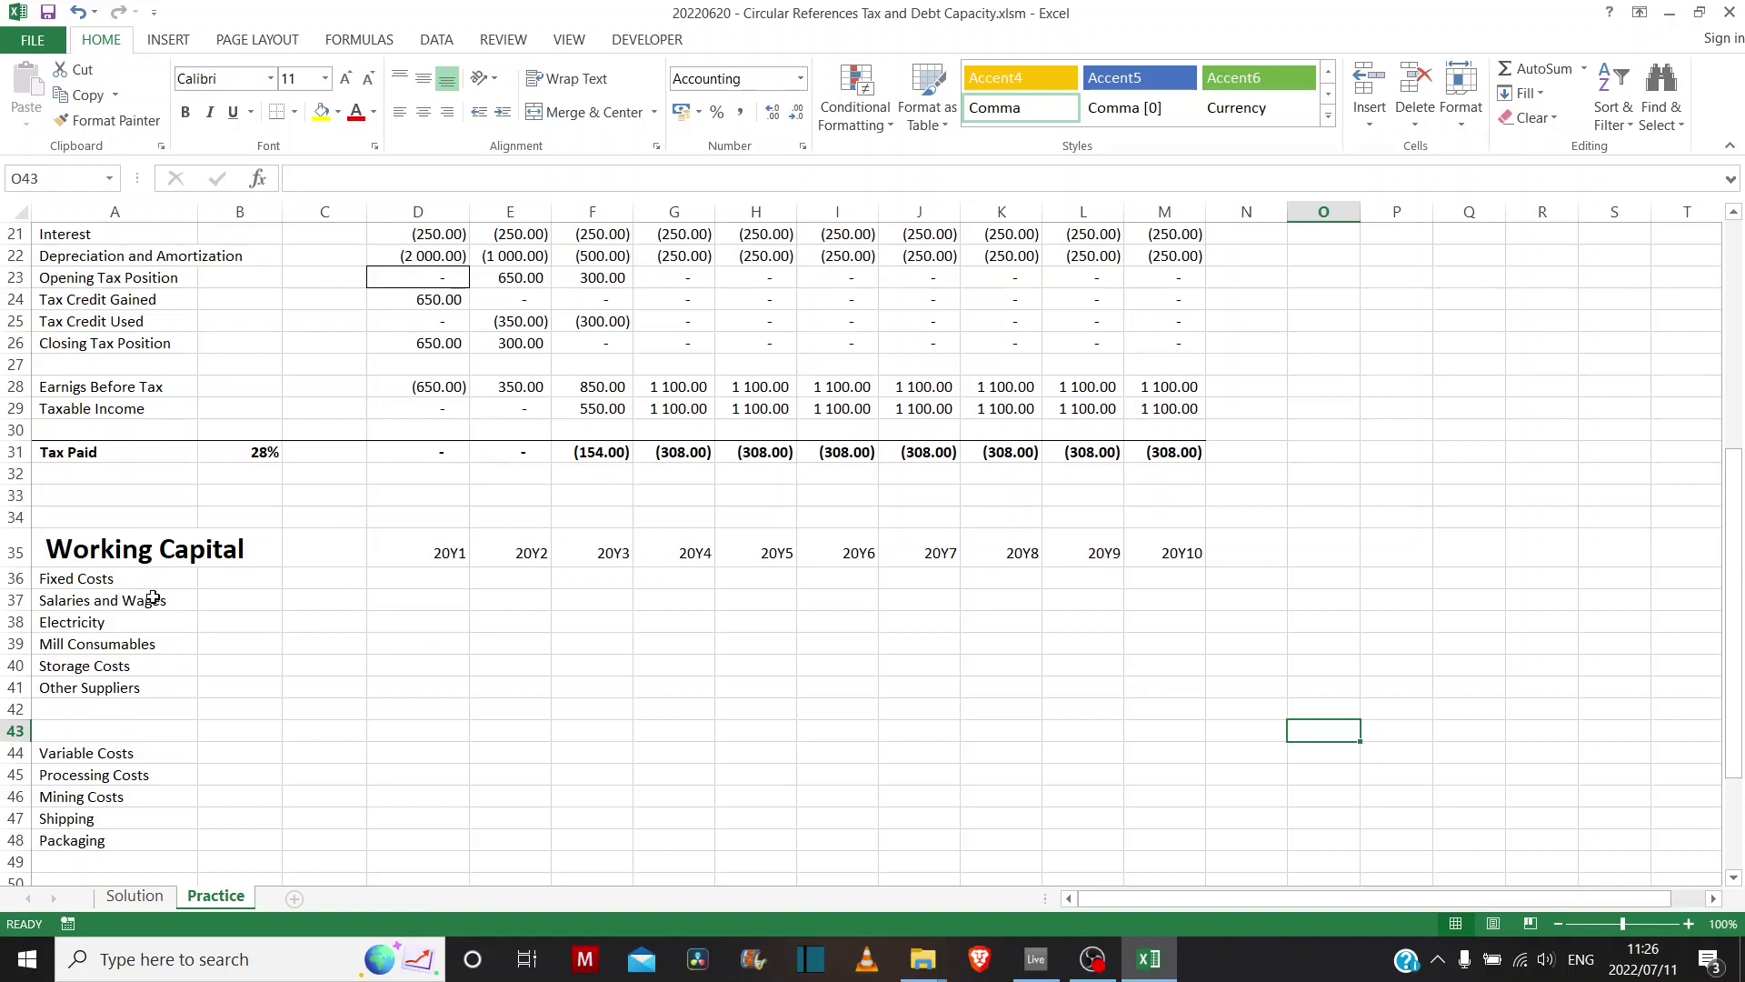
- Highlight the fixed and variable cost line items for review
left_click_drag(144, 598, 146, 693)
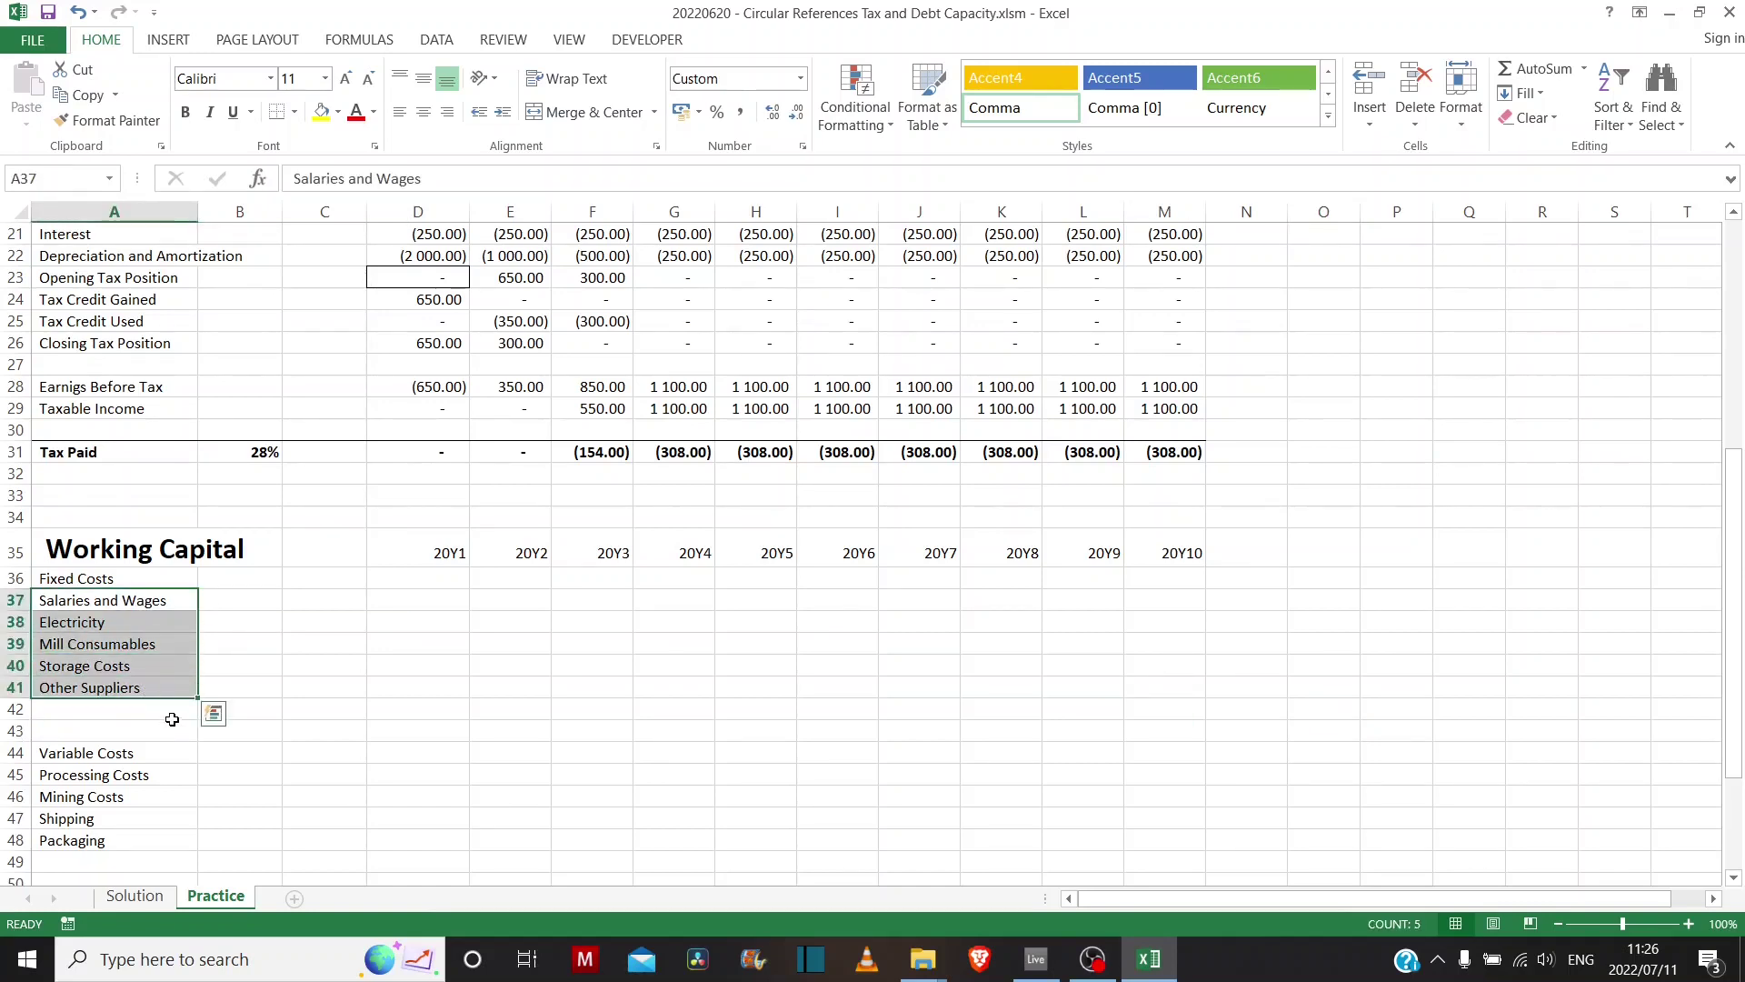
left_click(157, 775)
left_click_drag(150, 798, 136, 841)
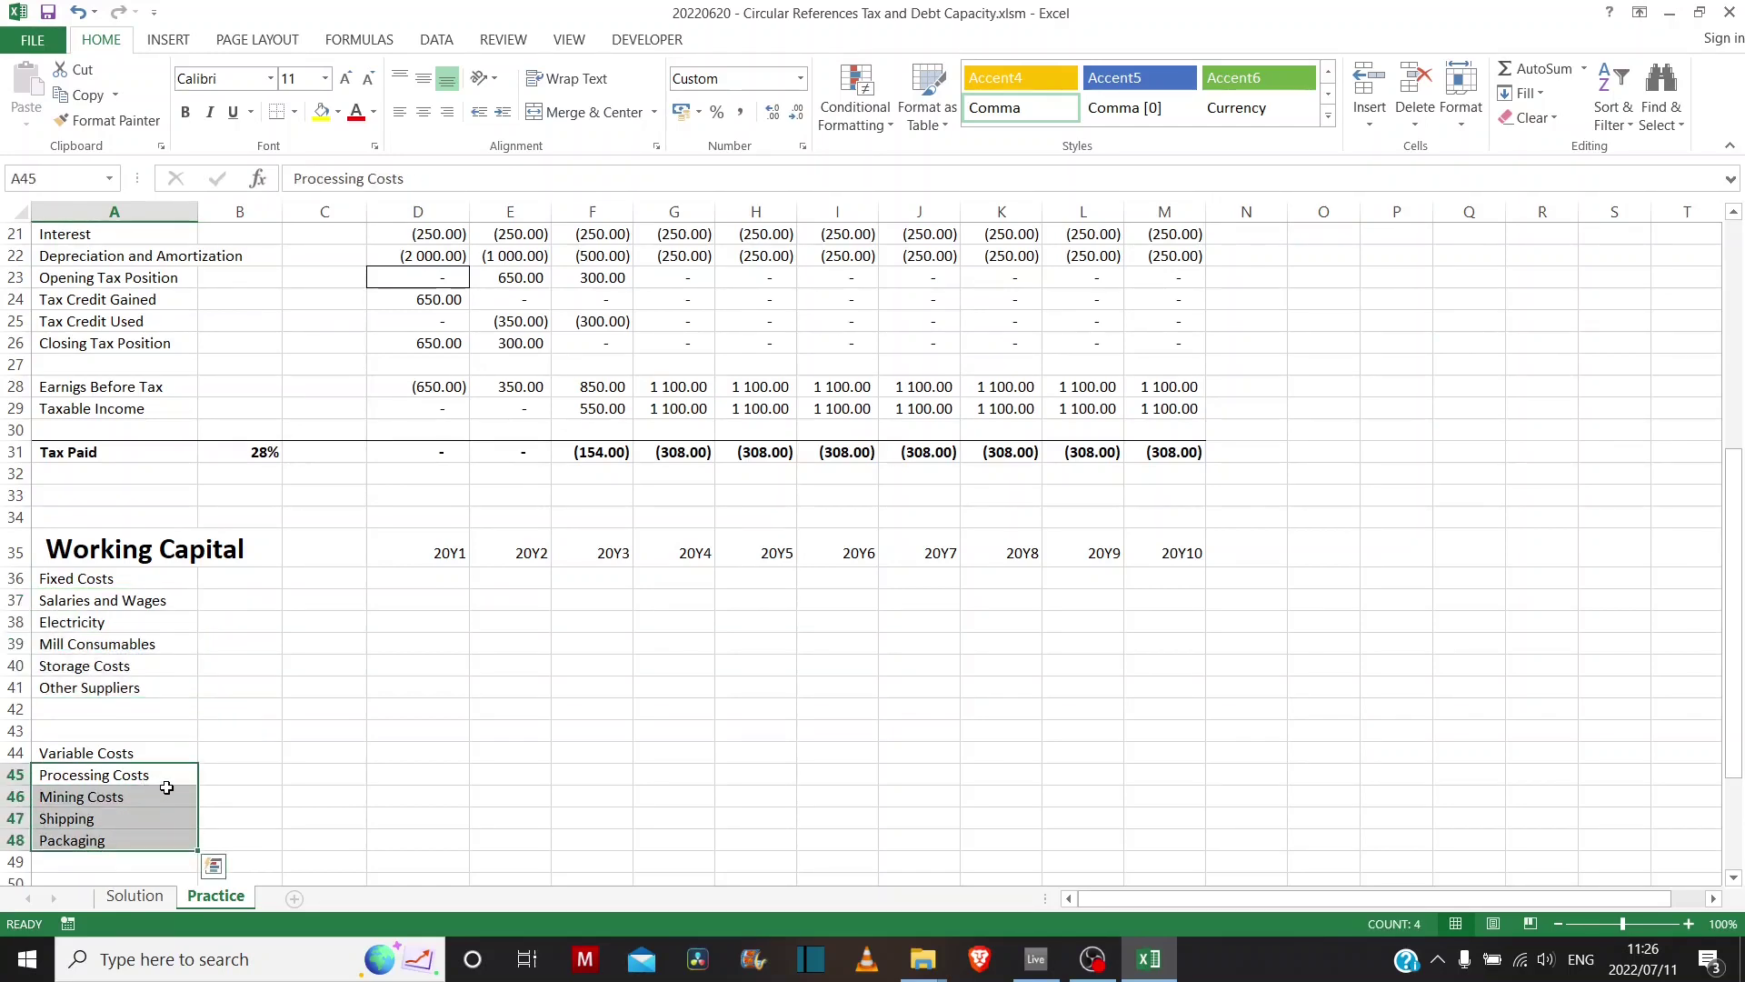
- Link 20Y1 Fixed Costs to row 6 with =D6 and fill it across to 20Y10
left_click(399, 583)
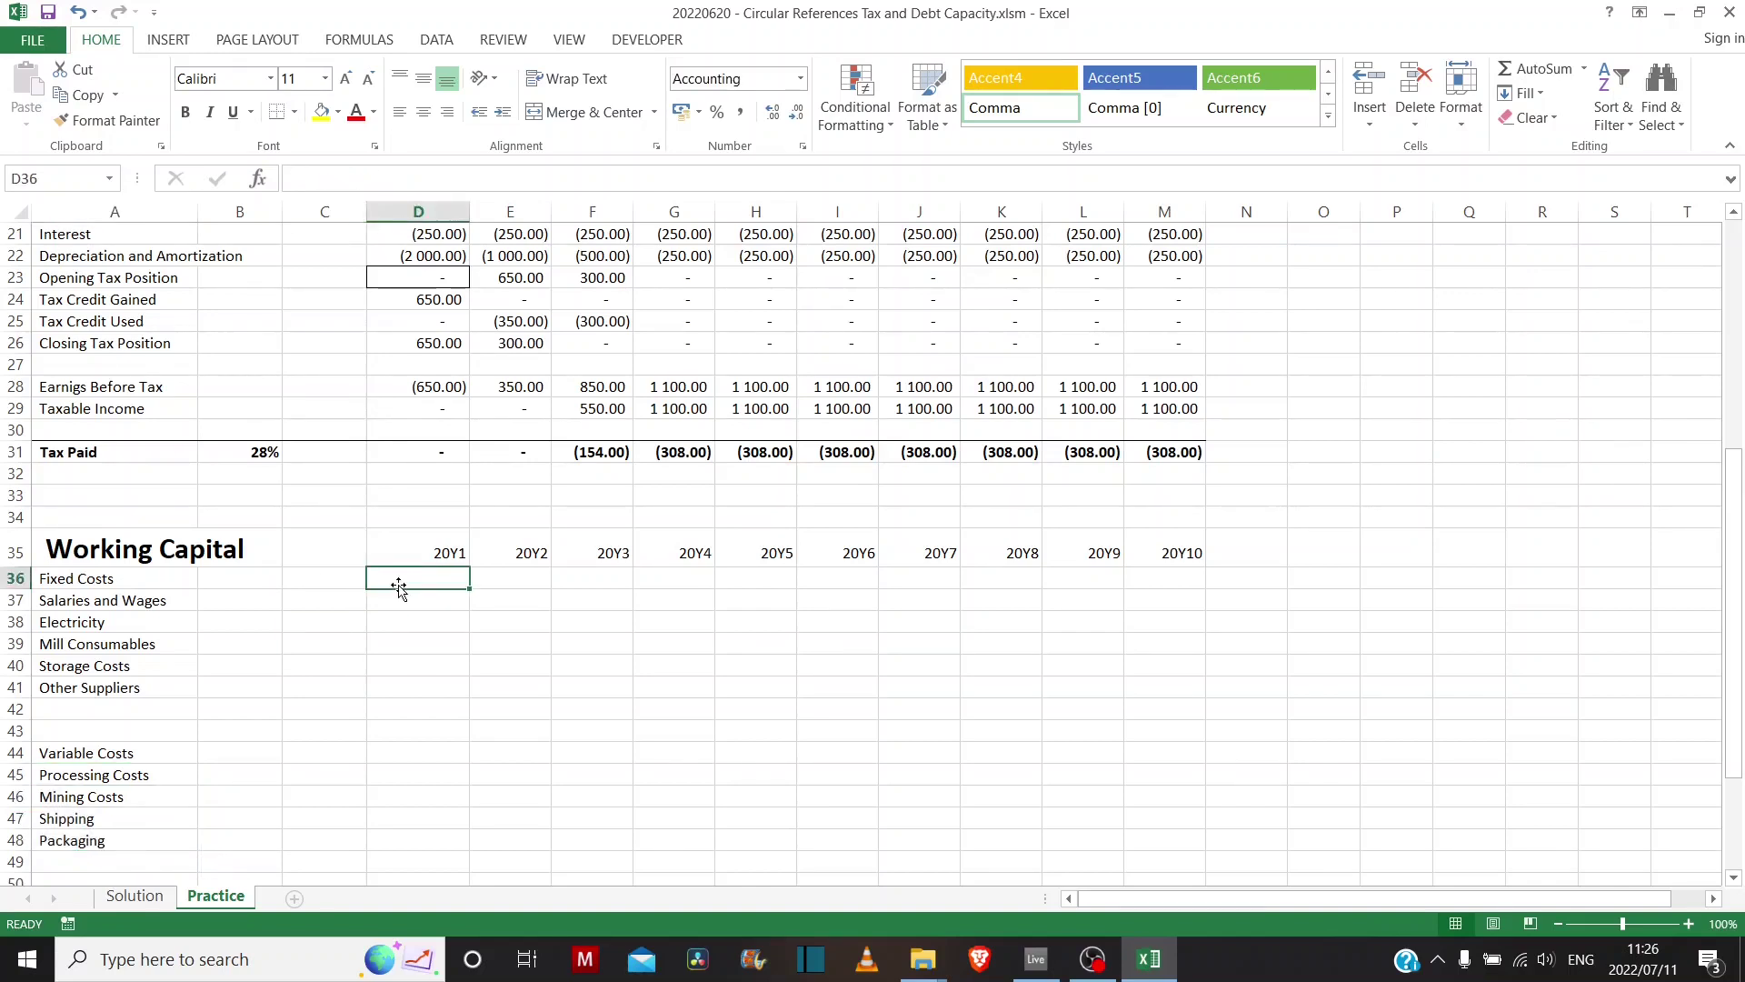
type("=")
scroll(581, 364, "up", 7)
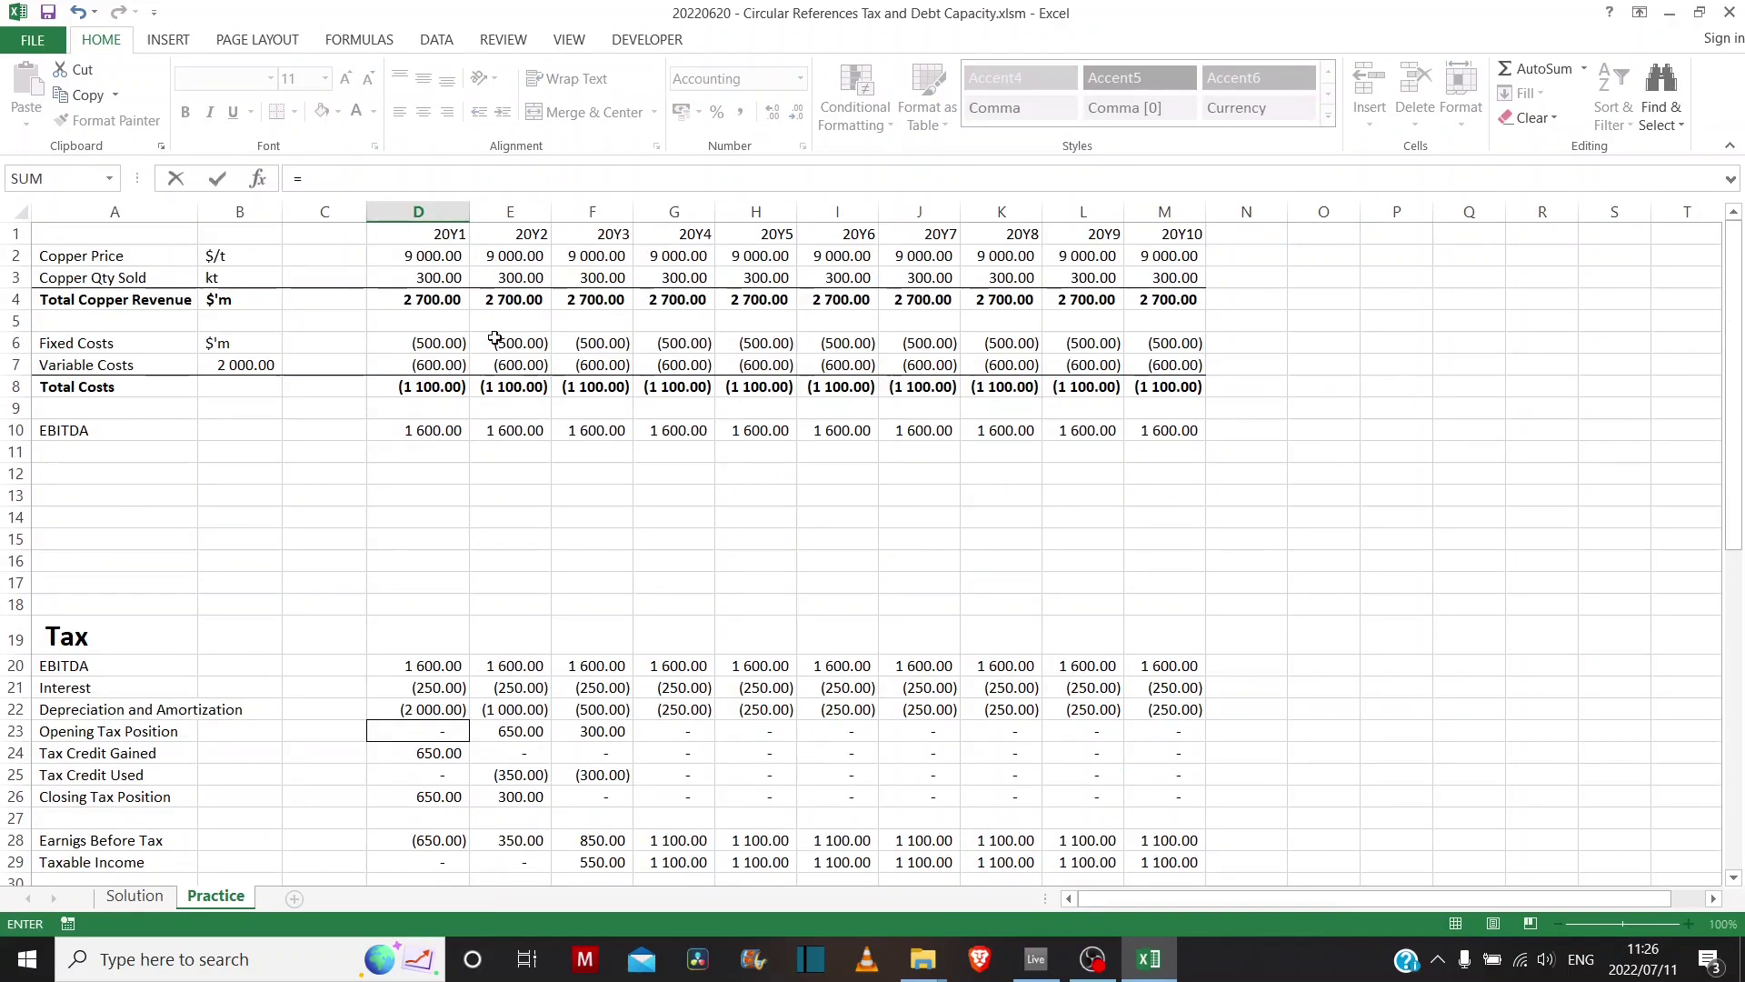
left_click(437, 344)
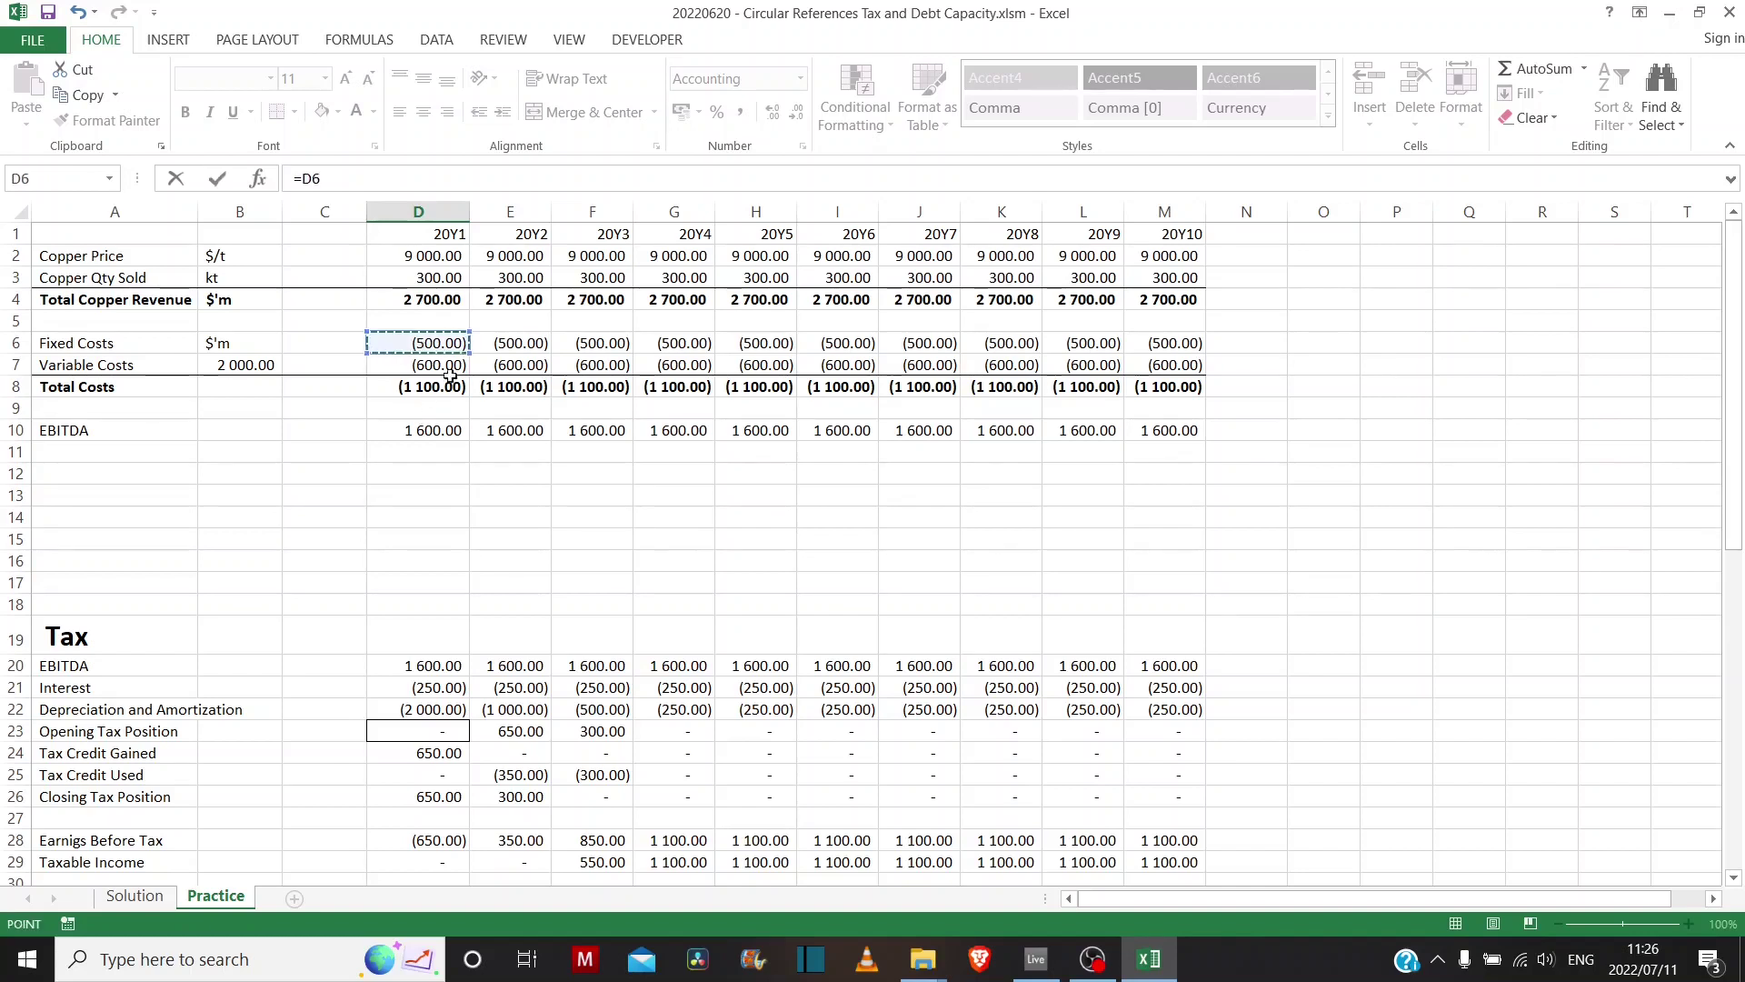
key("Return")
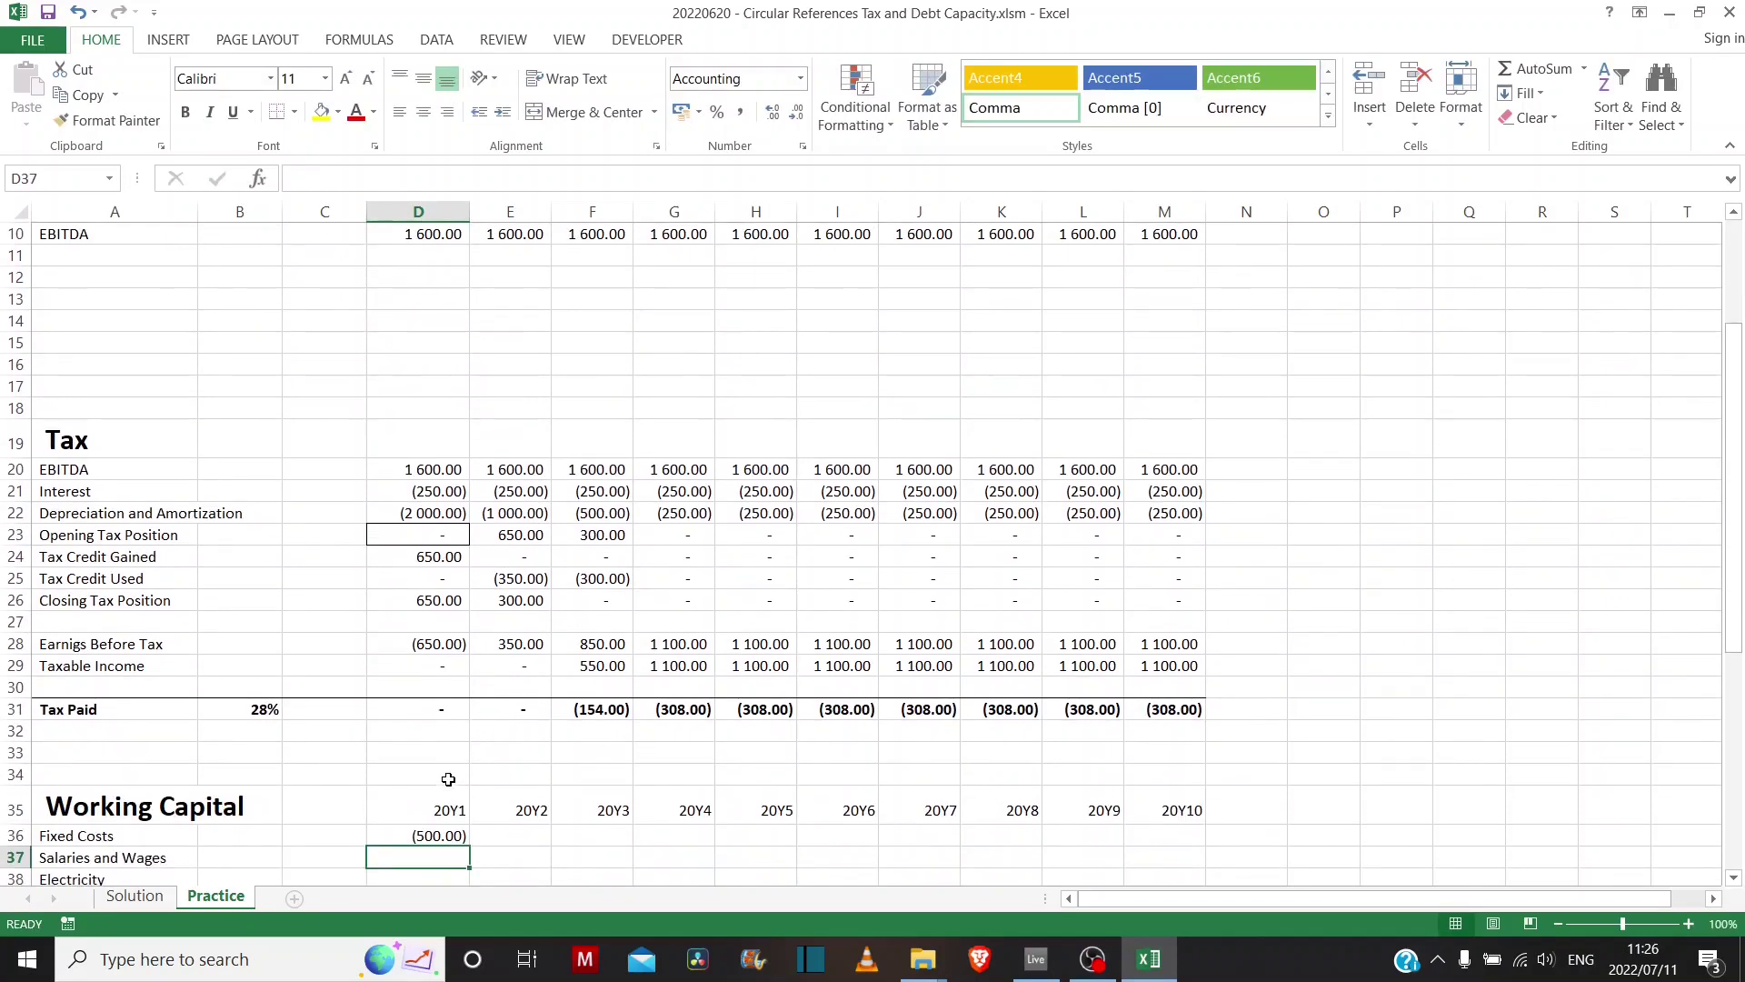
left_click(444, 833)
left_click_drag(470, 847, 1182, 843)
- Link 20Y1 Variable Costs to row 7 with =D7 and fill it across to 20Y10
scroll(600, 768, "down", 4)
left_click(380, 735)
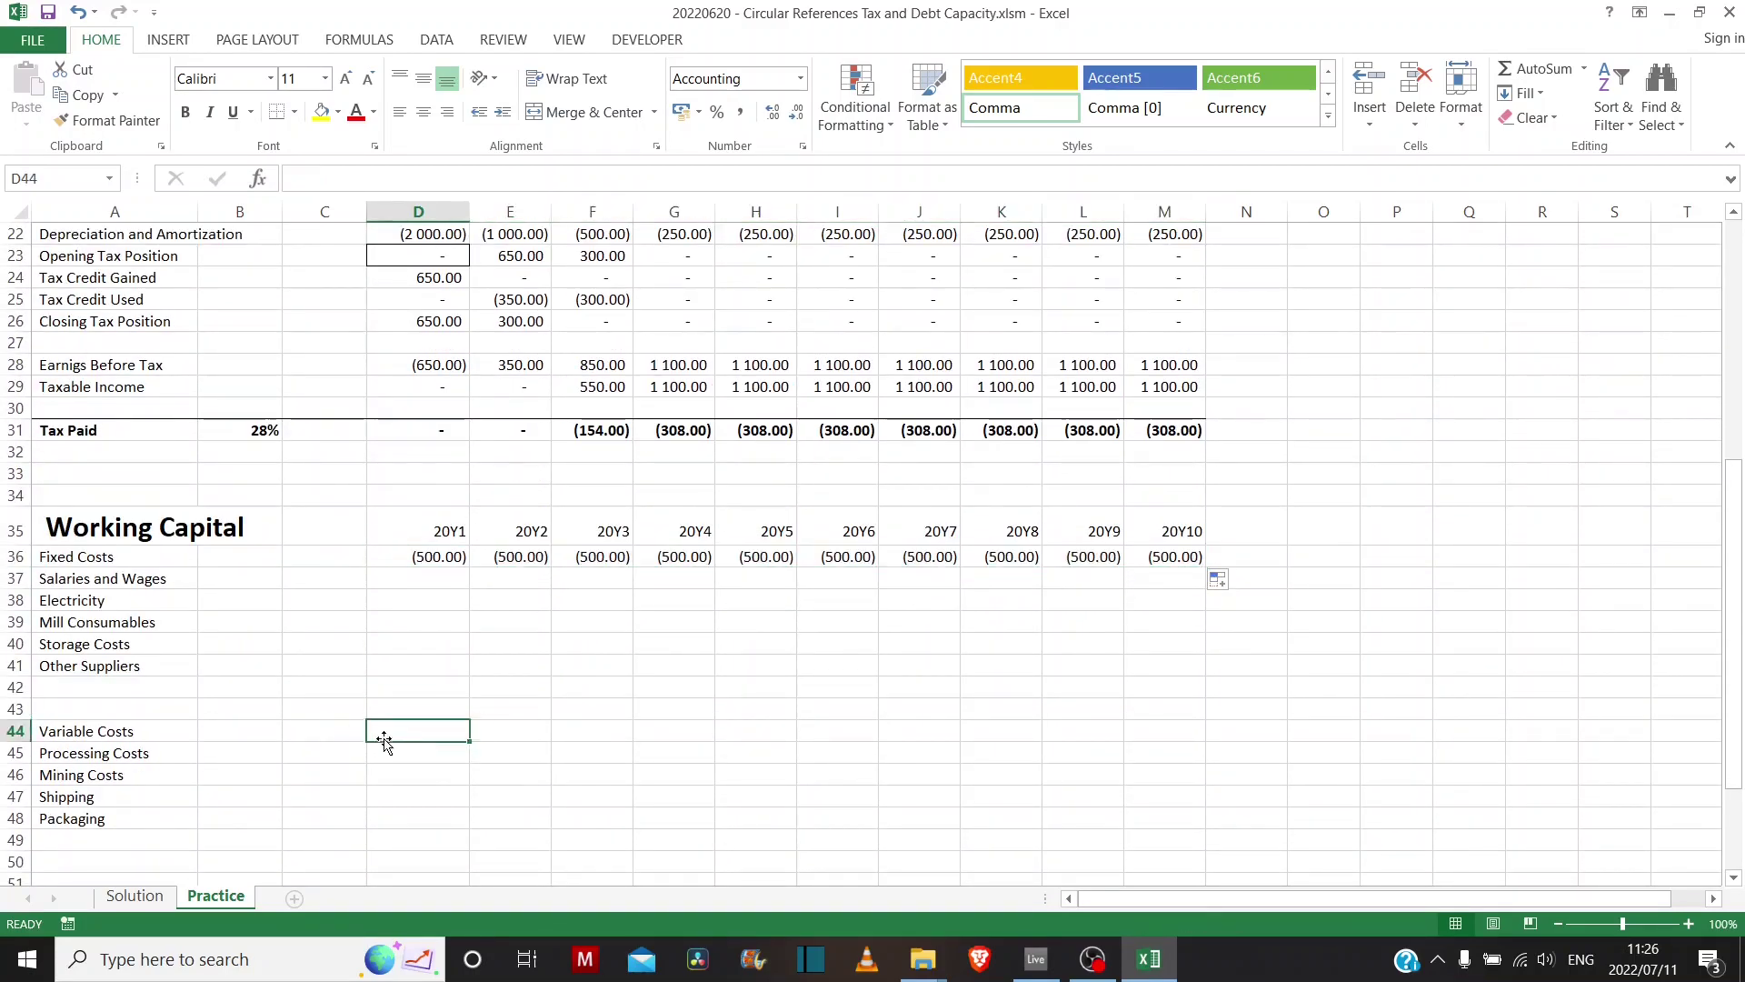
type("=")
scroll(461, 546, "up", 7)
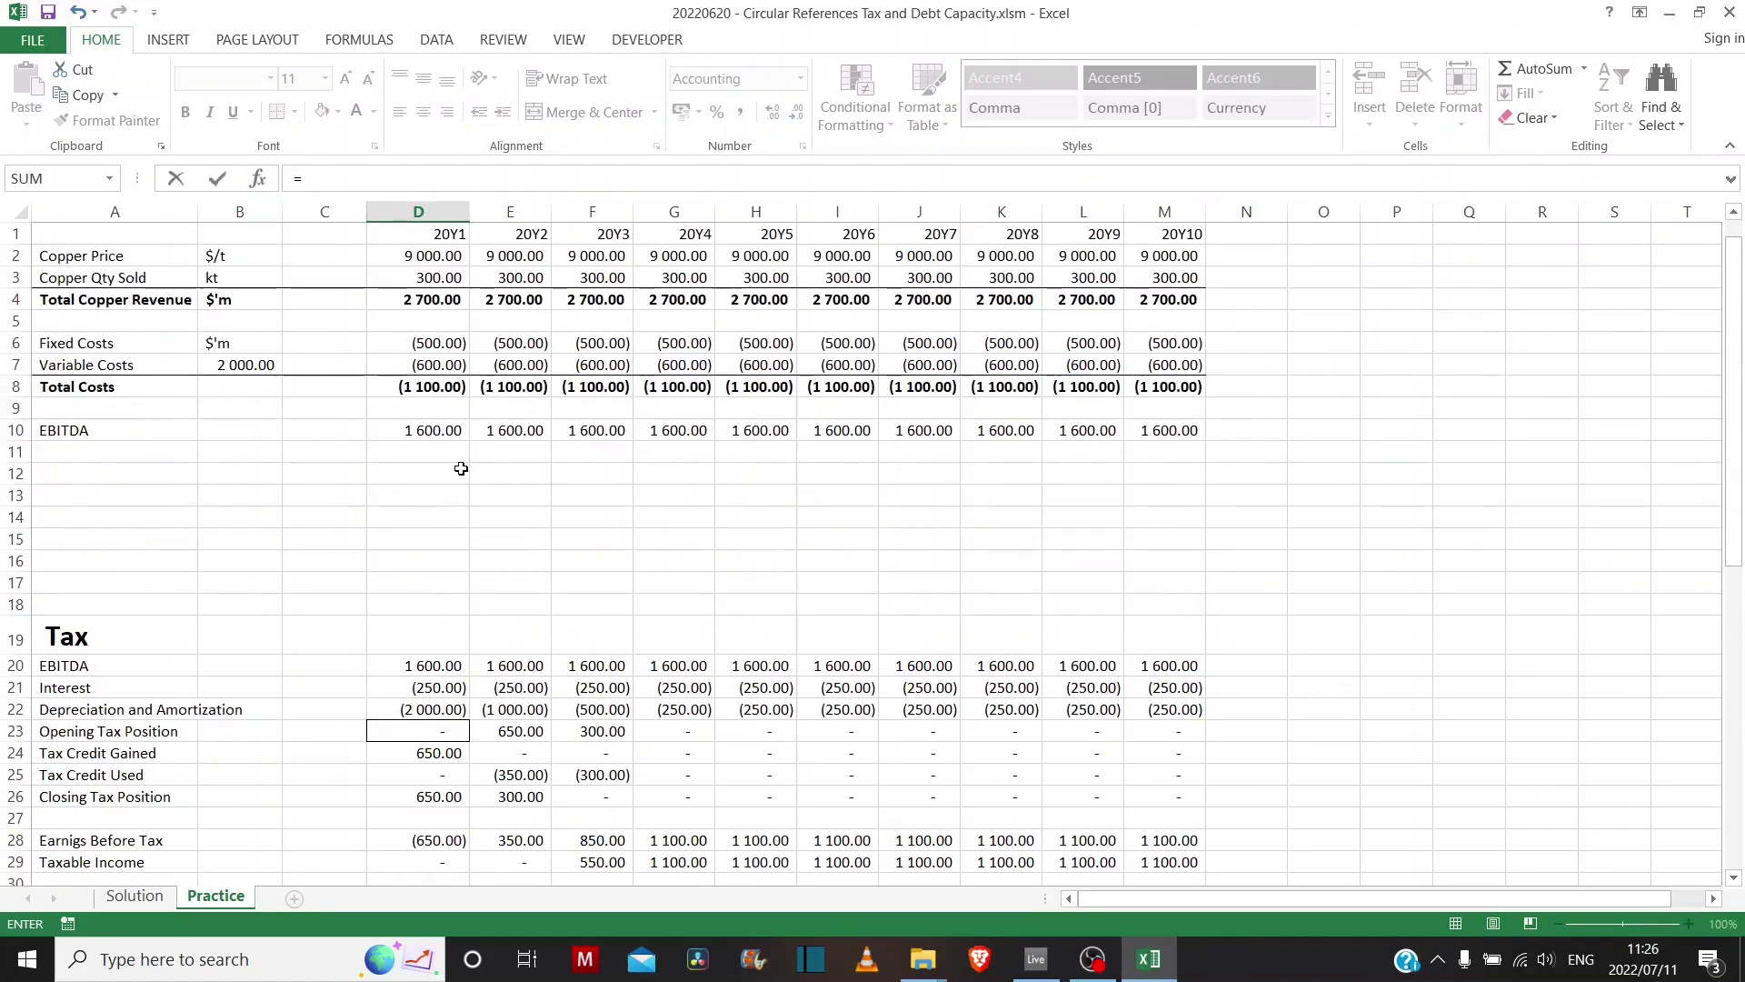
left_click(436, 365)
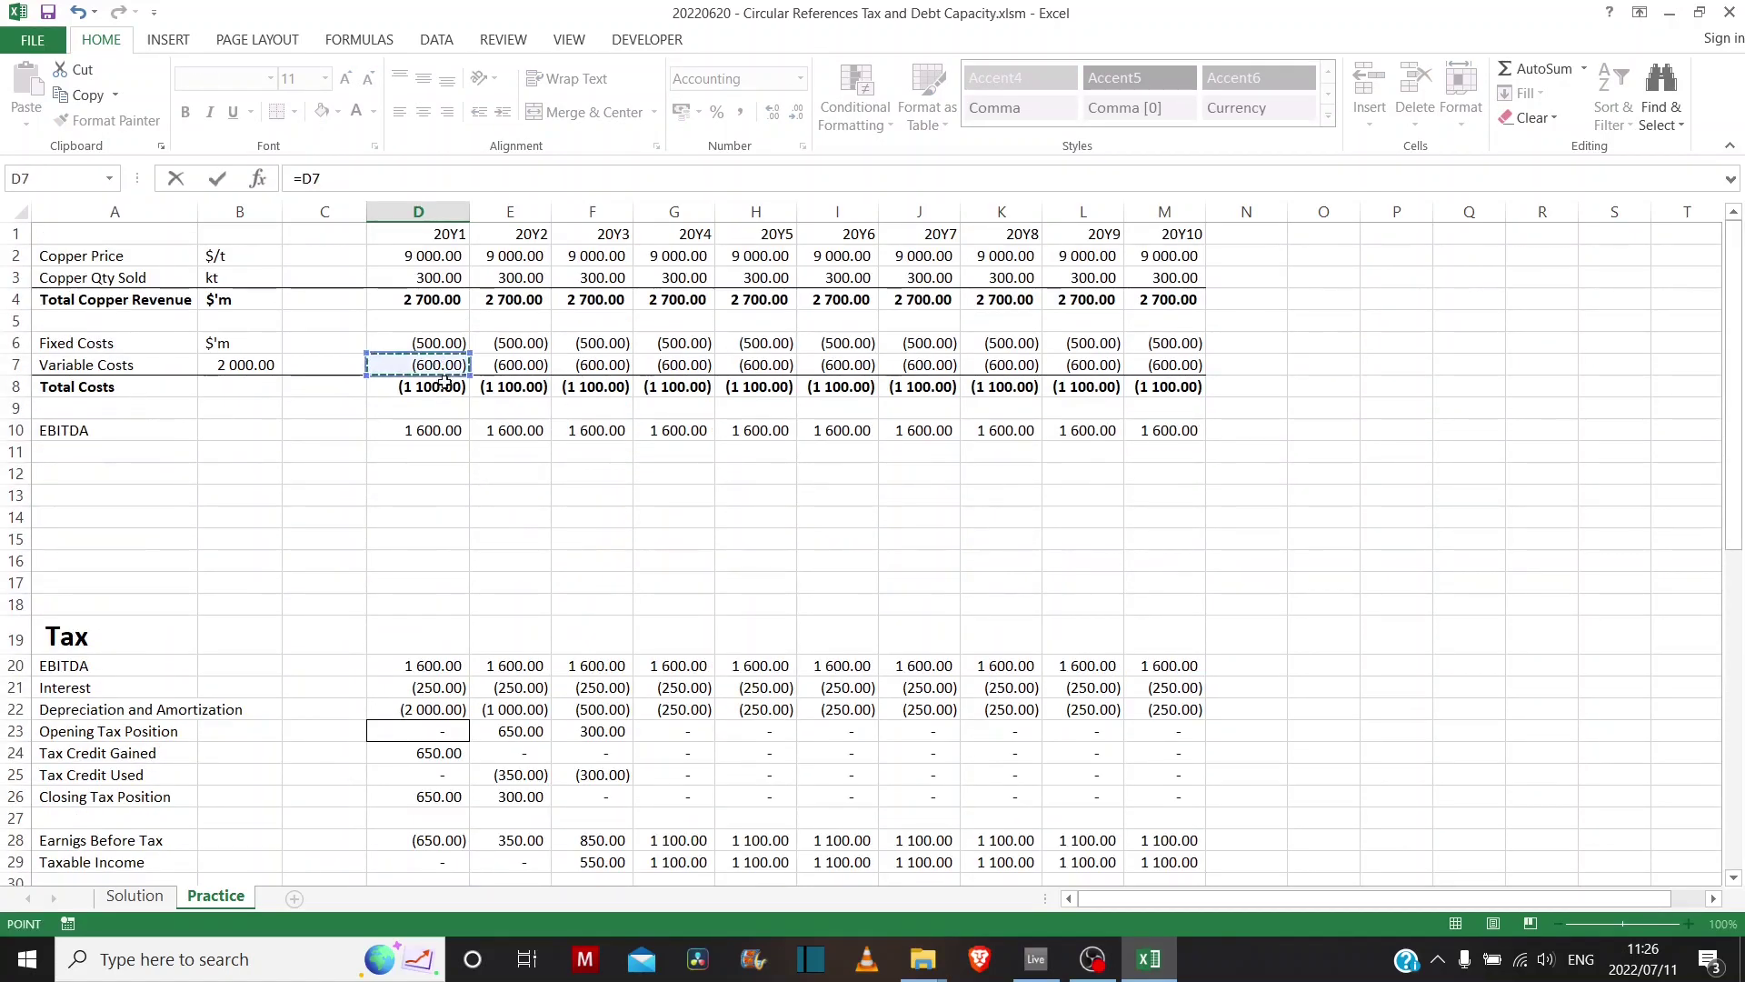
key("Return")
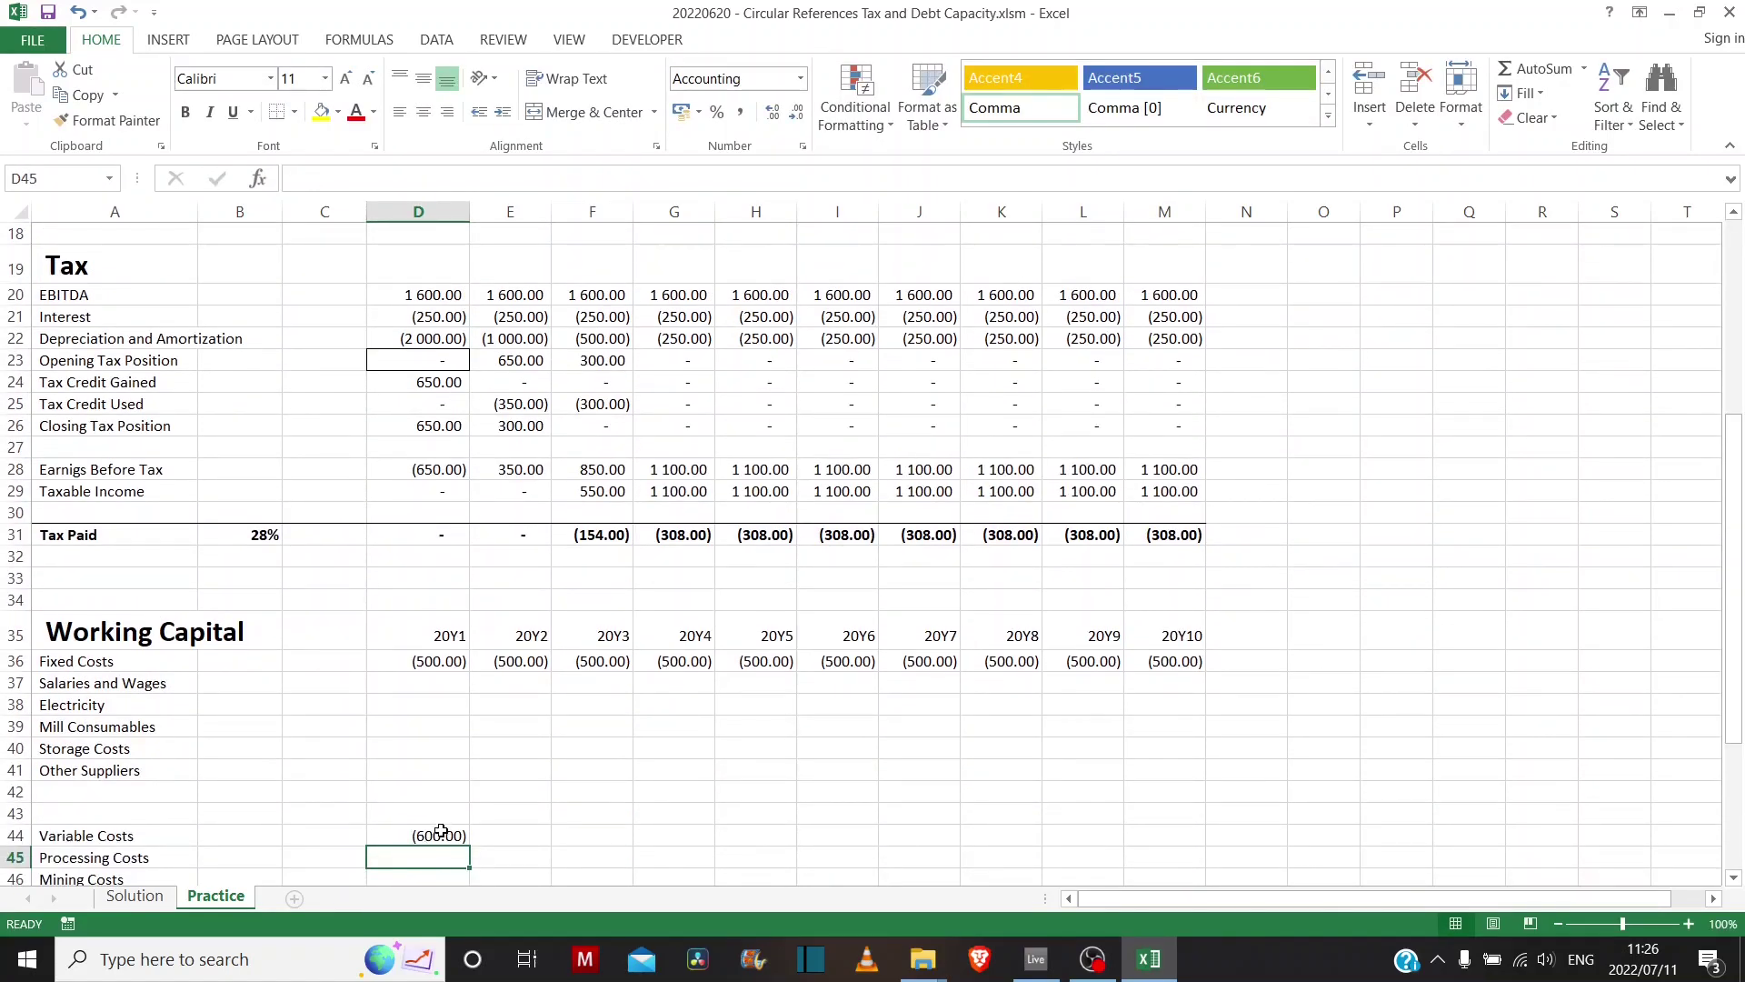
left_click(441, 834)
left_click_drag(471, 847, 1190, 851)
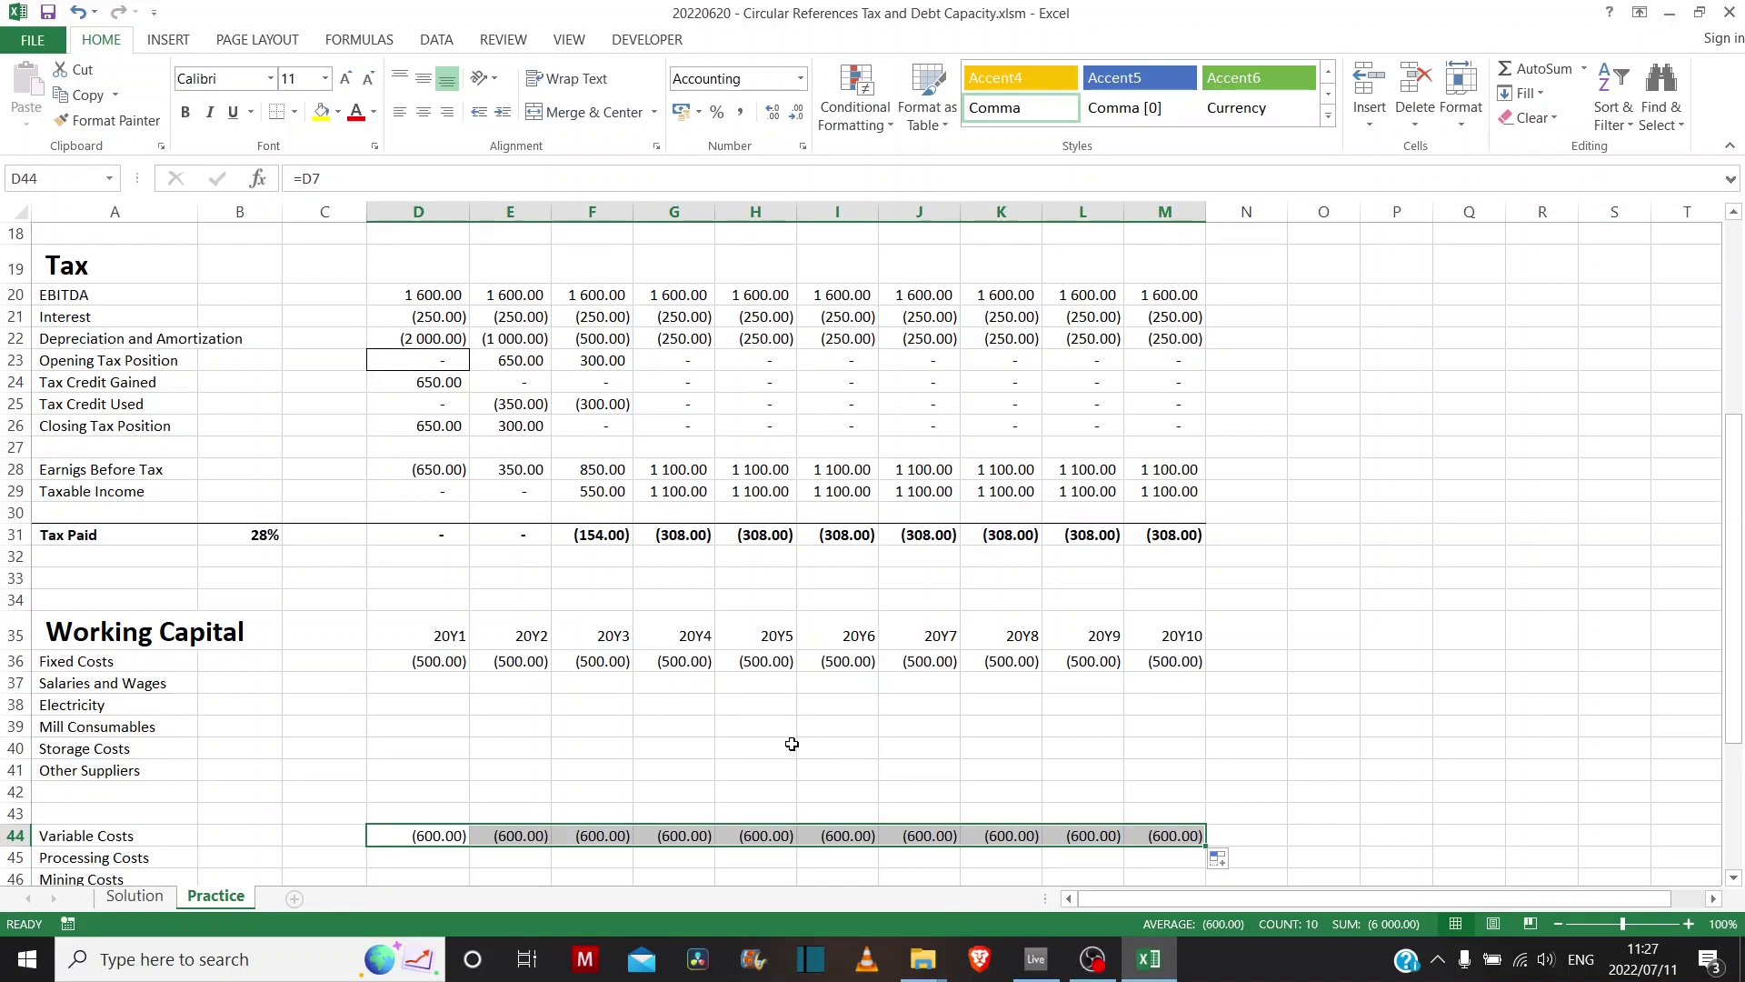
left_click(256, 682)
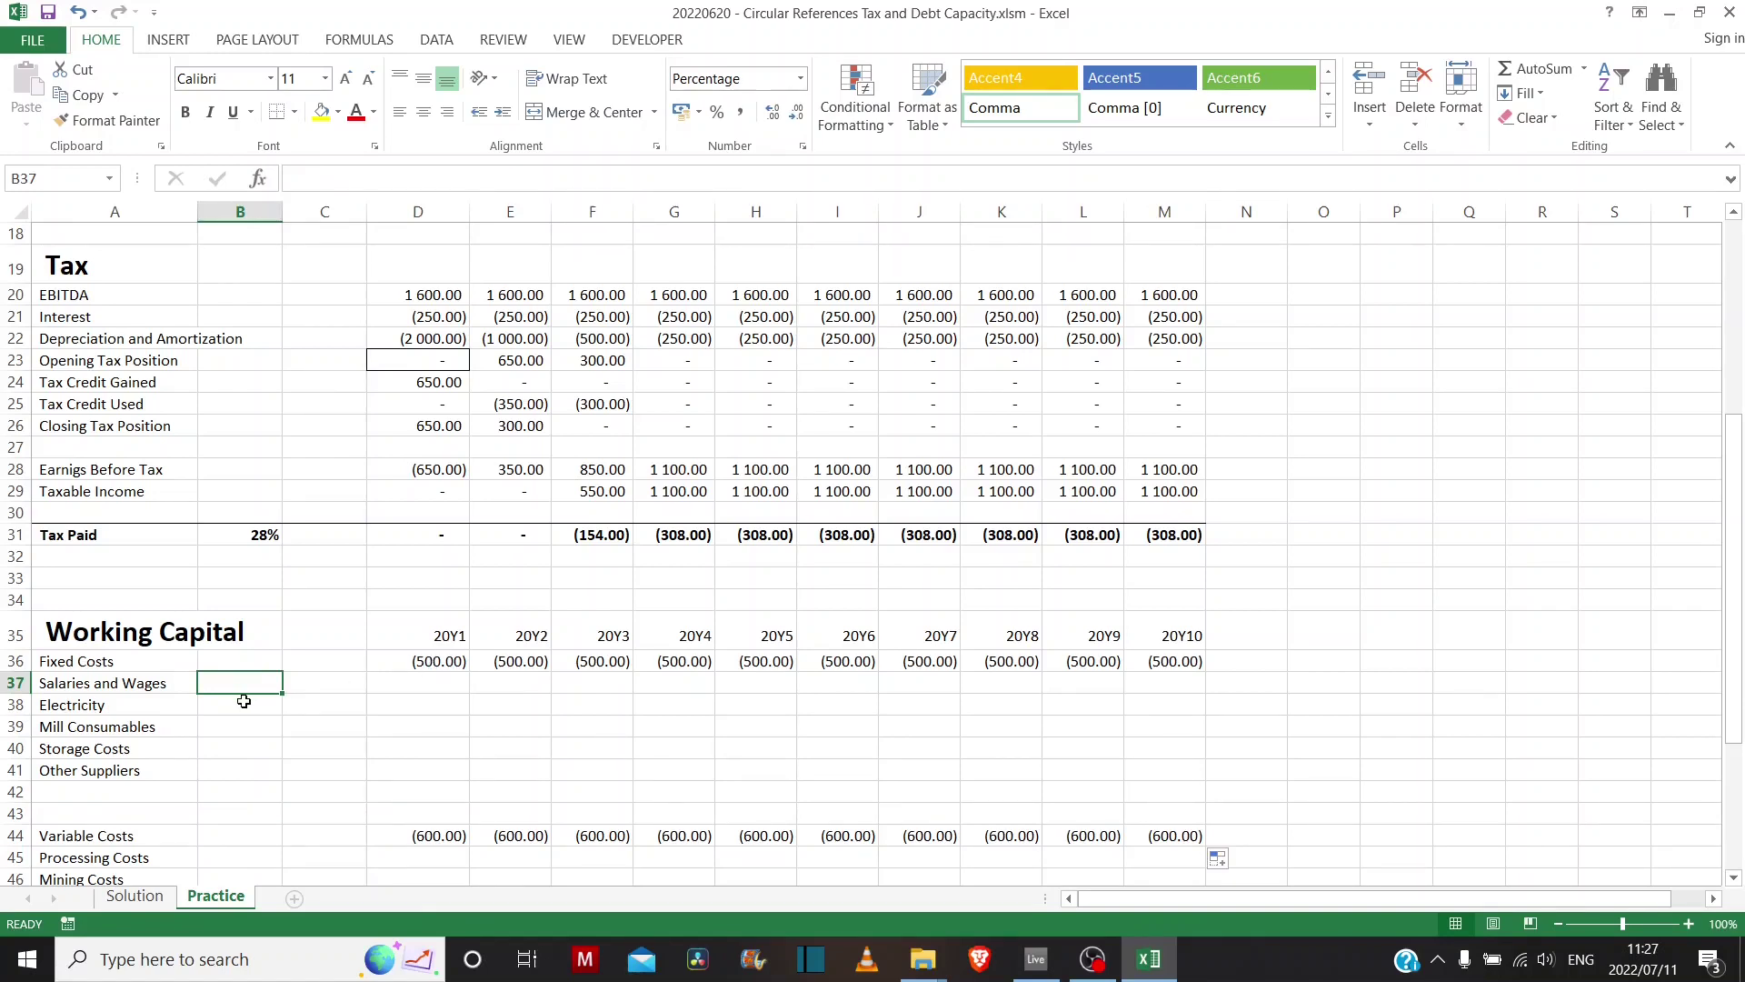
- Enter shares of 50% for Salaries and Wages and 20% for Electricity
type("50")
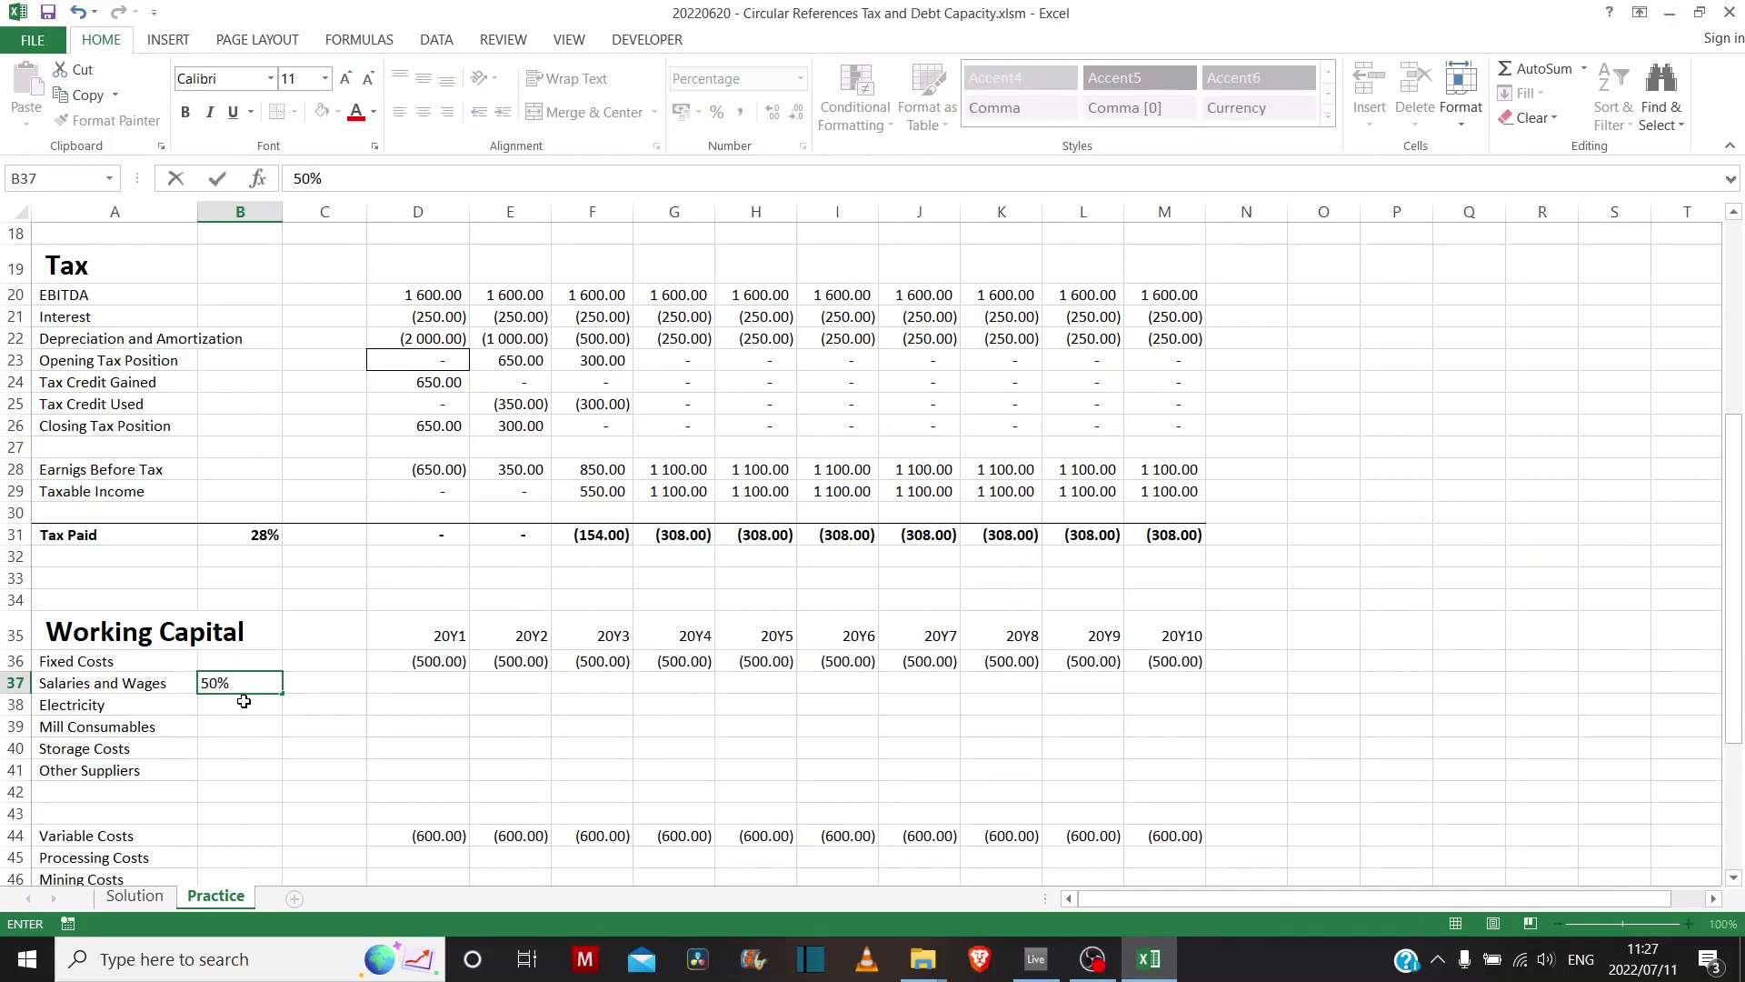
key("Return")
key("Up")
key("Right")
key("Right")
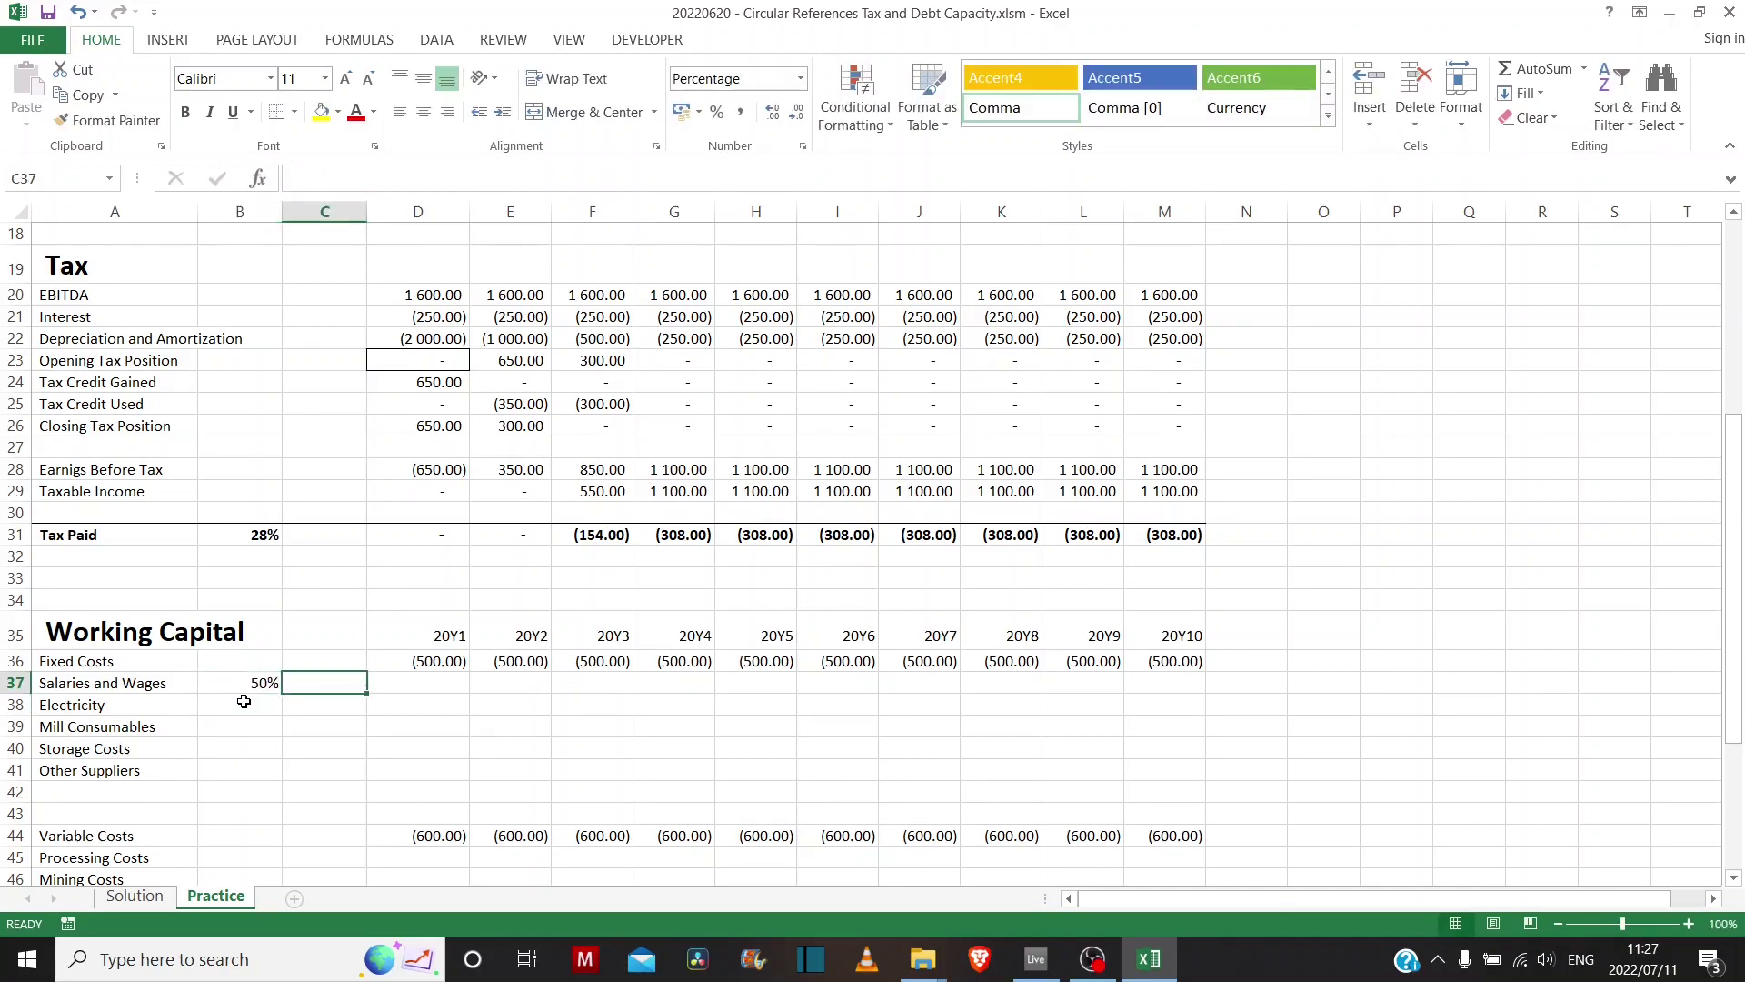
key("Up")
key("Down")
key("Left")
key("Down")
key("Left")
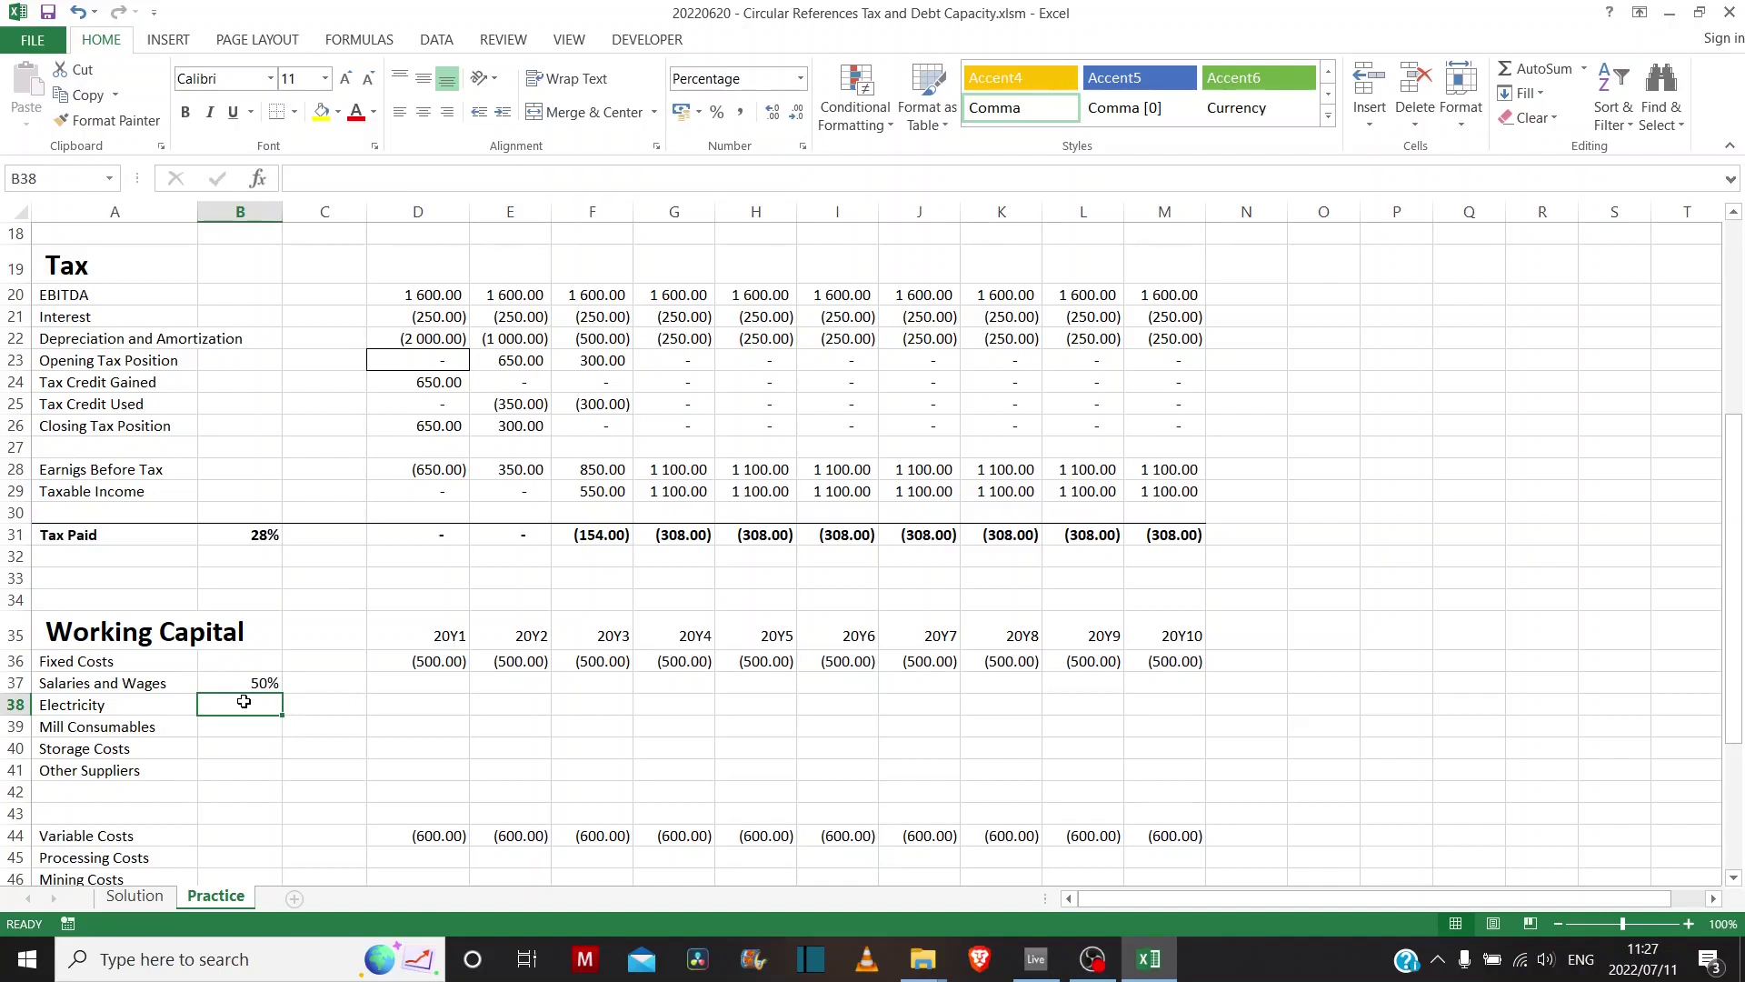
type("20")
key("Return")
- Enter 10% each for Mill Consumables, Storage Costs and Other Suppliers
type("10")
key("Return")
type("10")
key("Return")
type("10")
key("Return")
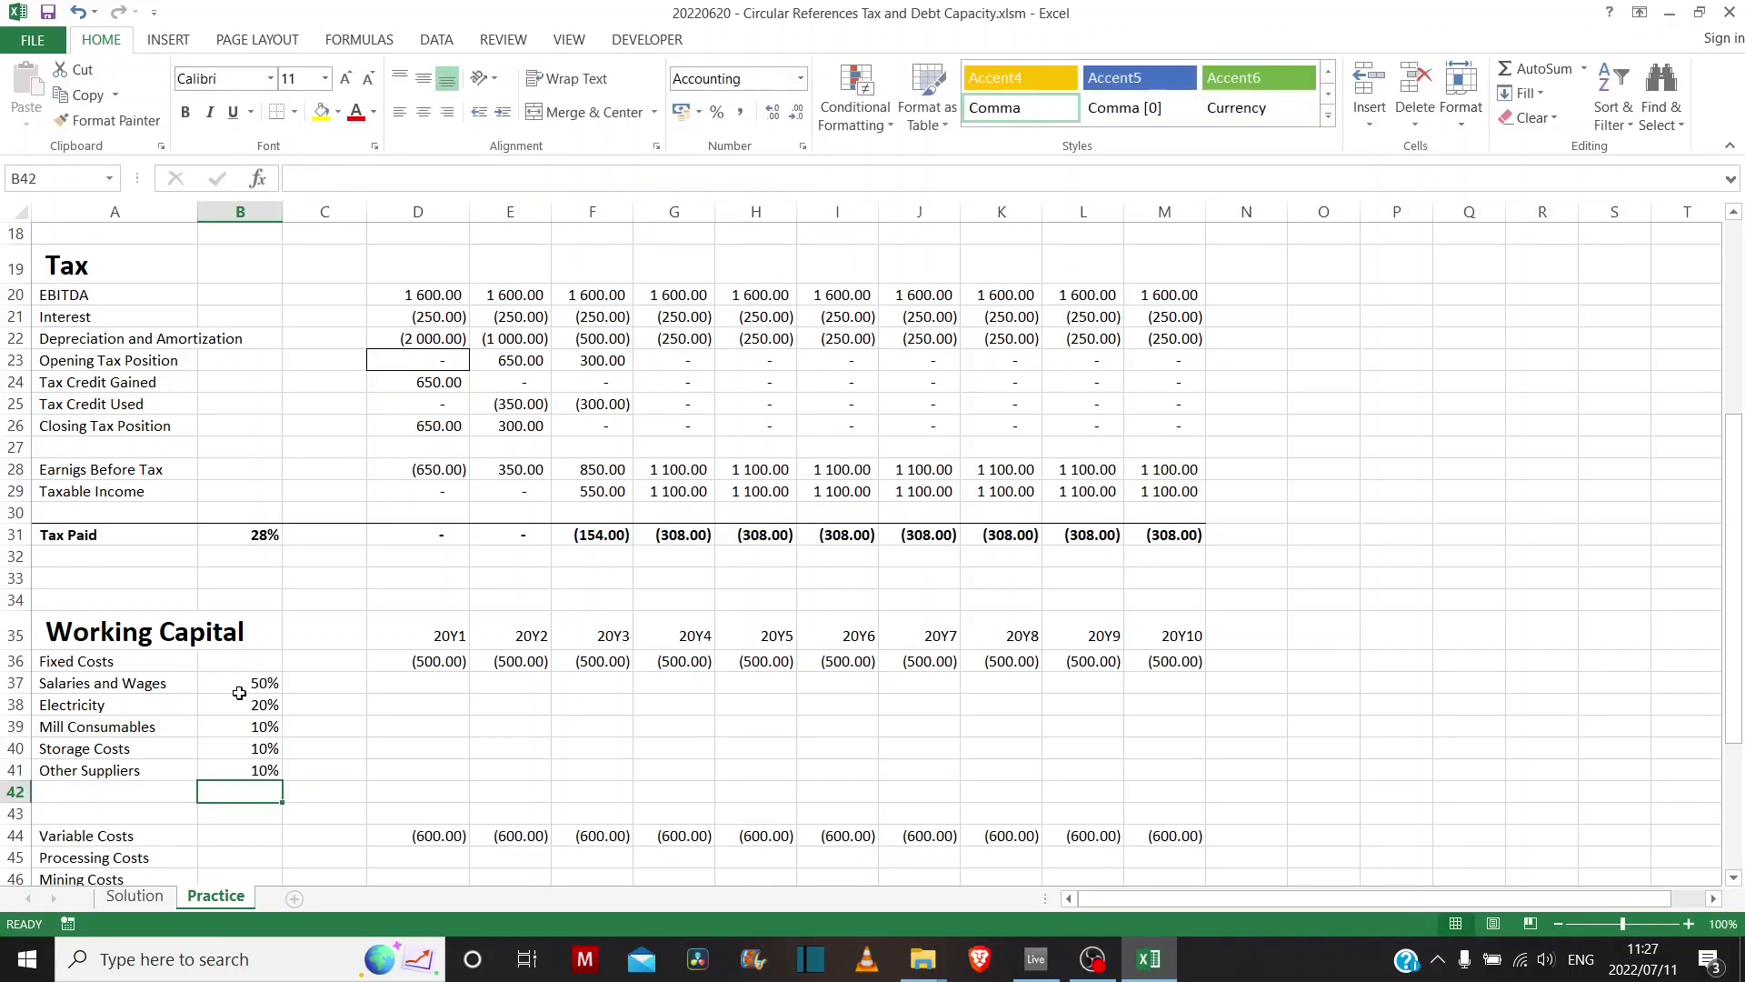
- Check that the fixed-cost shares total 100% and review the 20Y1 Fixed Costs formula
left_click_drag(248, 681, 247, 771)
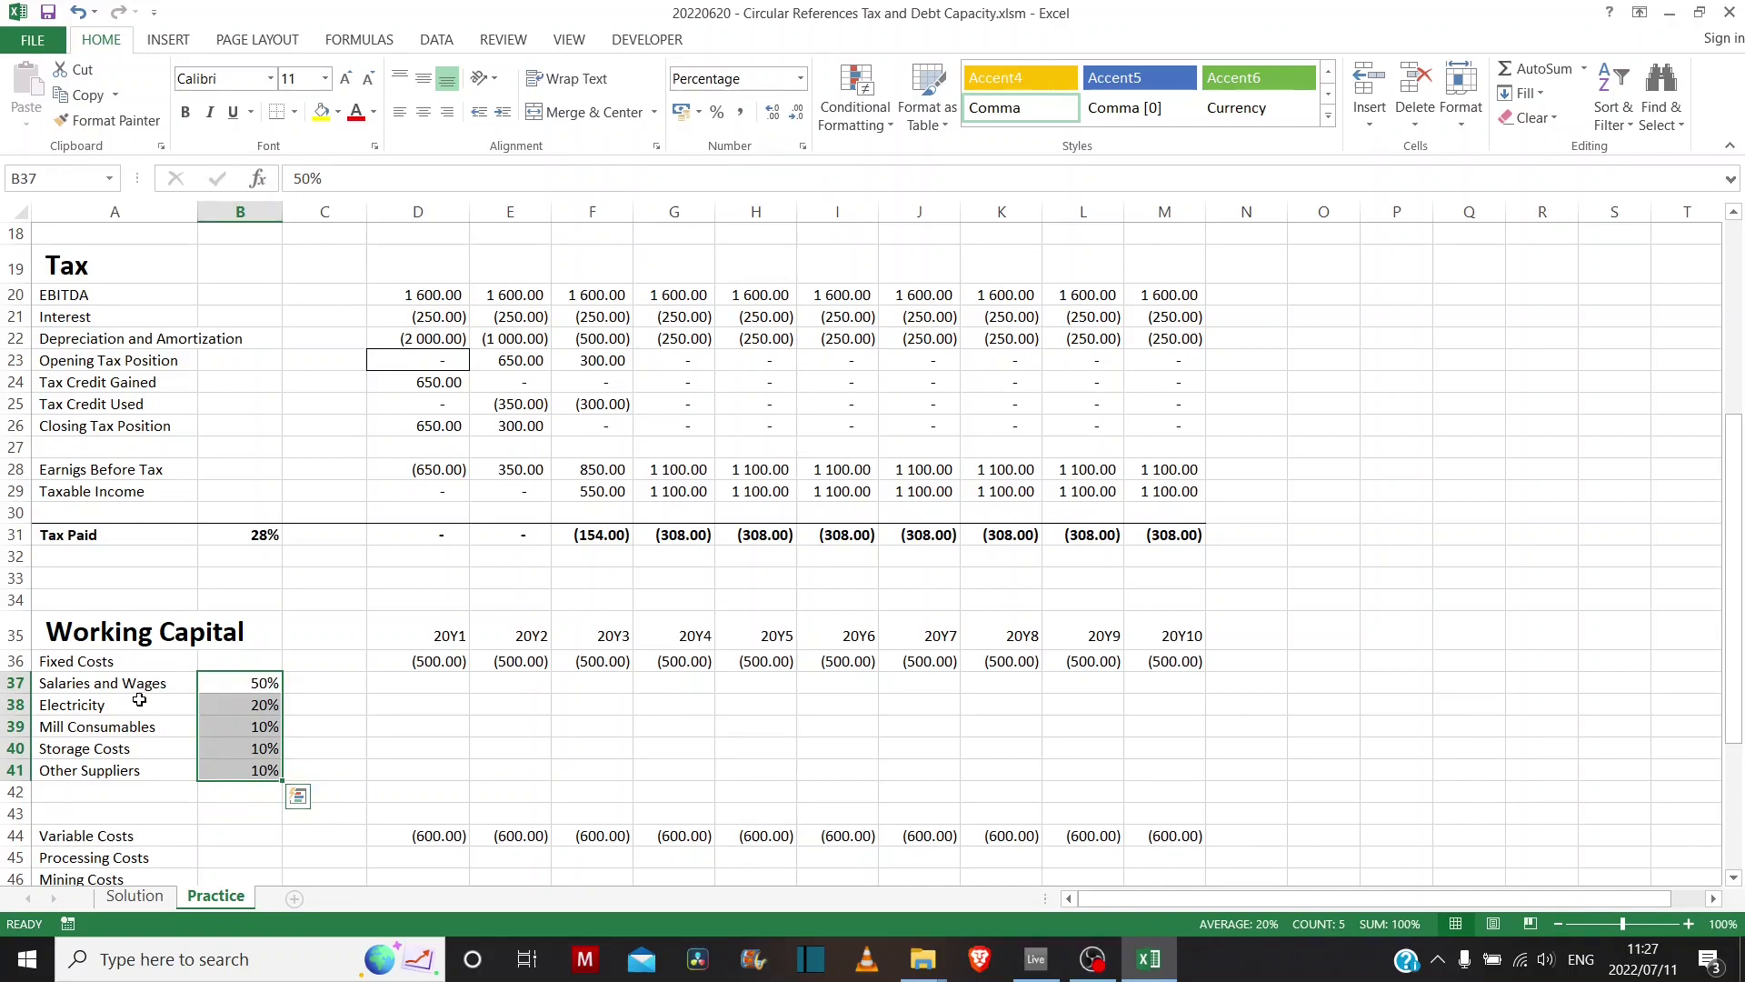
left_click(433, 671)
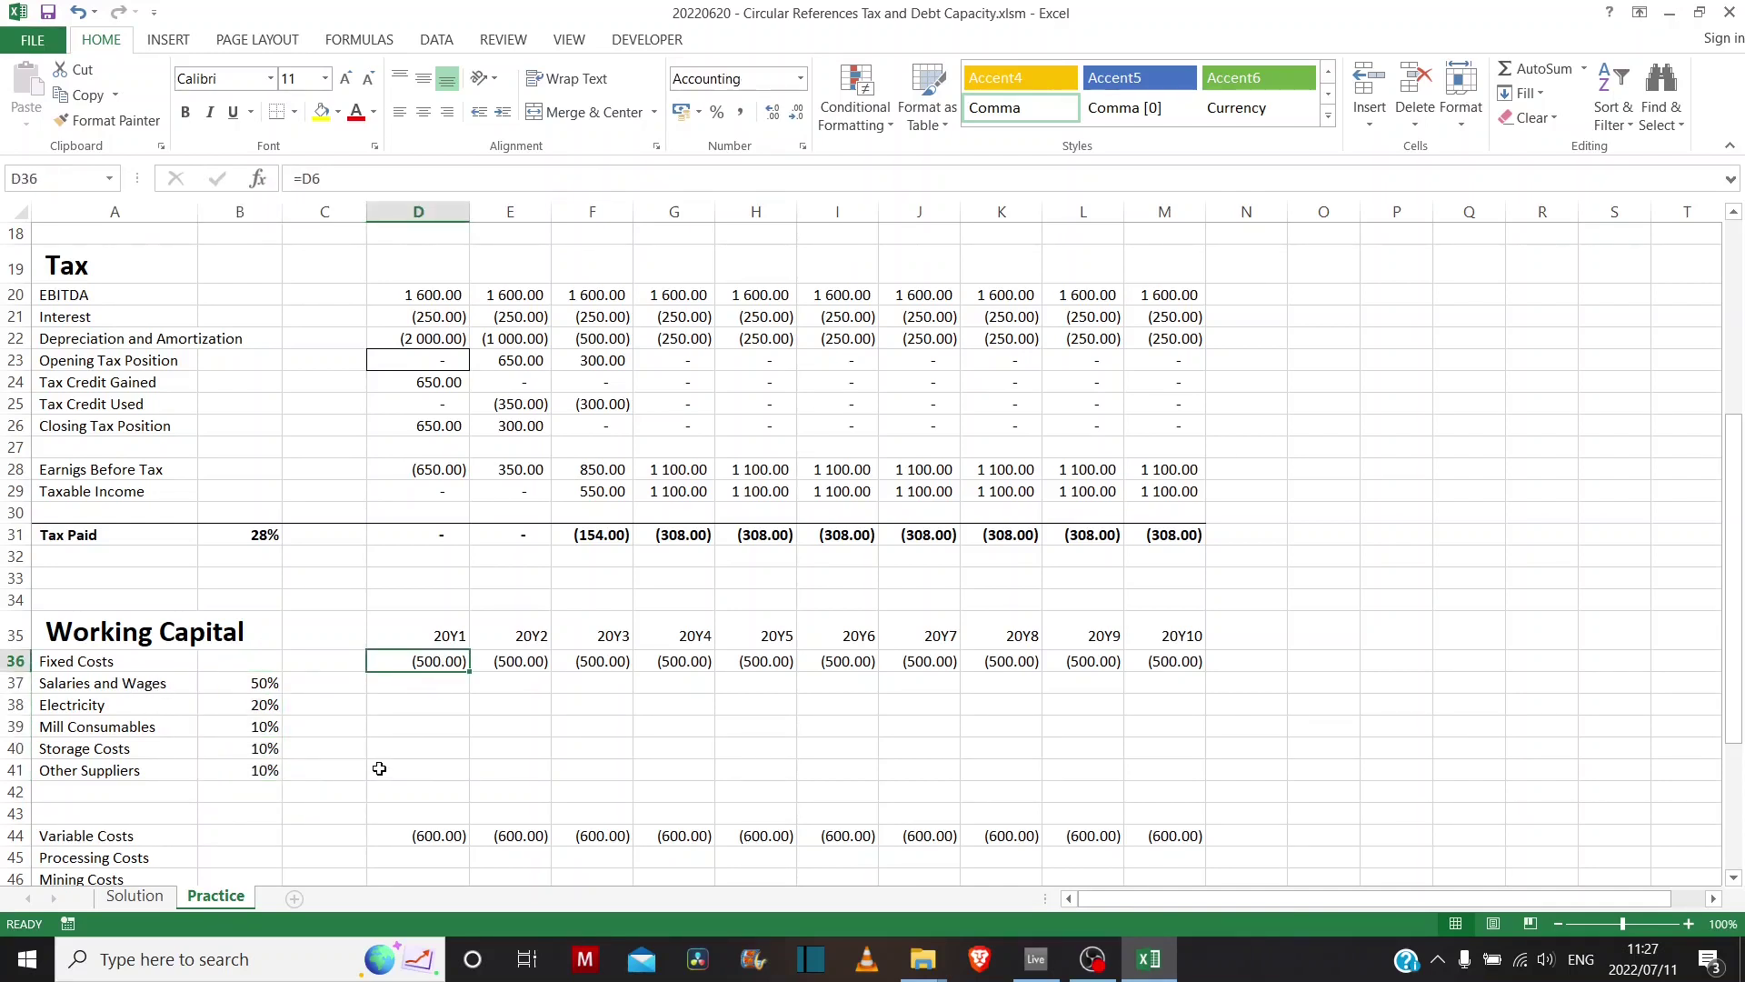
left_click_drag(251, 681, 245, 769)
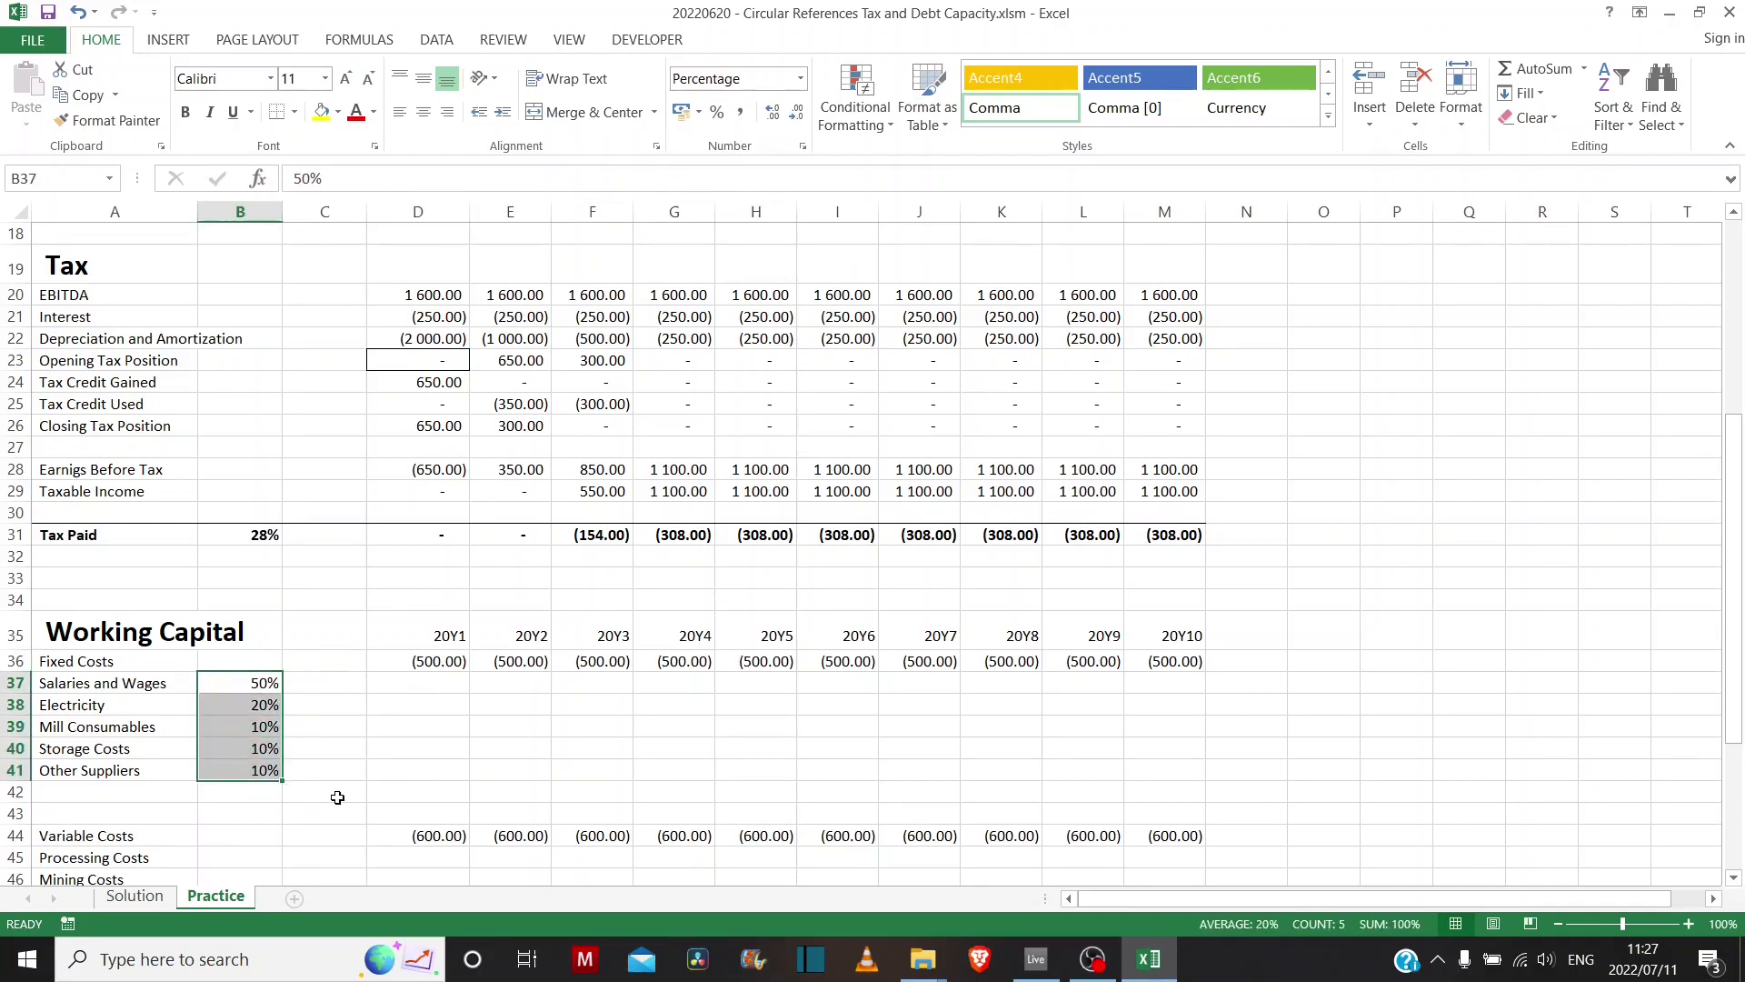
scroll(309, 791, "down", 2)
left_click(241, 712)
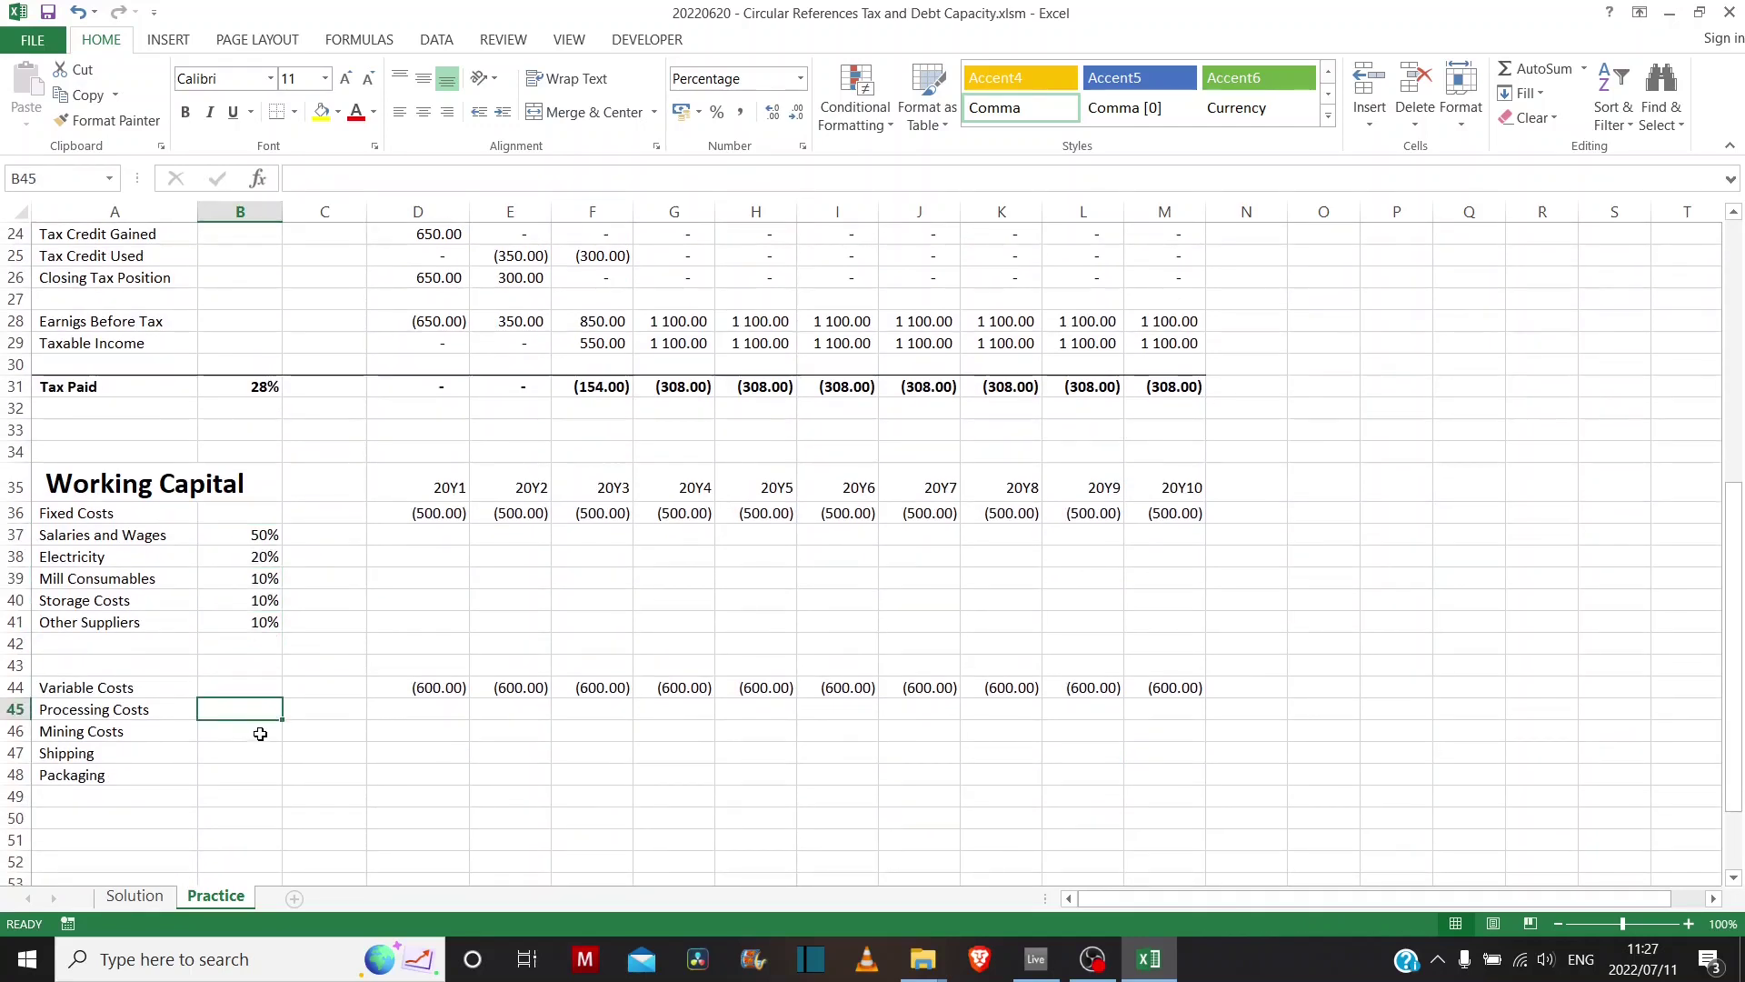
- Enter 50%, 20%, 10% and 10% for Processing Costs, Mining Costs, Shipping and Packaging
type("50")
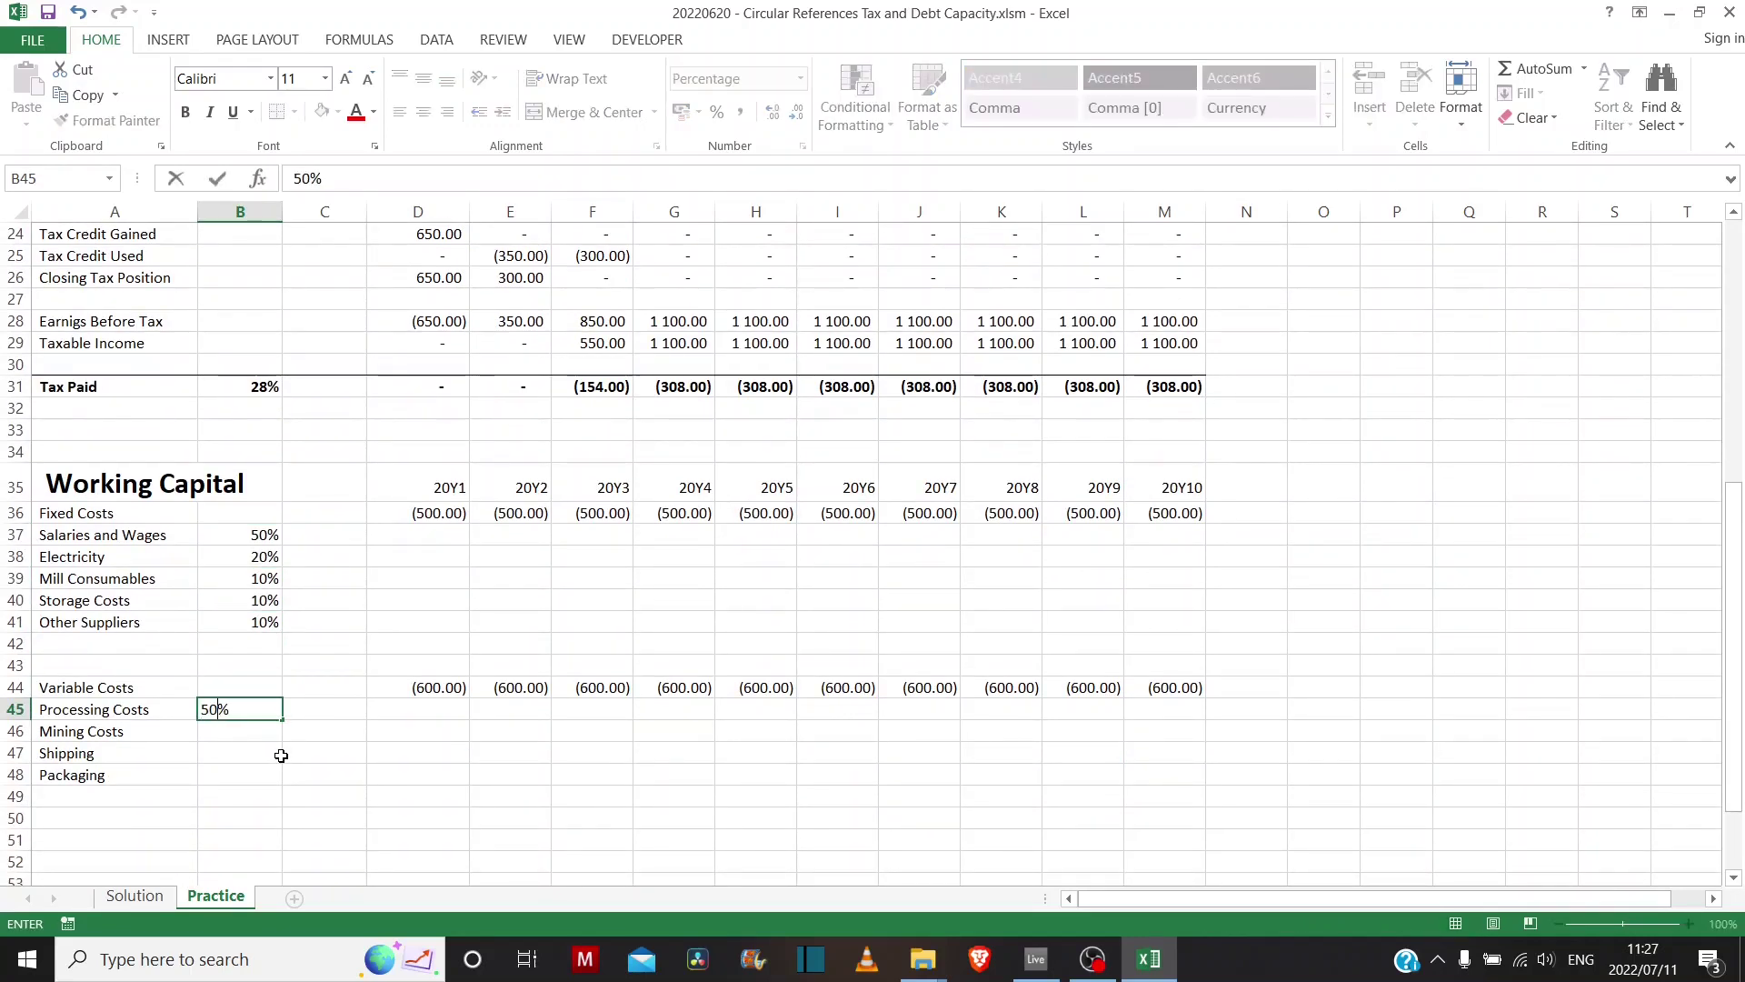
key("Return")
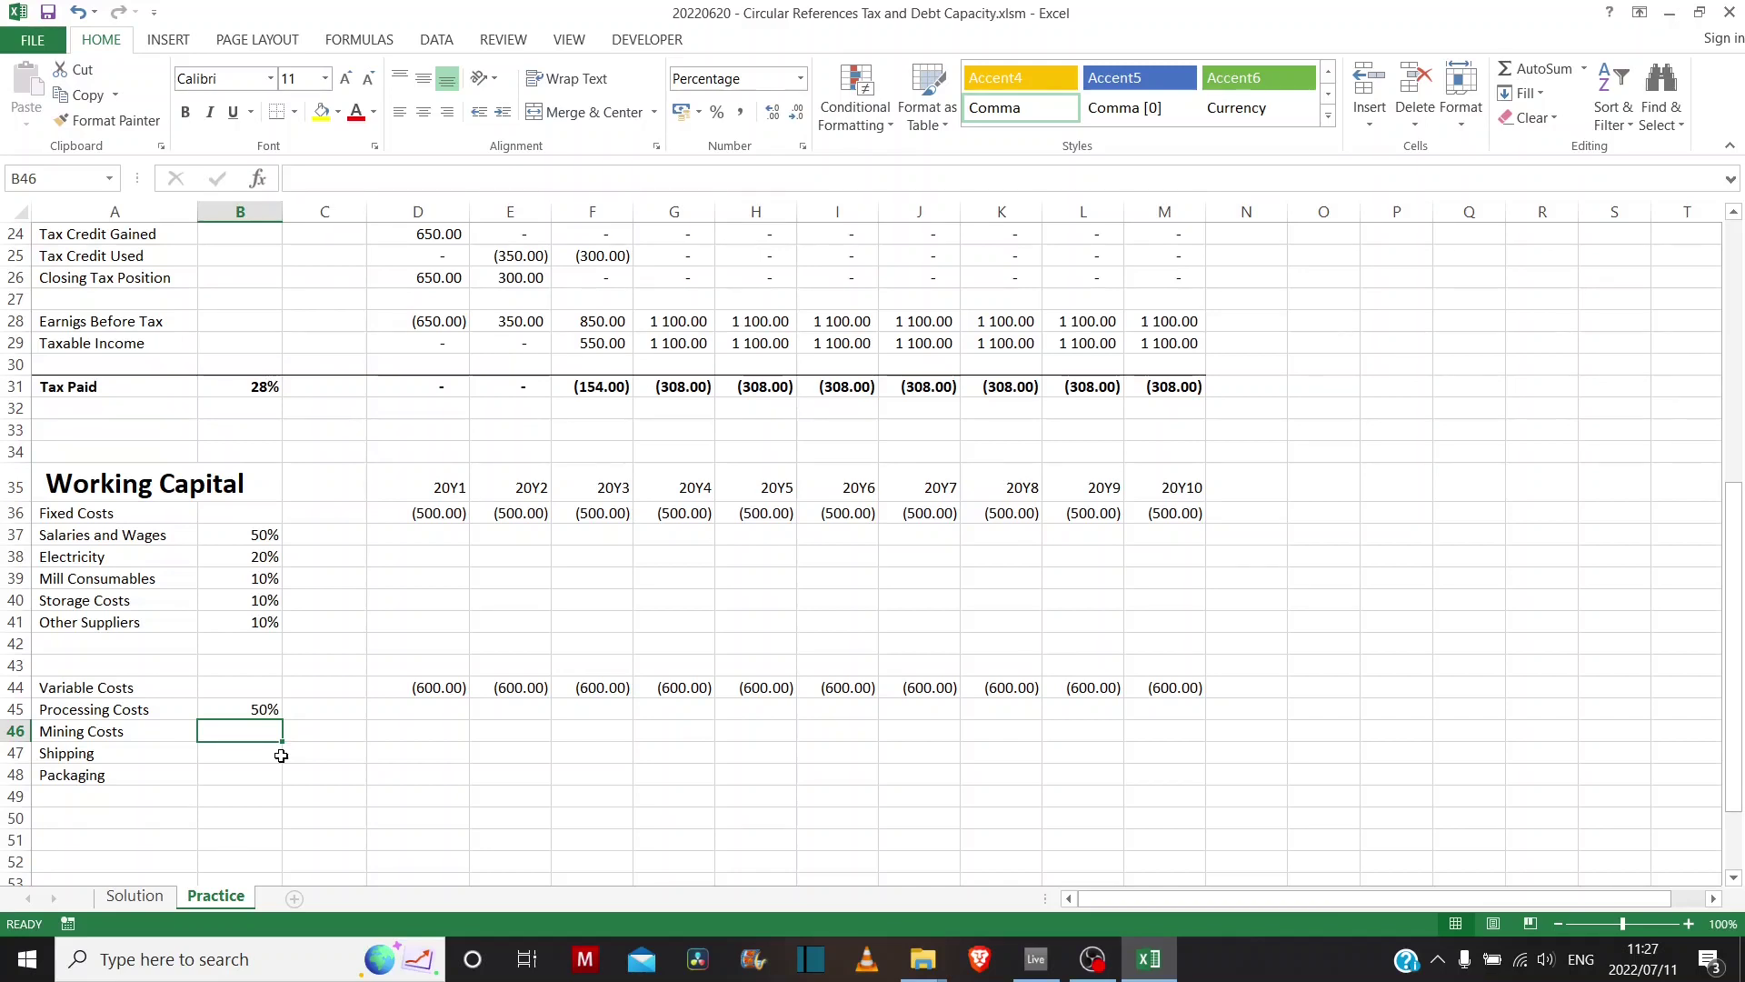
type("20")
key("Return")
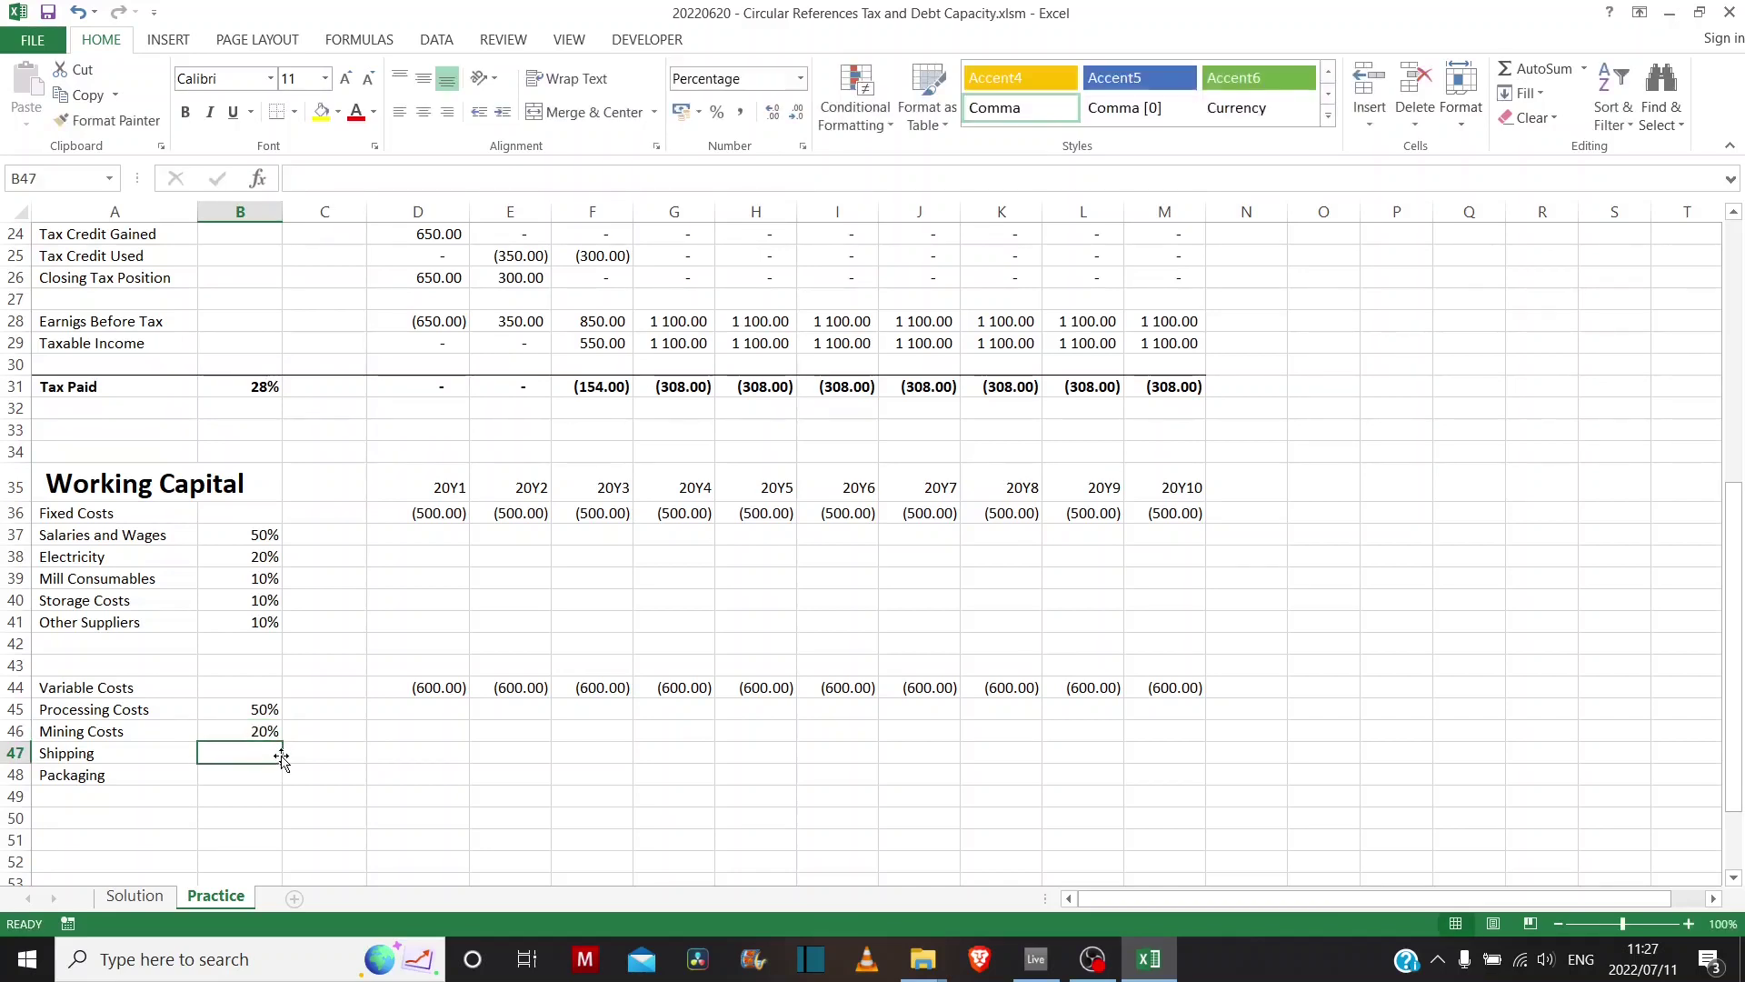
type("10")
key("Return")
type("10")
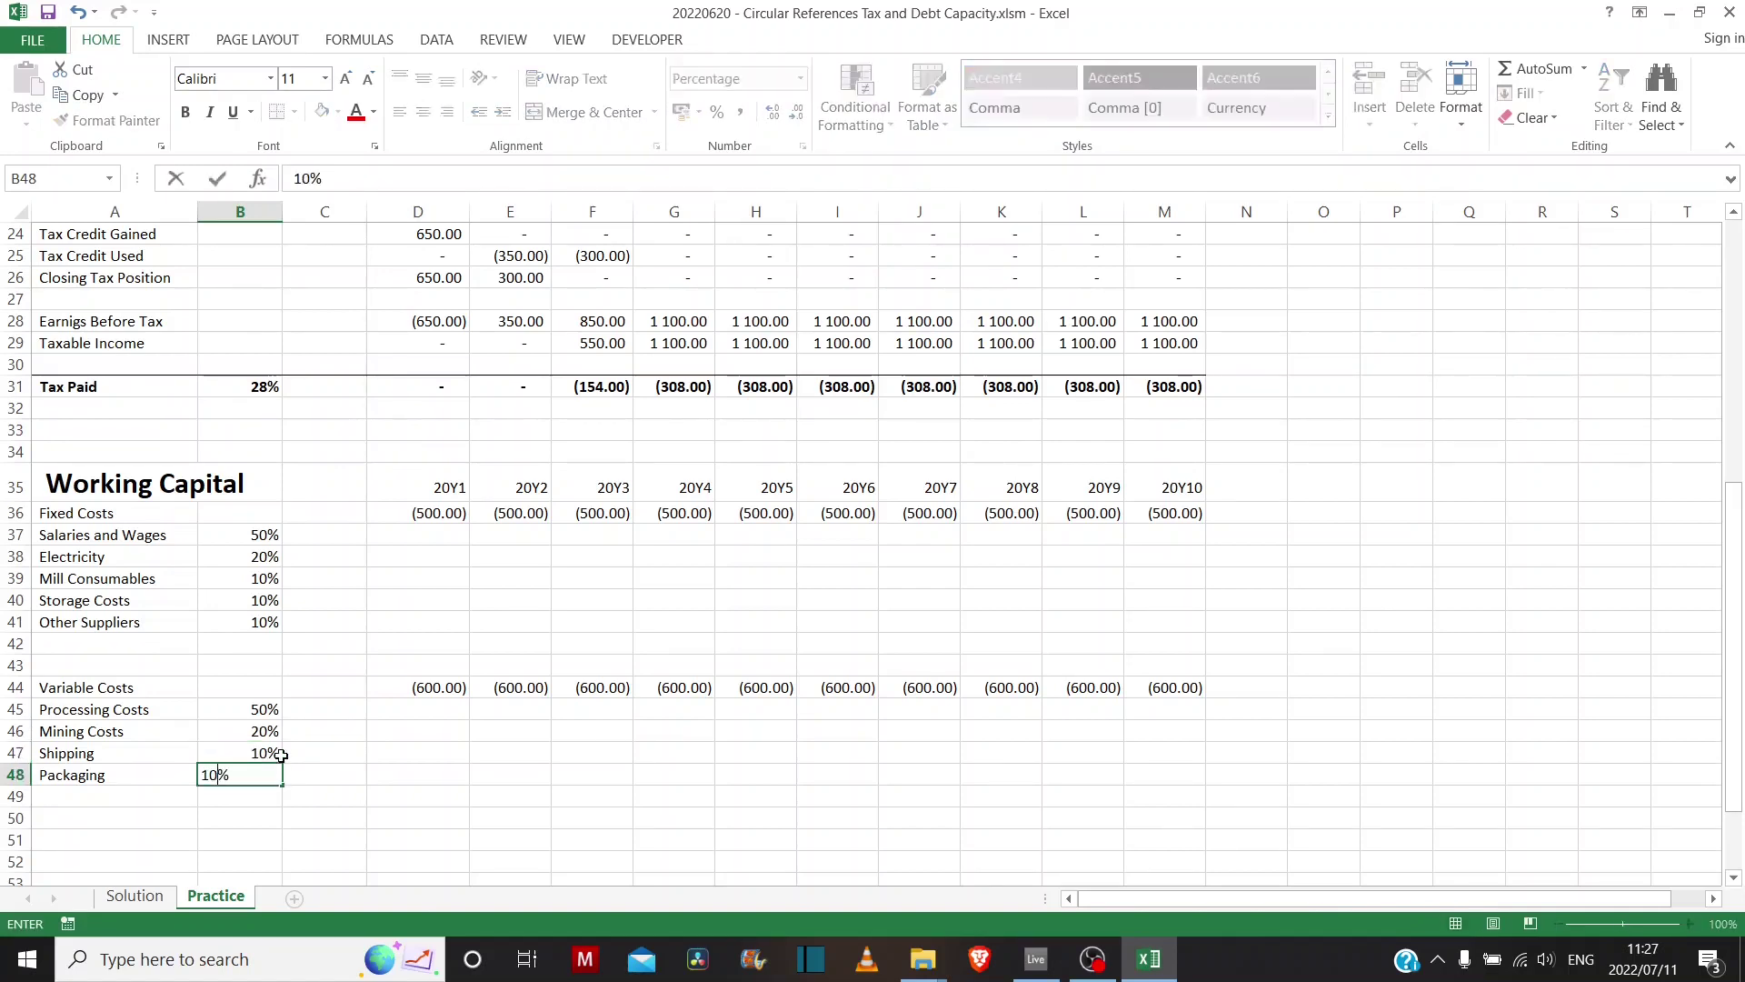
key("Return")
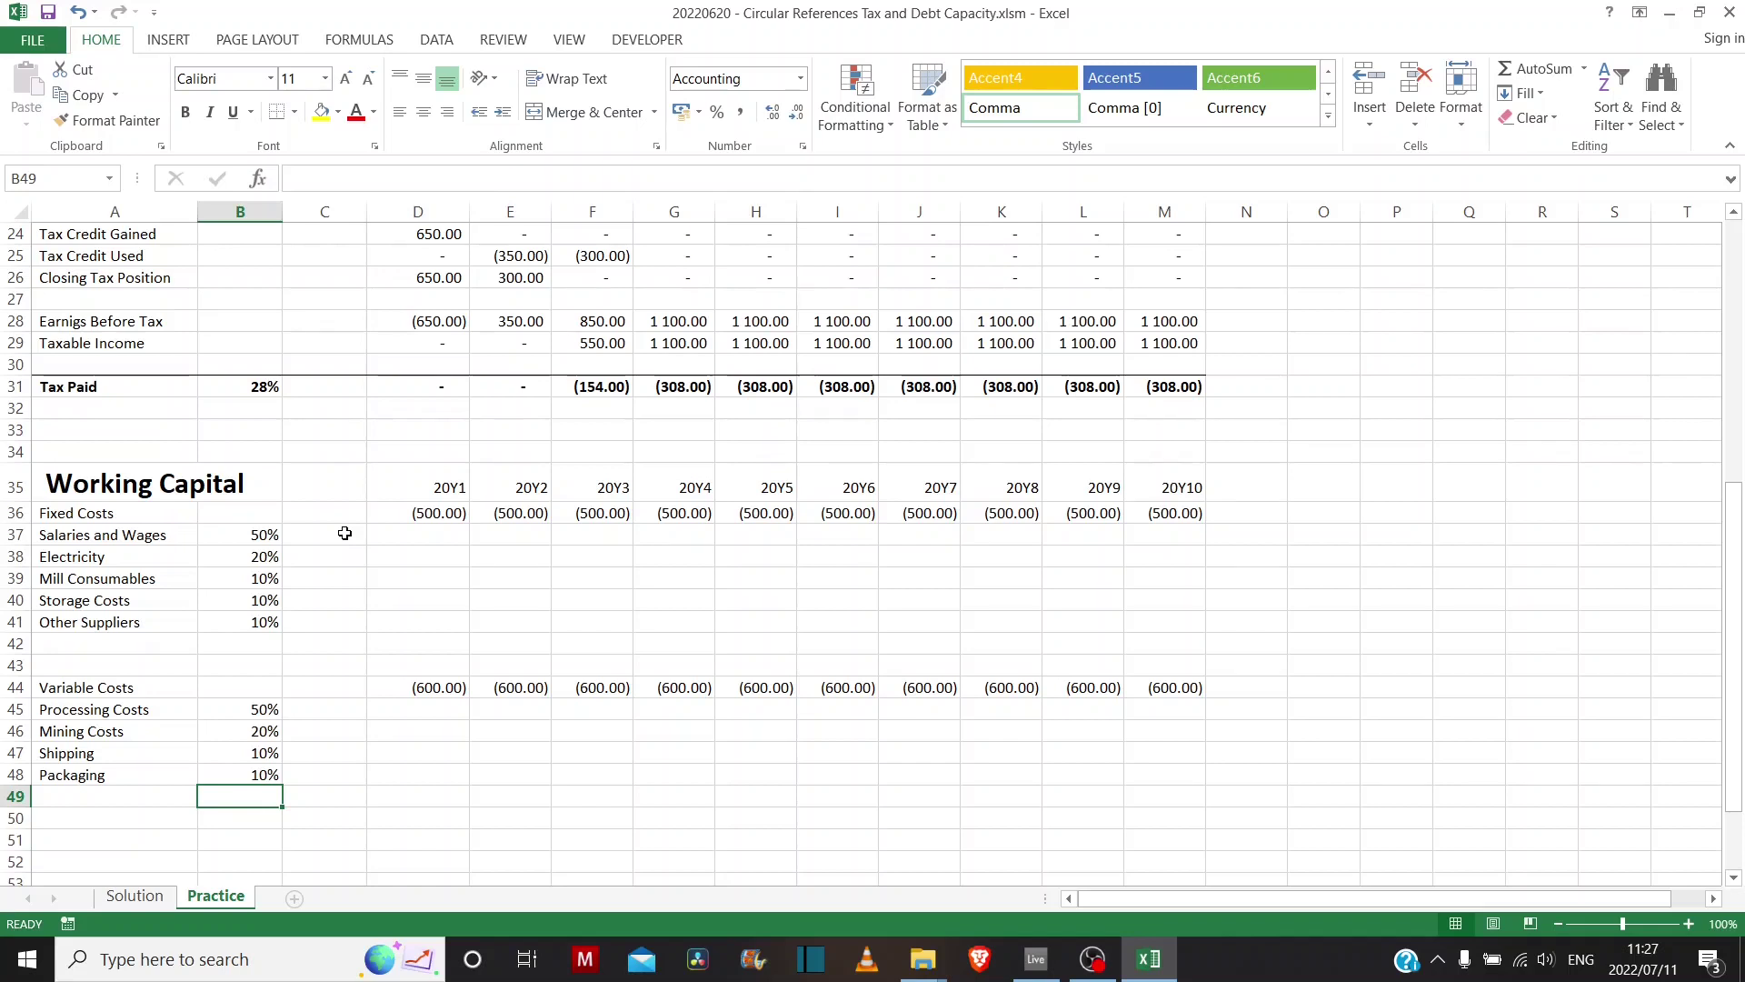
left_click(127, 536)
left_click(135, 578)
left_click(137, 602)
left_click(127, 627)
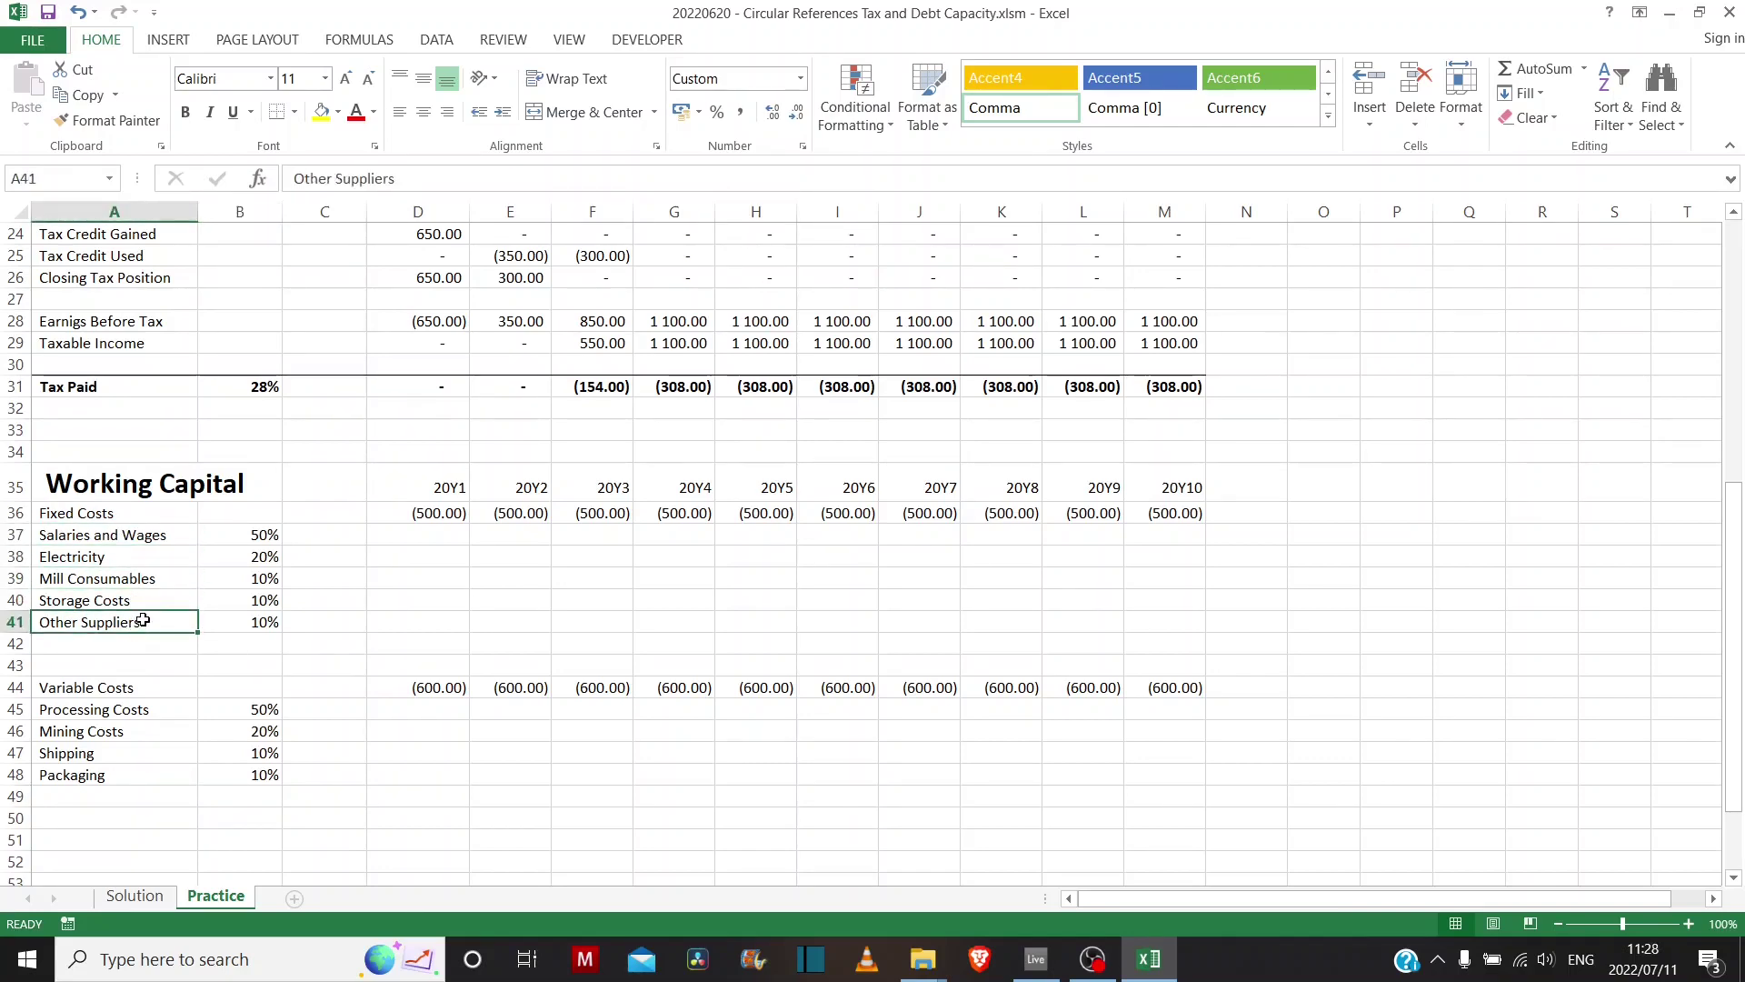
left_click(129, 539)
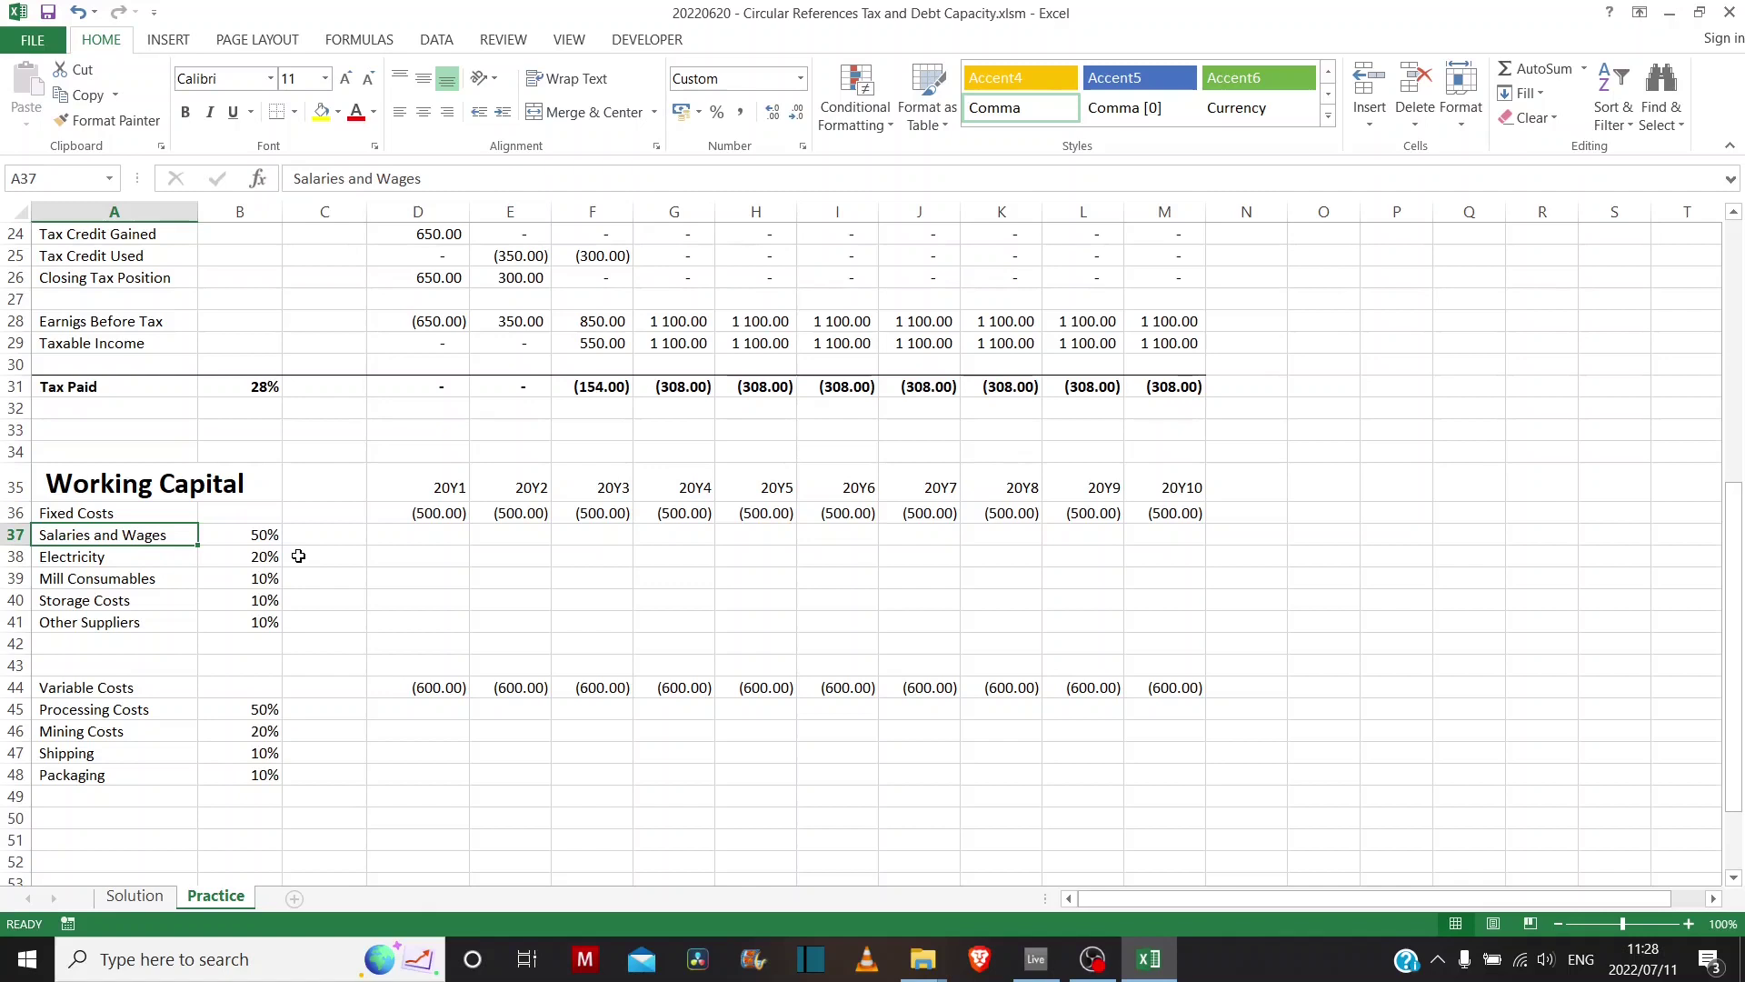
left_click(316, 533)
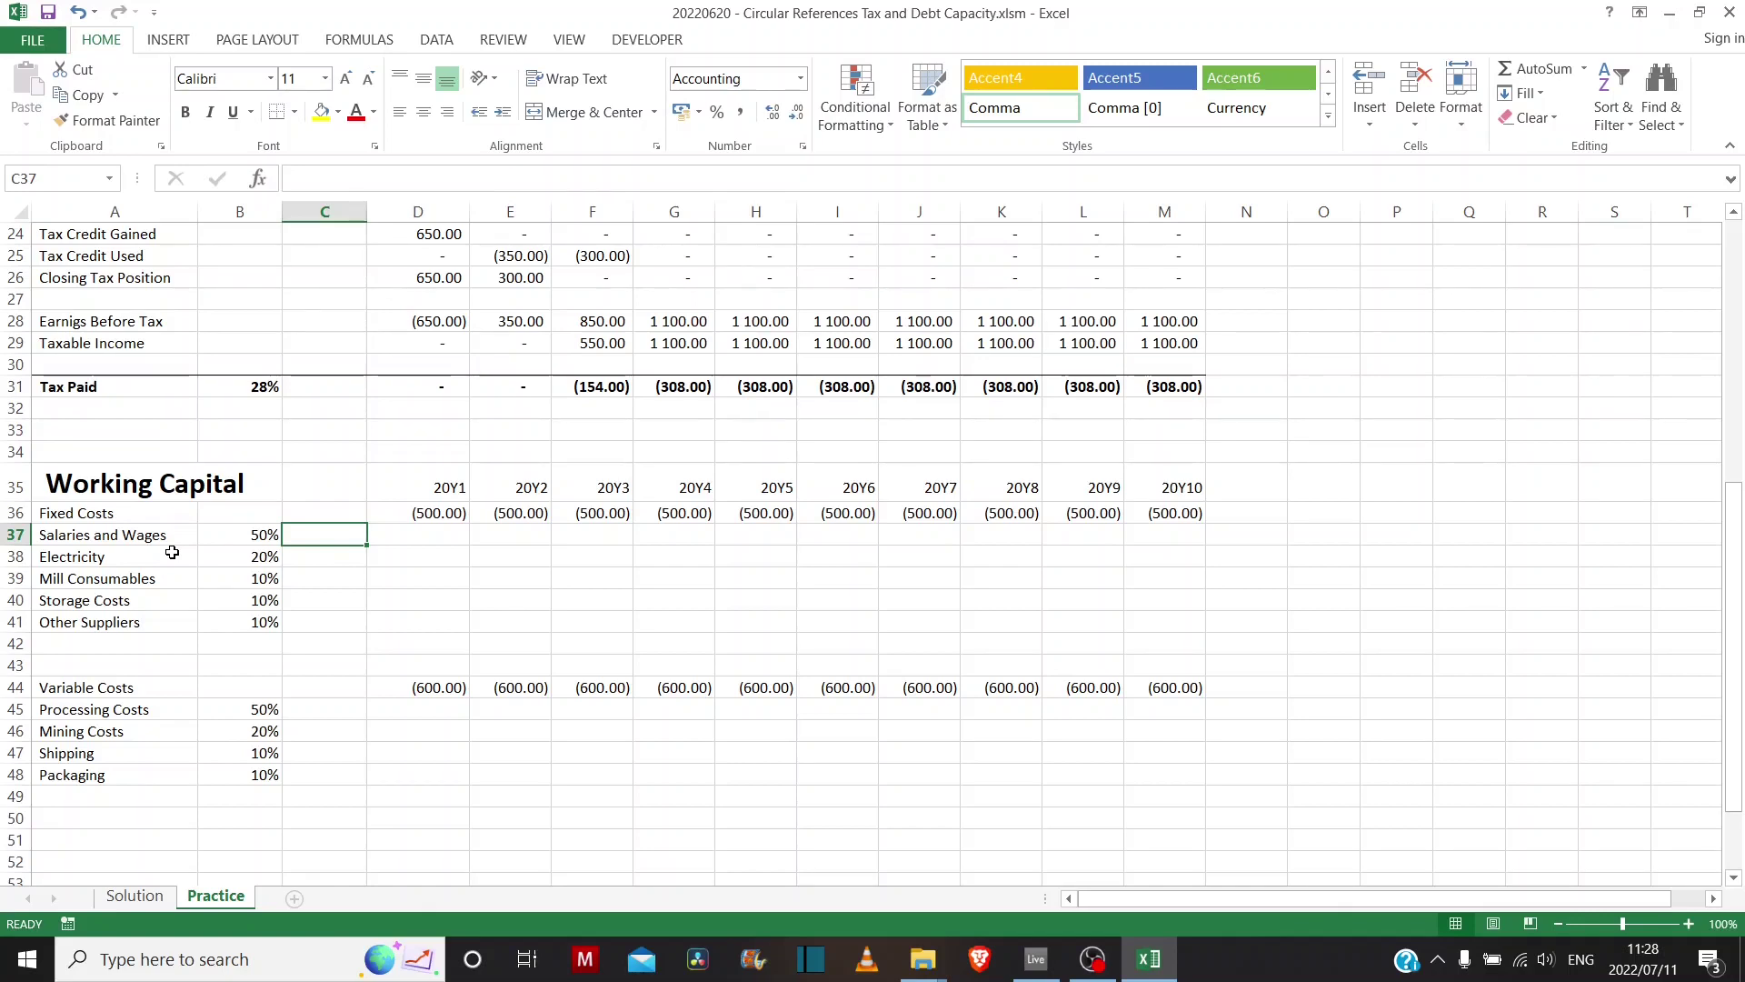
- Enter 0 days for Salaries and Wages and 7 days for Electricity
type("0")
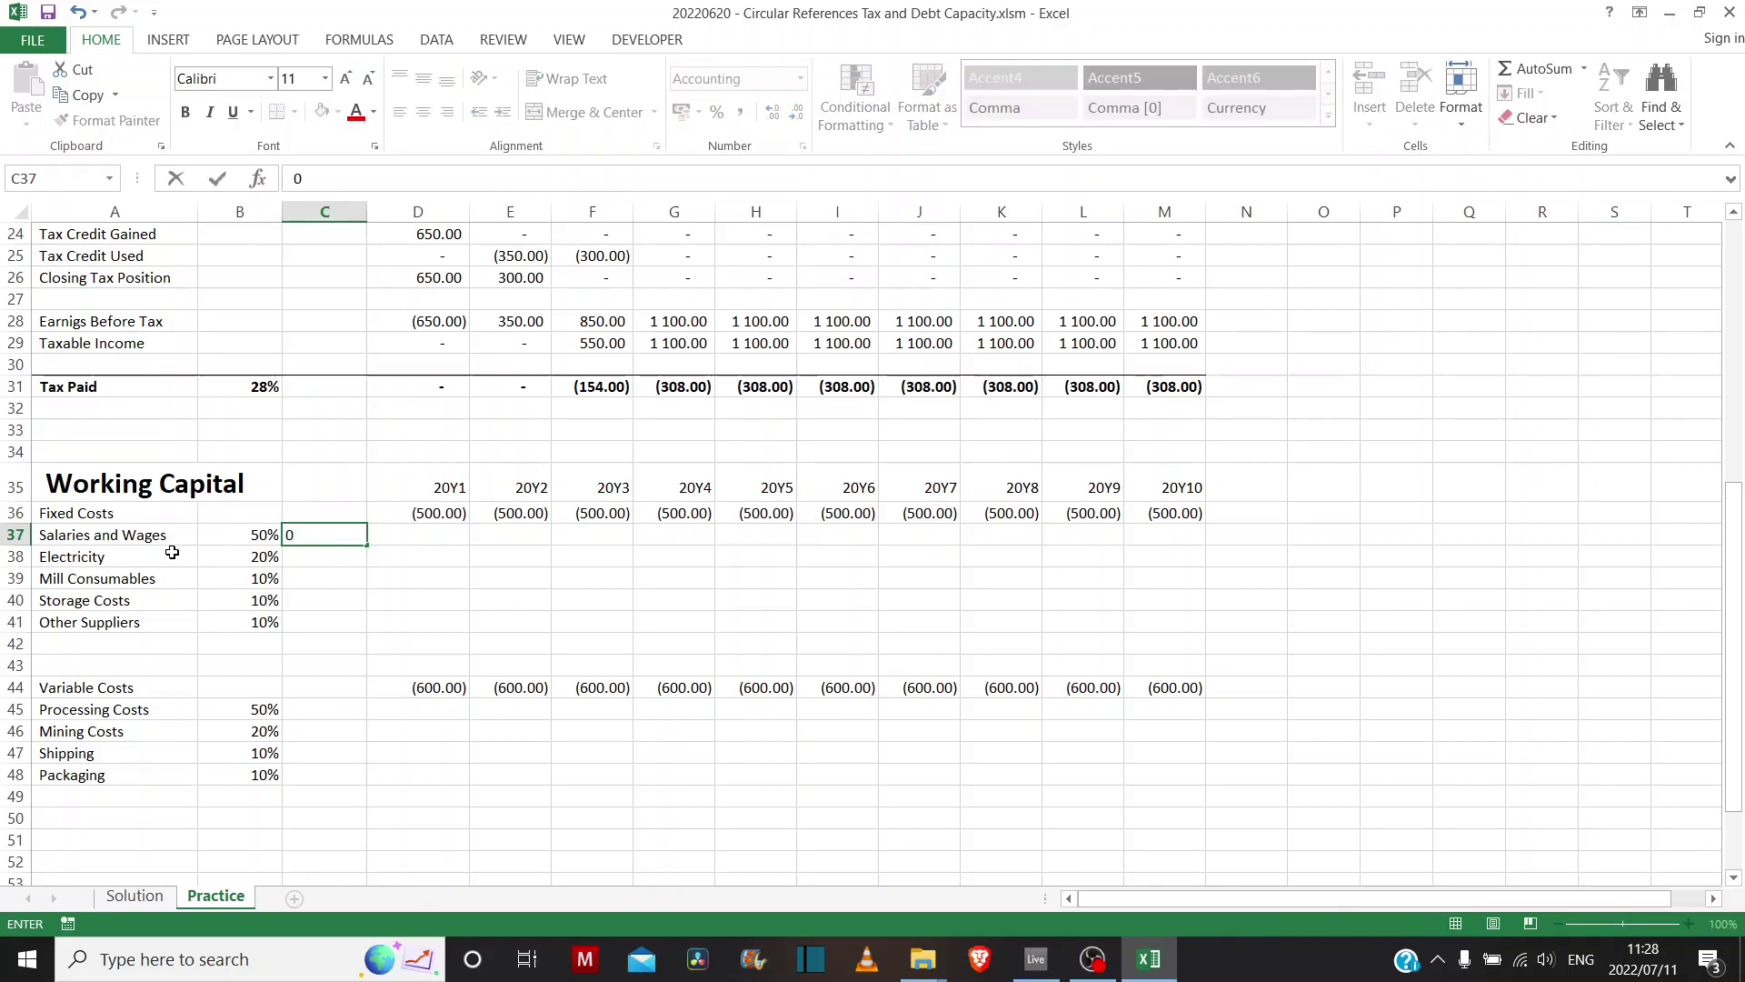
key("Return")
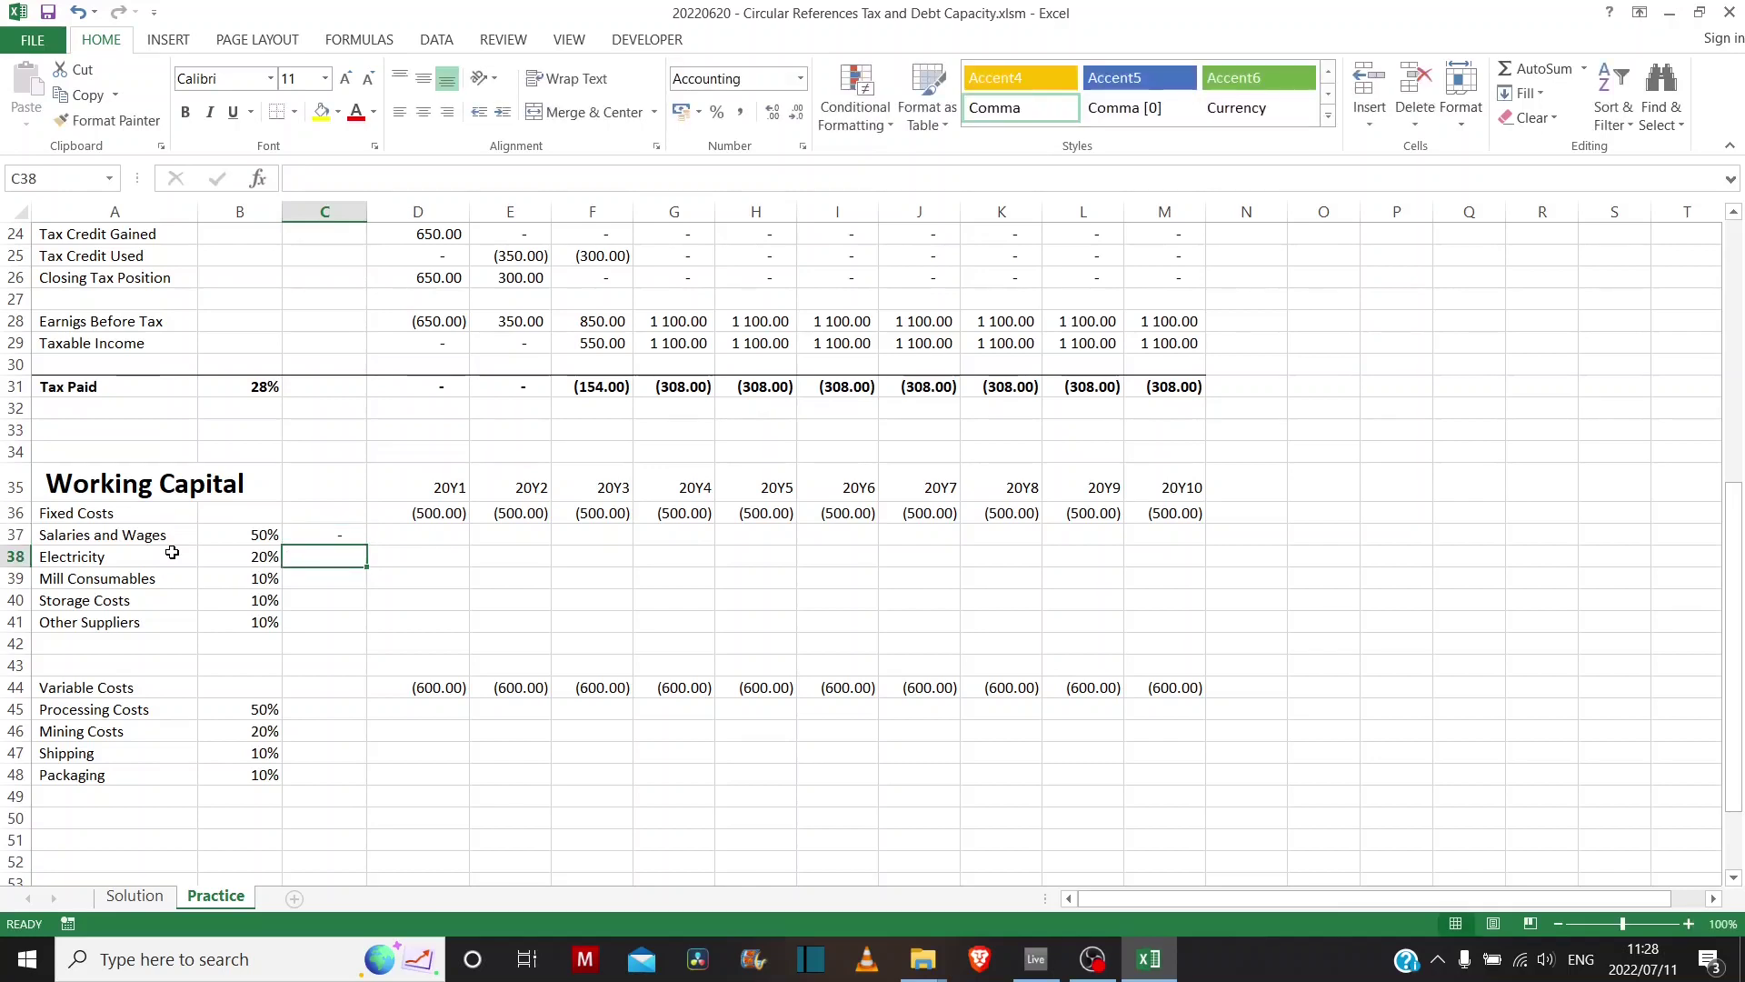
key("Up")
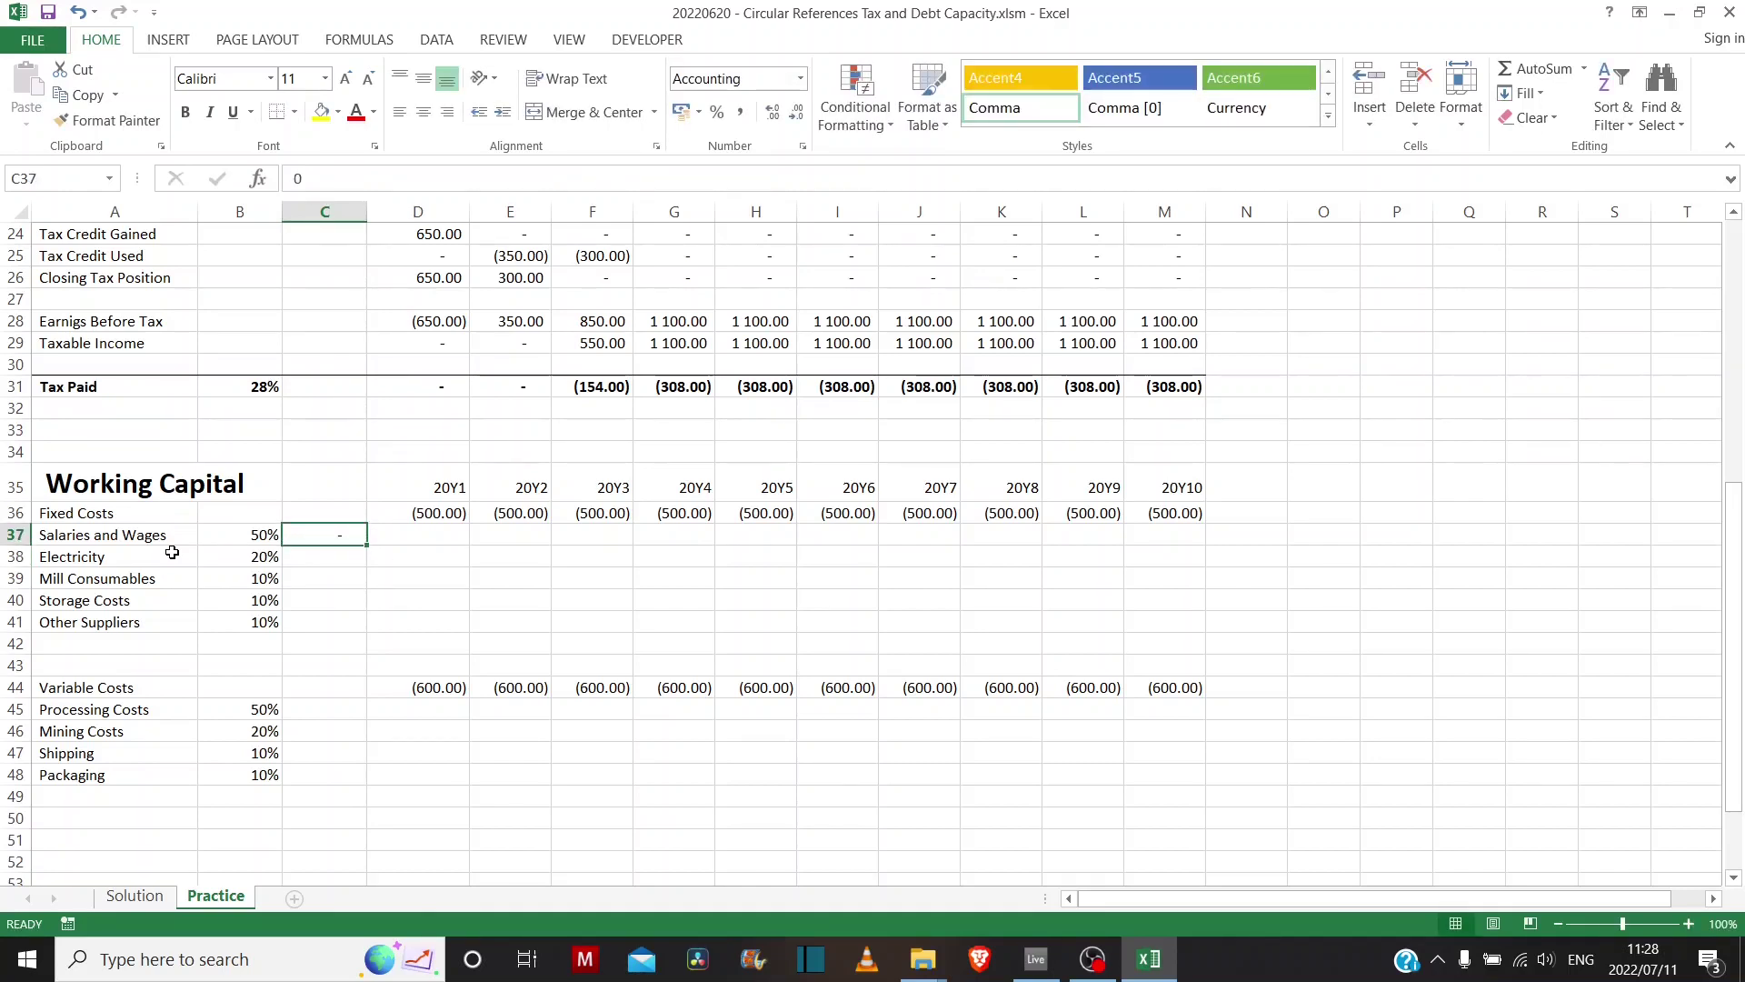
key("Down")
key("Up")
key("Down")
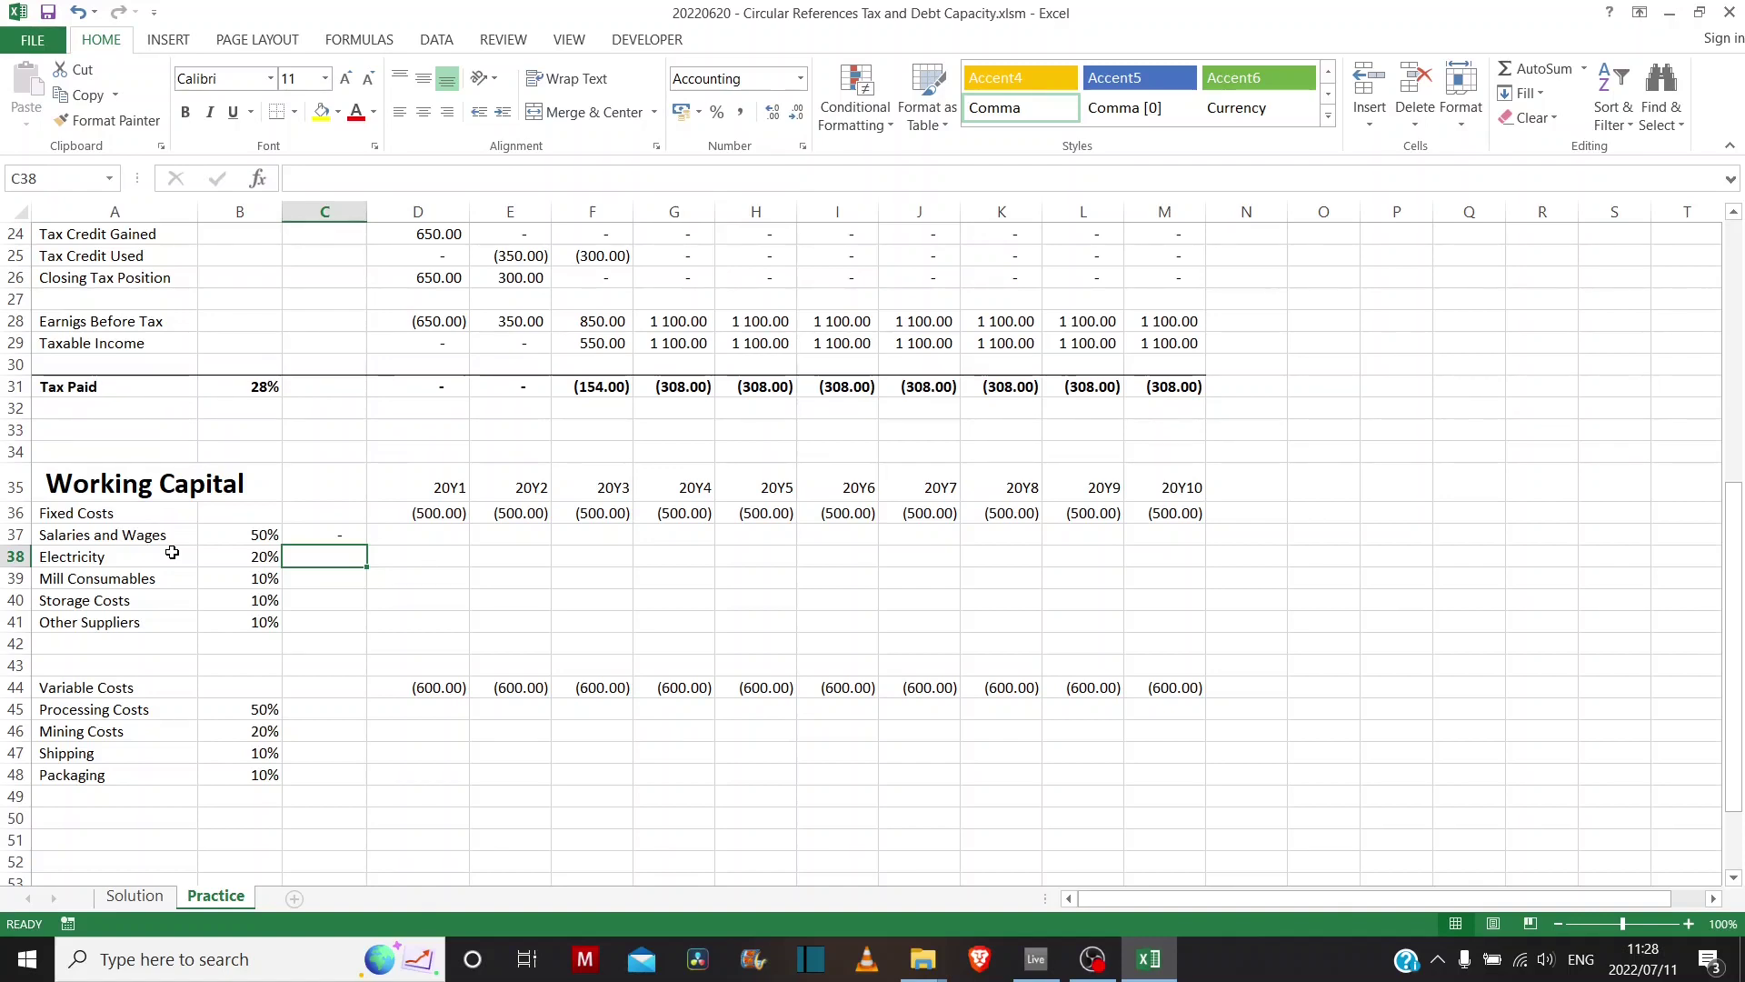
type("7")
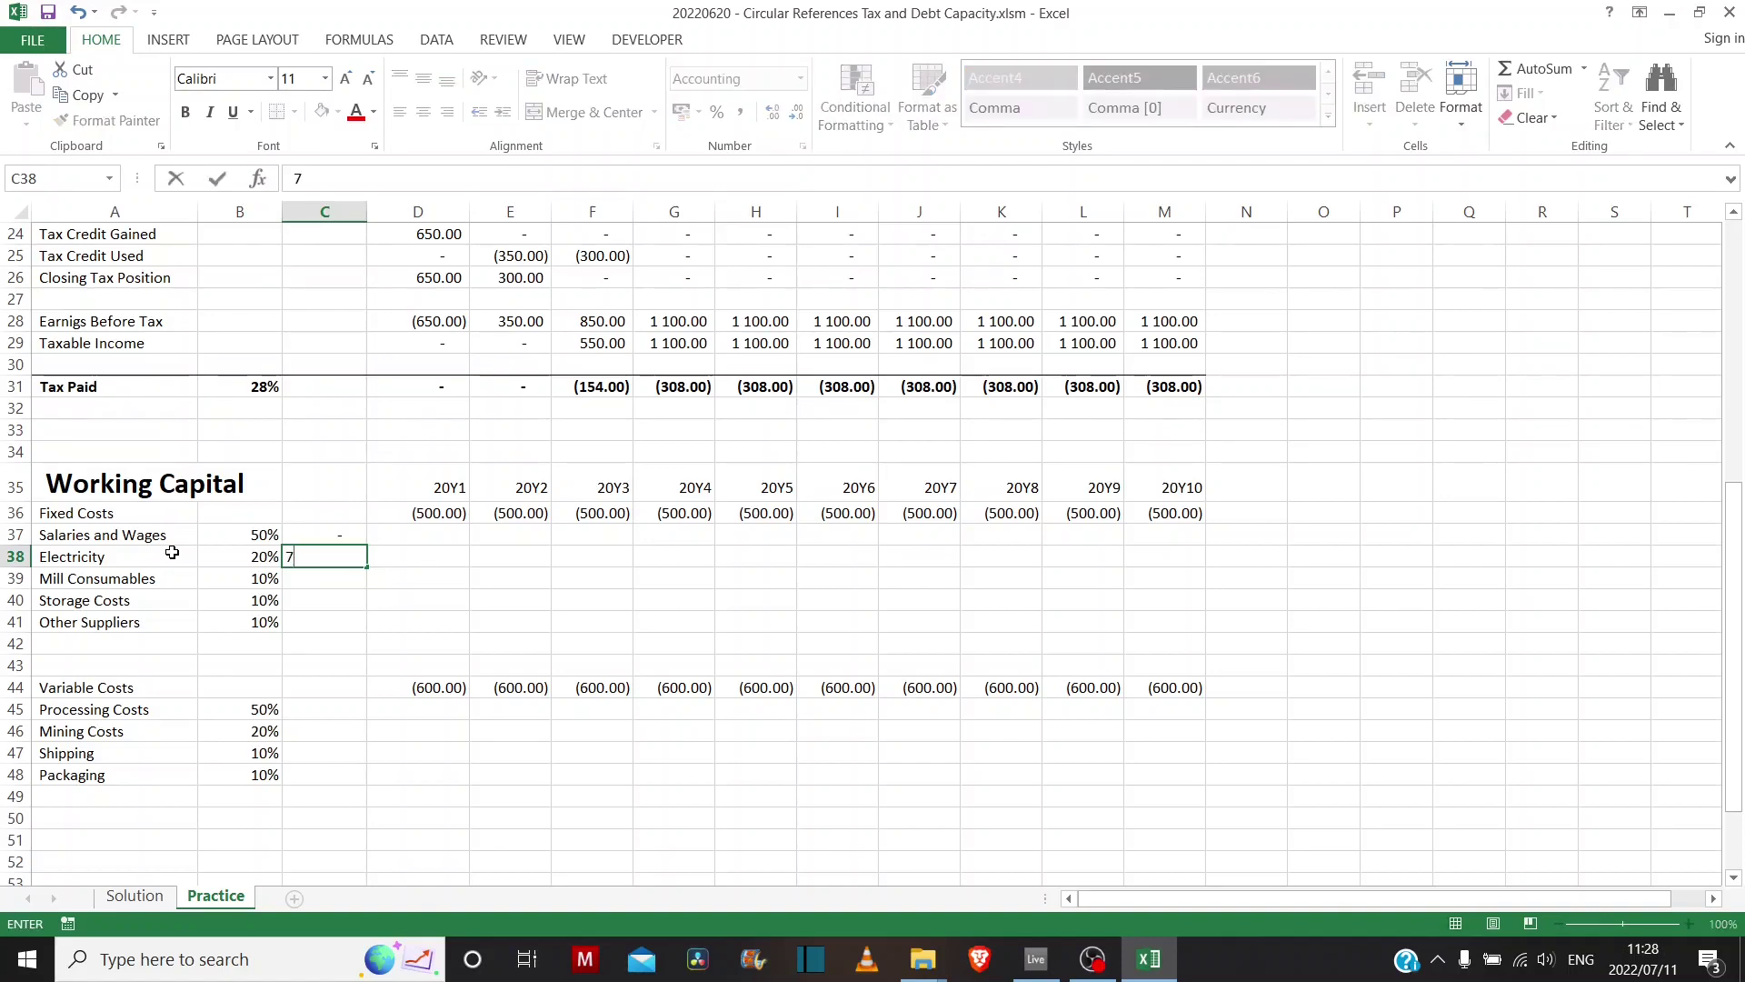
key("Return")
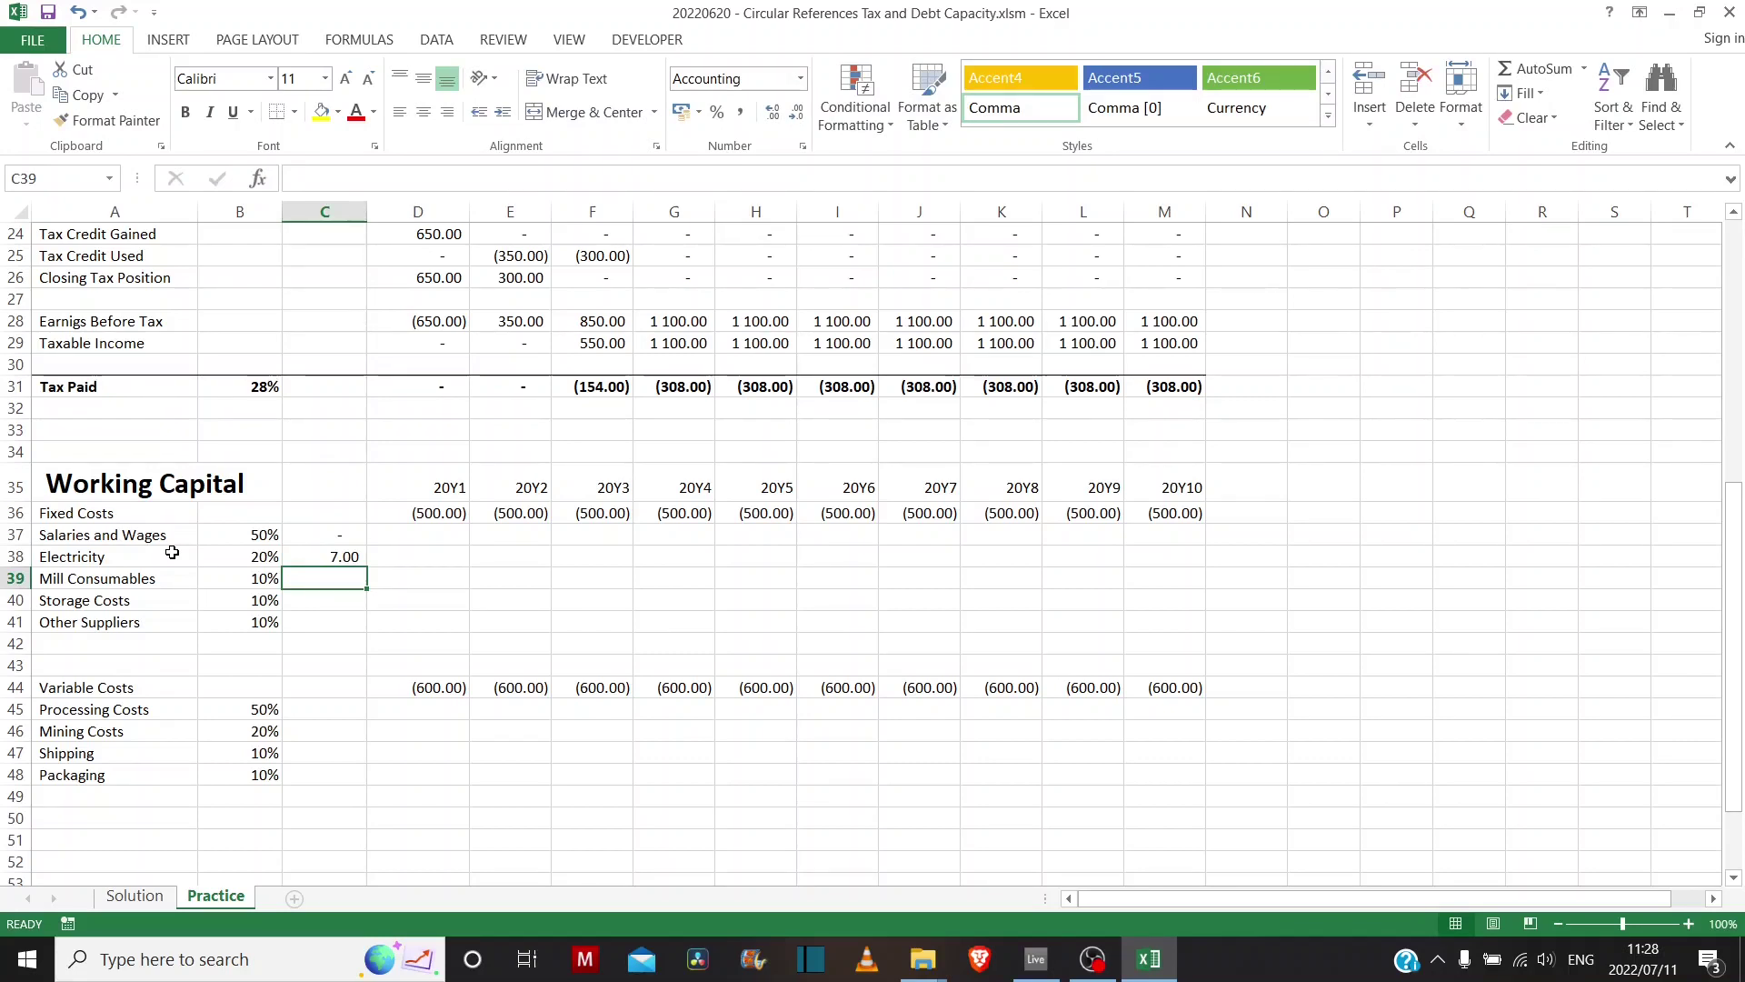
- Enter 7 days for Mill Consumables and Storage Costs and 14 for Other Suppliers
type("7")
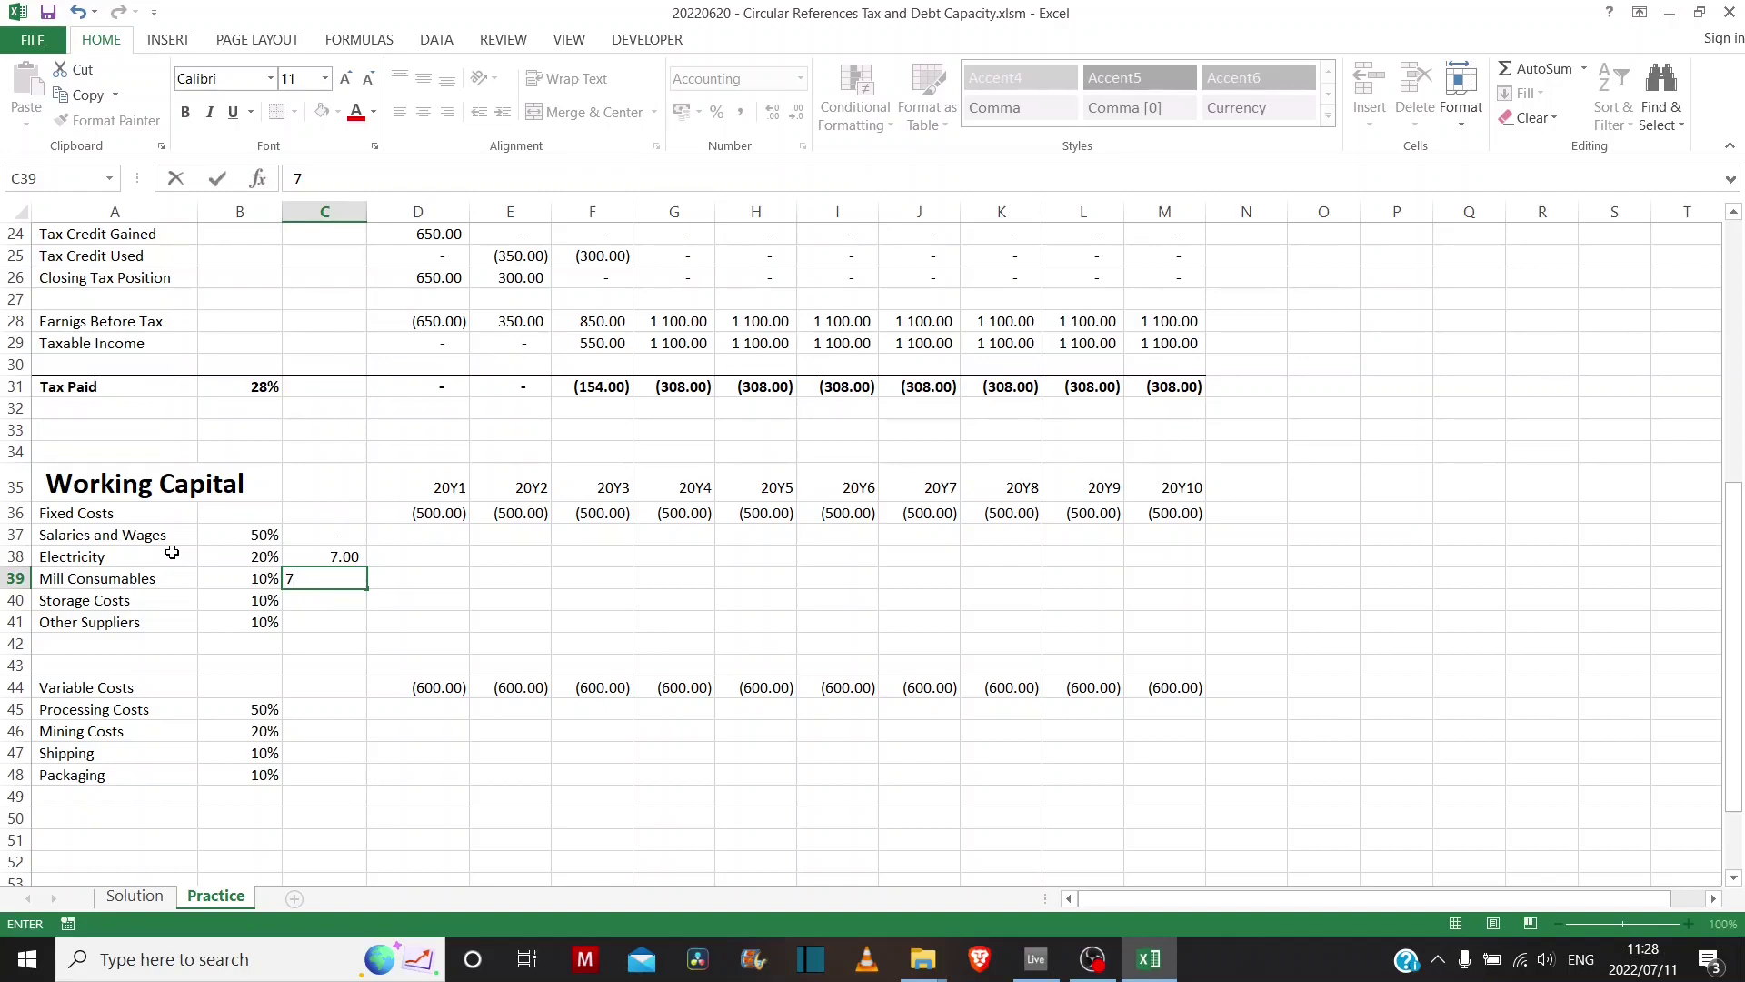
key("Return")
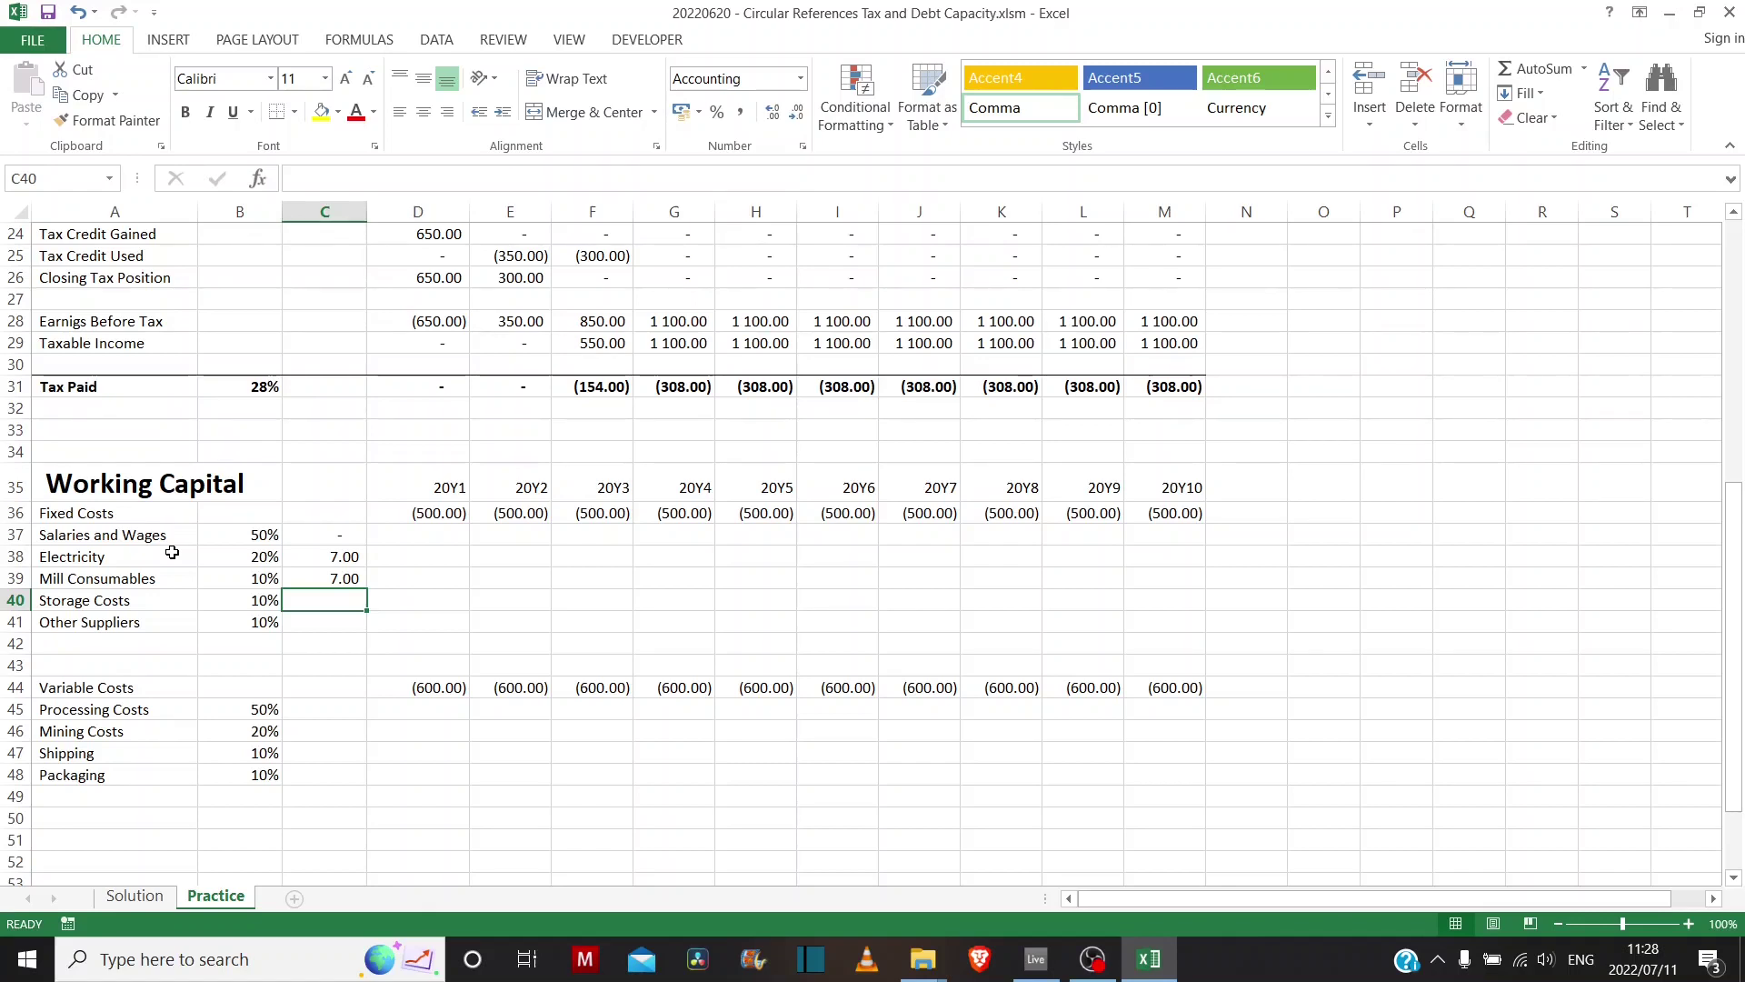
type("7")
key("Return")
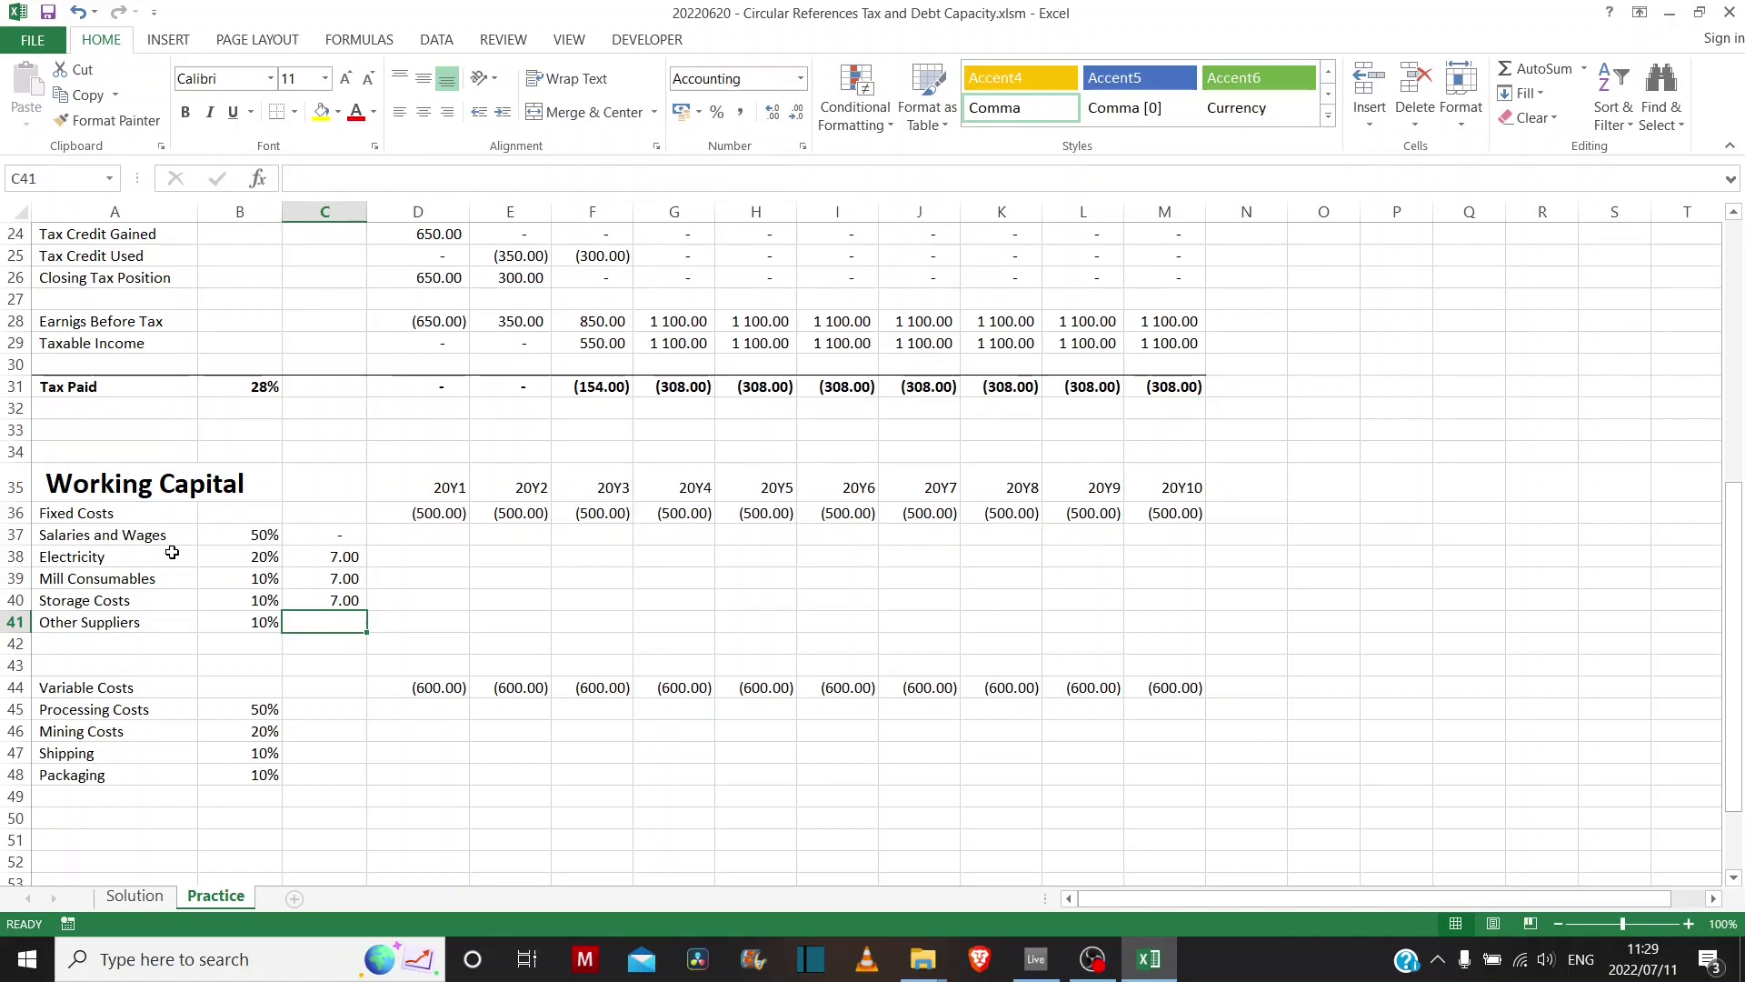
type("7")
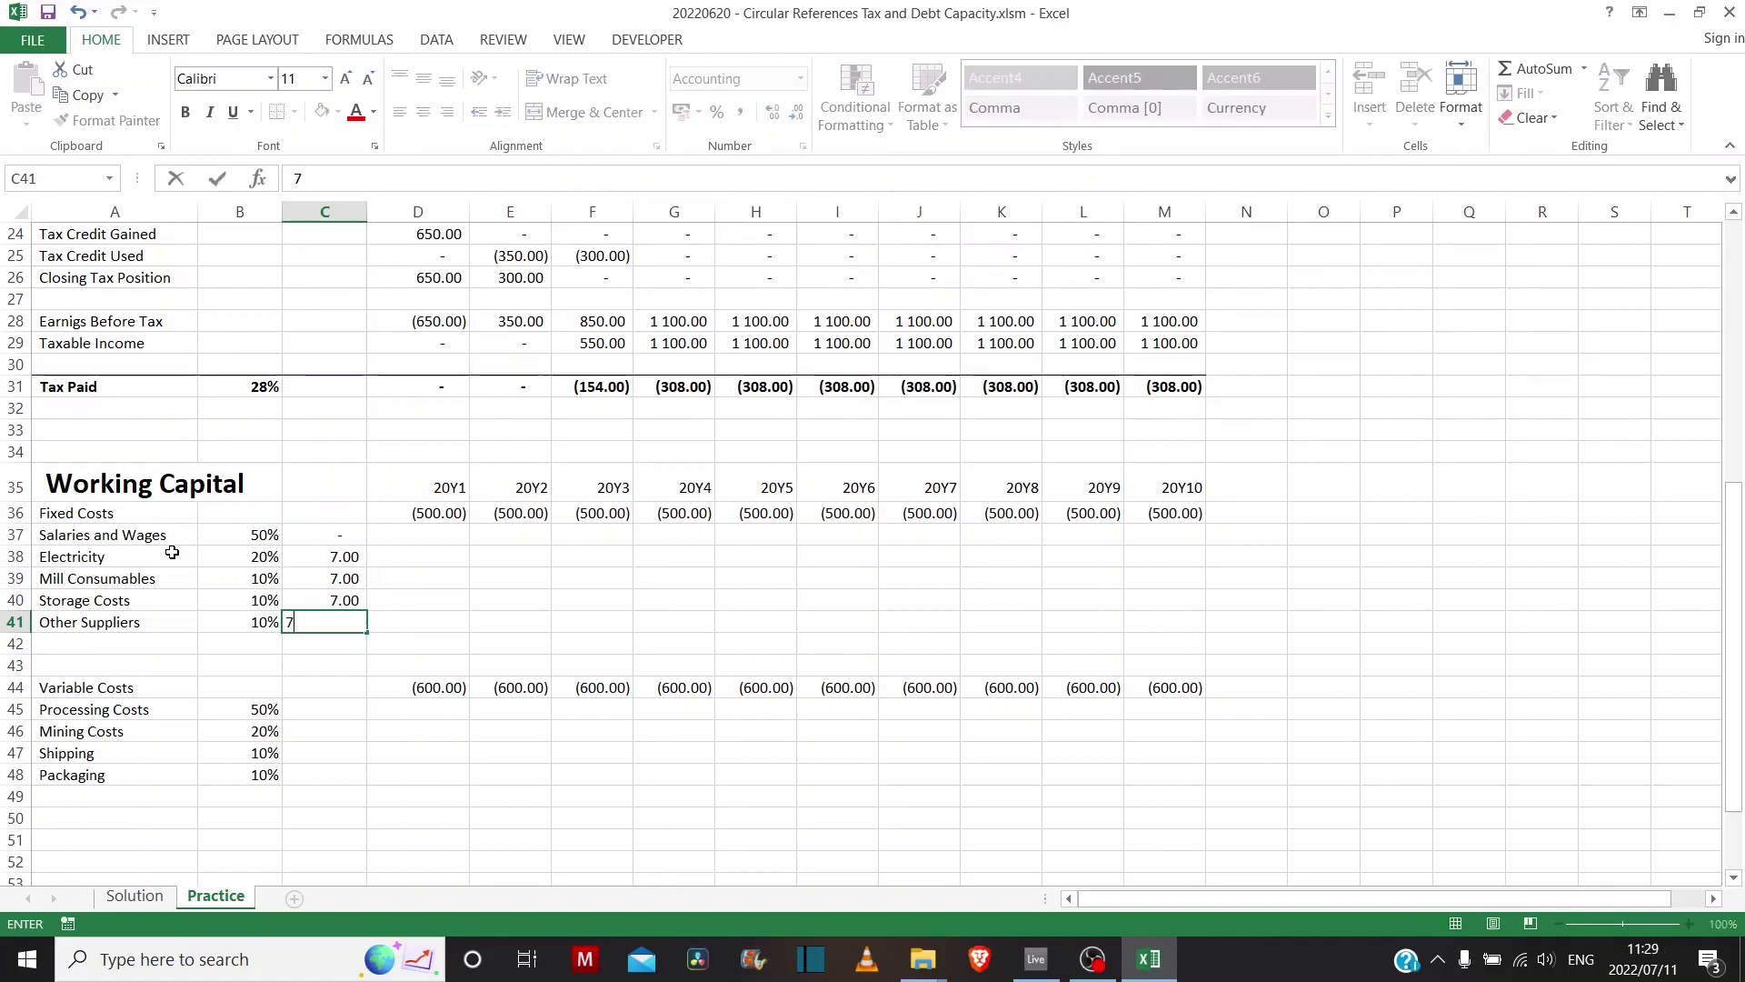
key("BackSpace")
type("14")
key("ctrl+Return")
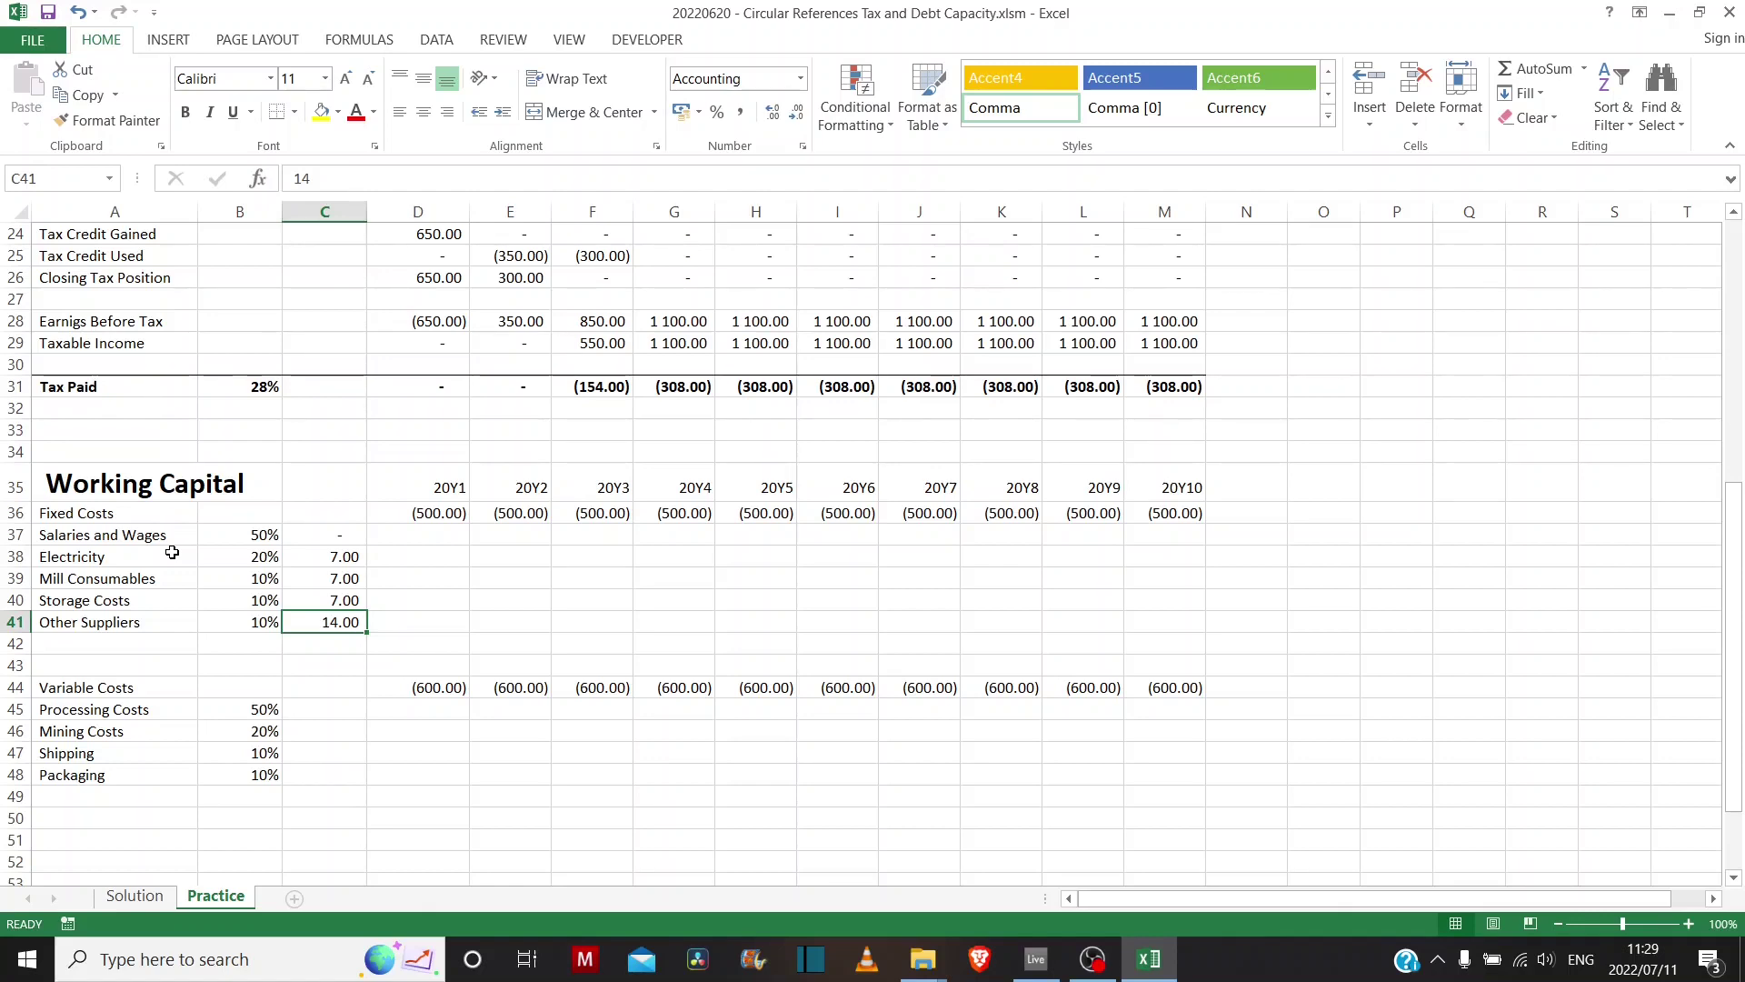
key("Left")
key("Right")
left_click(351, 713)
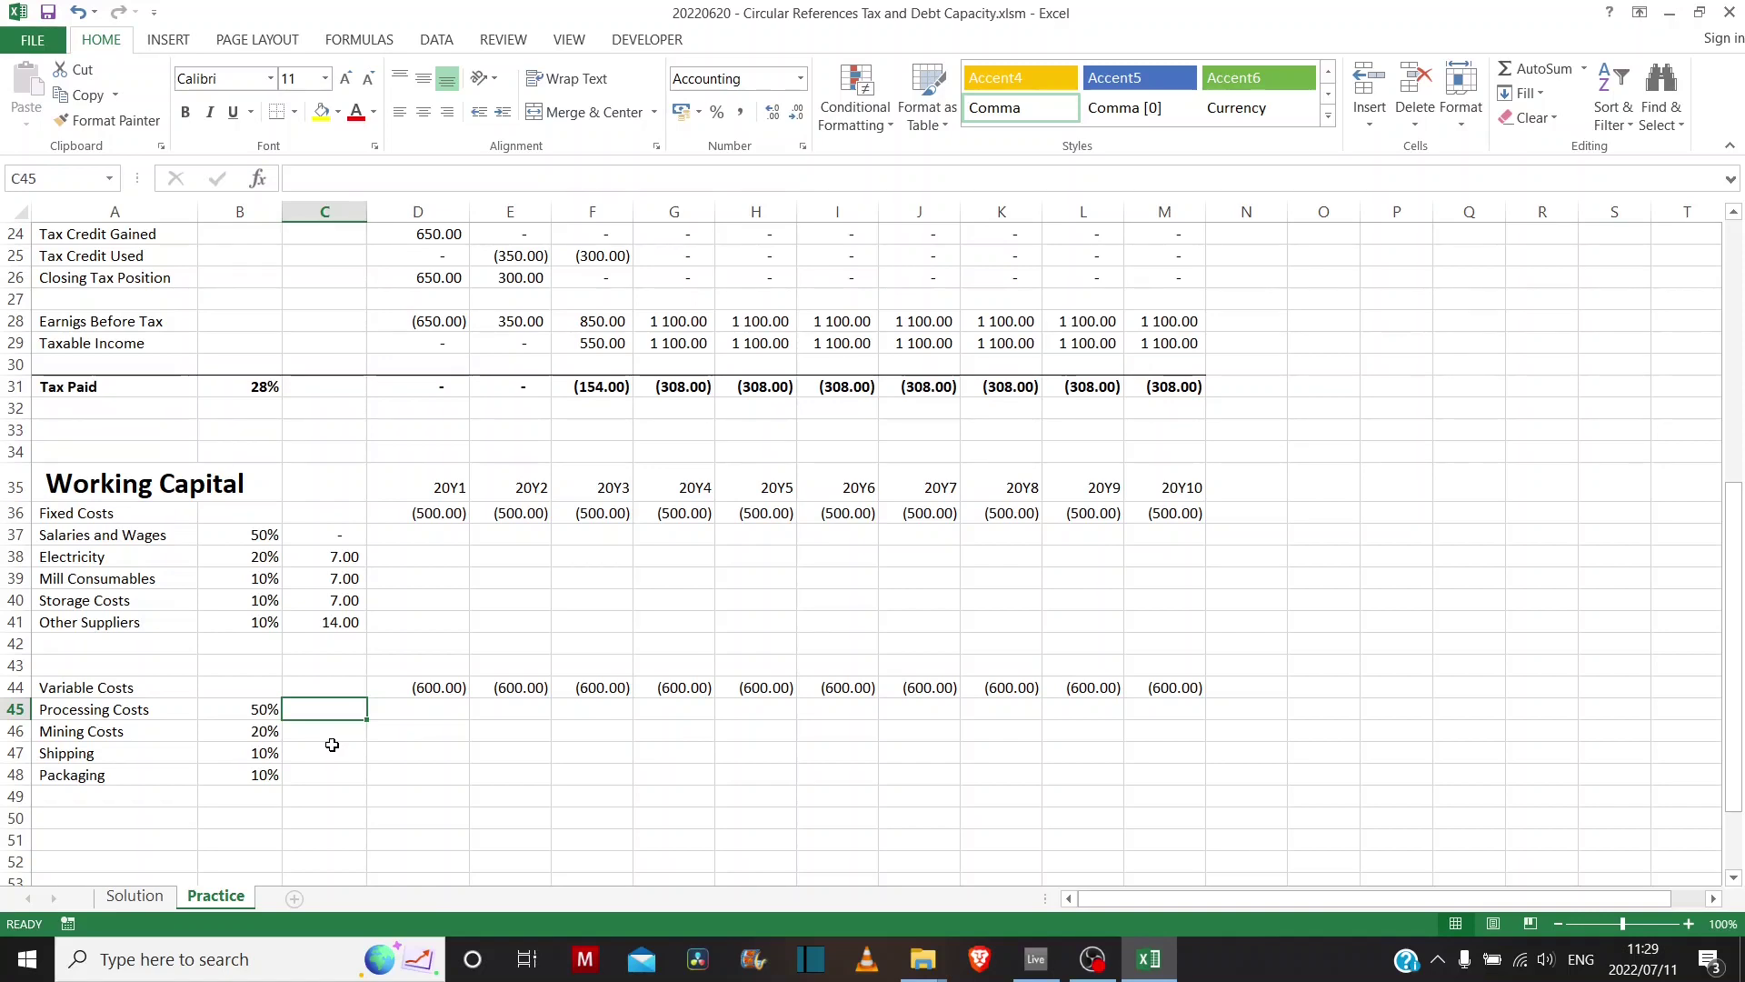
- Enter 1, 14, 7 and 7 days for Processing Costs, Mining Costs, Shipping and Packaging
type("1")
key("Return")
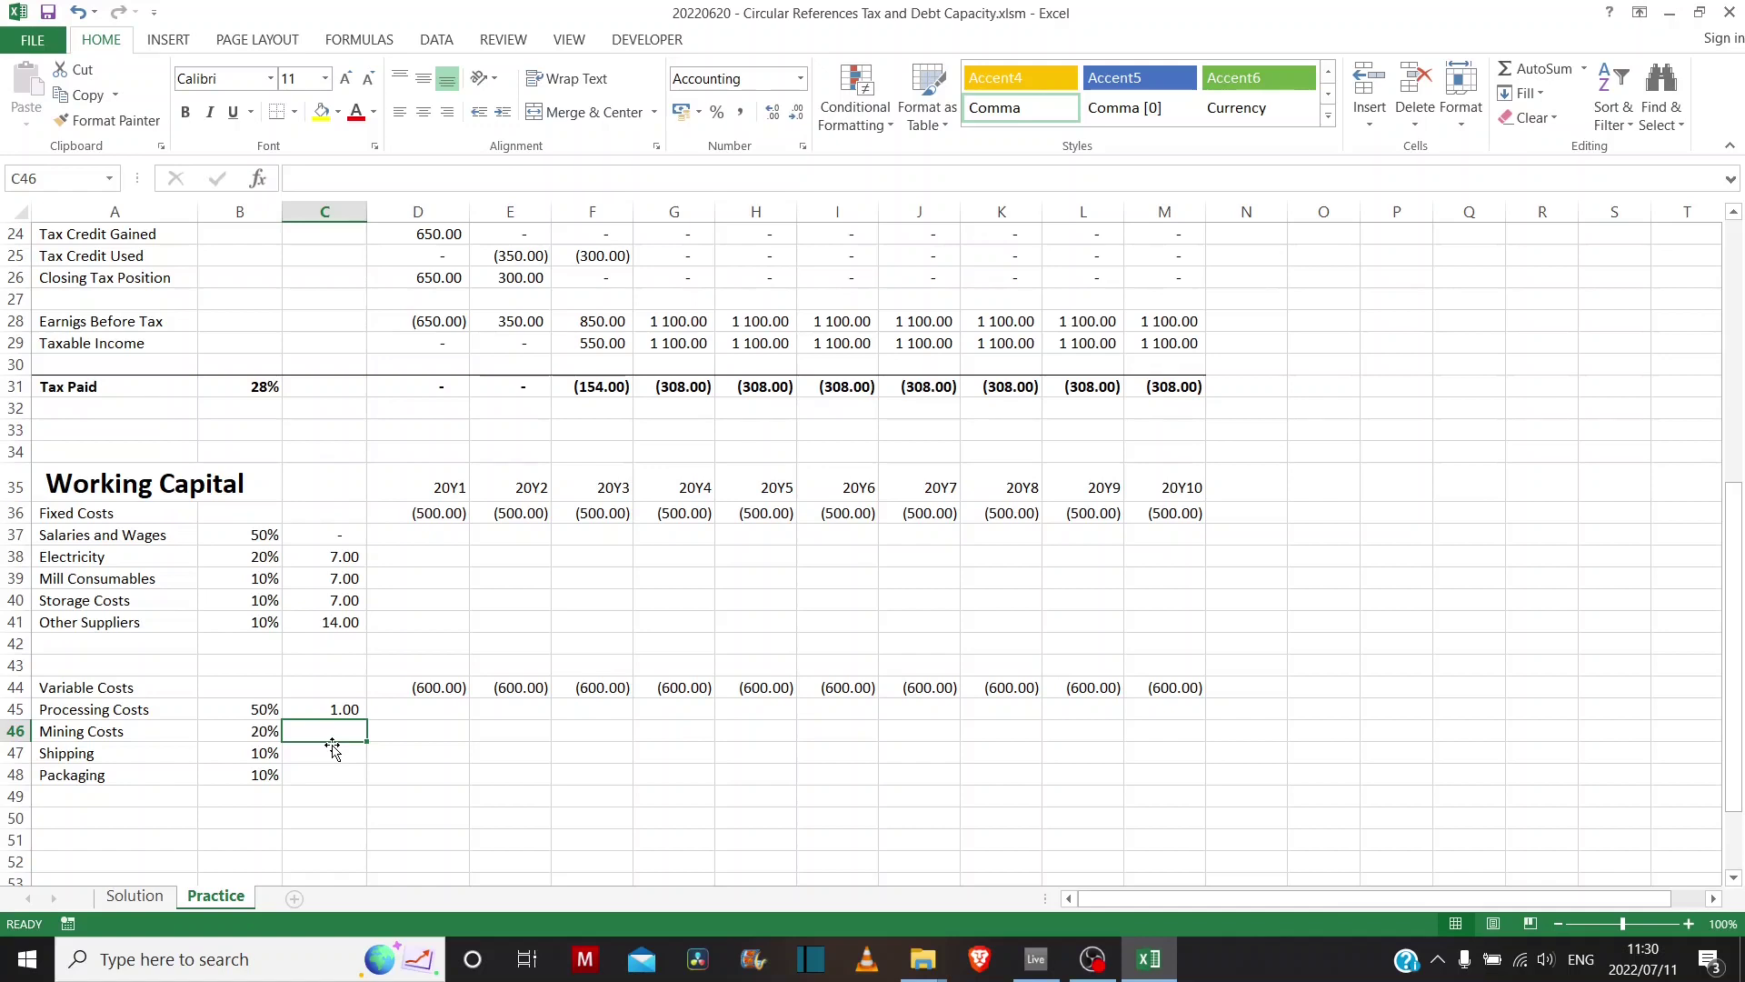
type("14")
key("Return")
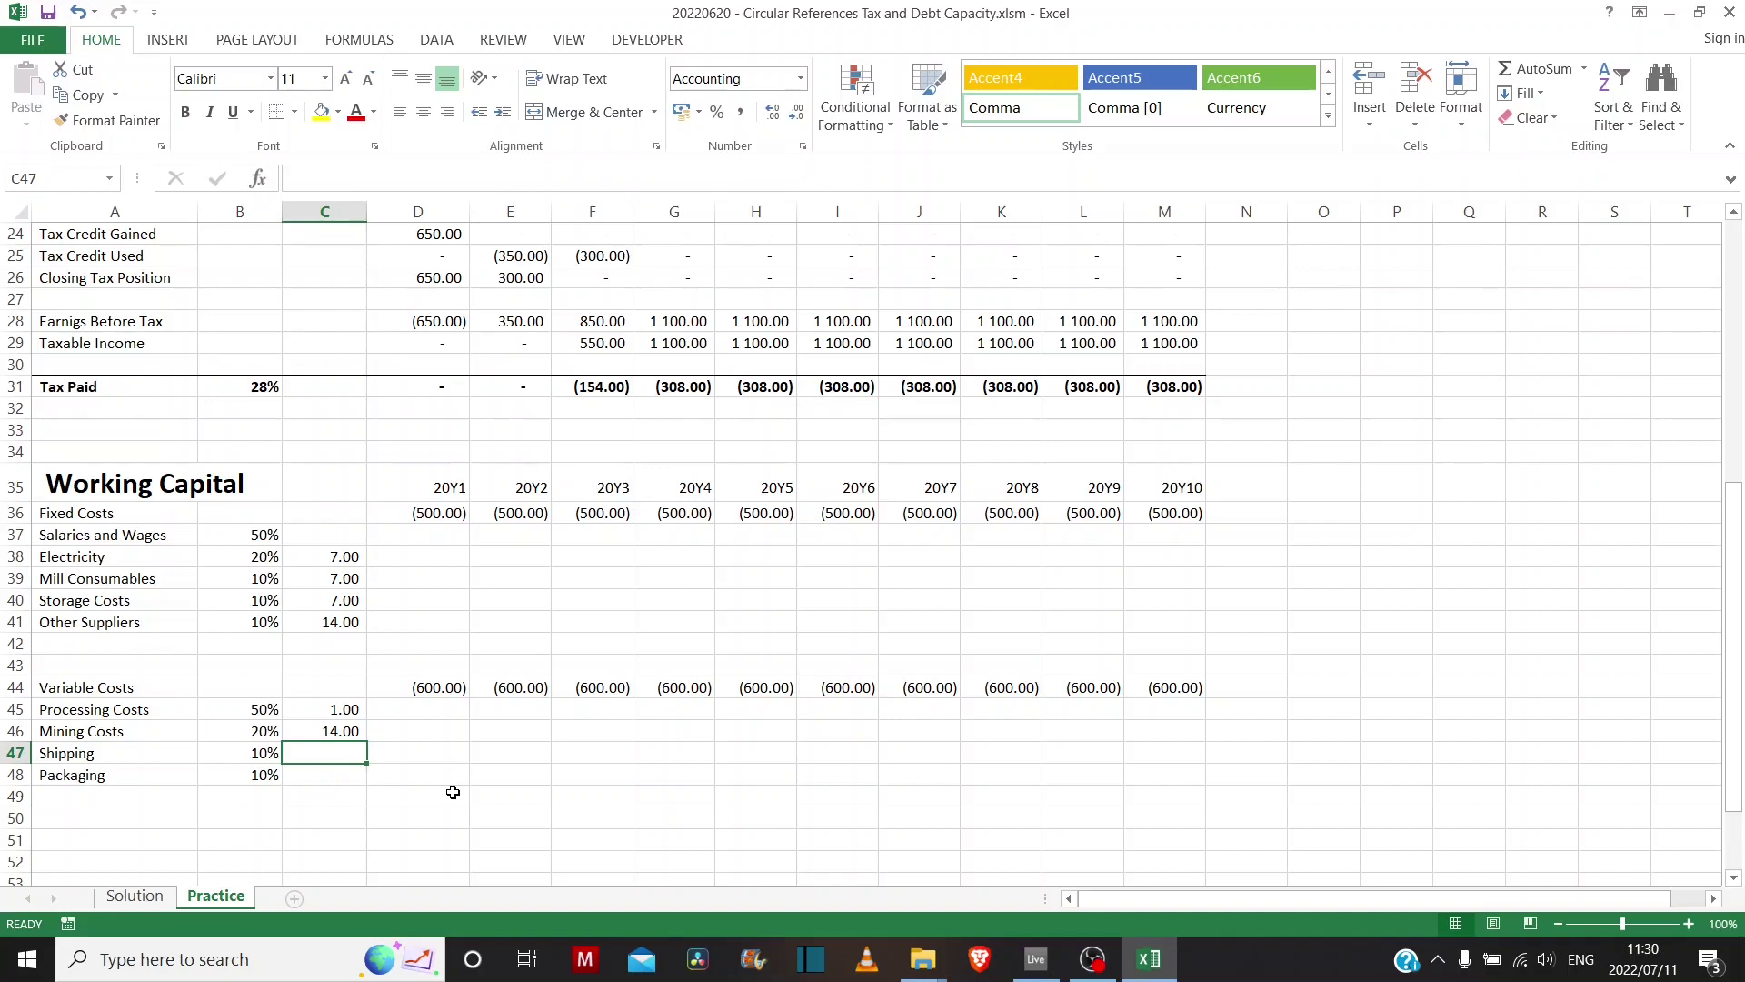
type("7")
key("Return")
type("7")
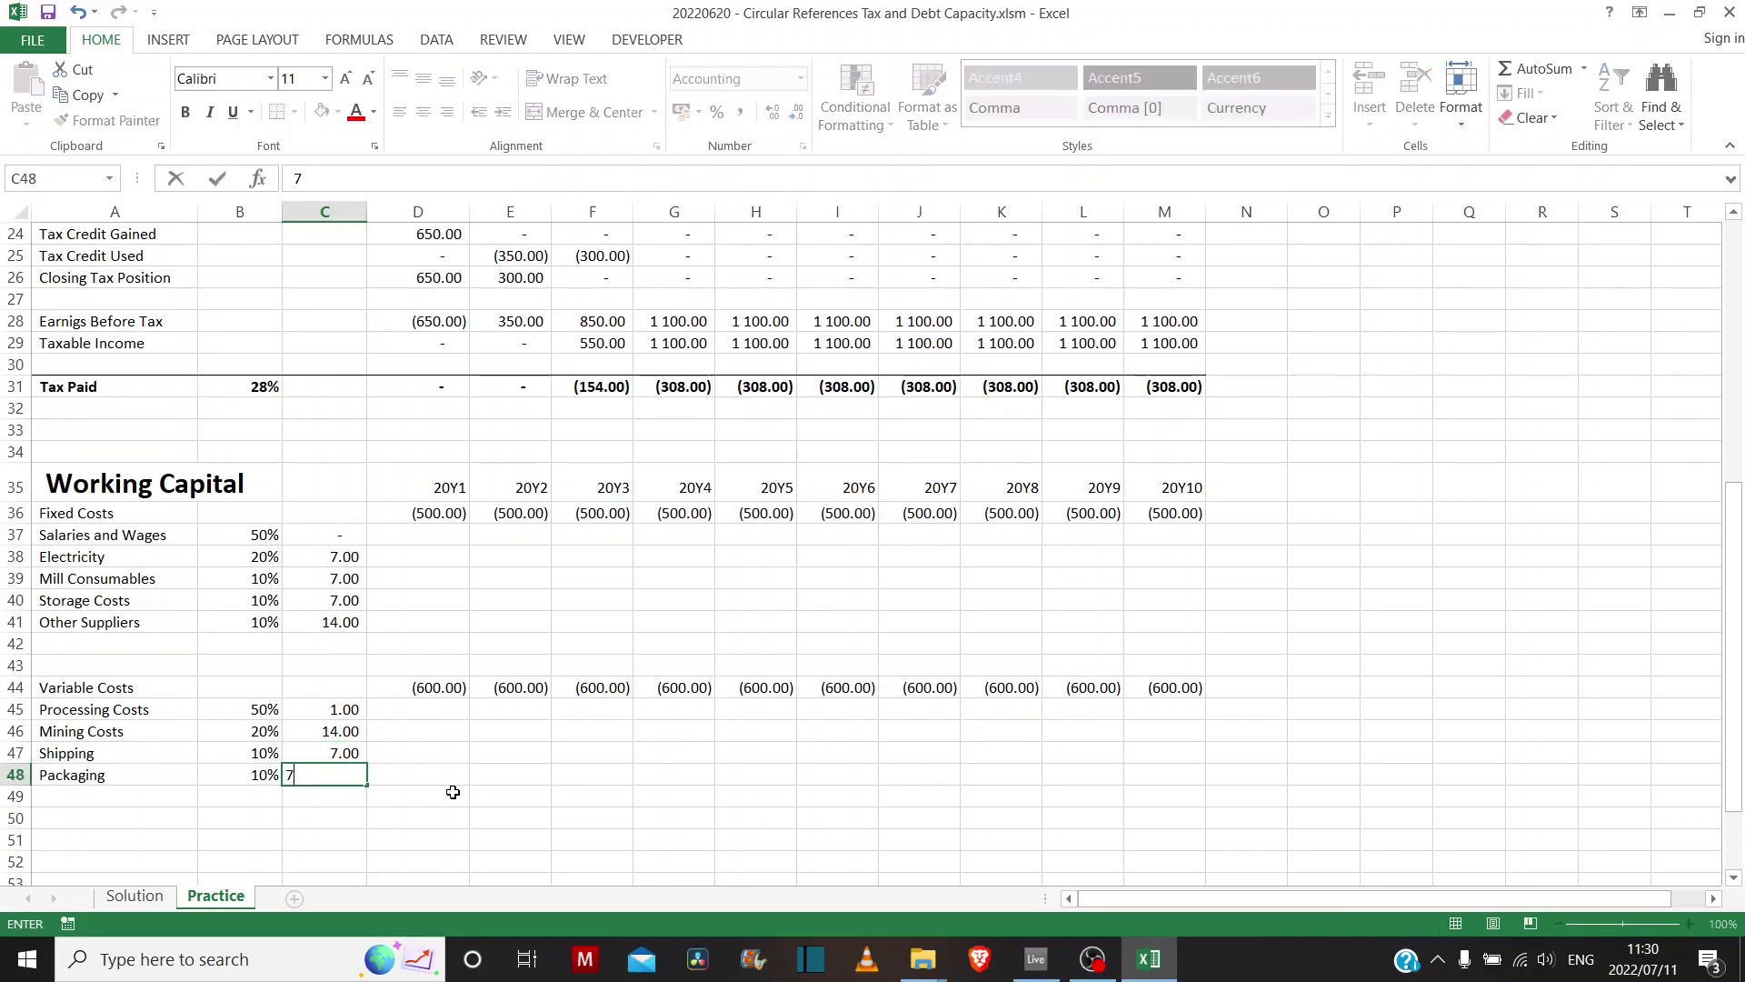
key("Return")
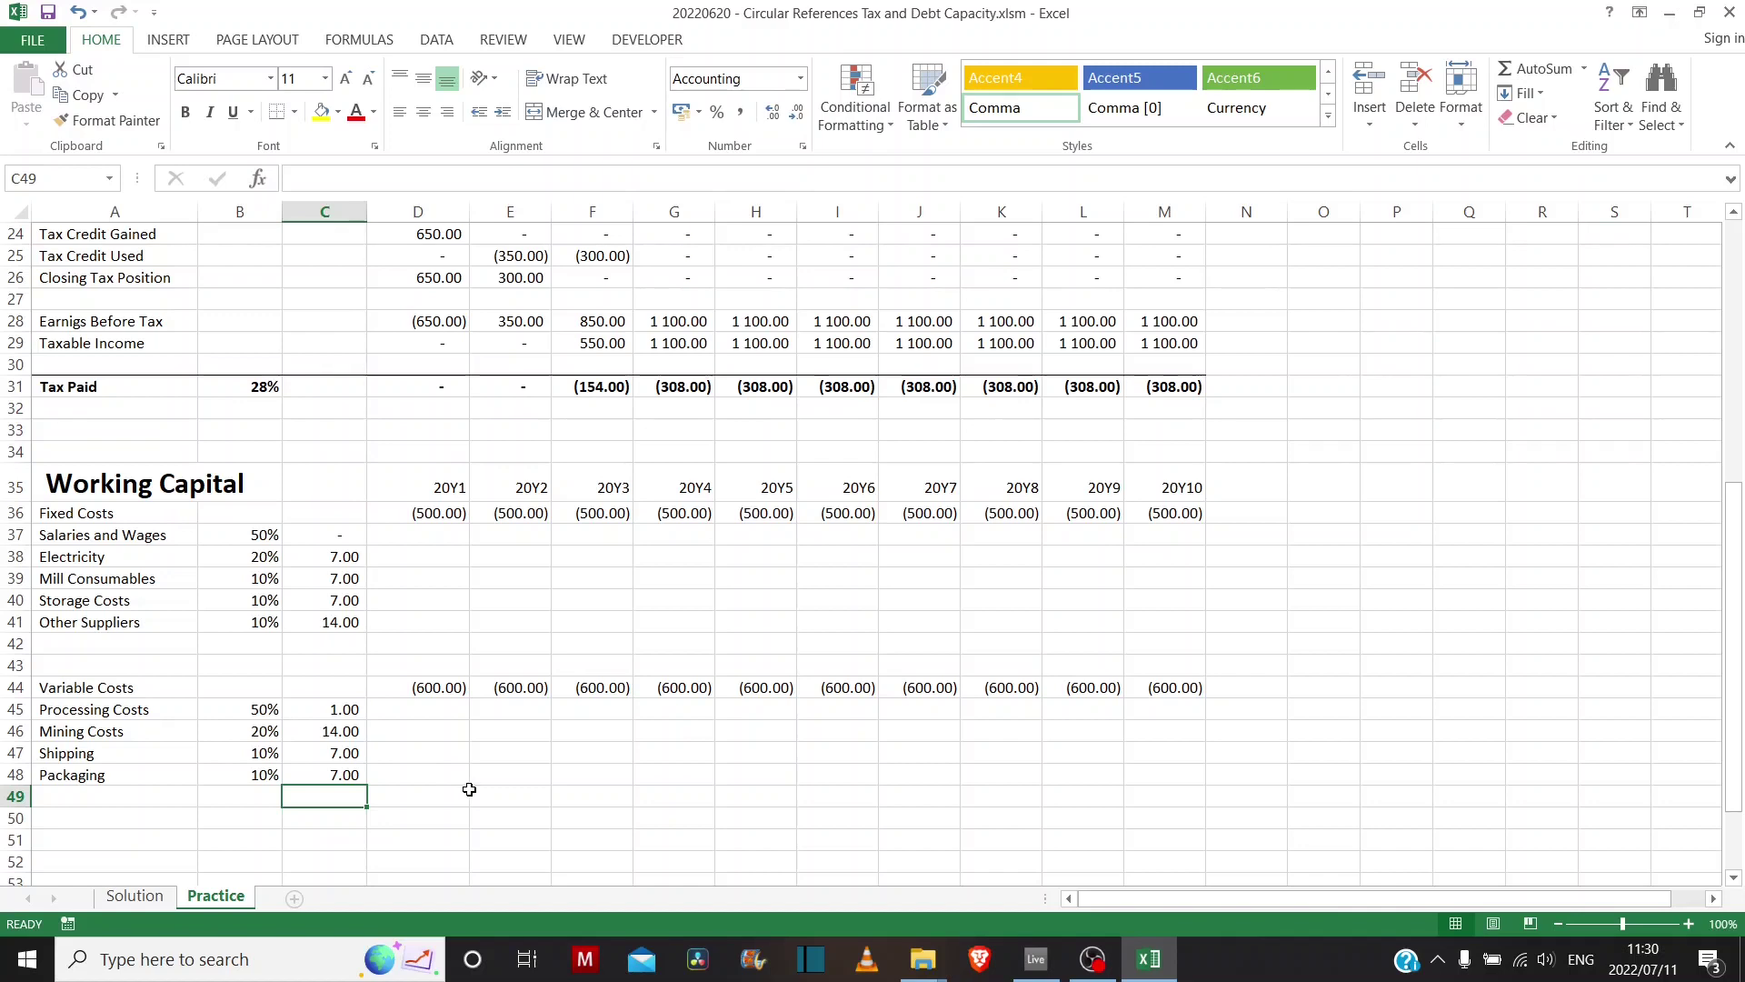
- Build the 20Y1 Salaries and Wages formula =D36*B37*(C37/365)
left_click(512, 768)
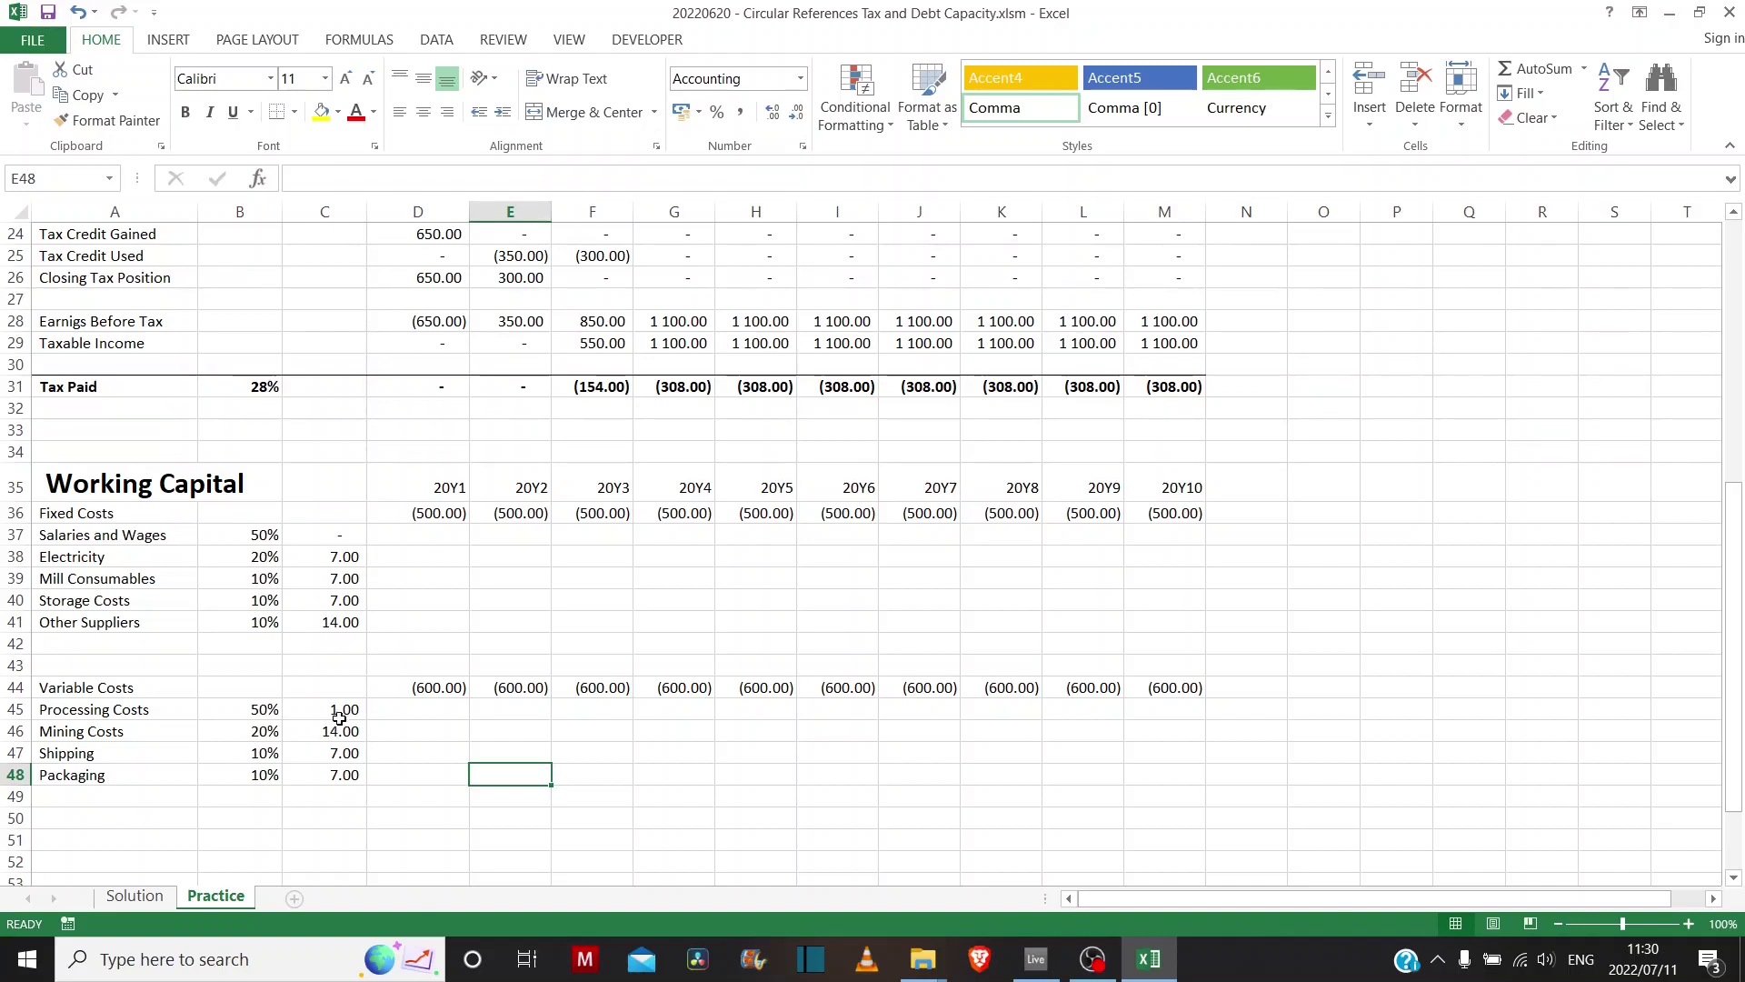
left_click(419, 534)
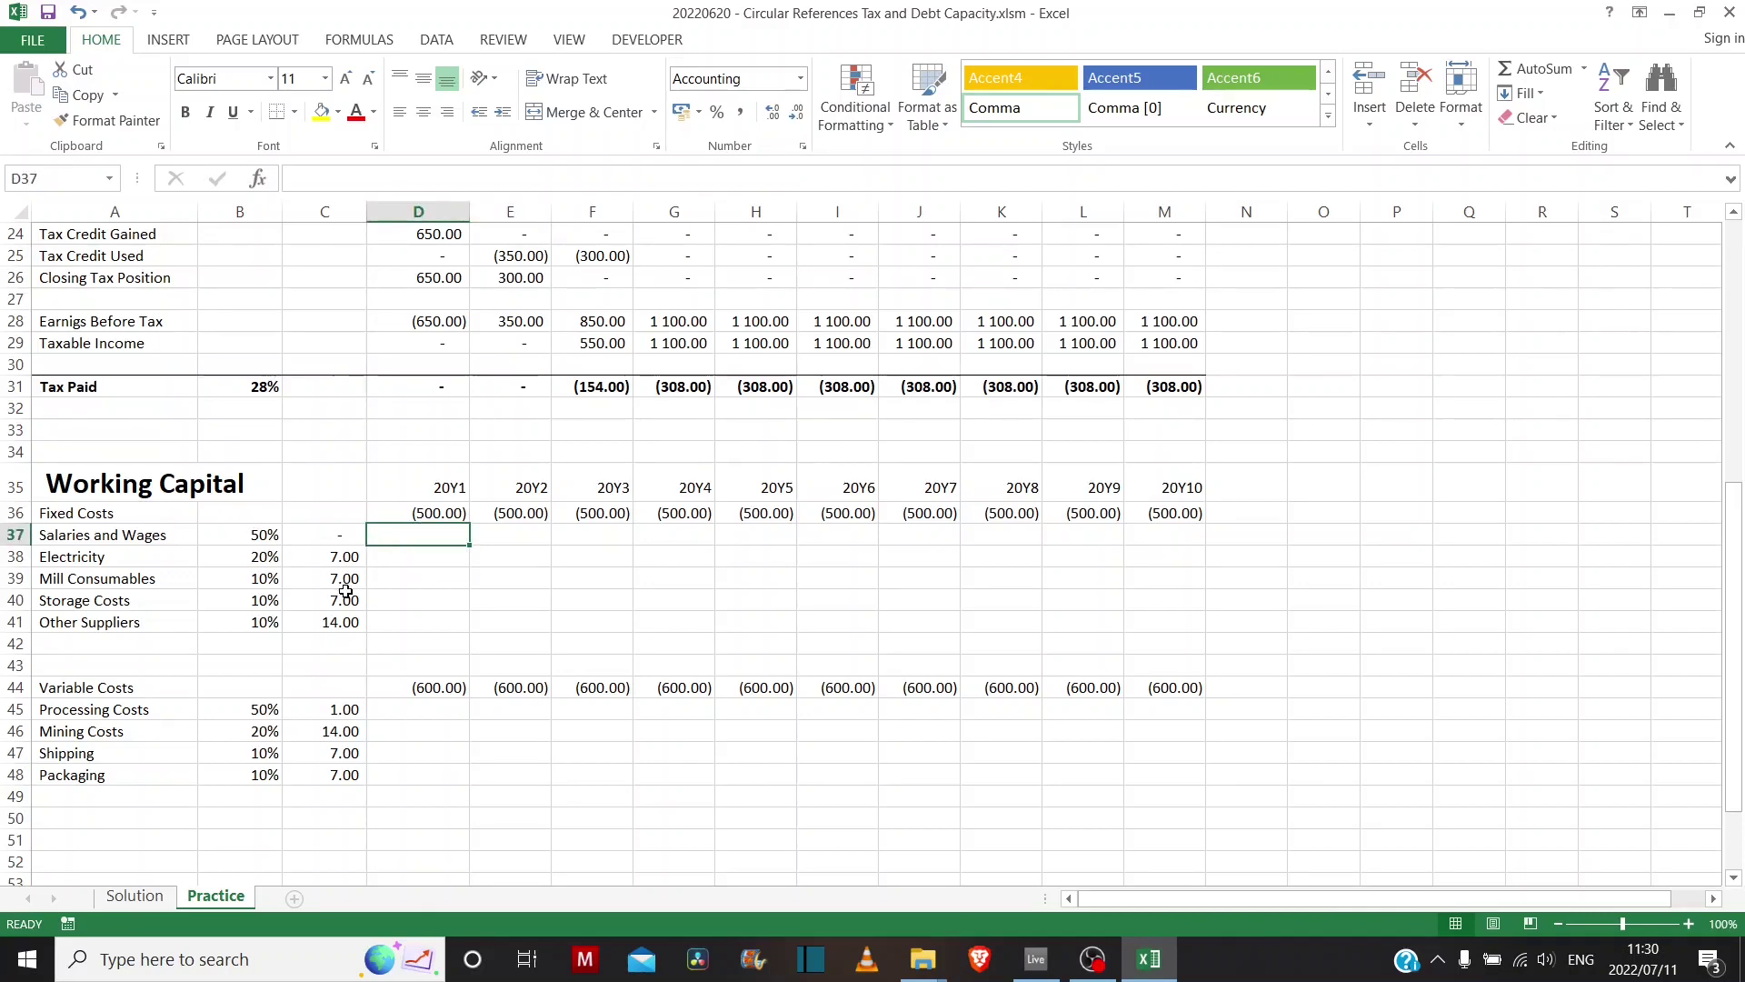
type("=")
key("Up")
type("*")
key("Left")
key("Left")
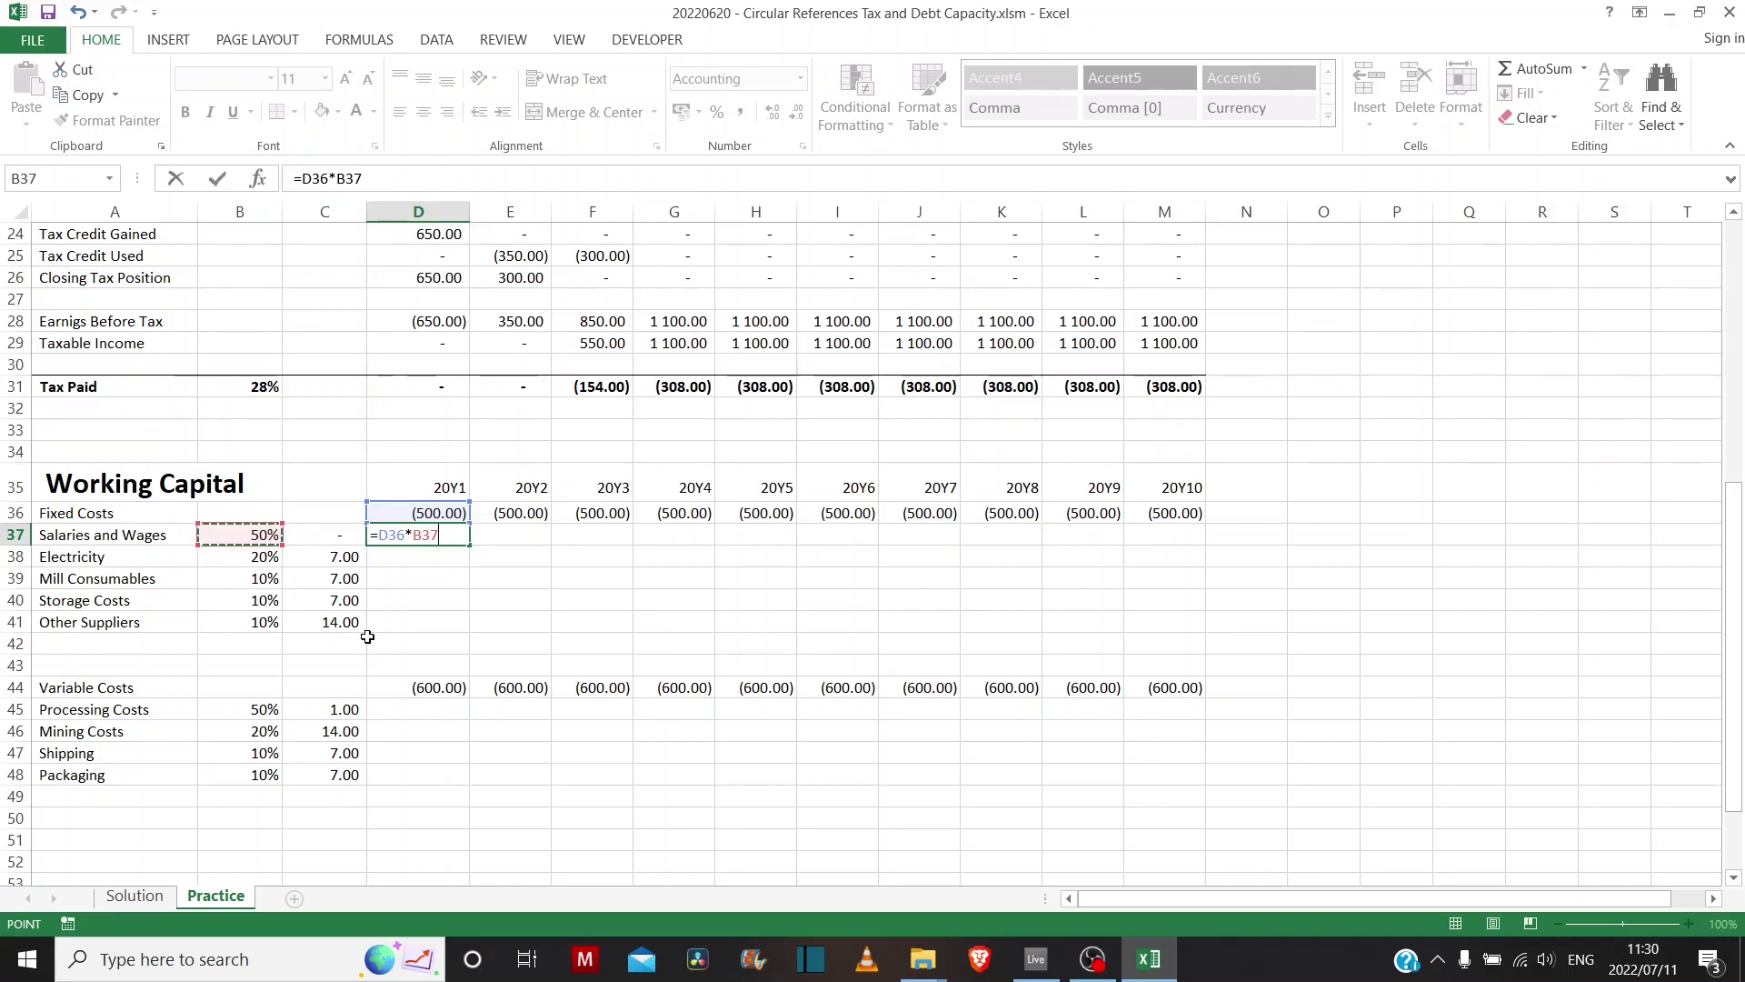
key("Return")
key("Up")
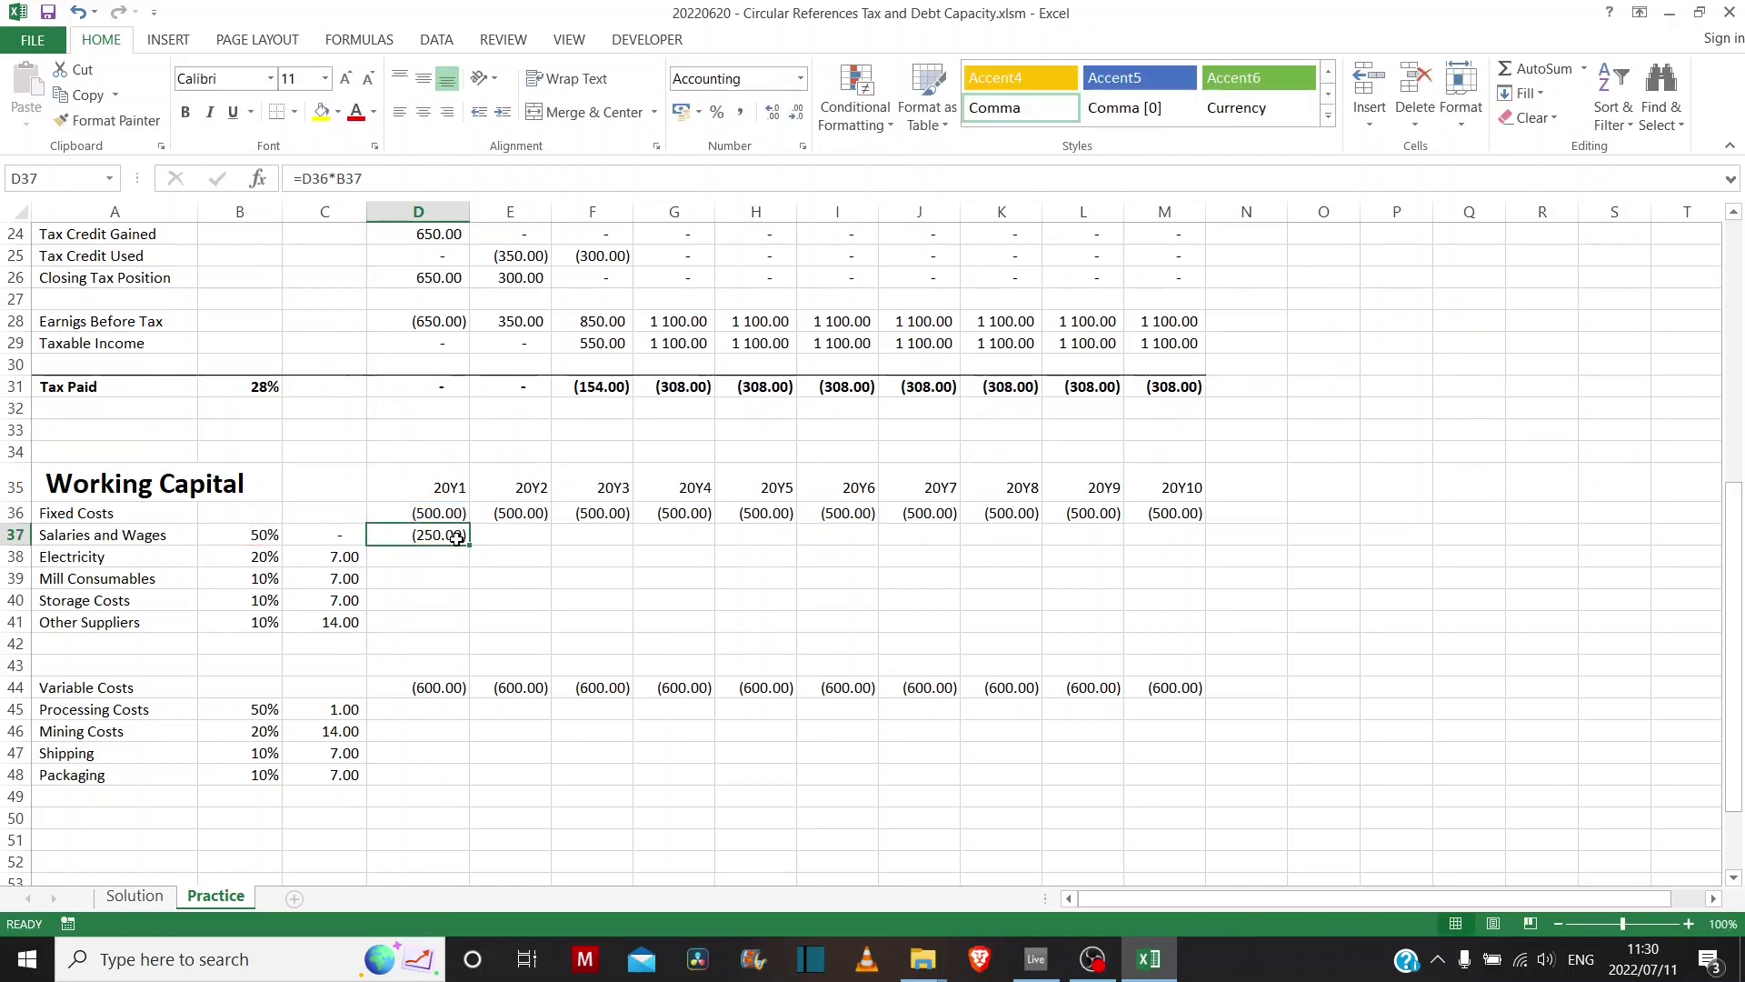
left_click(427, 177)
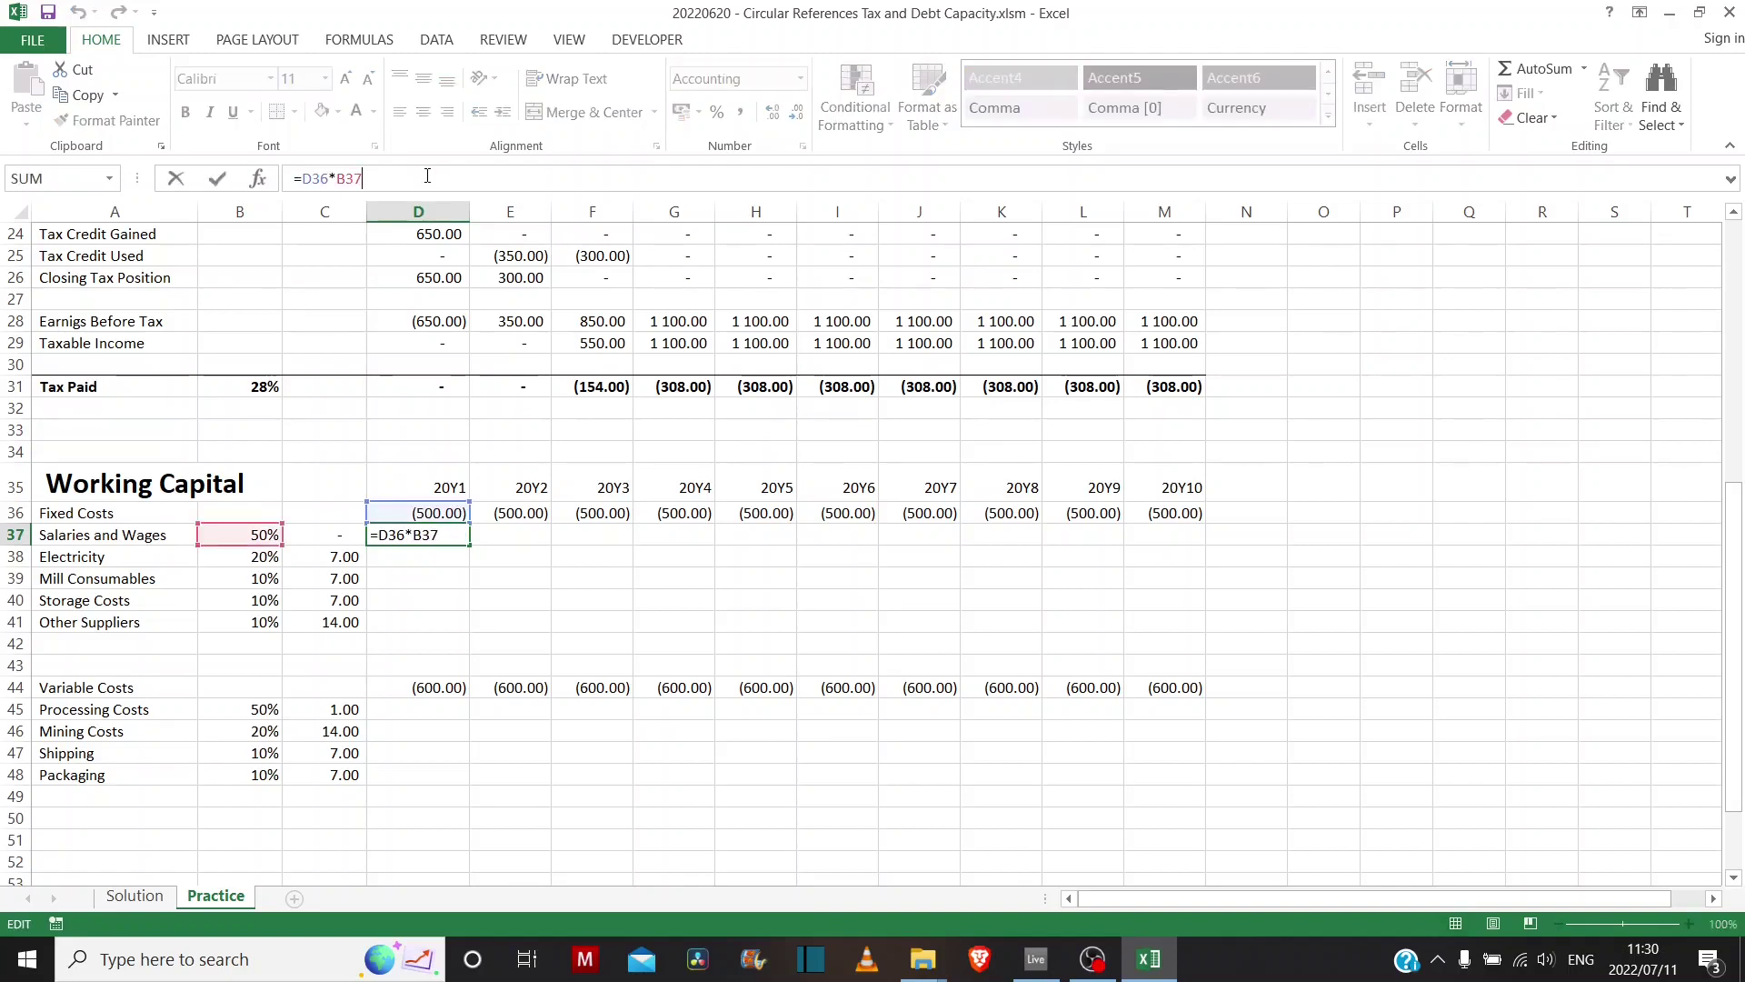
type("*(")
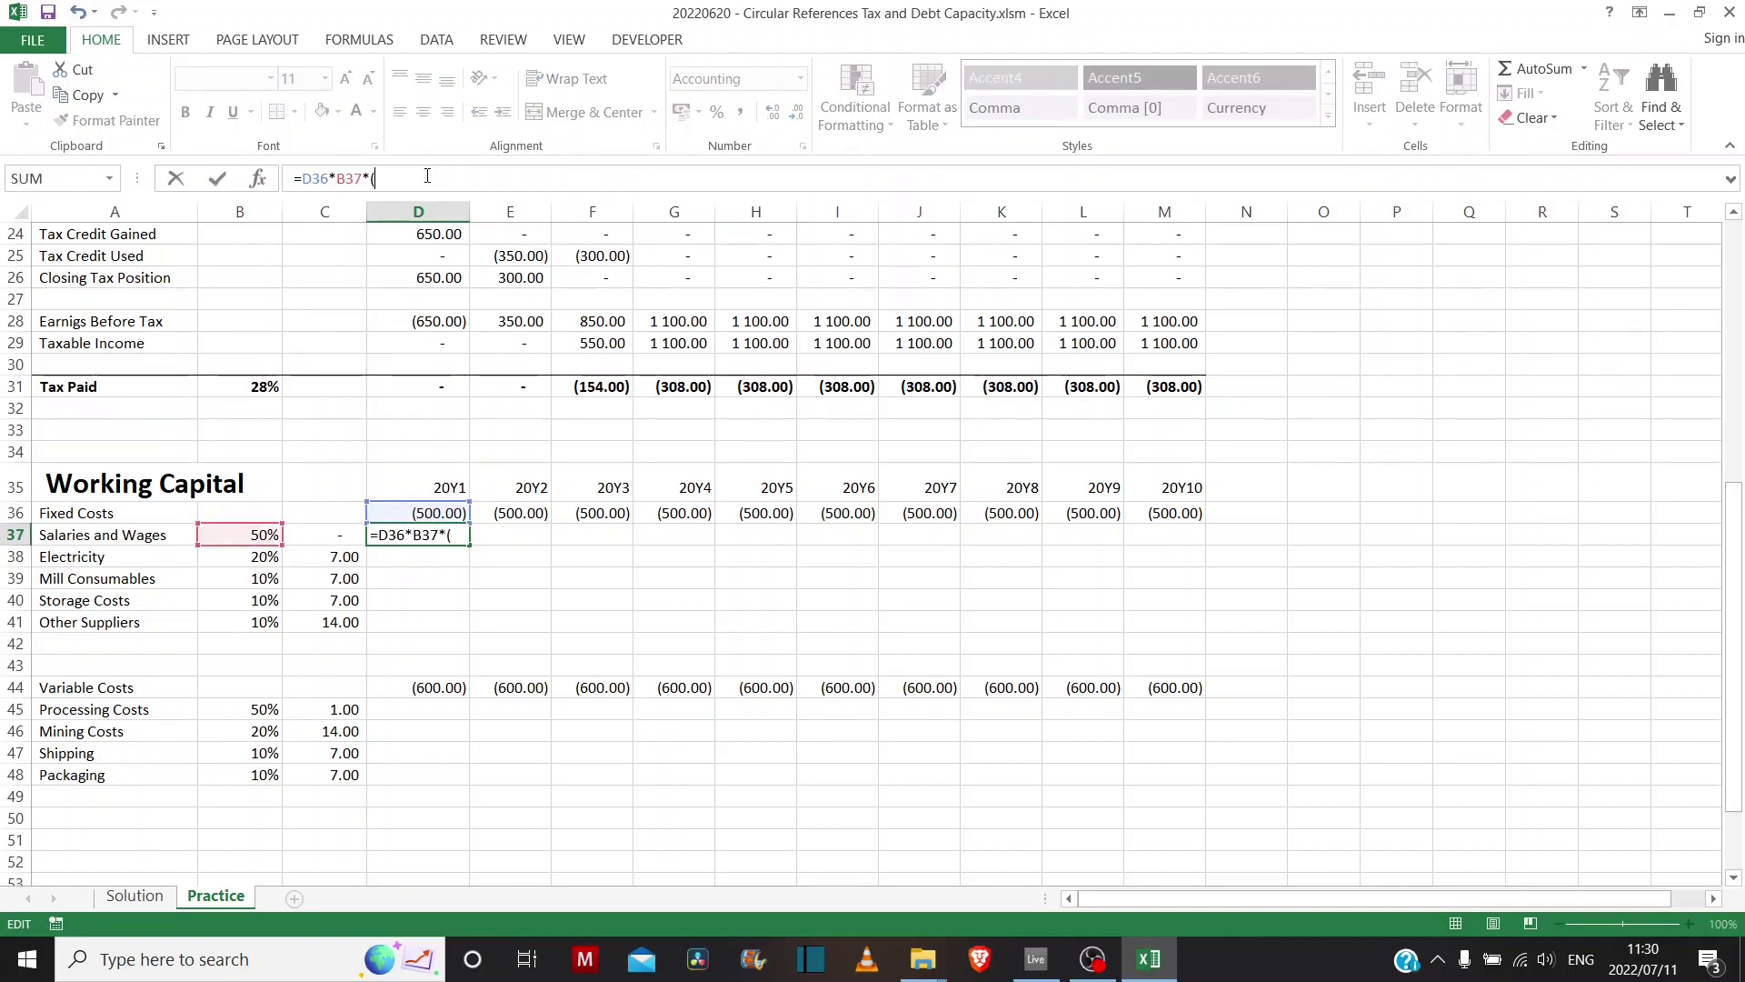
left_click(342, 537)
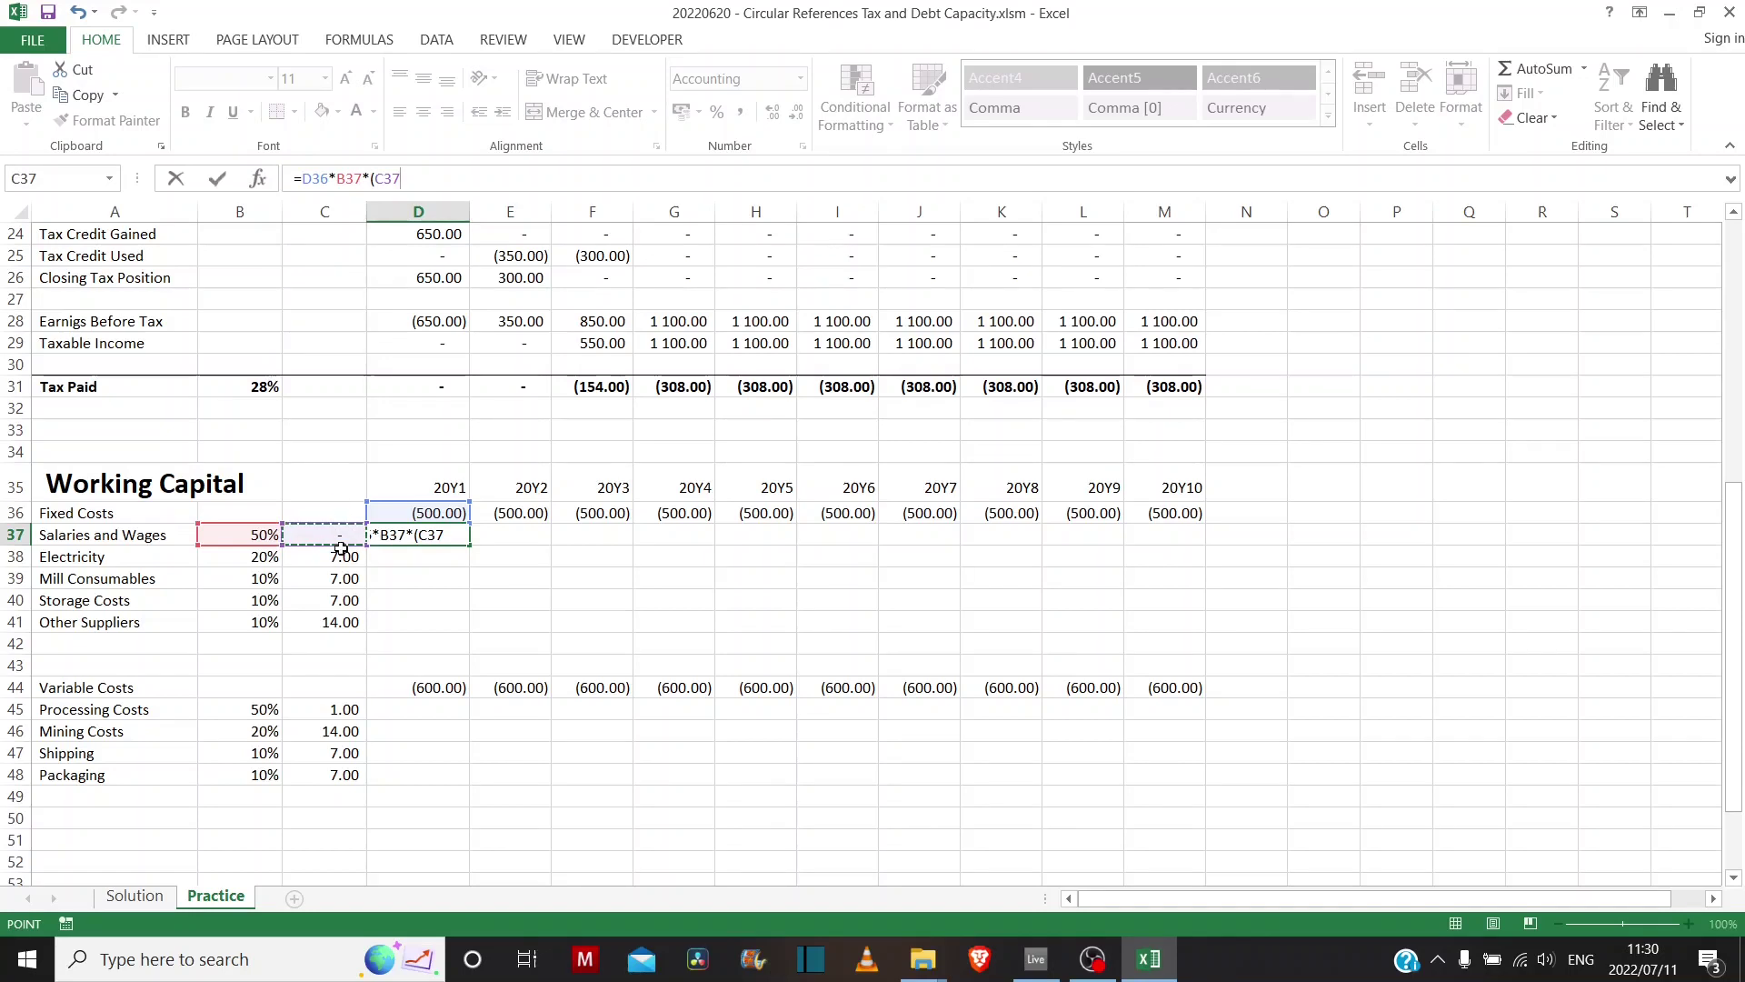
type("/365")
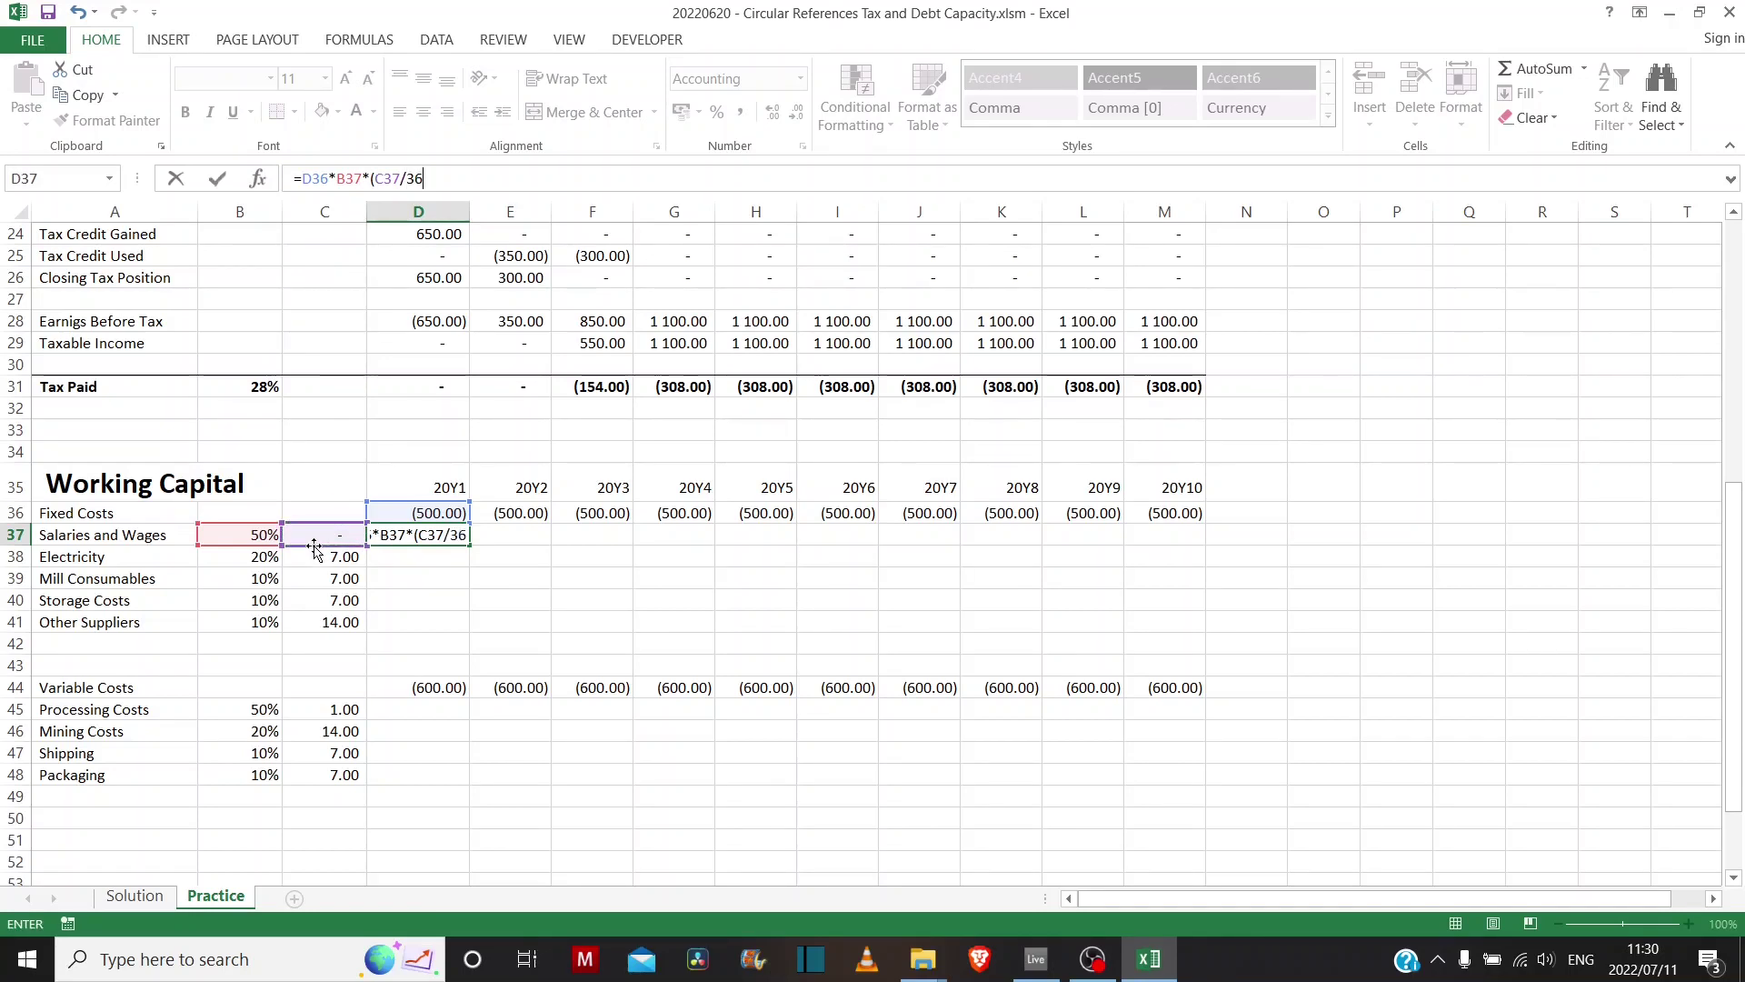
key("ctrl+Return")
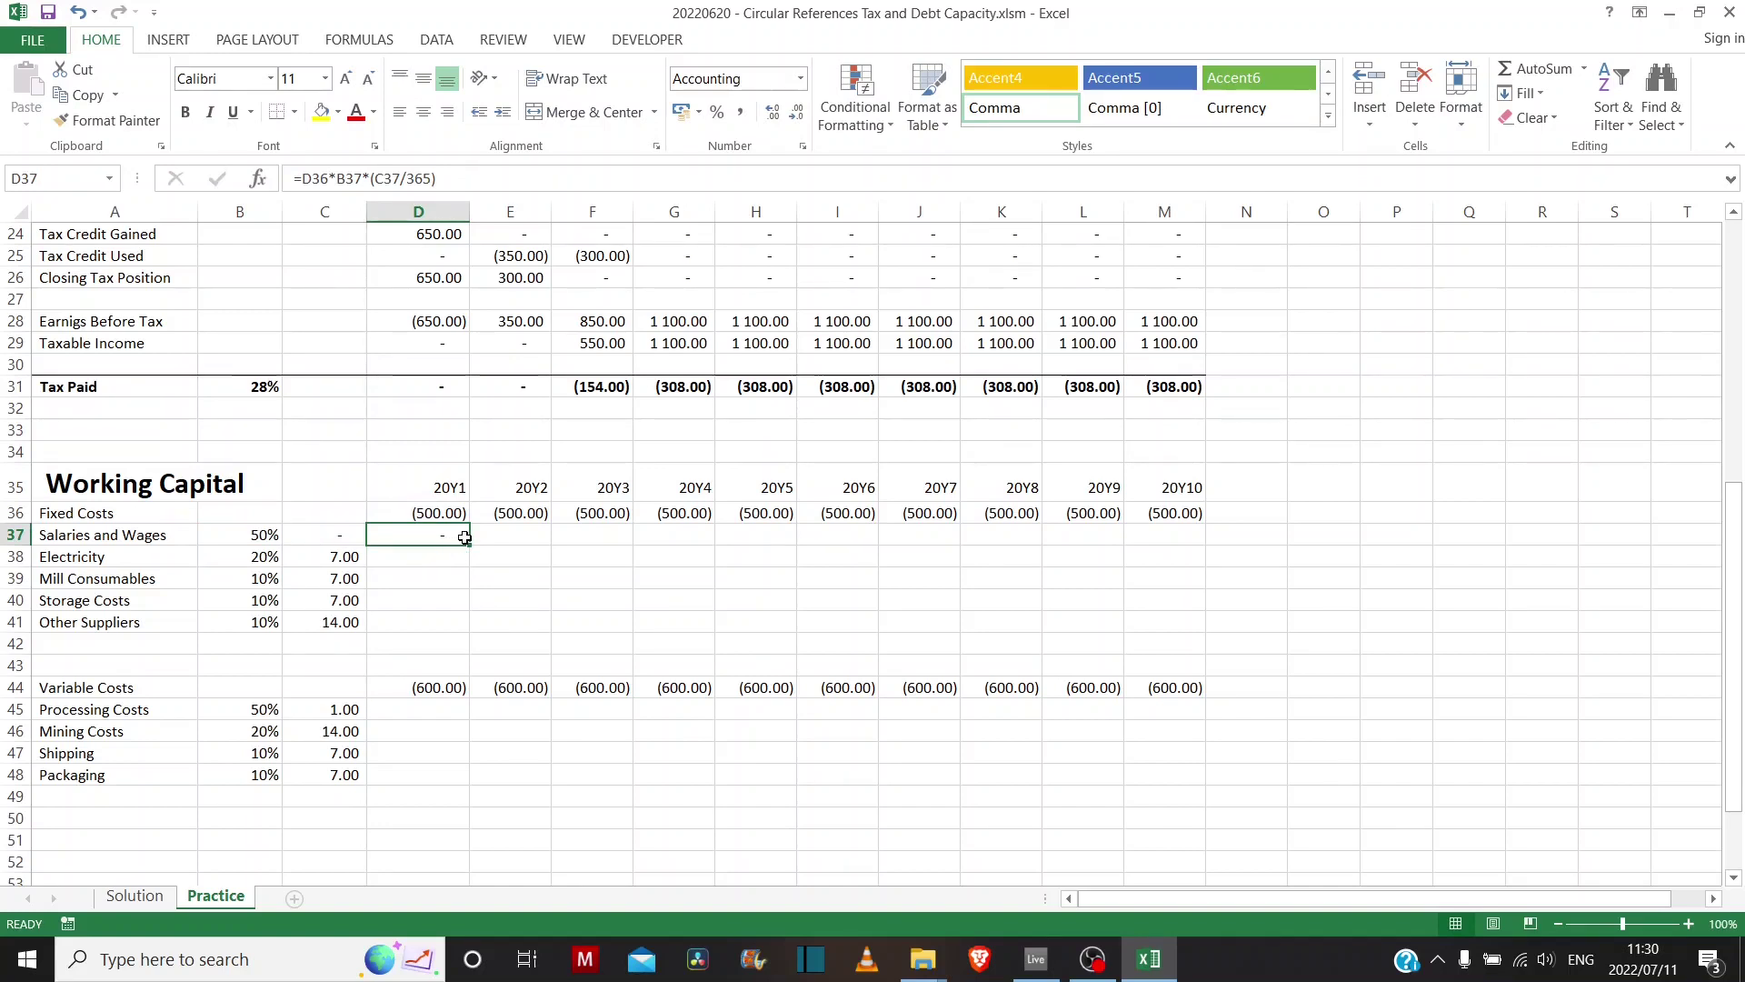
- Anchor it as =D$36*$B37*($C37/365) and fill it across to 20Y10
double_click(459, 537)
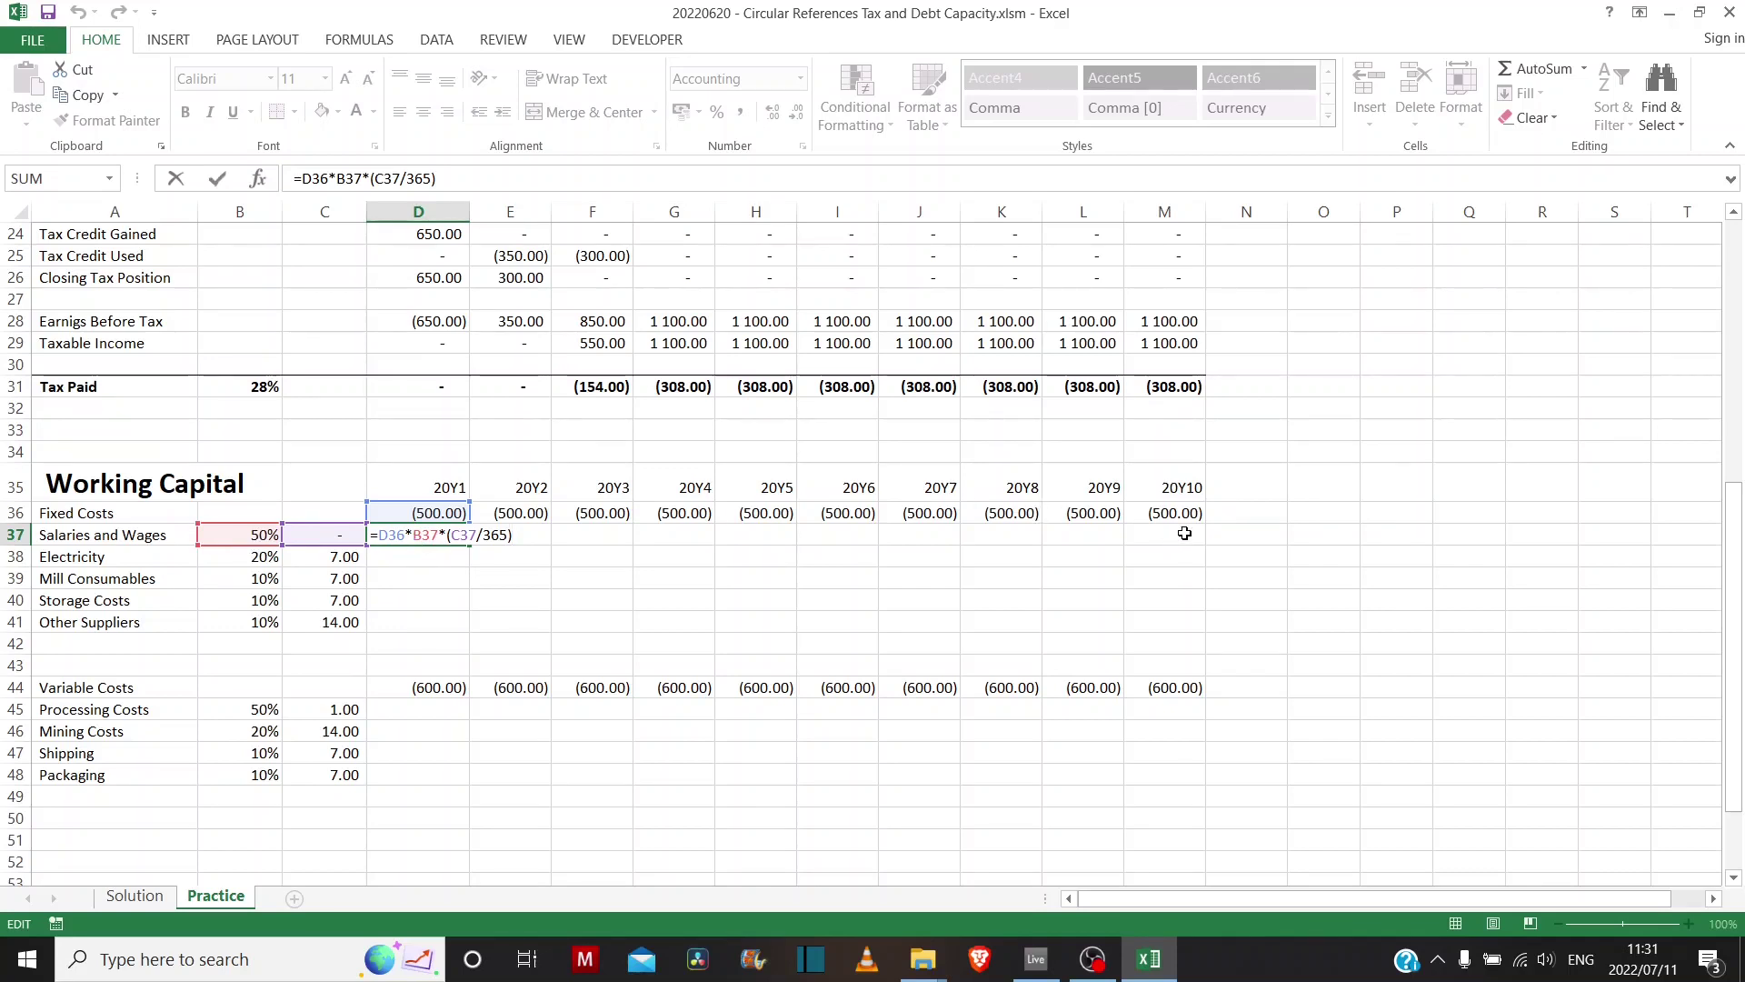
left_click(385, 532)
type("$")
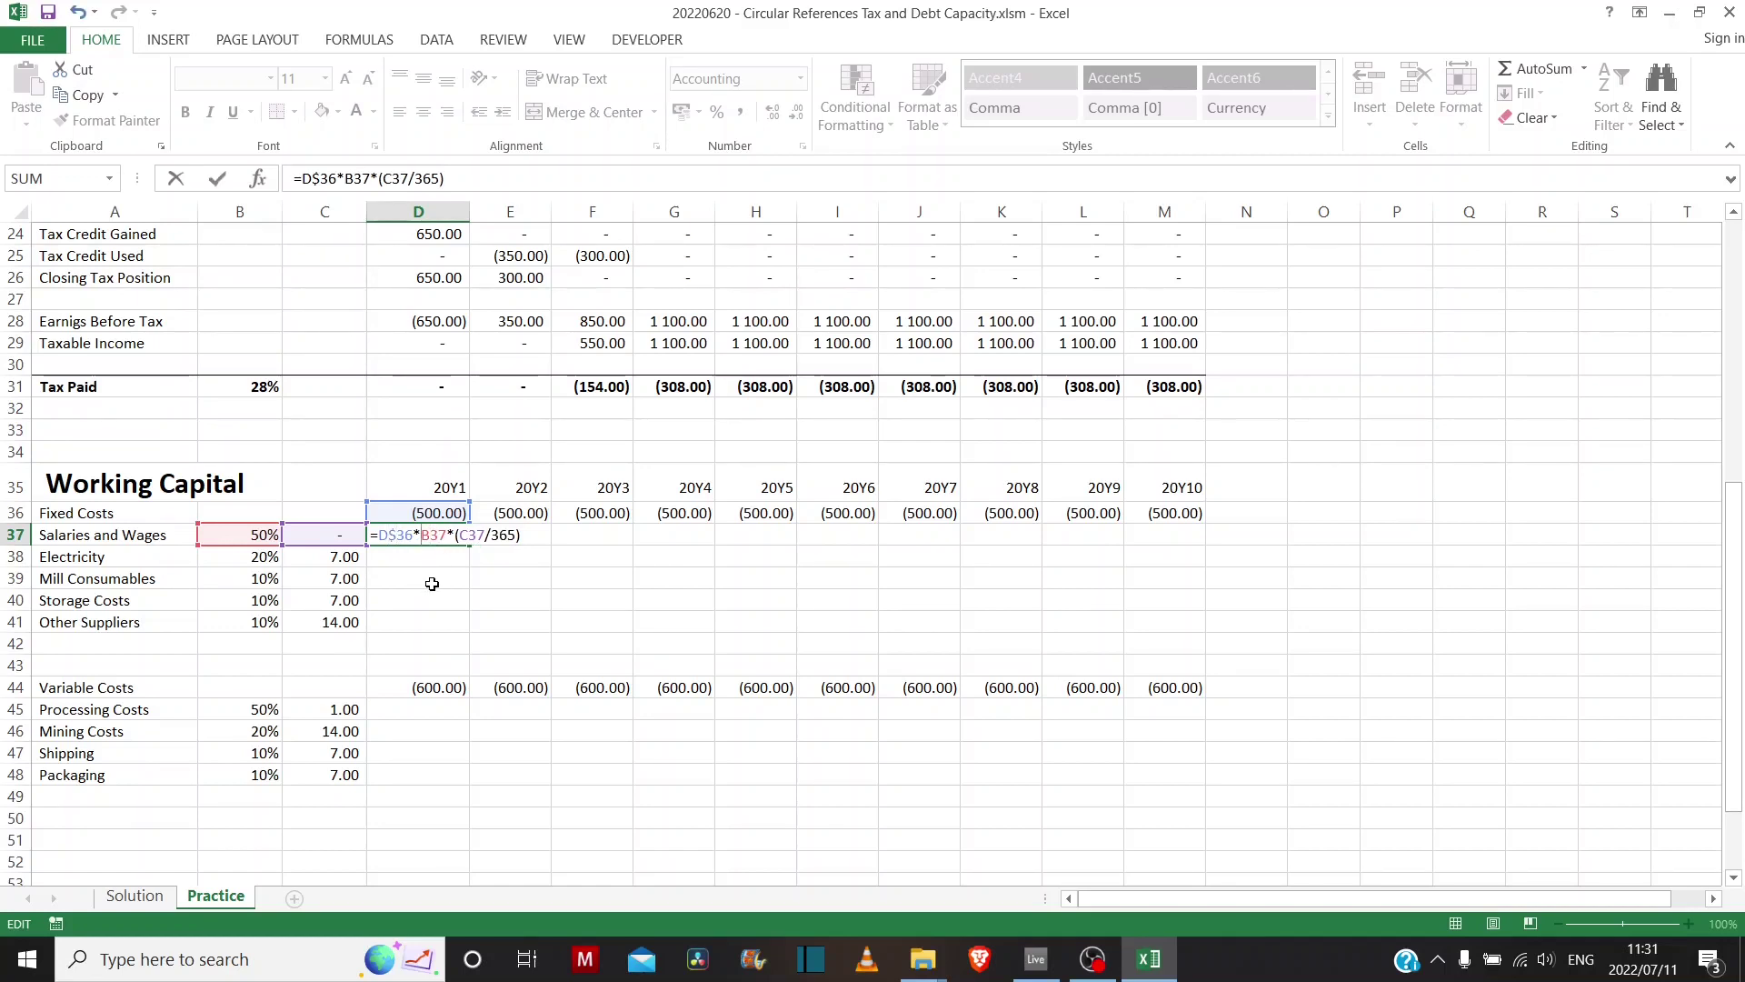
type("4")
key("BackSpace")
type("$")
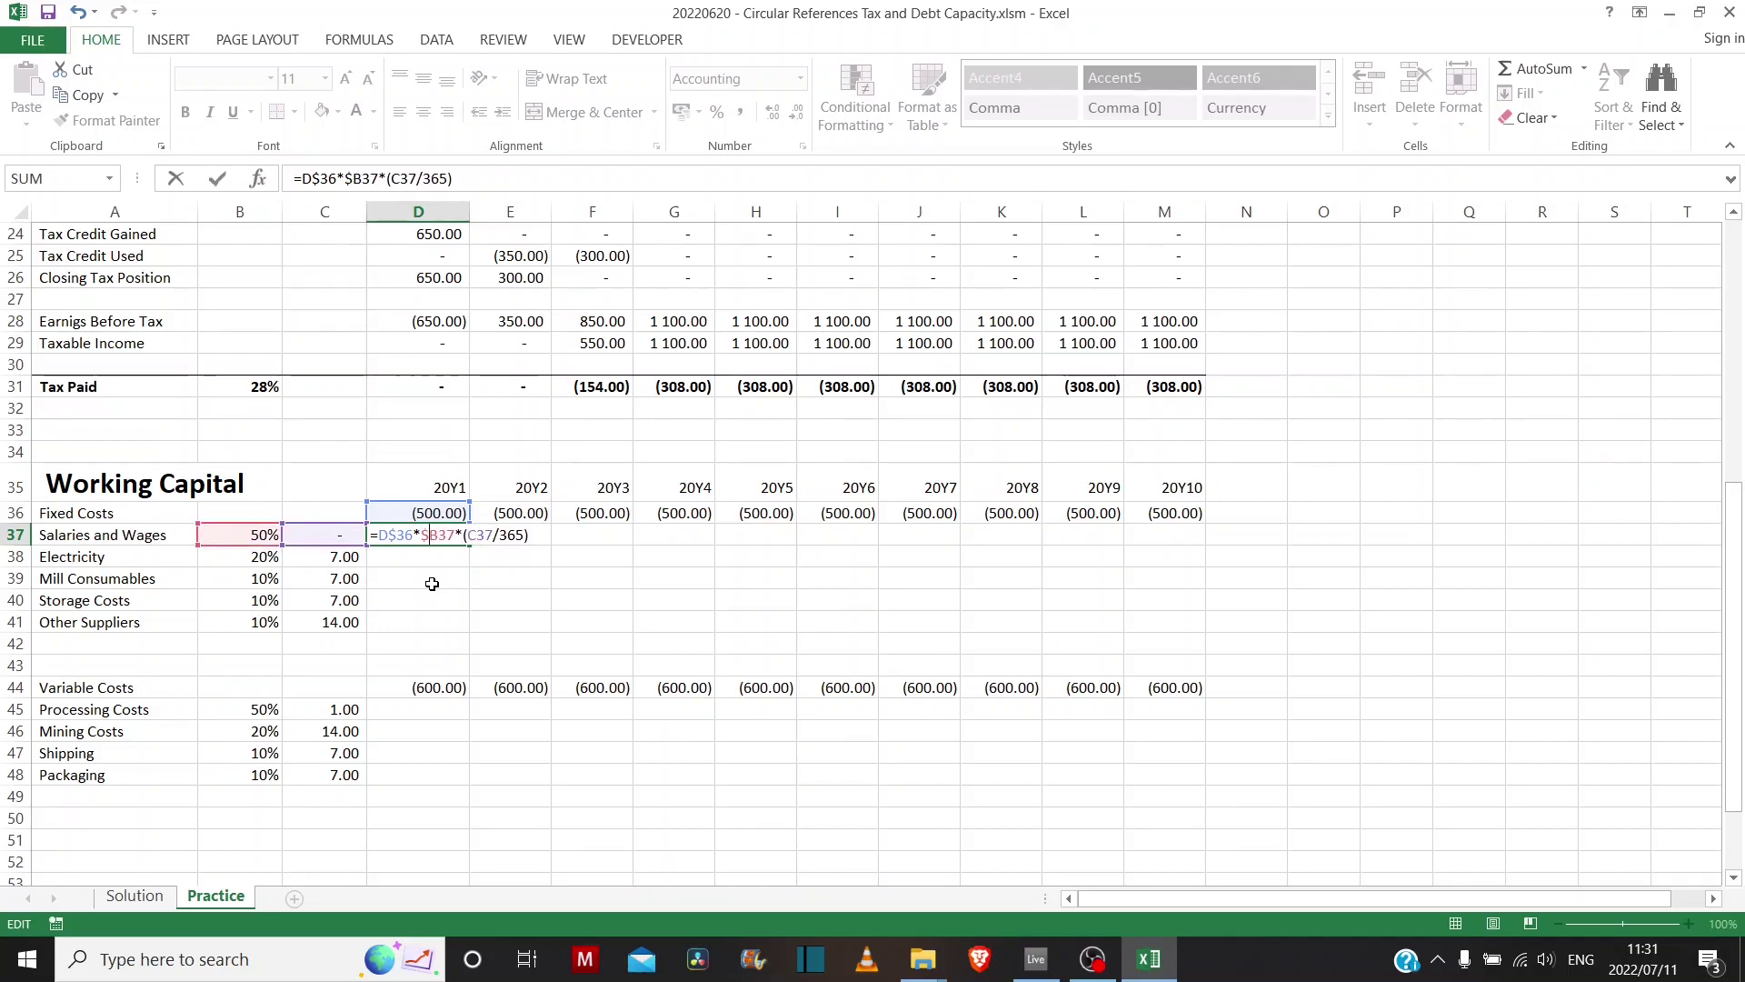
left_click(476, 536)
key("Delete")
key("Delete")
key("Delete")
key("Delete")
key("Delete")
key("Delete")
key("Delete")
key("Delete")
key("BackSpace")
key("BackSpace")
key("BackSpace")
key("BackSpace")
key("BackSpace")
key("BackSpace")
key("BackSpace")
key("BackSpace")
key("BackSpace")
key("BackSpace")
key("BackSpace")
key("BackSpace")
key("Return")
key("ctrl+z")
left_click_drag(470, 545, 1219, 568)
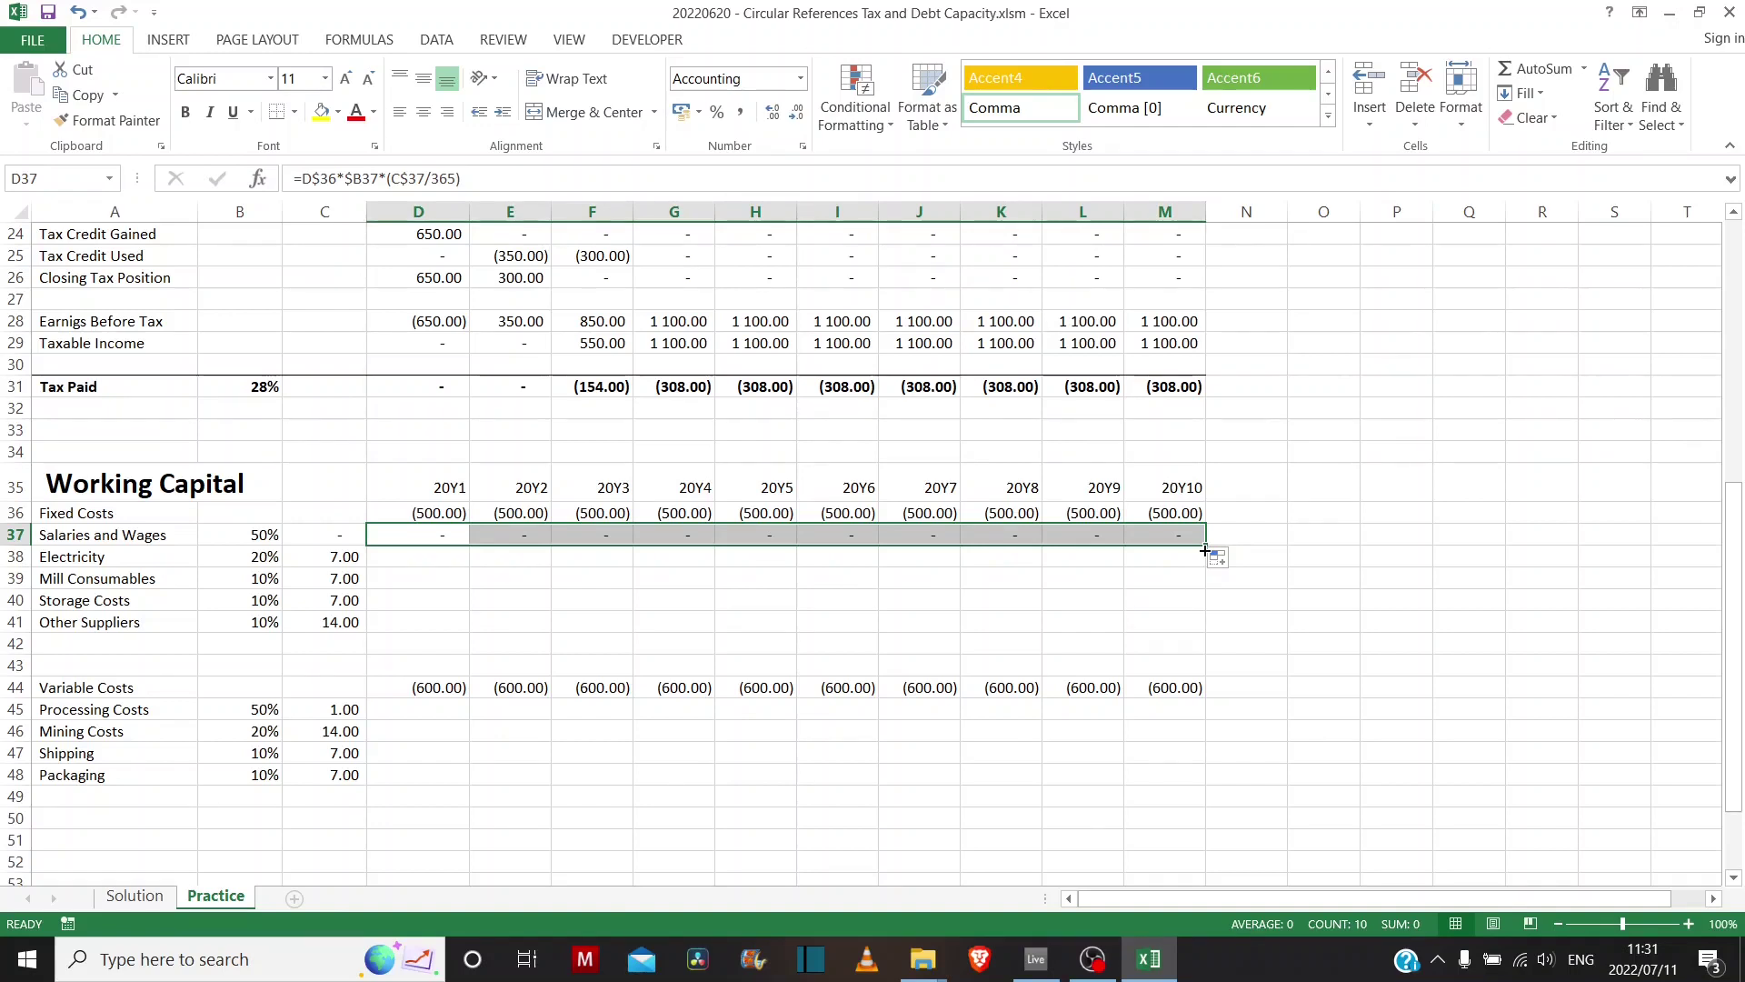
left_click(463, 558)
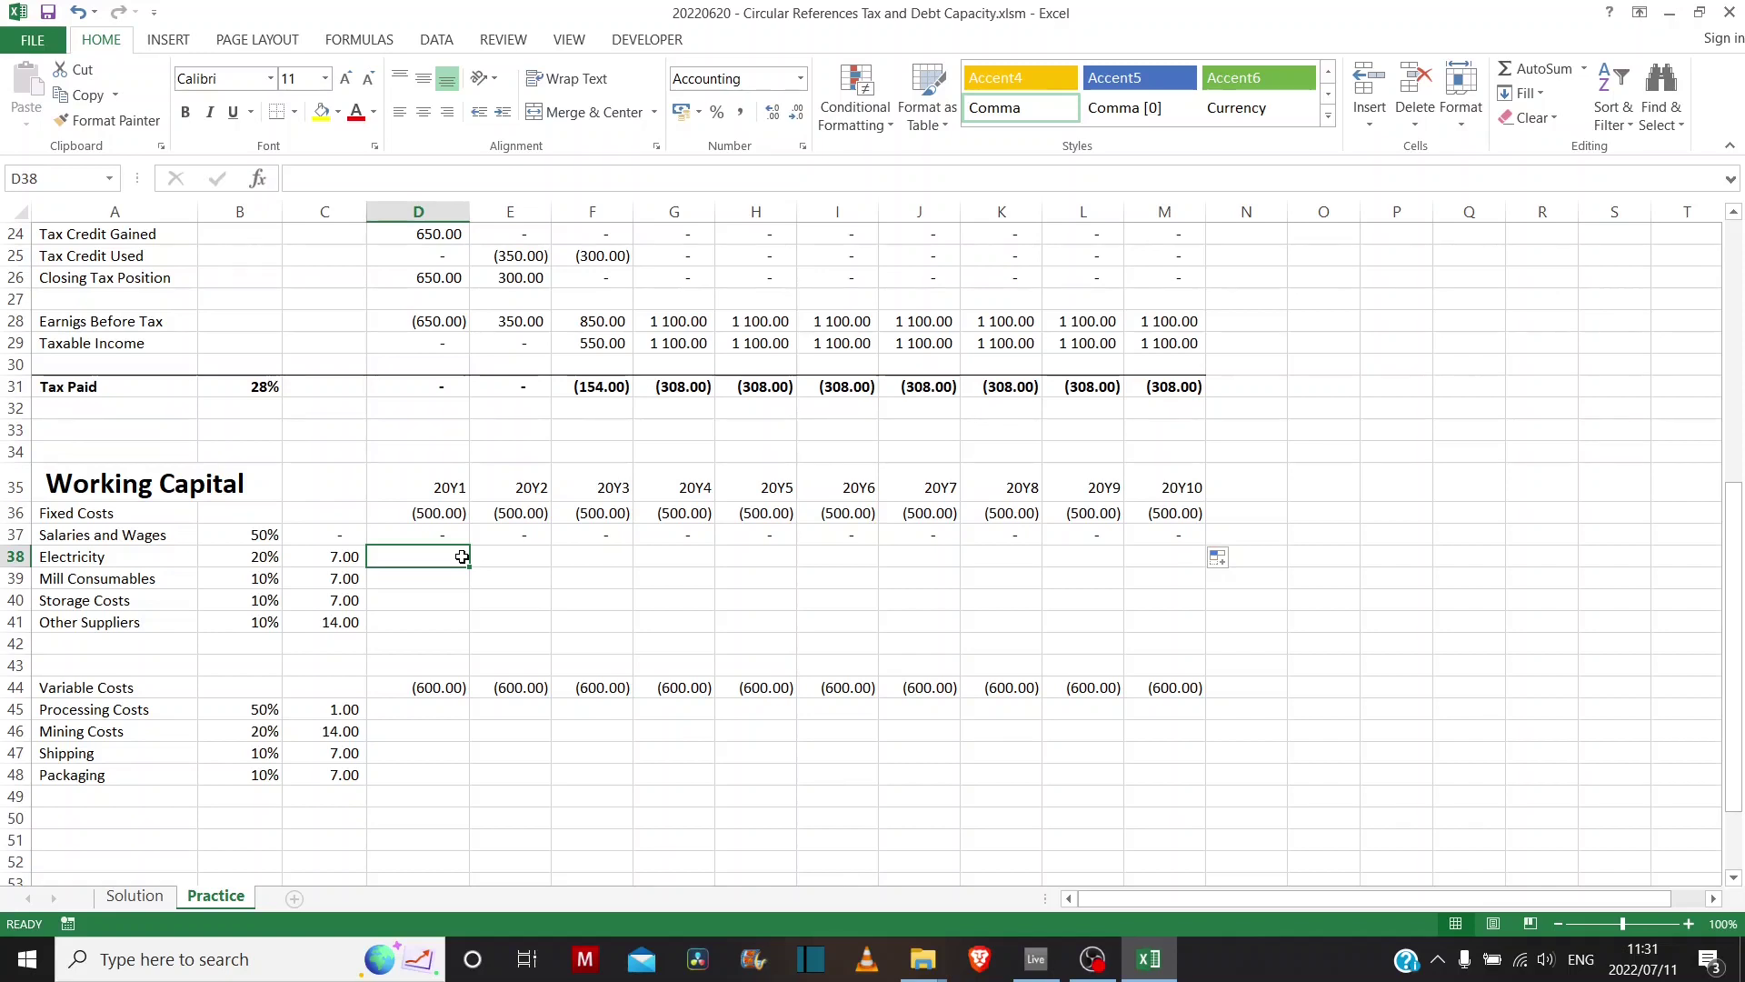
- Enter =D36*B38 in the Electricity 20Y1 cell
type("=")
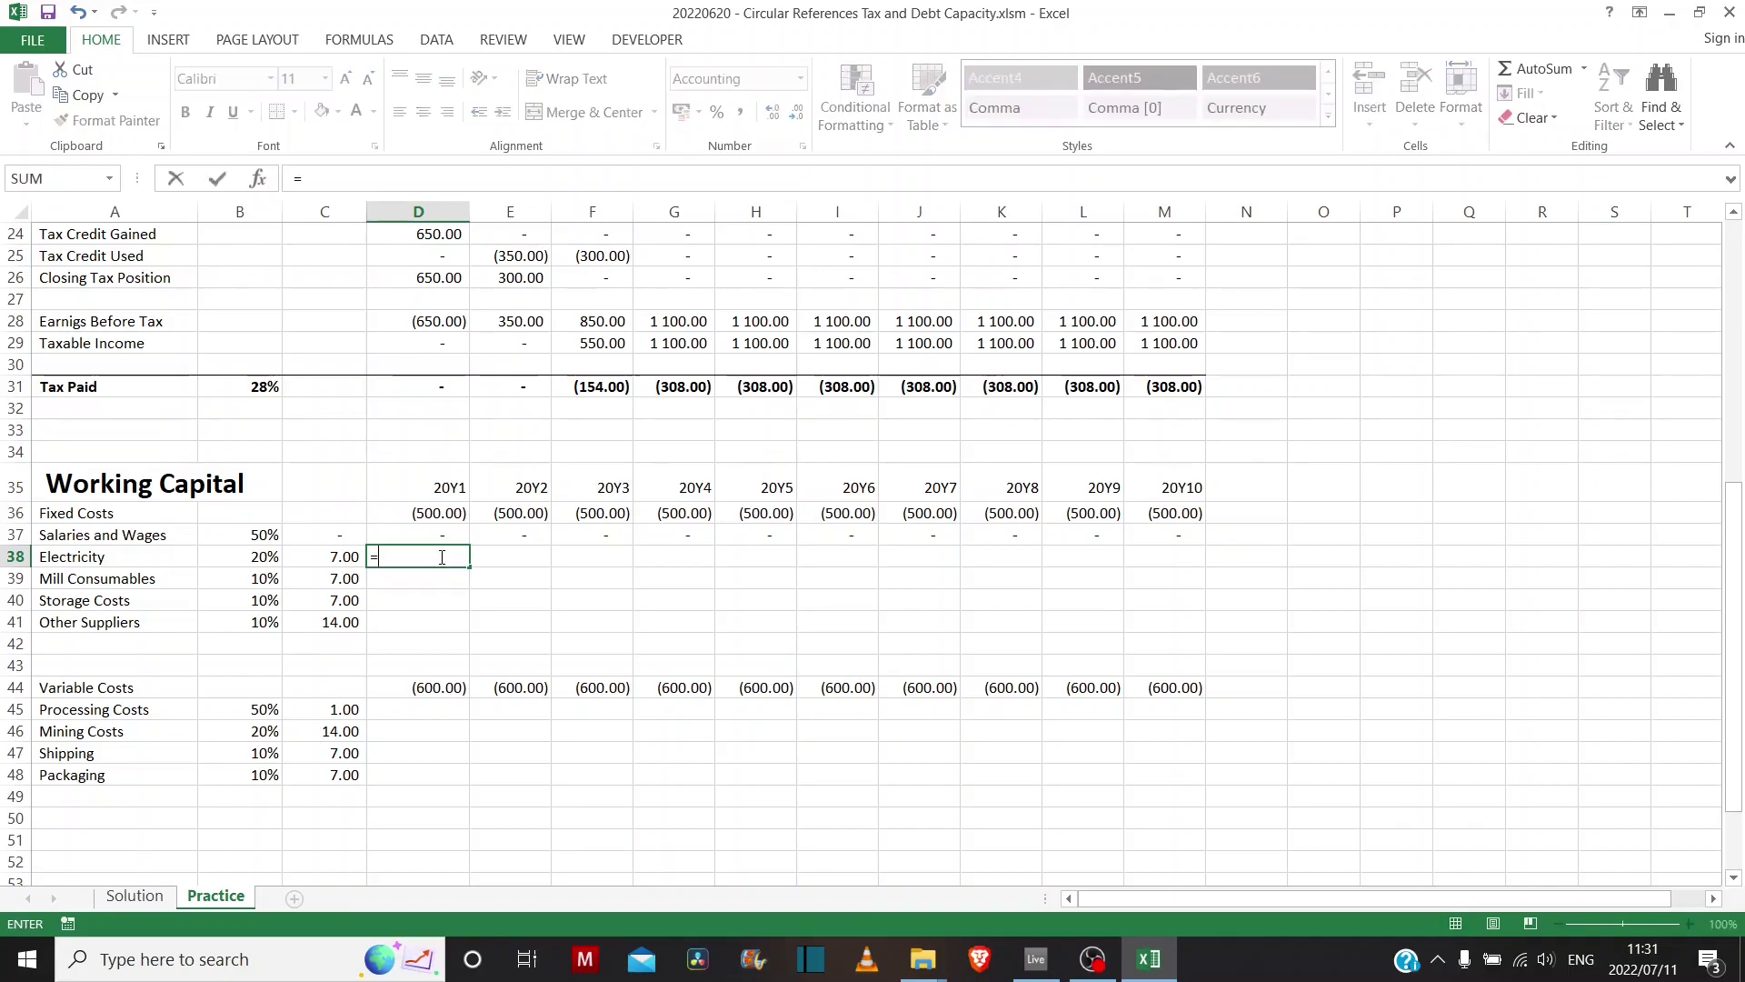
left_click(452, 510)
type("*")
left_click(241, 557)
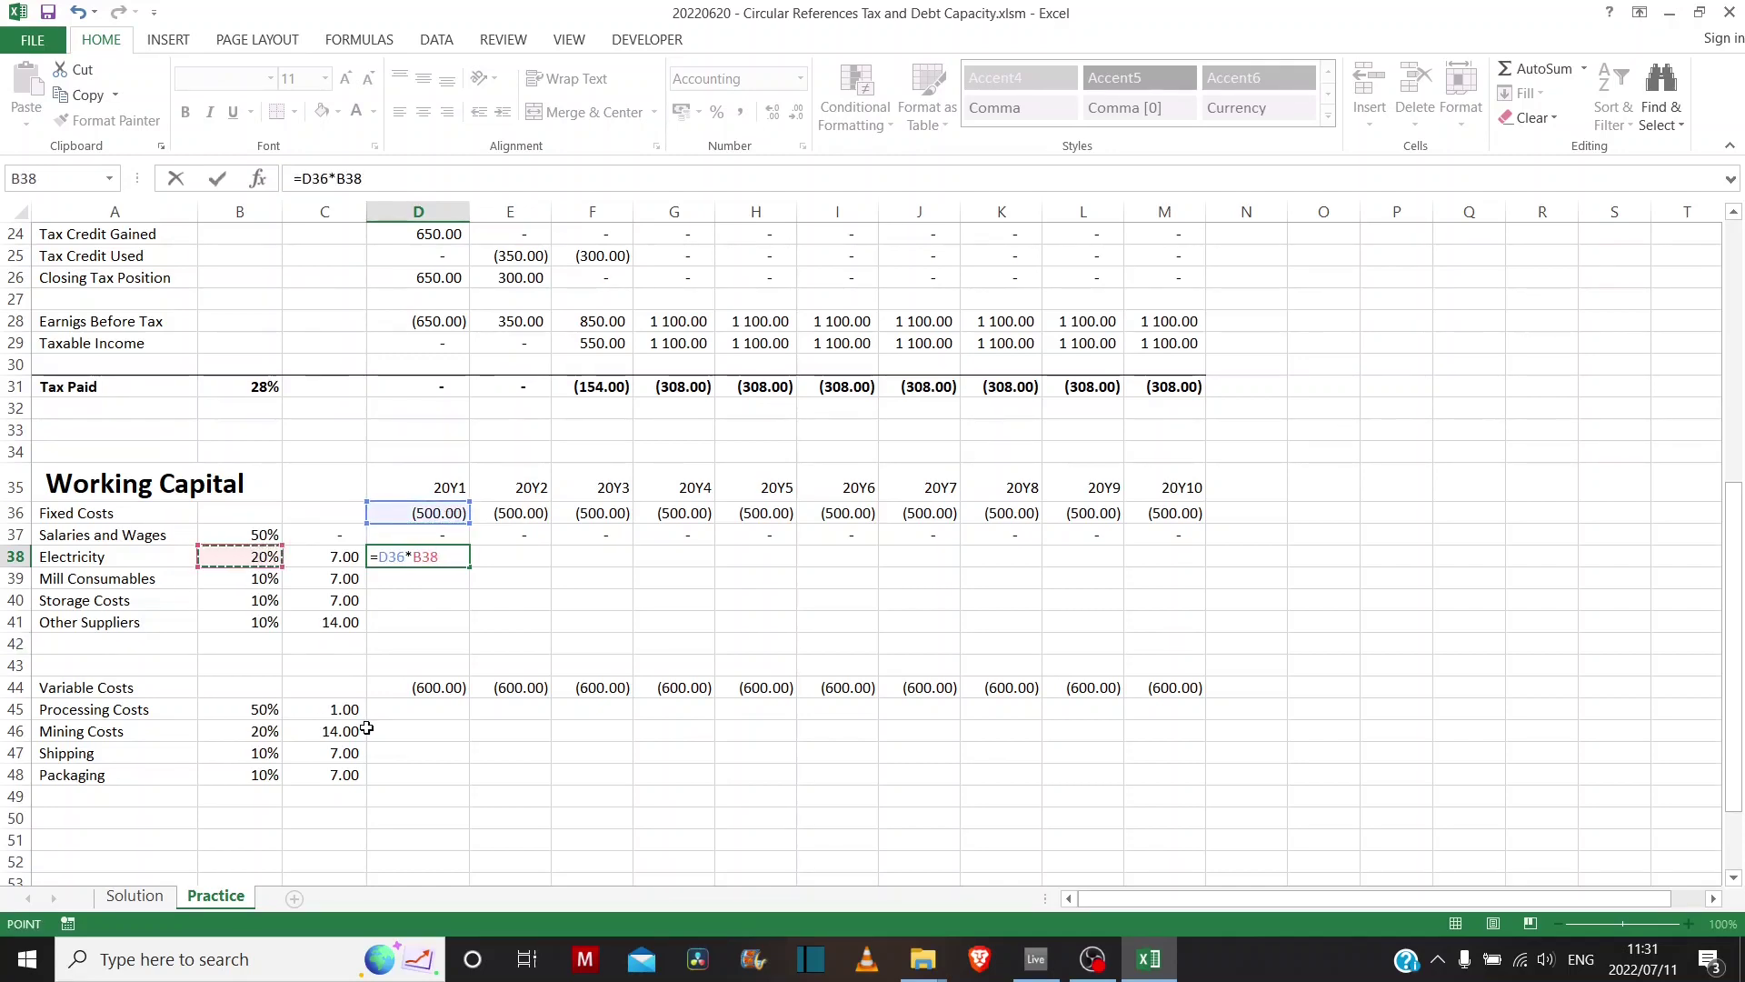
key("Return")
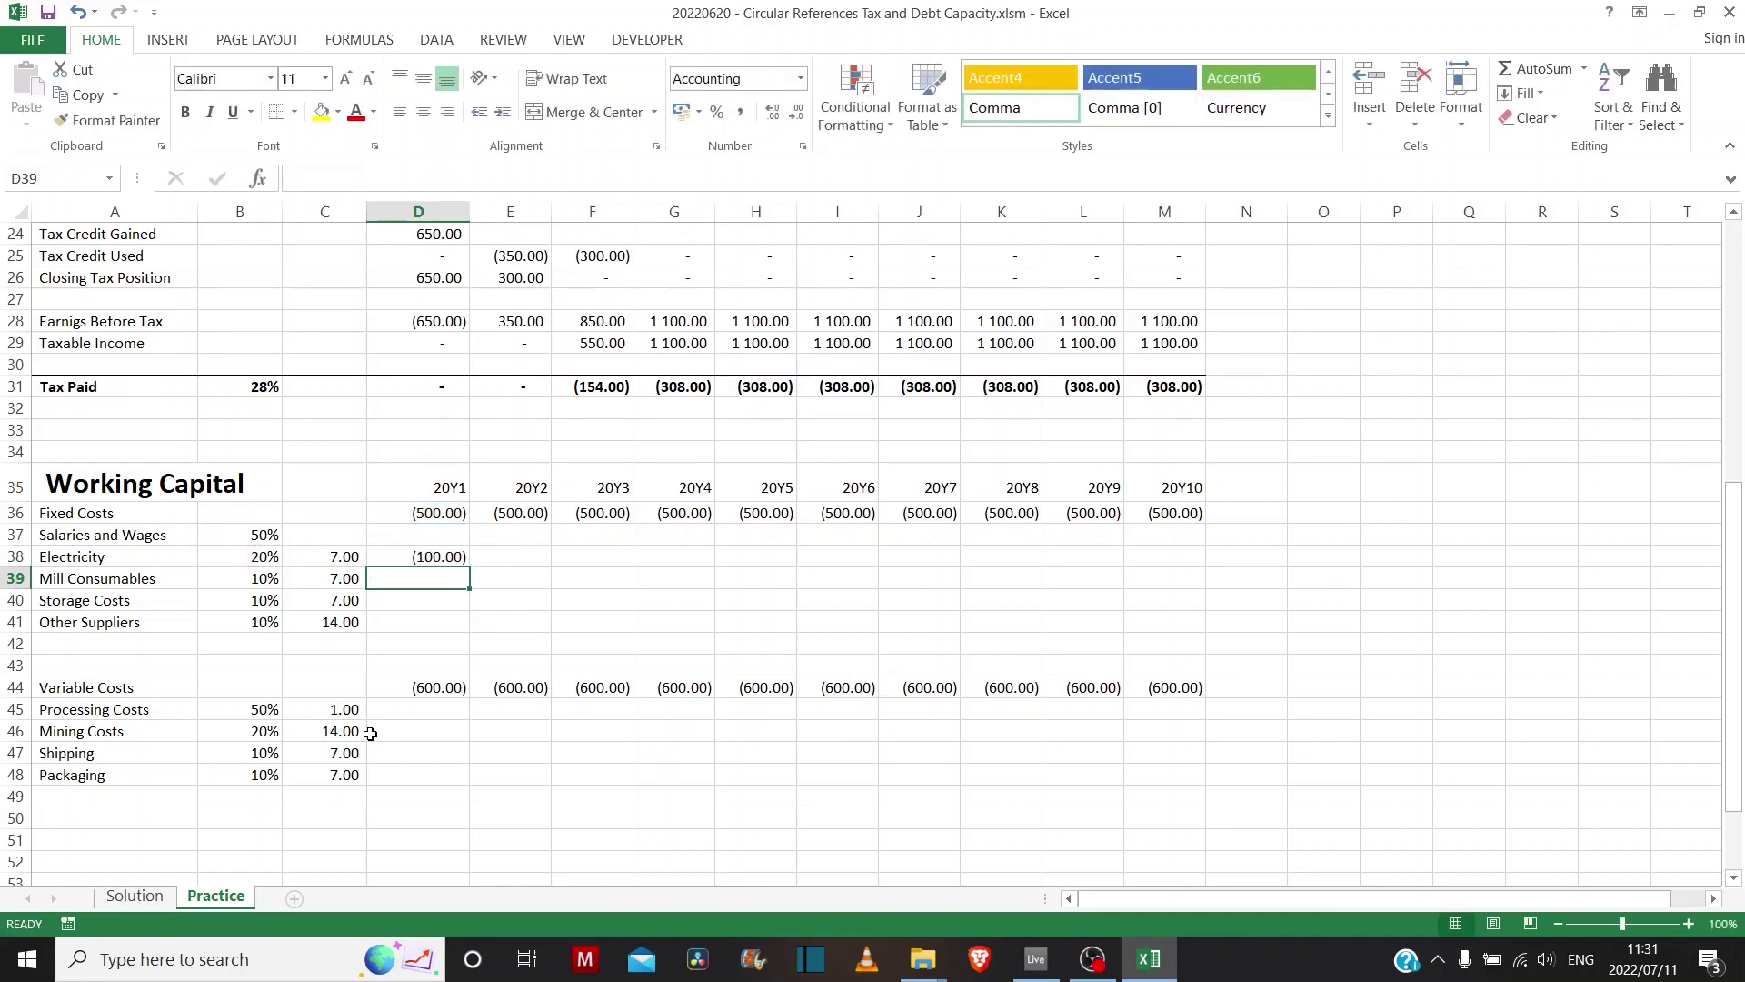
key("Up")
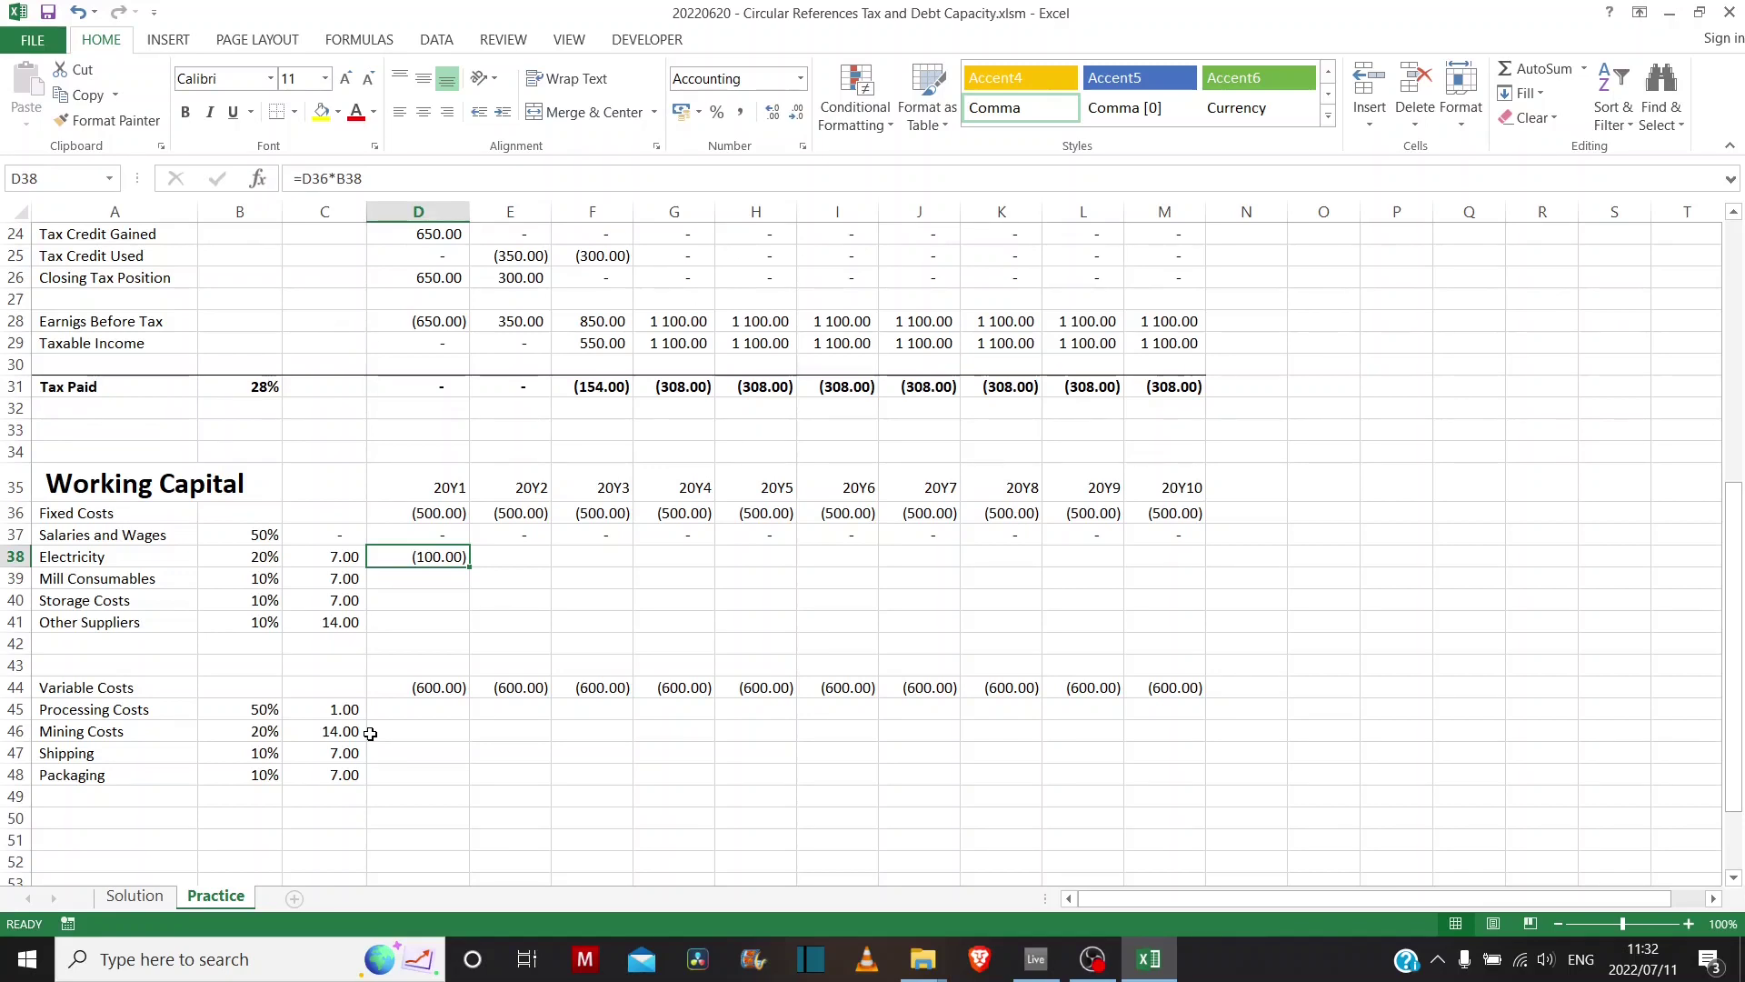
- Extend the Electricity formula to =D36*B38*(C38/365), giving (1.92)
left_click(456, 186)
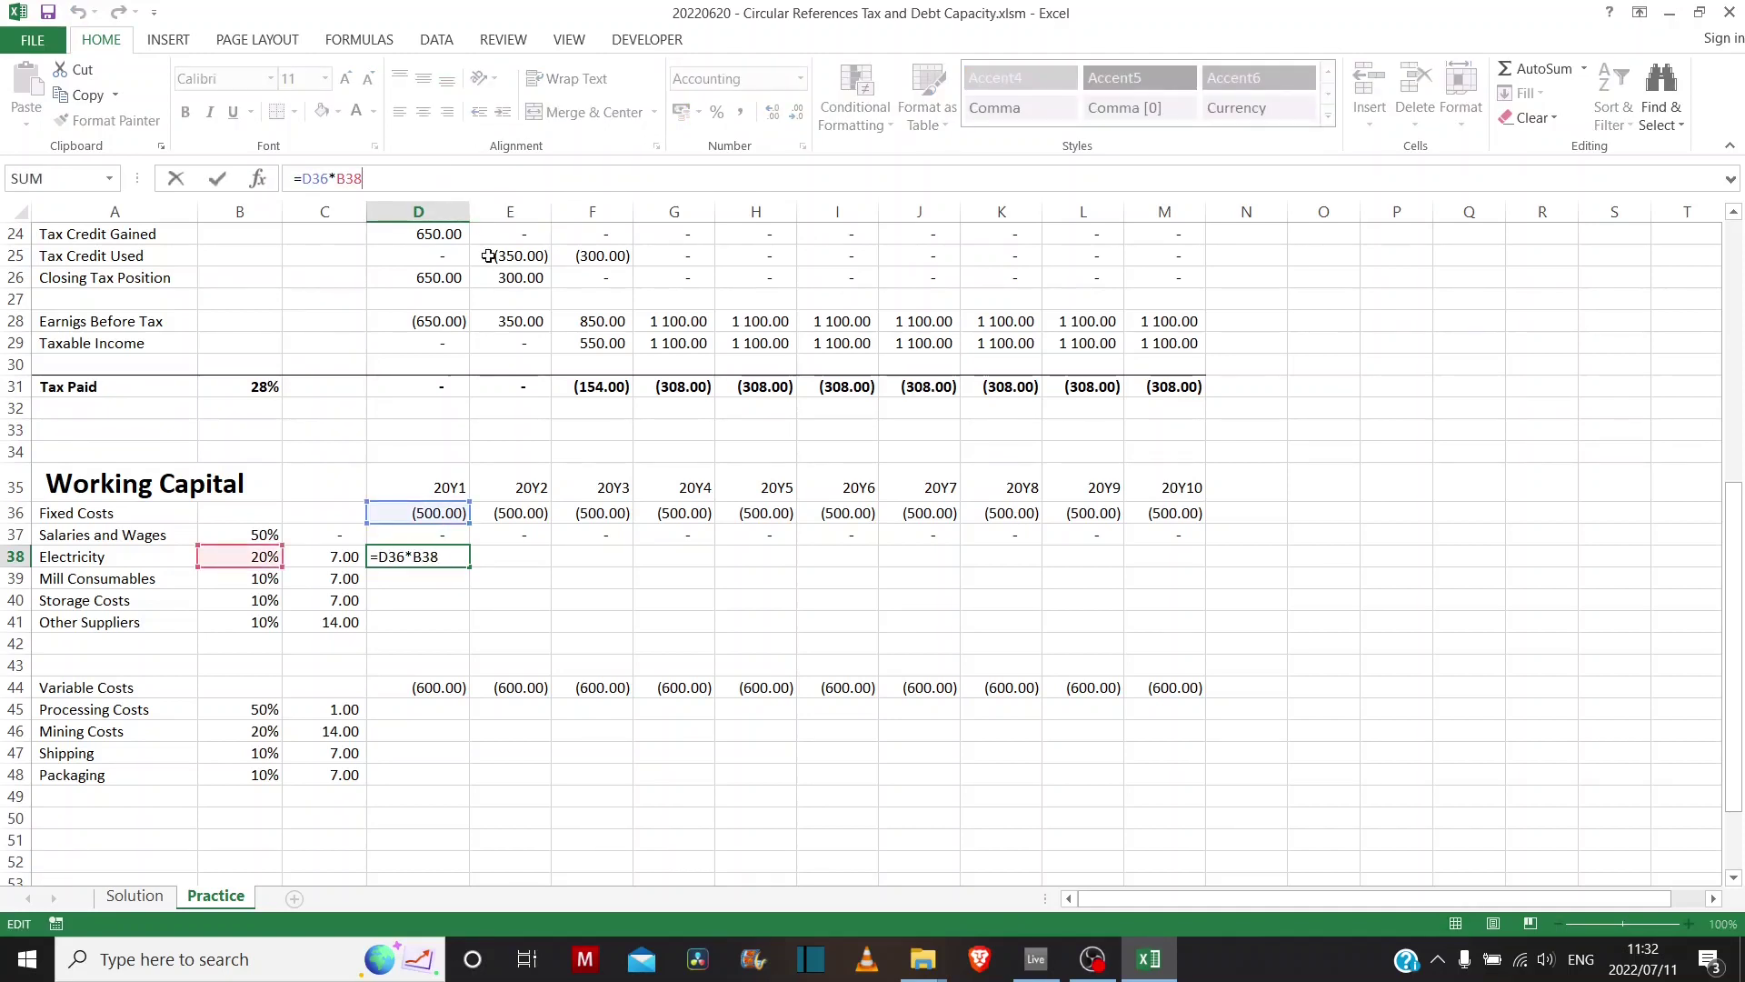
type("*(")
left_click(341, 556)
type("/365)")
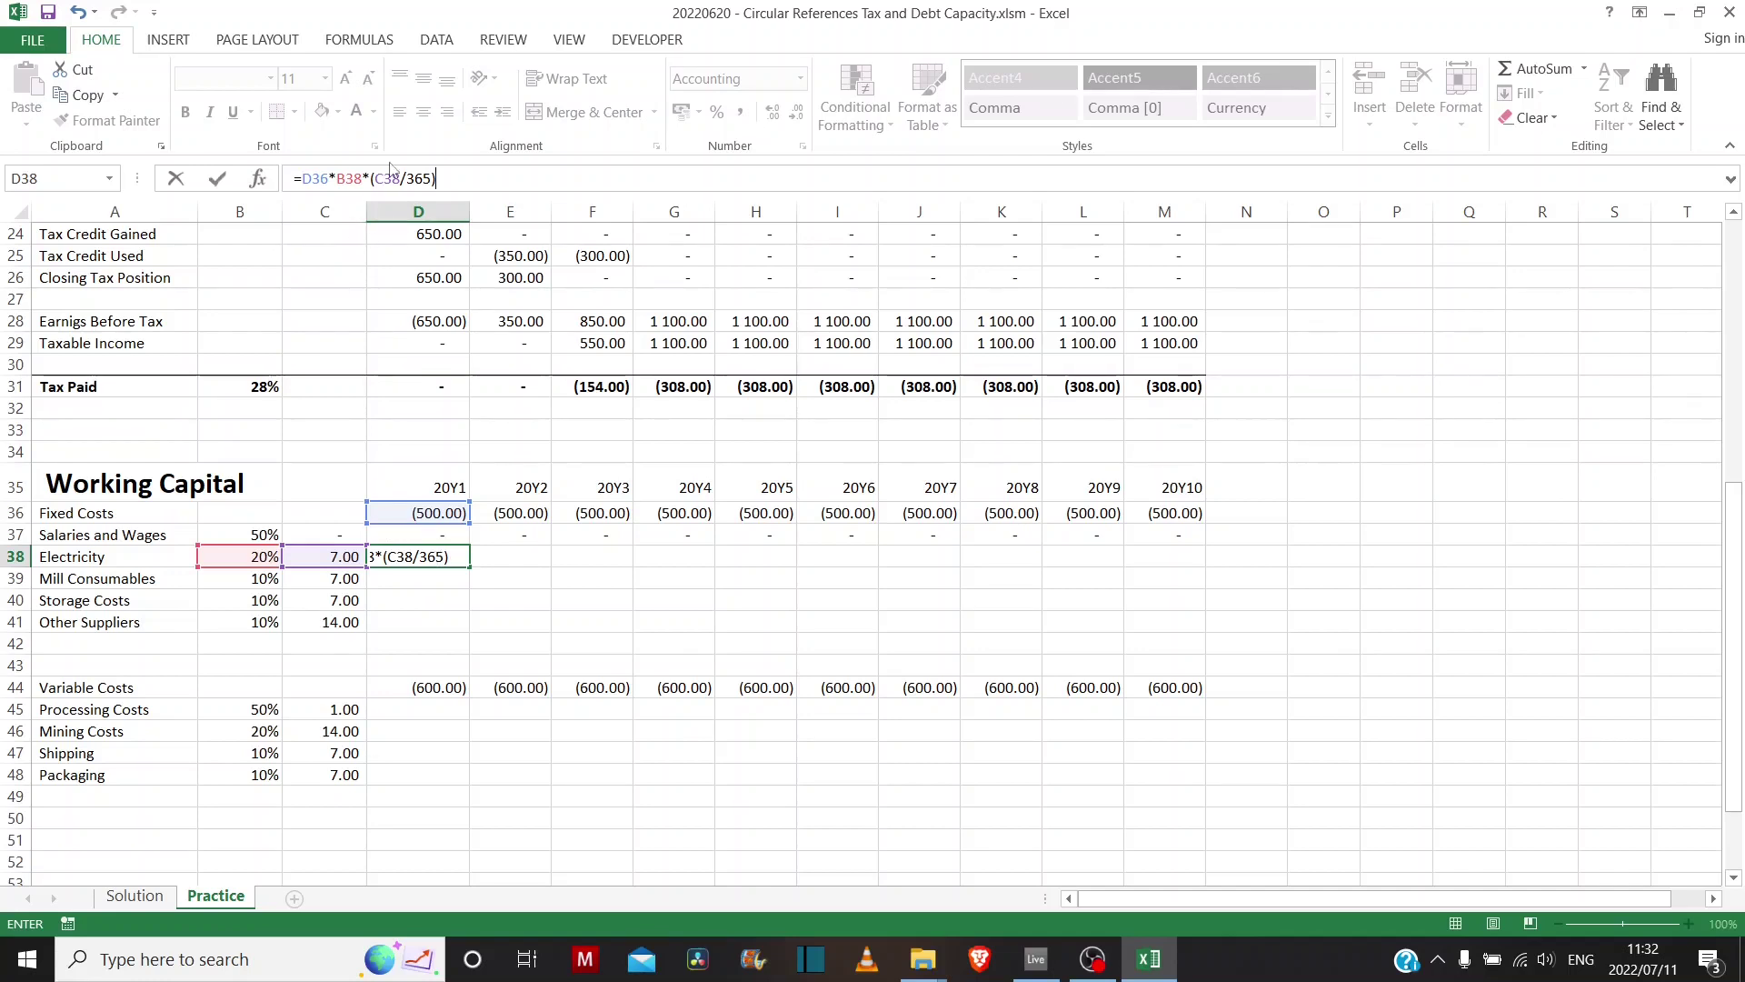
key("Return")
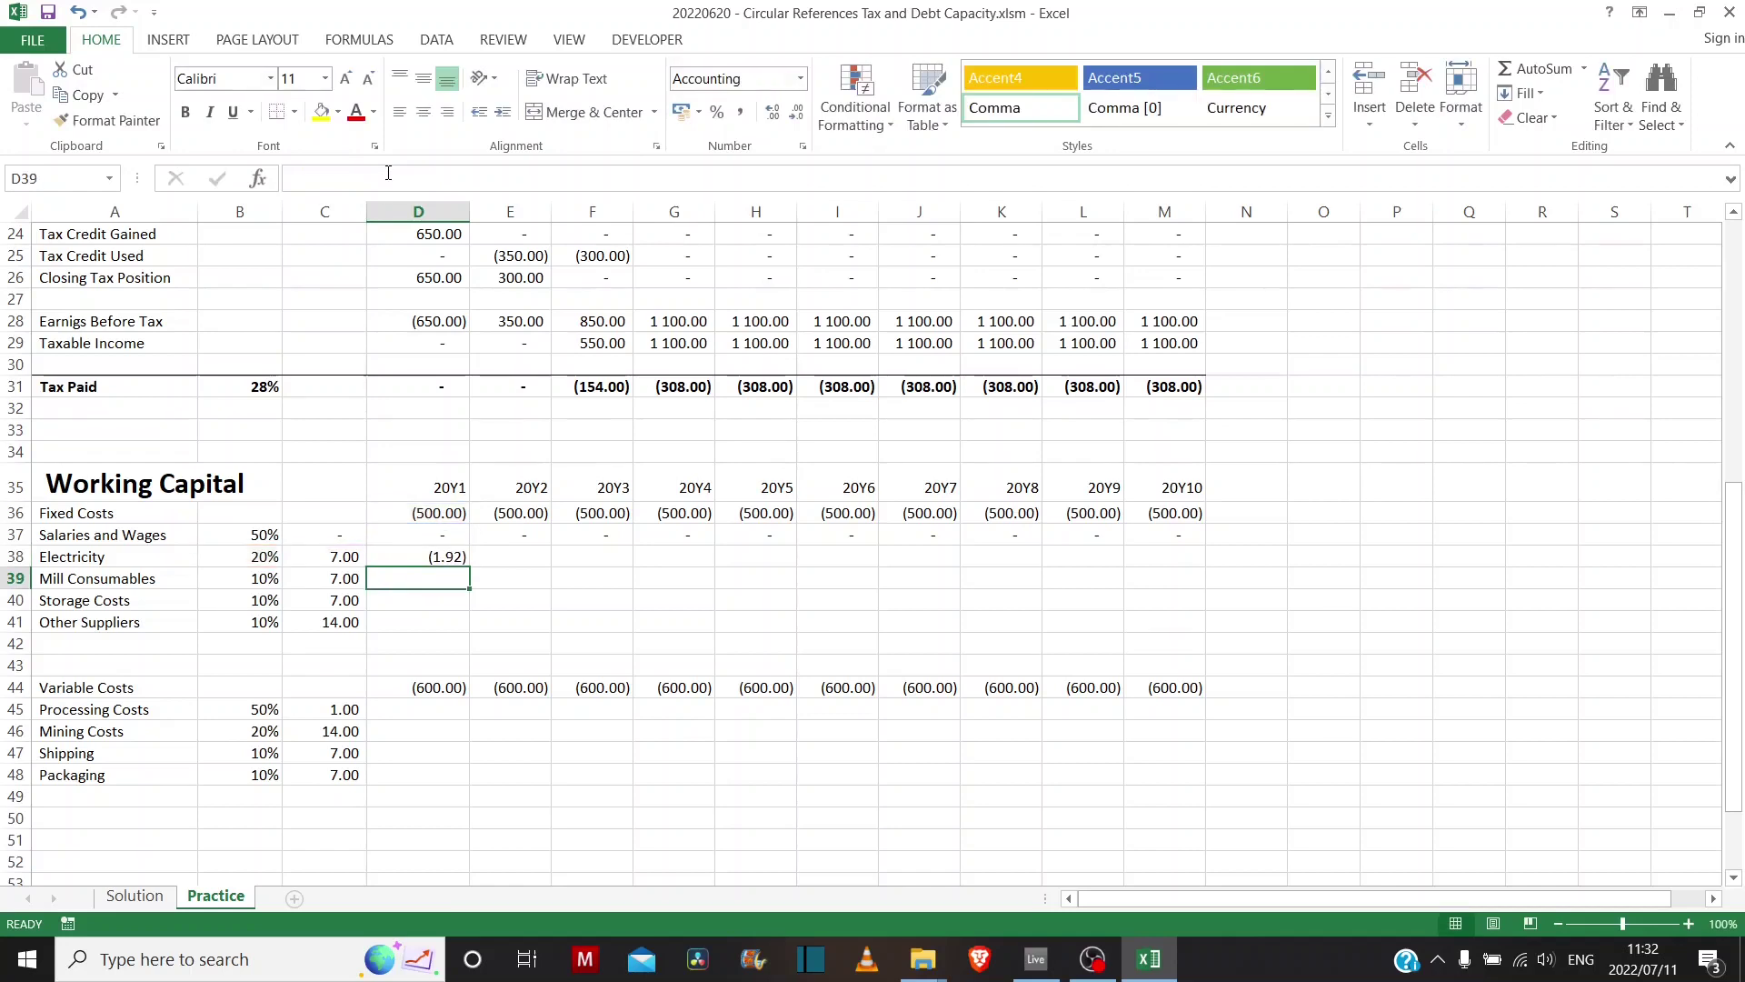
left_click(451, 564)
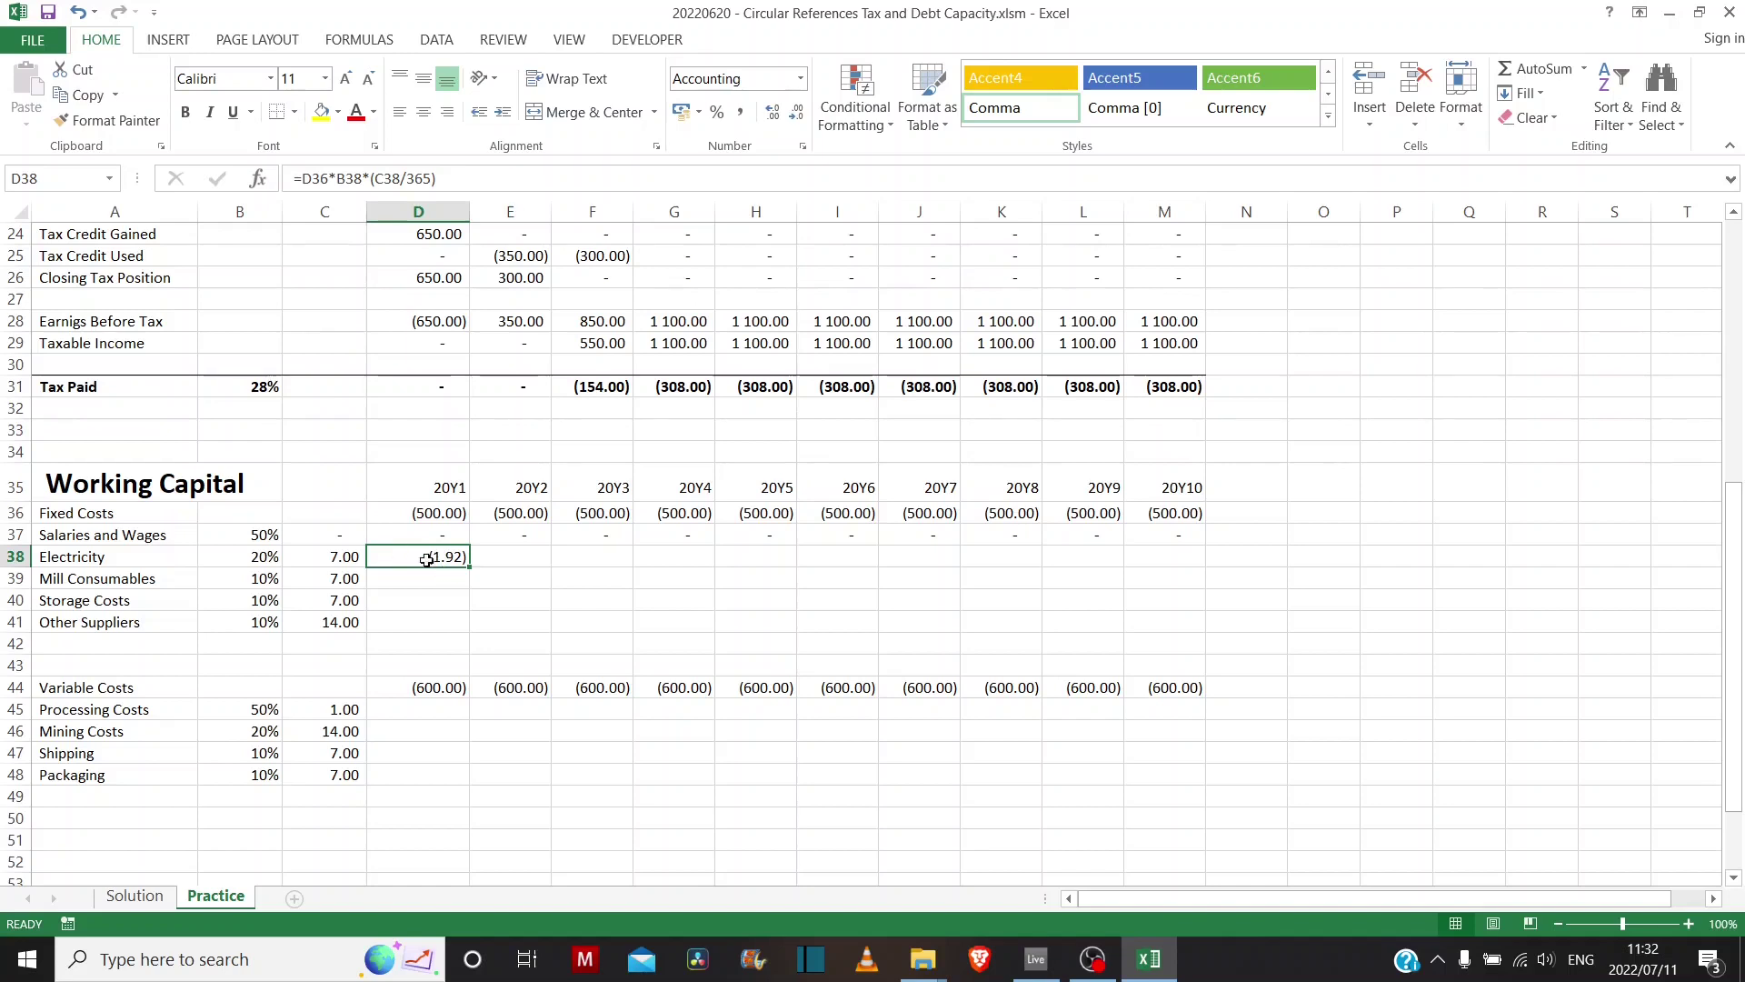
- Anchor the Electricity formula as =D$36*$B38*($C38/365) and fill it down to D41
left_click(386, 178)
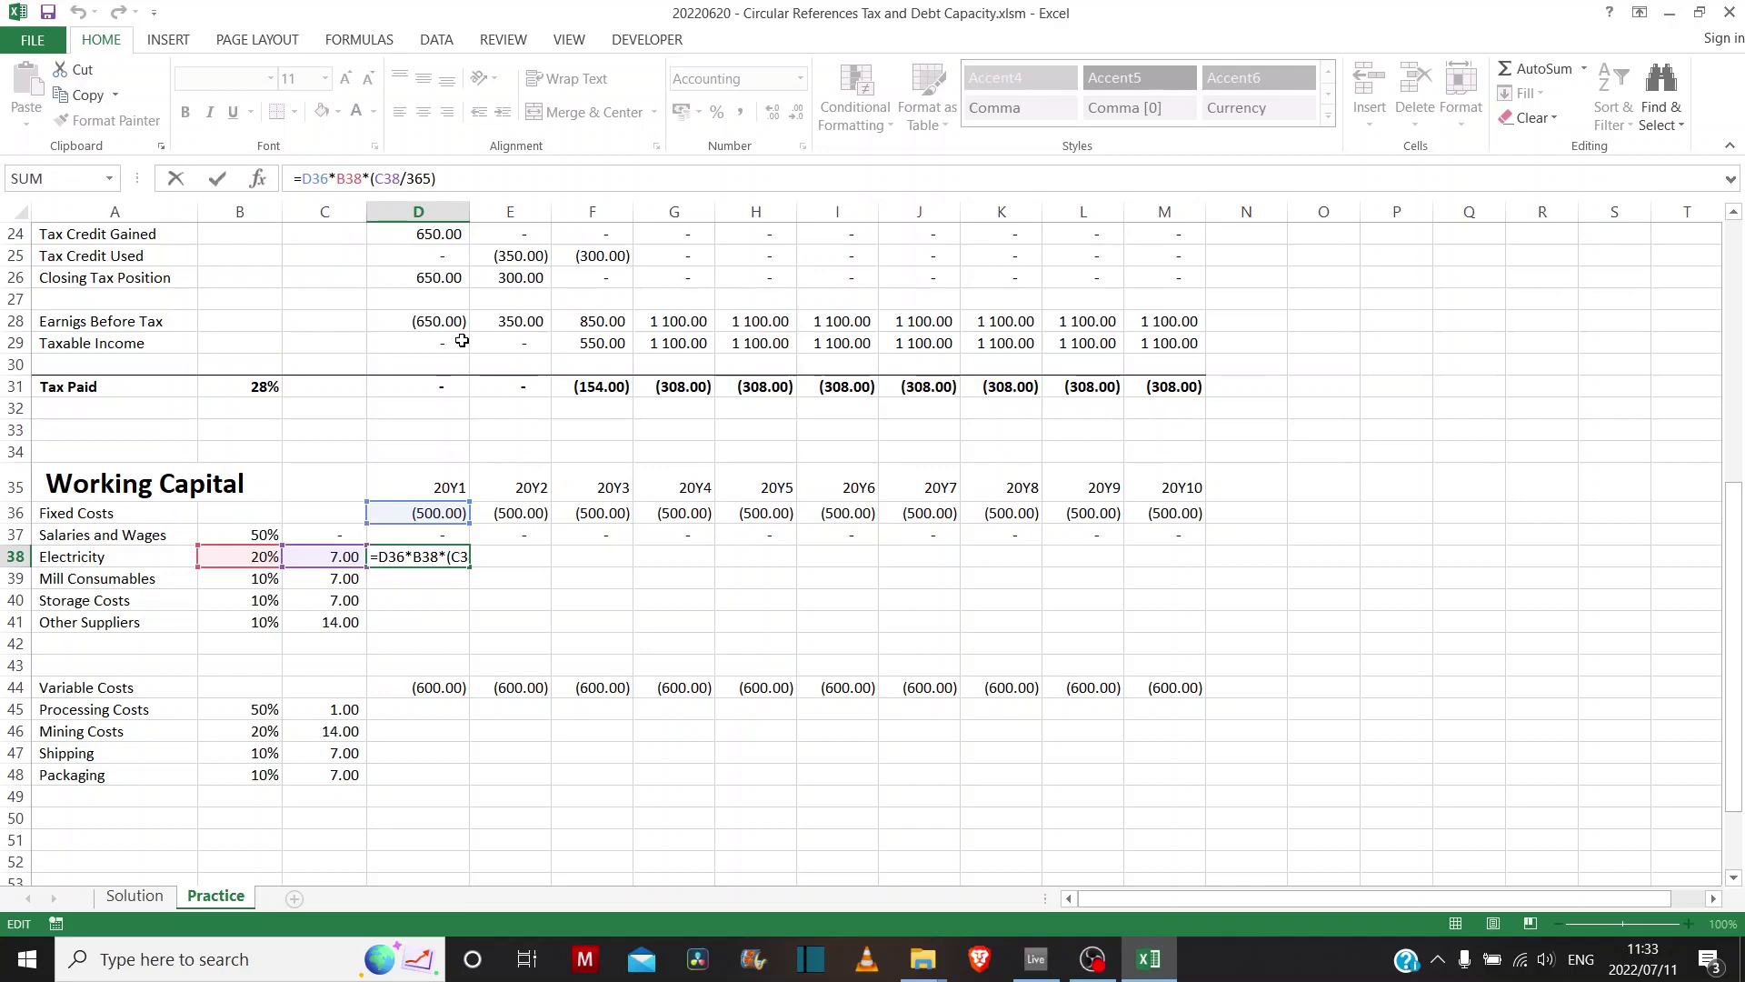
type("$")
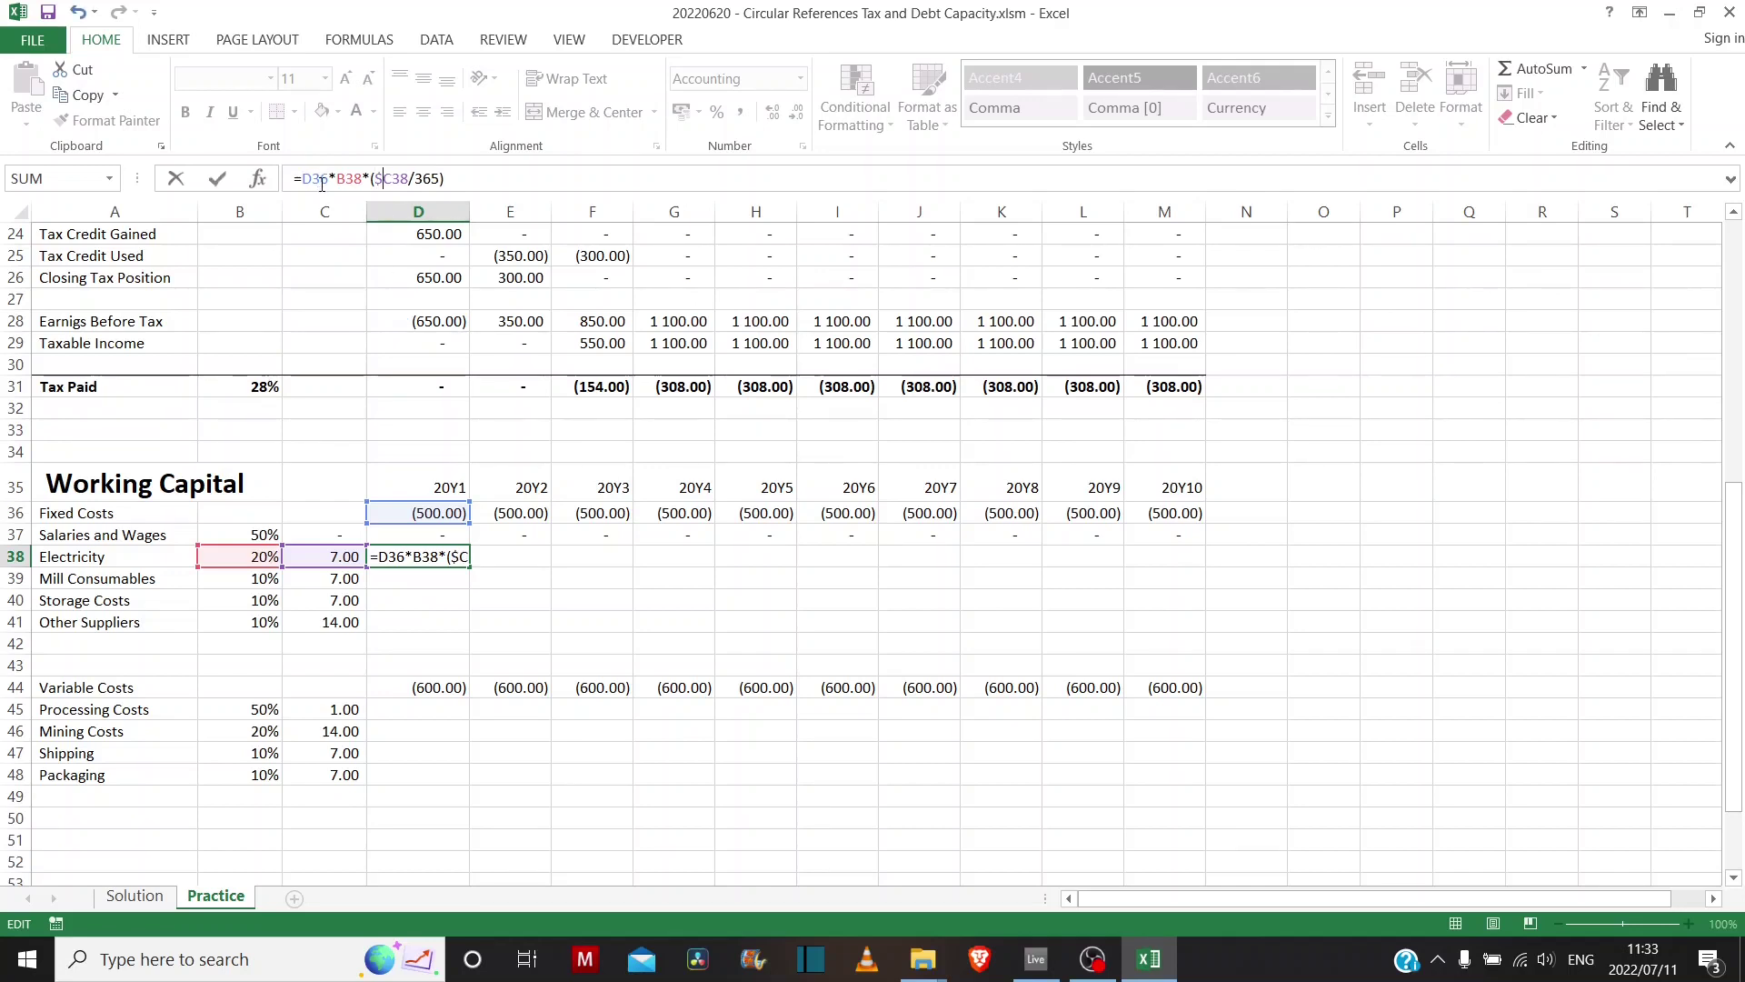
key("Right")
type("$")
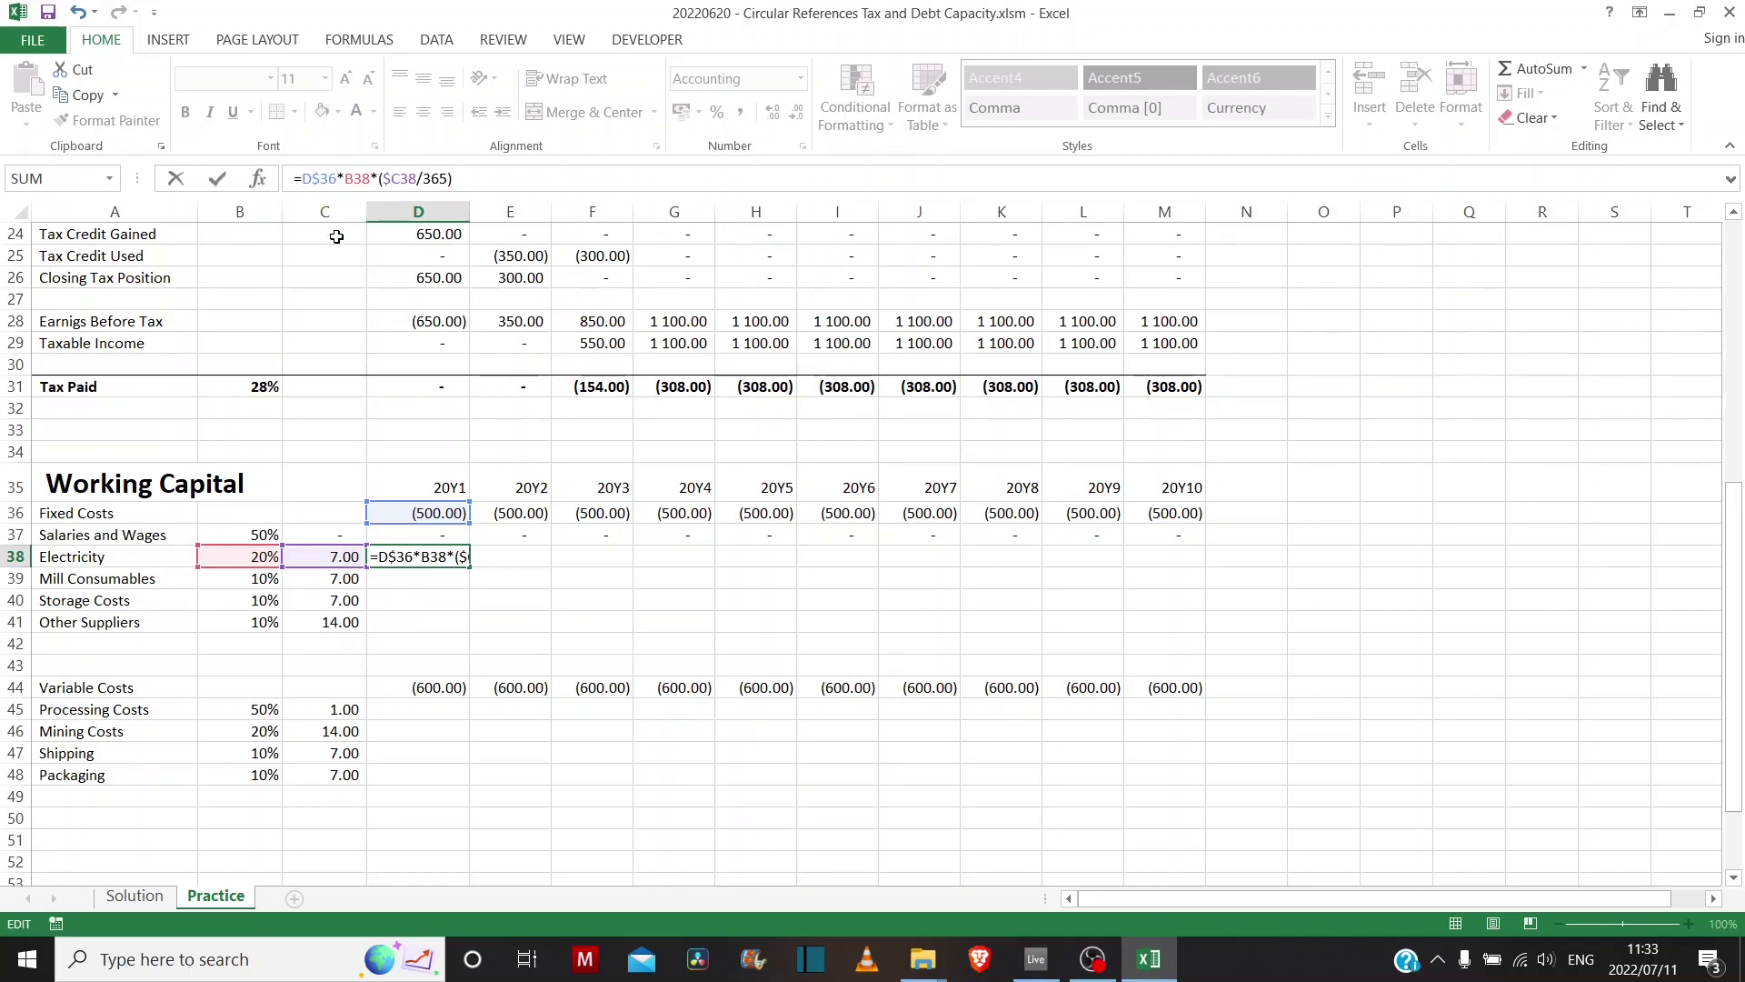
key("Return")
left_click(440, 560)
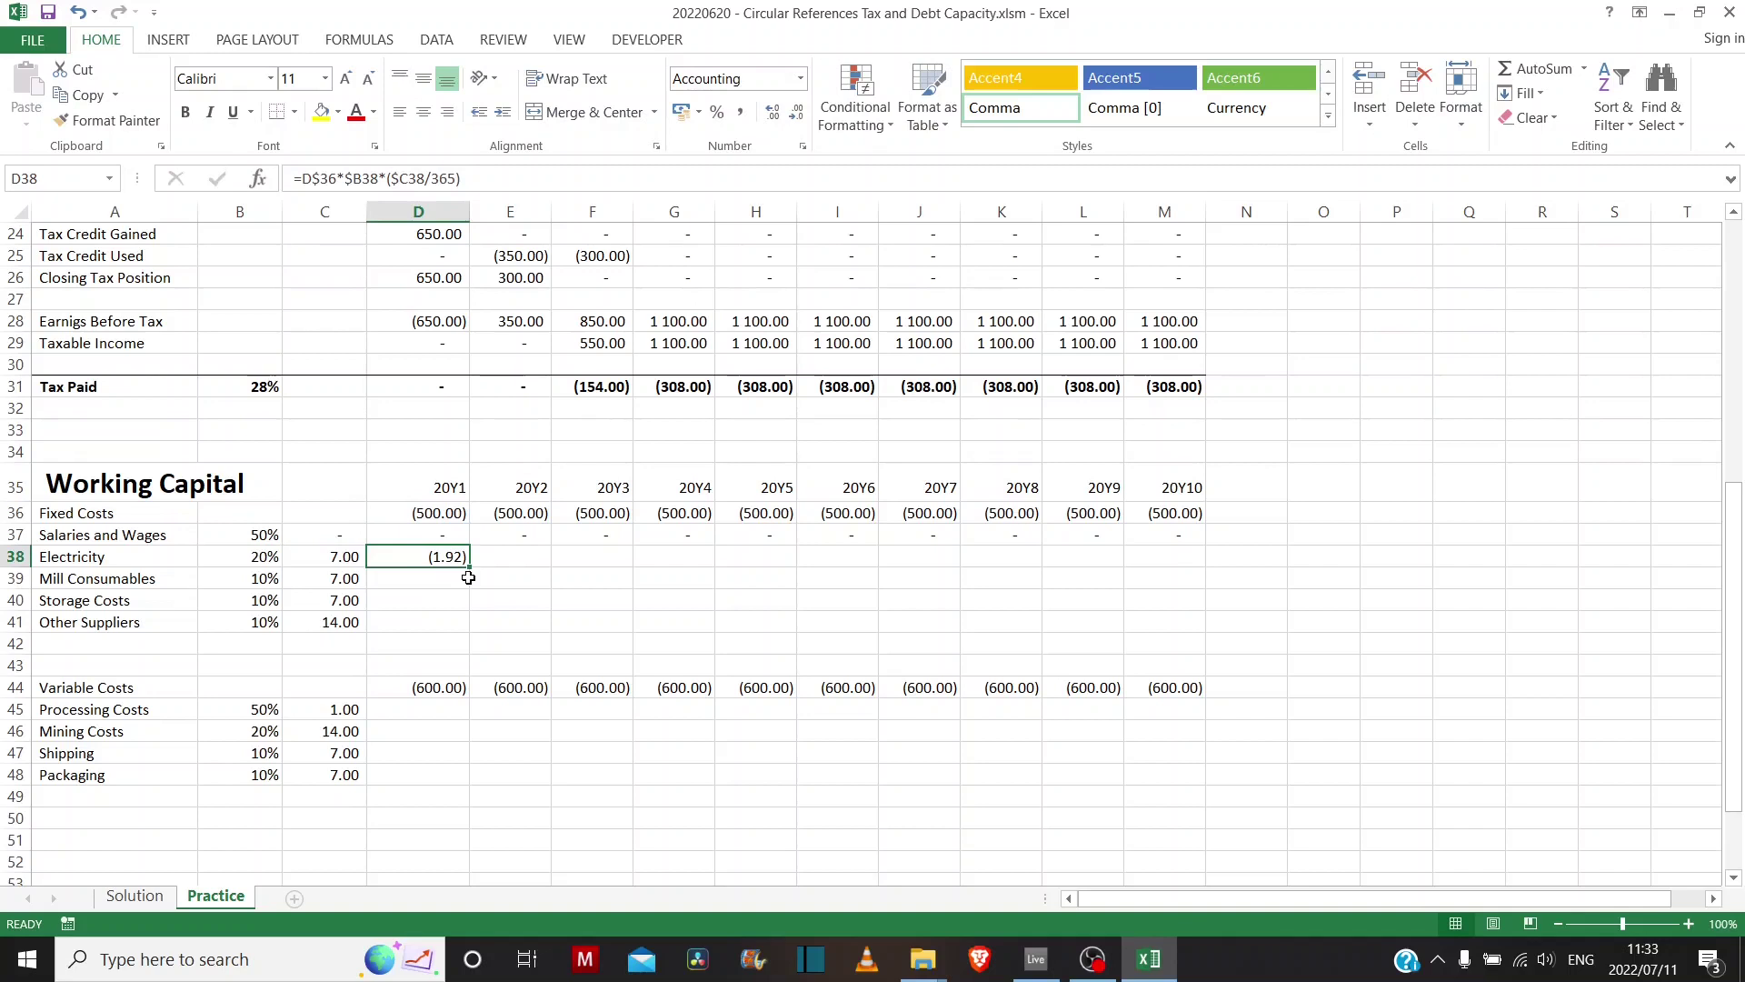
left_click_drag(472, 567, 461, 633)
left_click(449, 623)
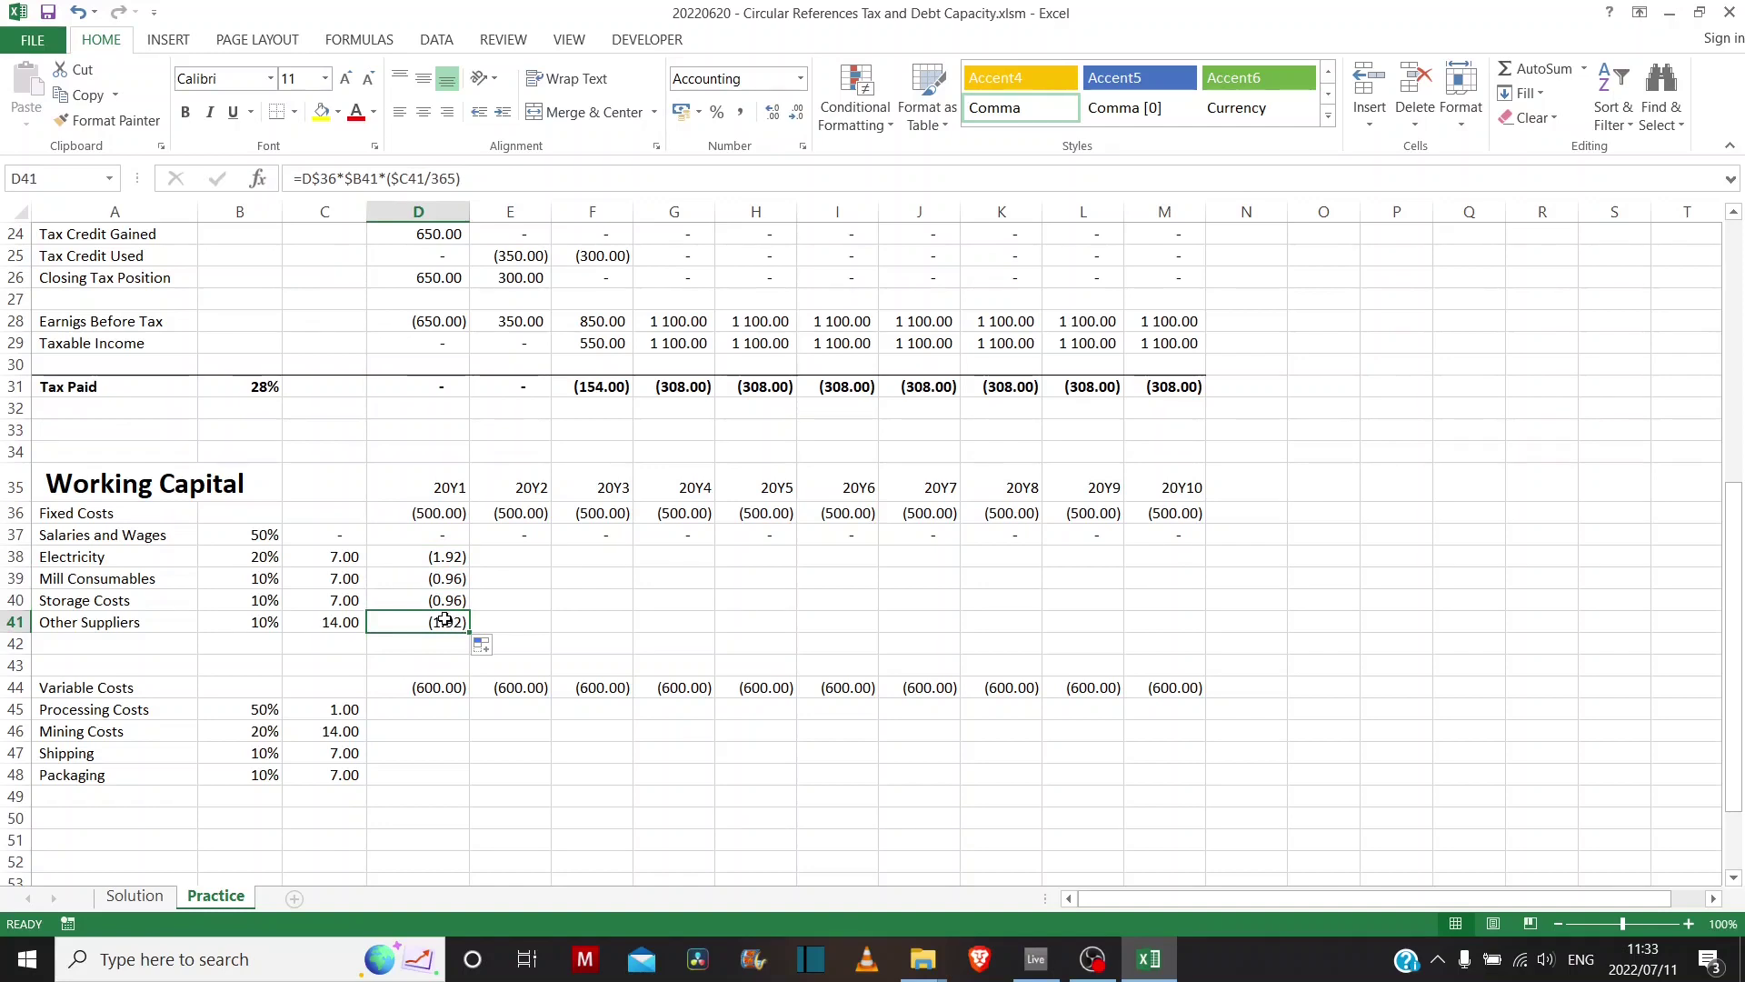
double_click(446, 622)
- Fill D38:D41 right to 20Y10 and verify the copied formulas in M40 and H41
key("Escape")
left_click_drag(448, 557, 1184, 625)
double_click(1172, 607)
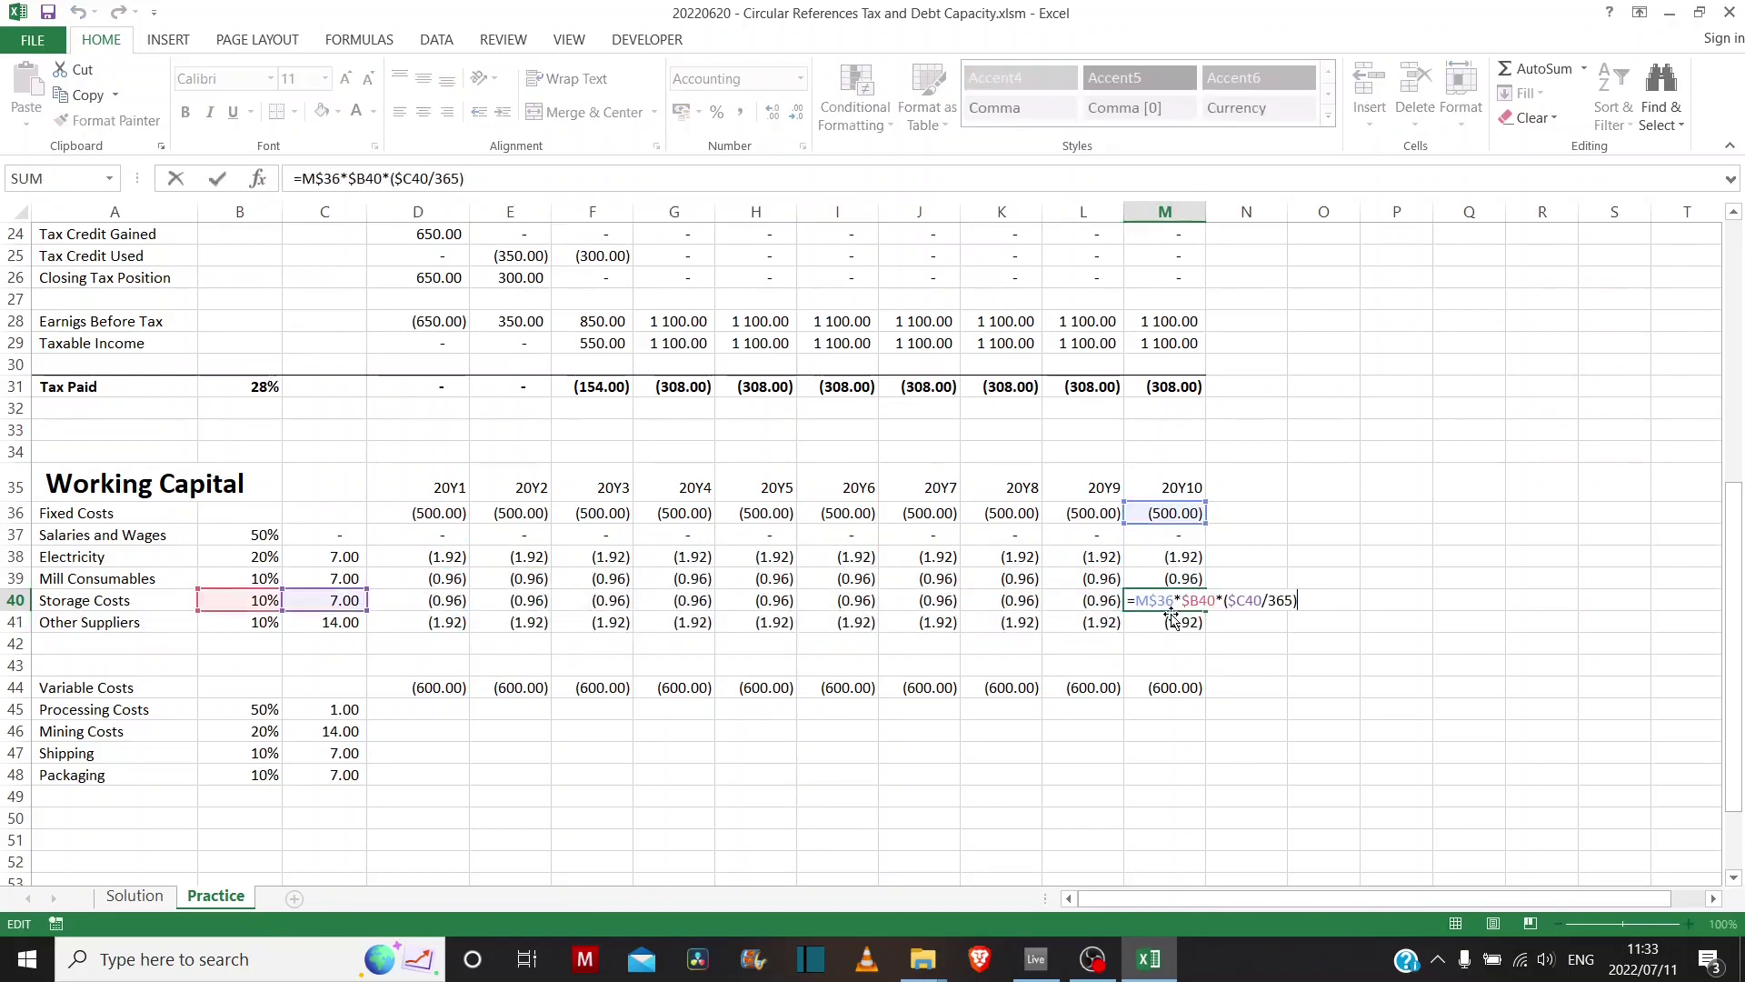
key("Escape")
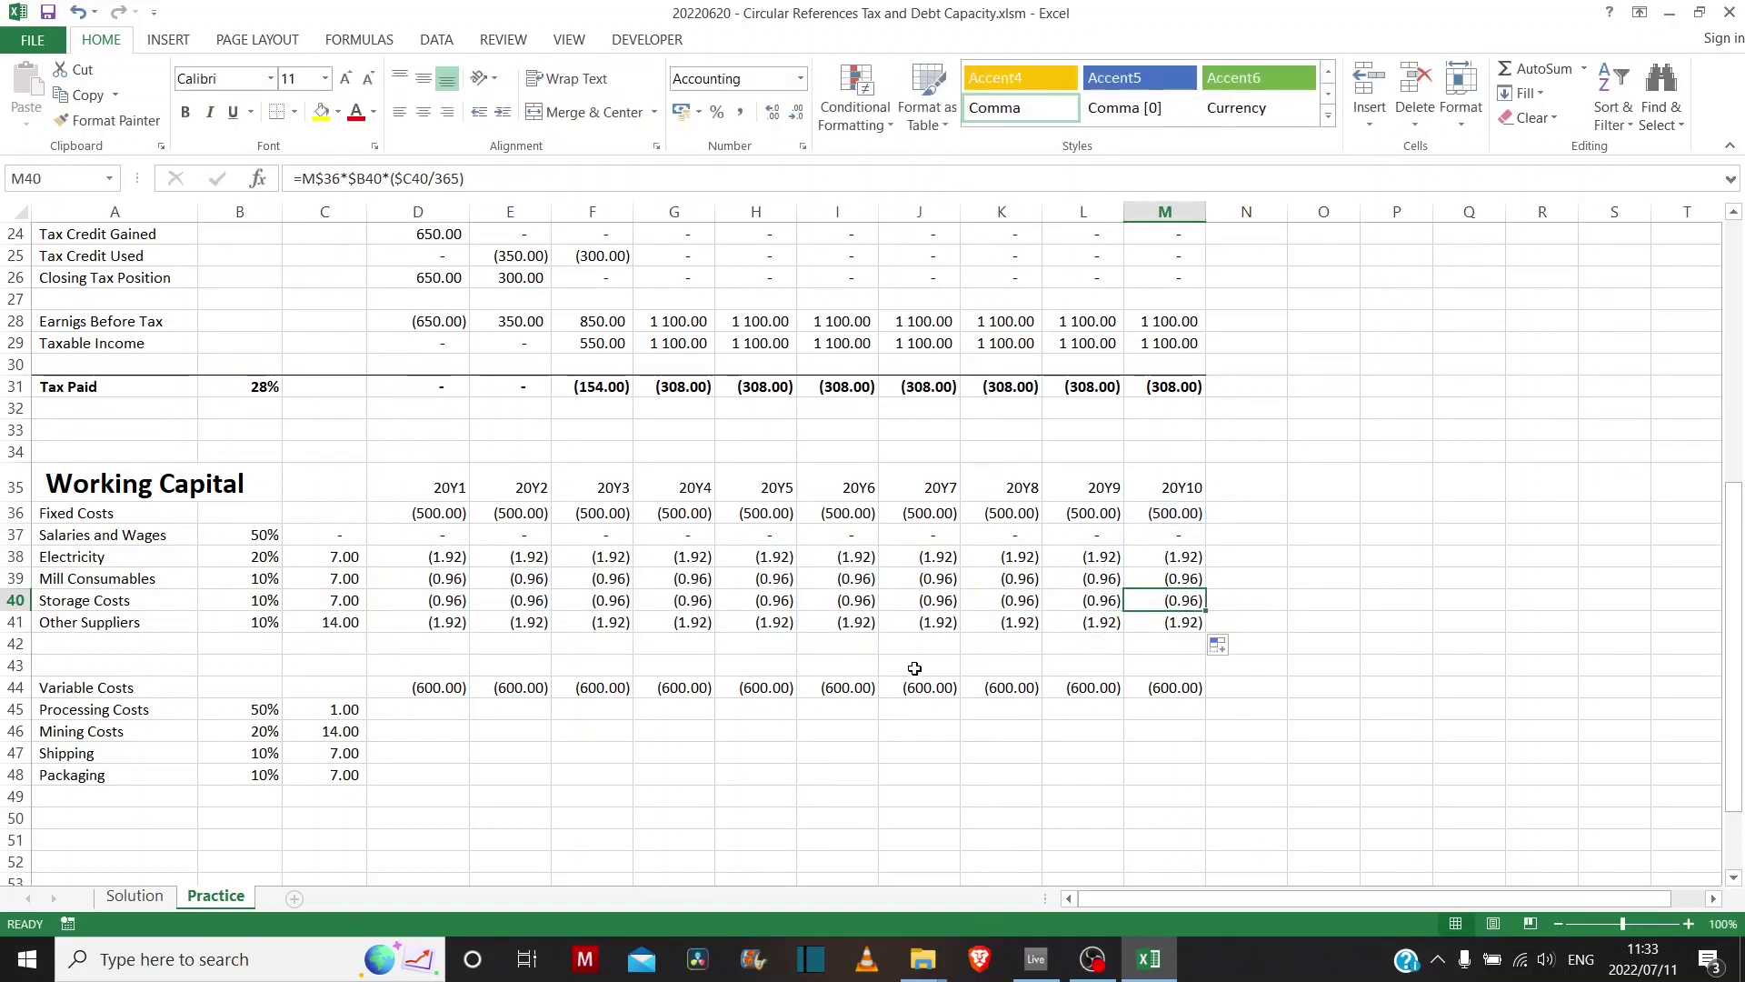
left_click(787, 625)
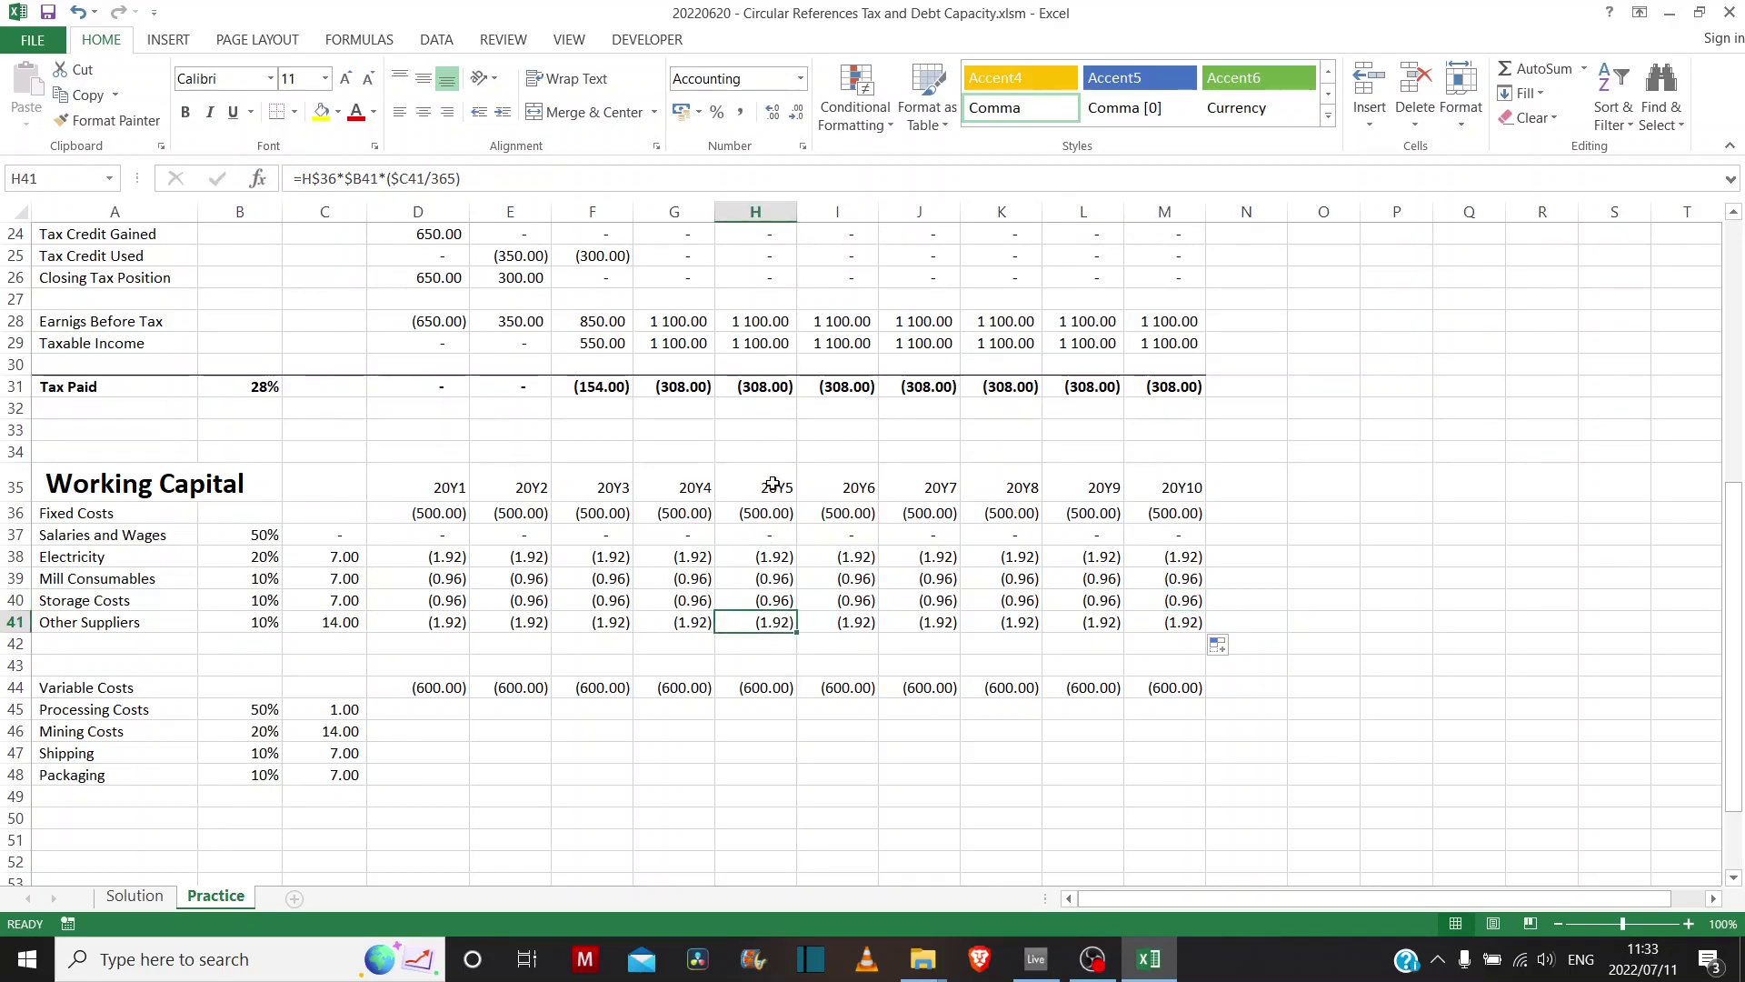
double_click(762, 625)
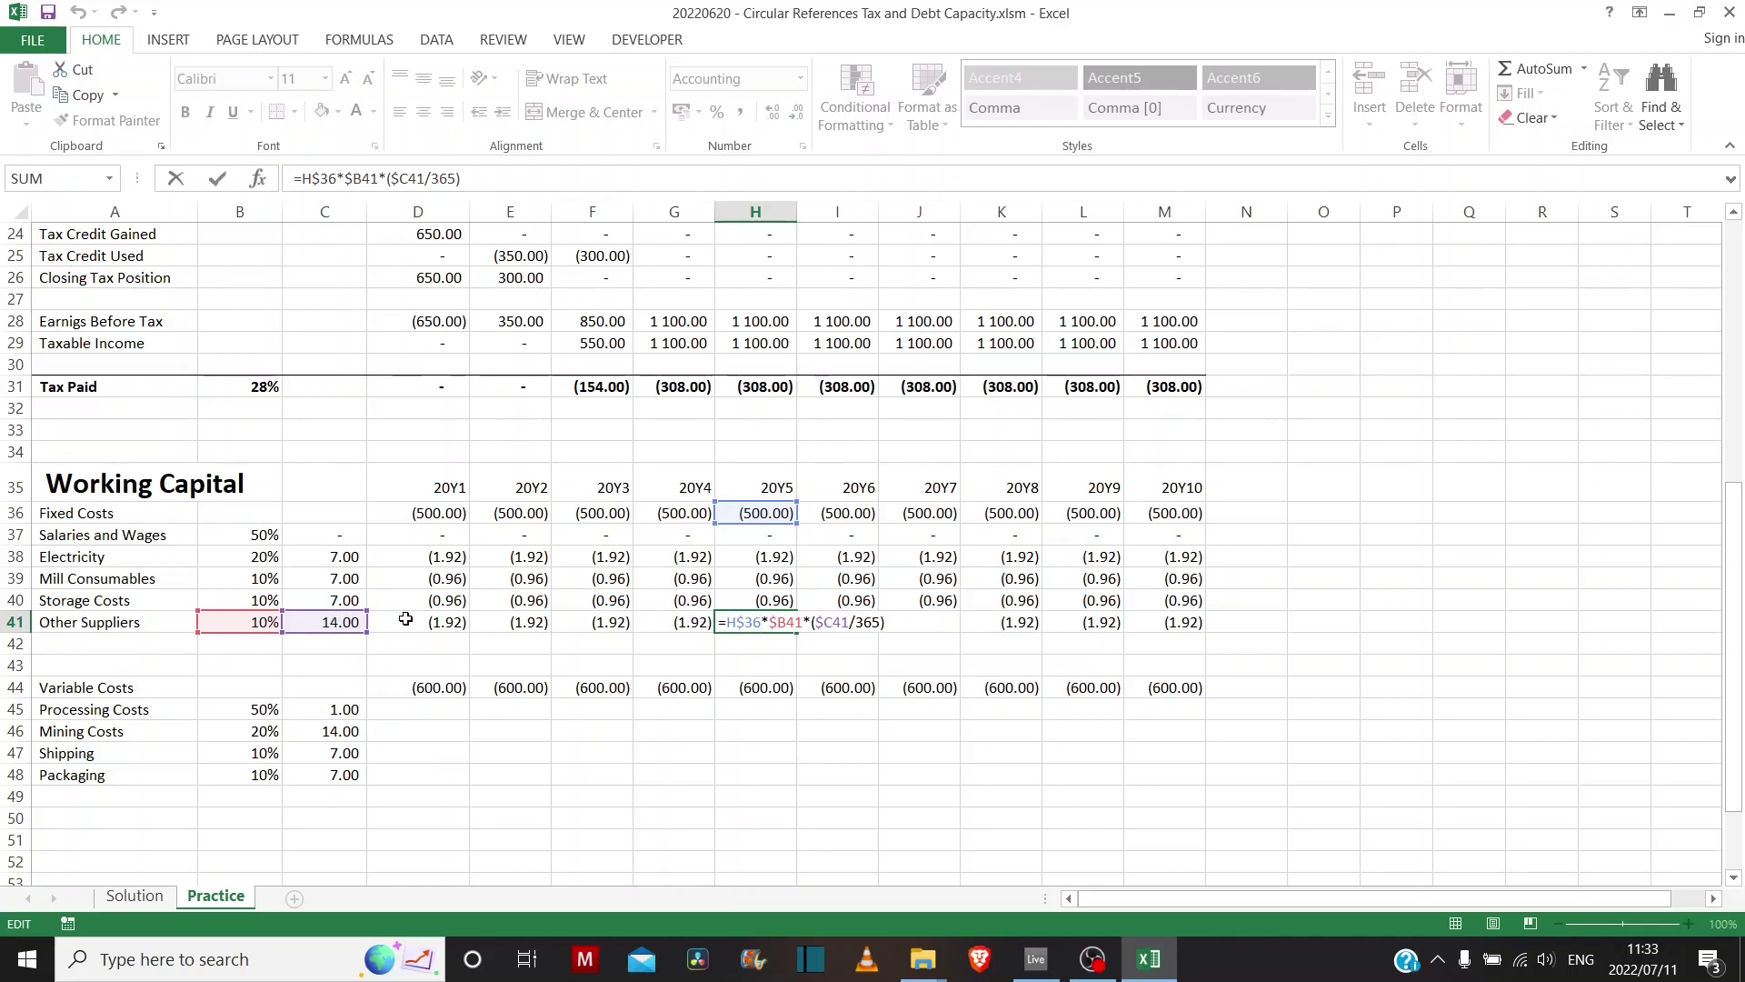
key("ctrl+Return")
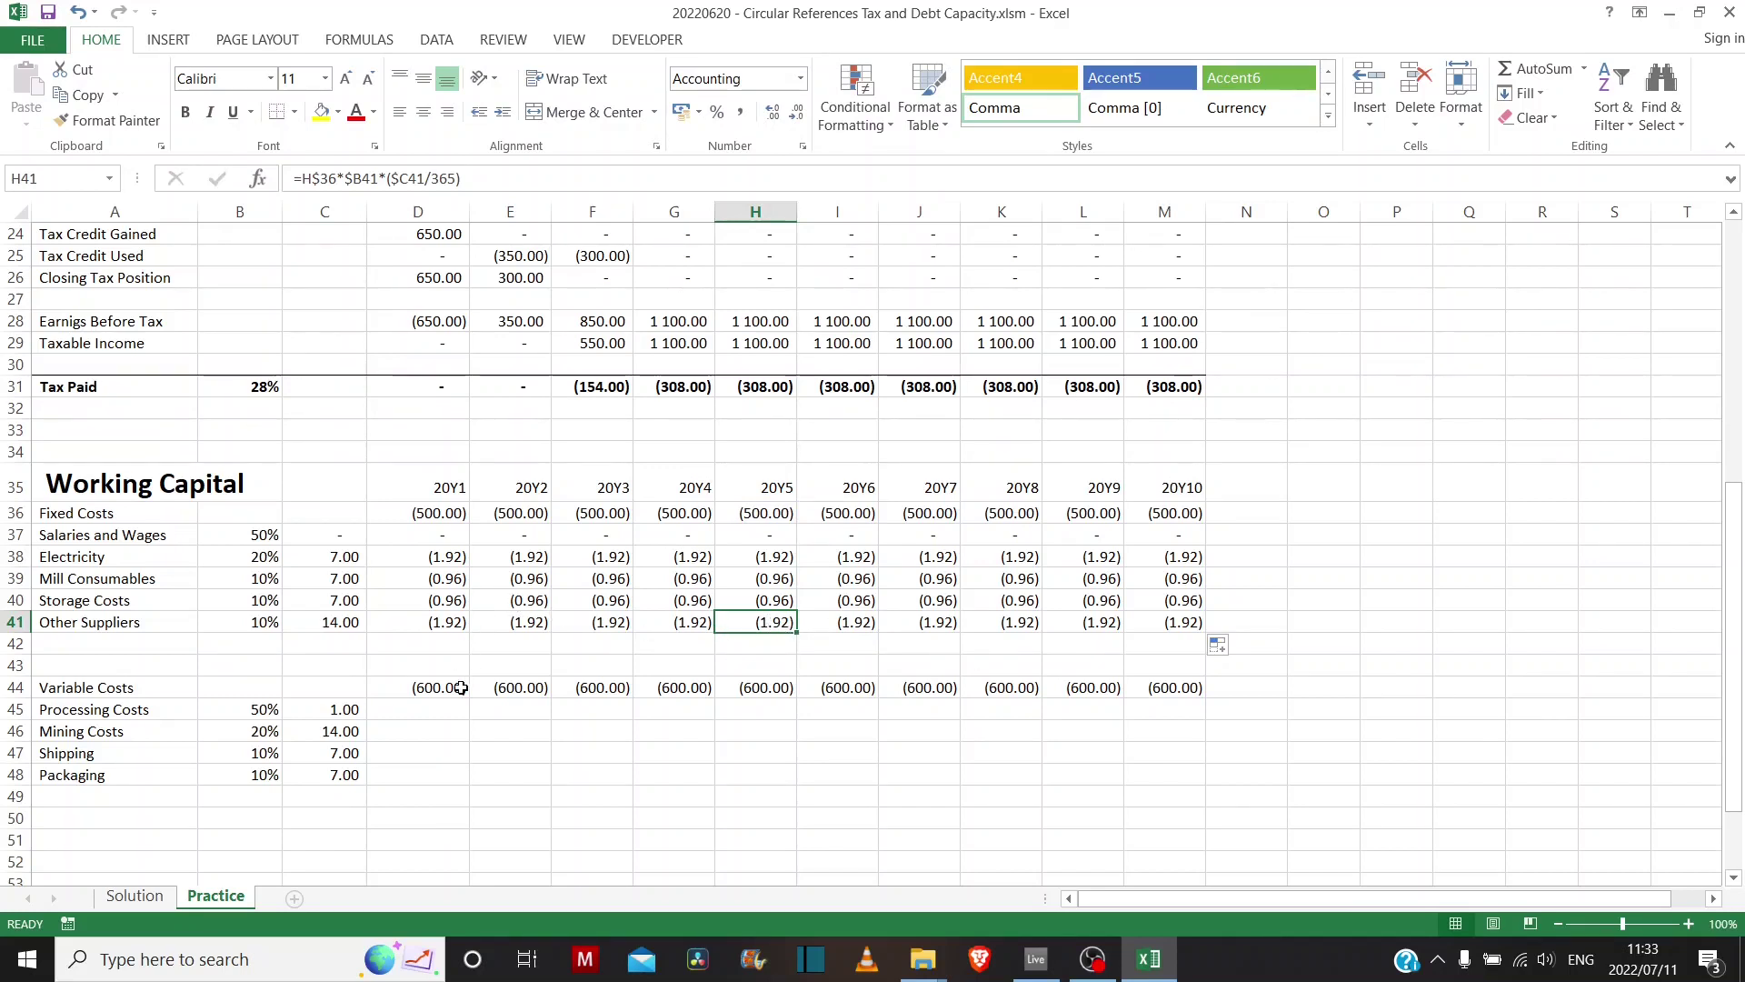
left_click(424, 711)
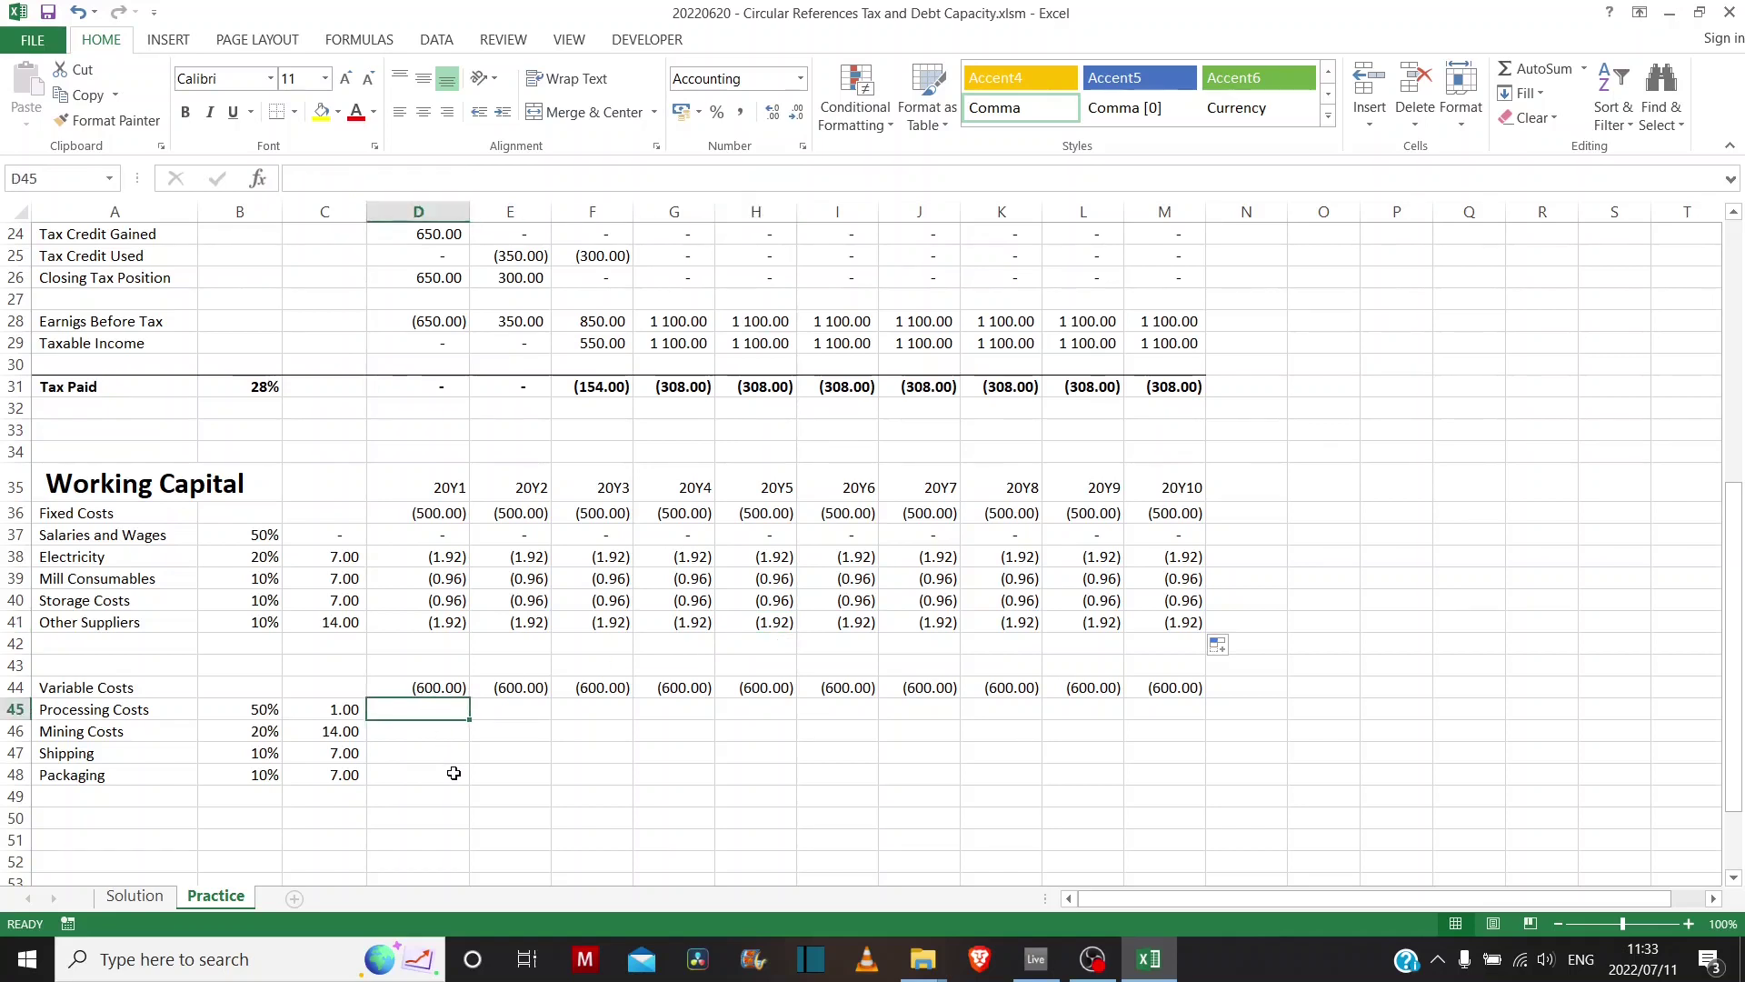
- Copy the Electricity formula from D38 into D45 and repoint it to Variable Costs (D$44)
left_click(443, 558)
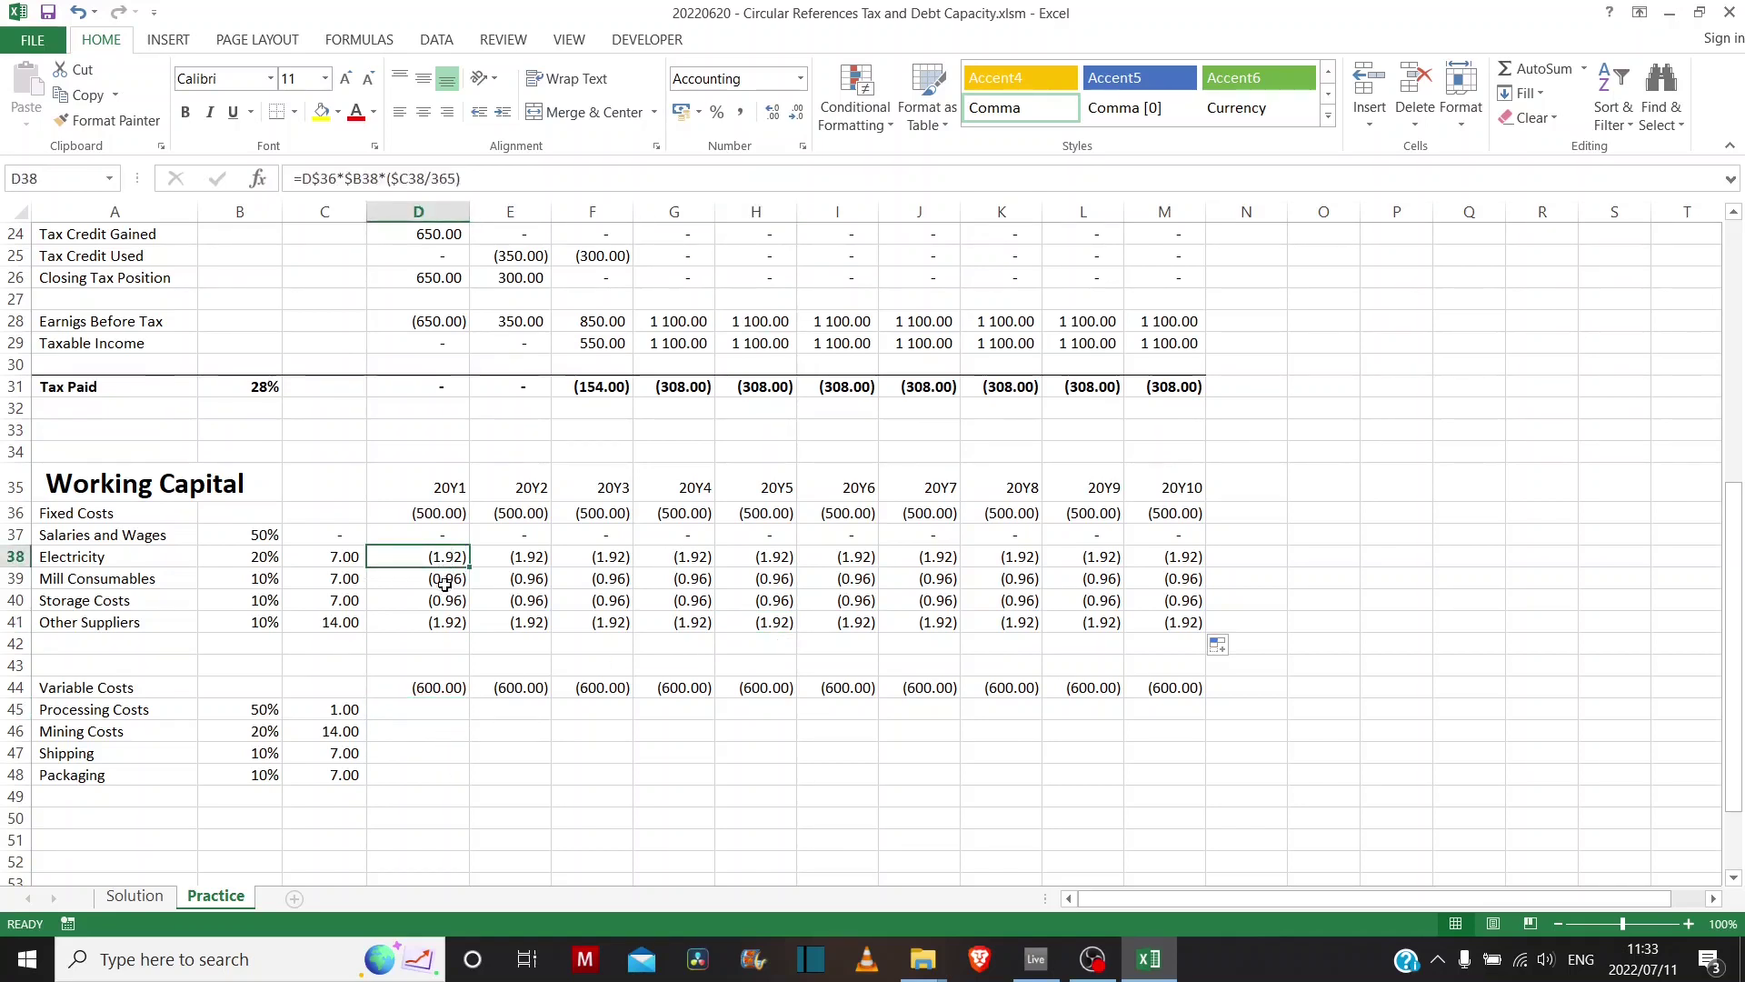
key("ctrl+c")
left_click(428, 686)
left_click(429, 711)
key("ctrl+v")
key("F2")
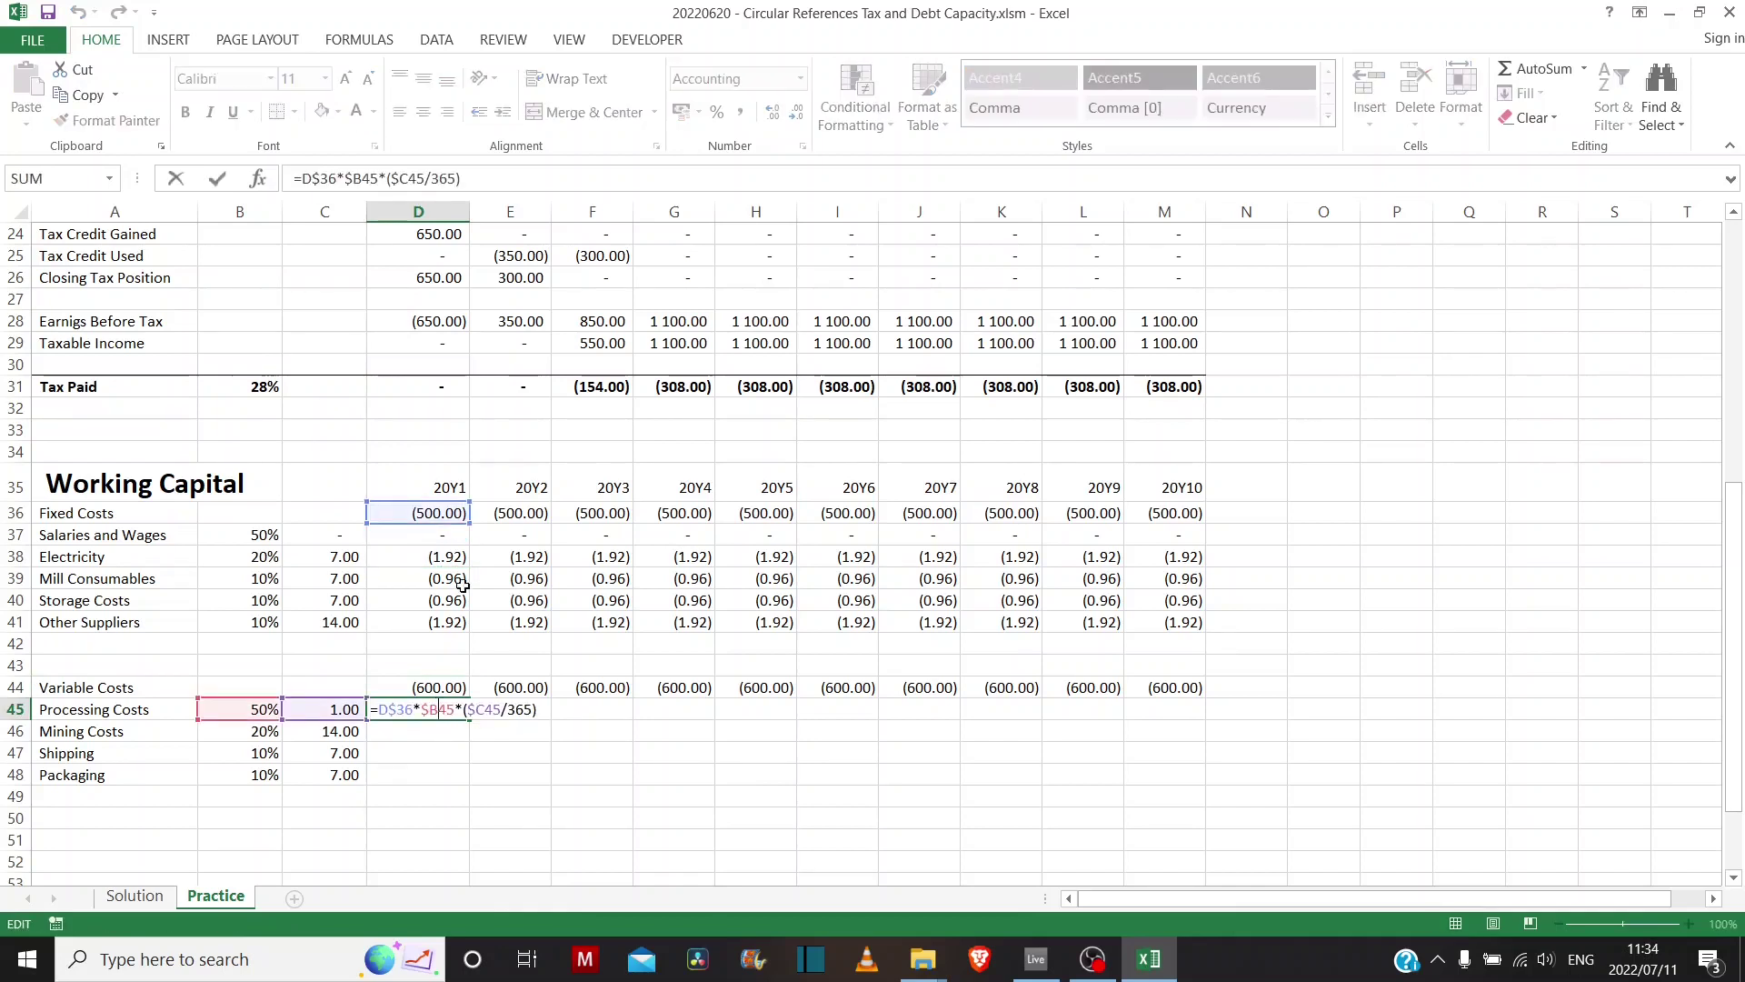
left_click_drag(443, 529, 1208, 793)
key("Return")
- Fill the Processing Costs formula down to Packaging (row 48) and across to 20Y10
left_click(448, 708)
left_click(455, 731)
left_click(455, 711)
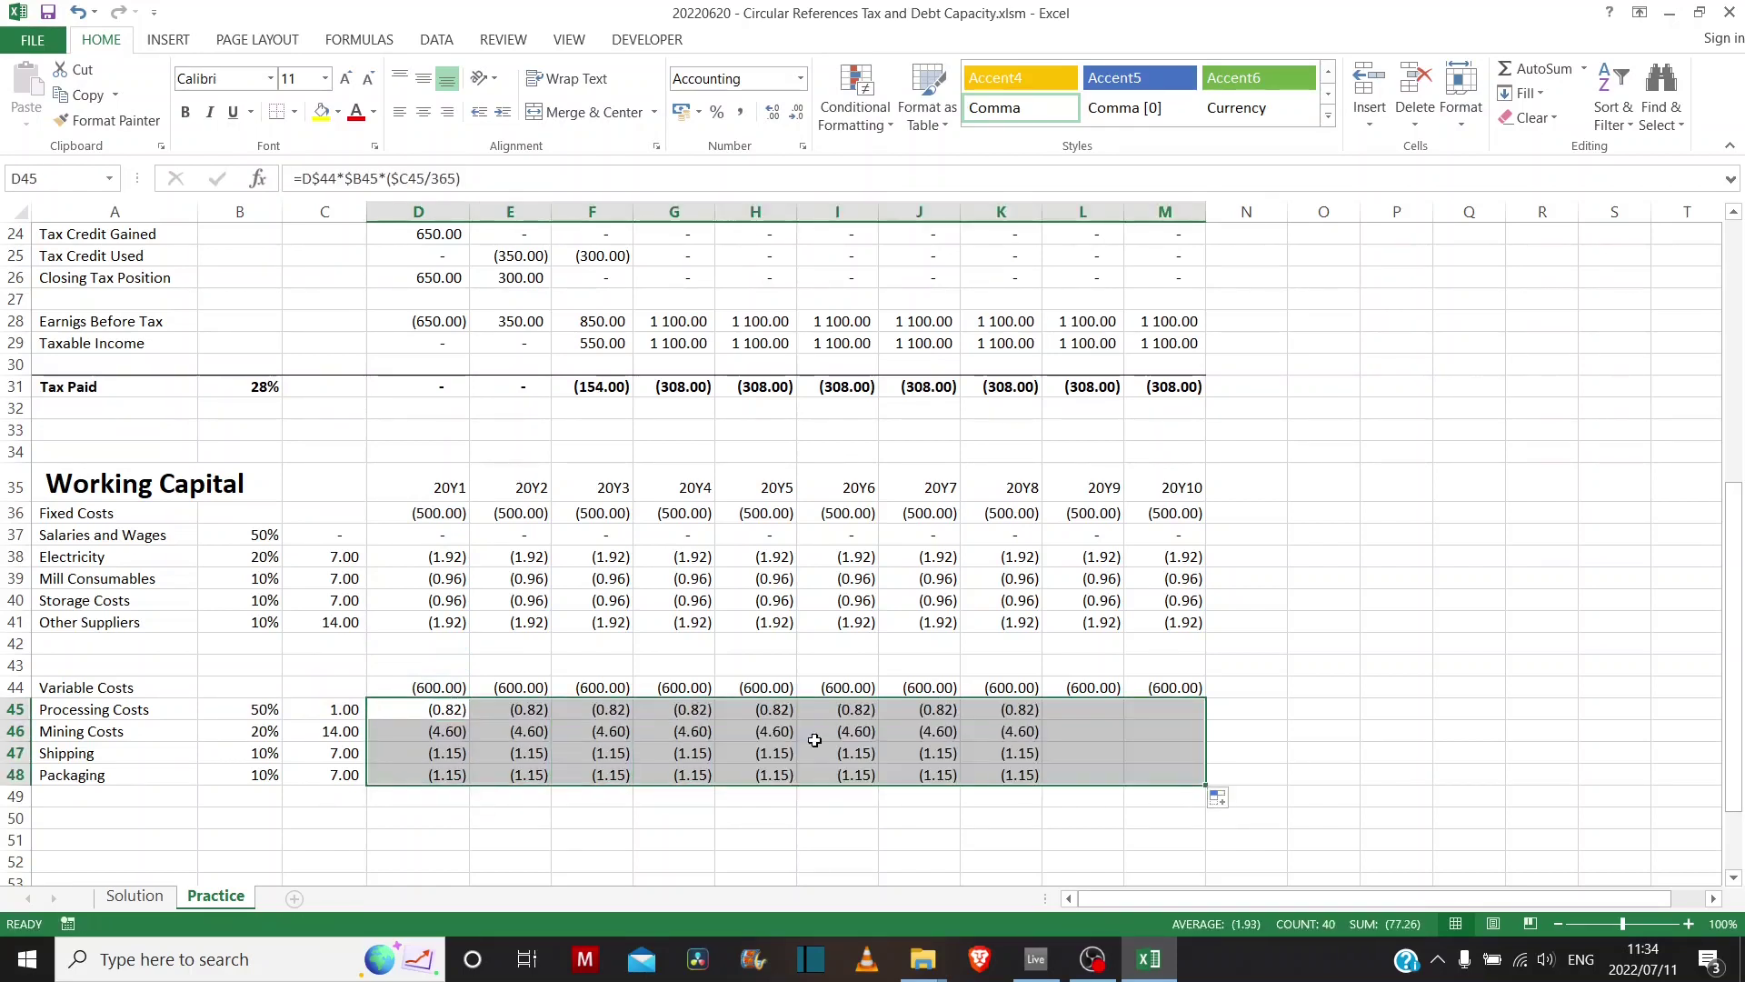
left_click(883, 754)
key("Home")
- Check the copied formulas in I47 and L48, then type 'Accounts Payable' in A51
double_click(868, 753)
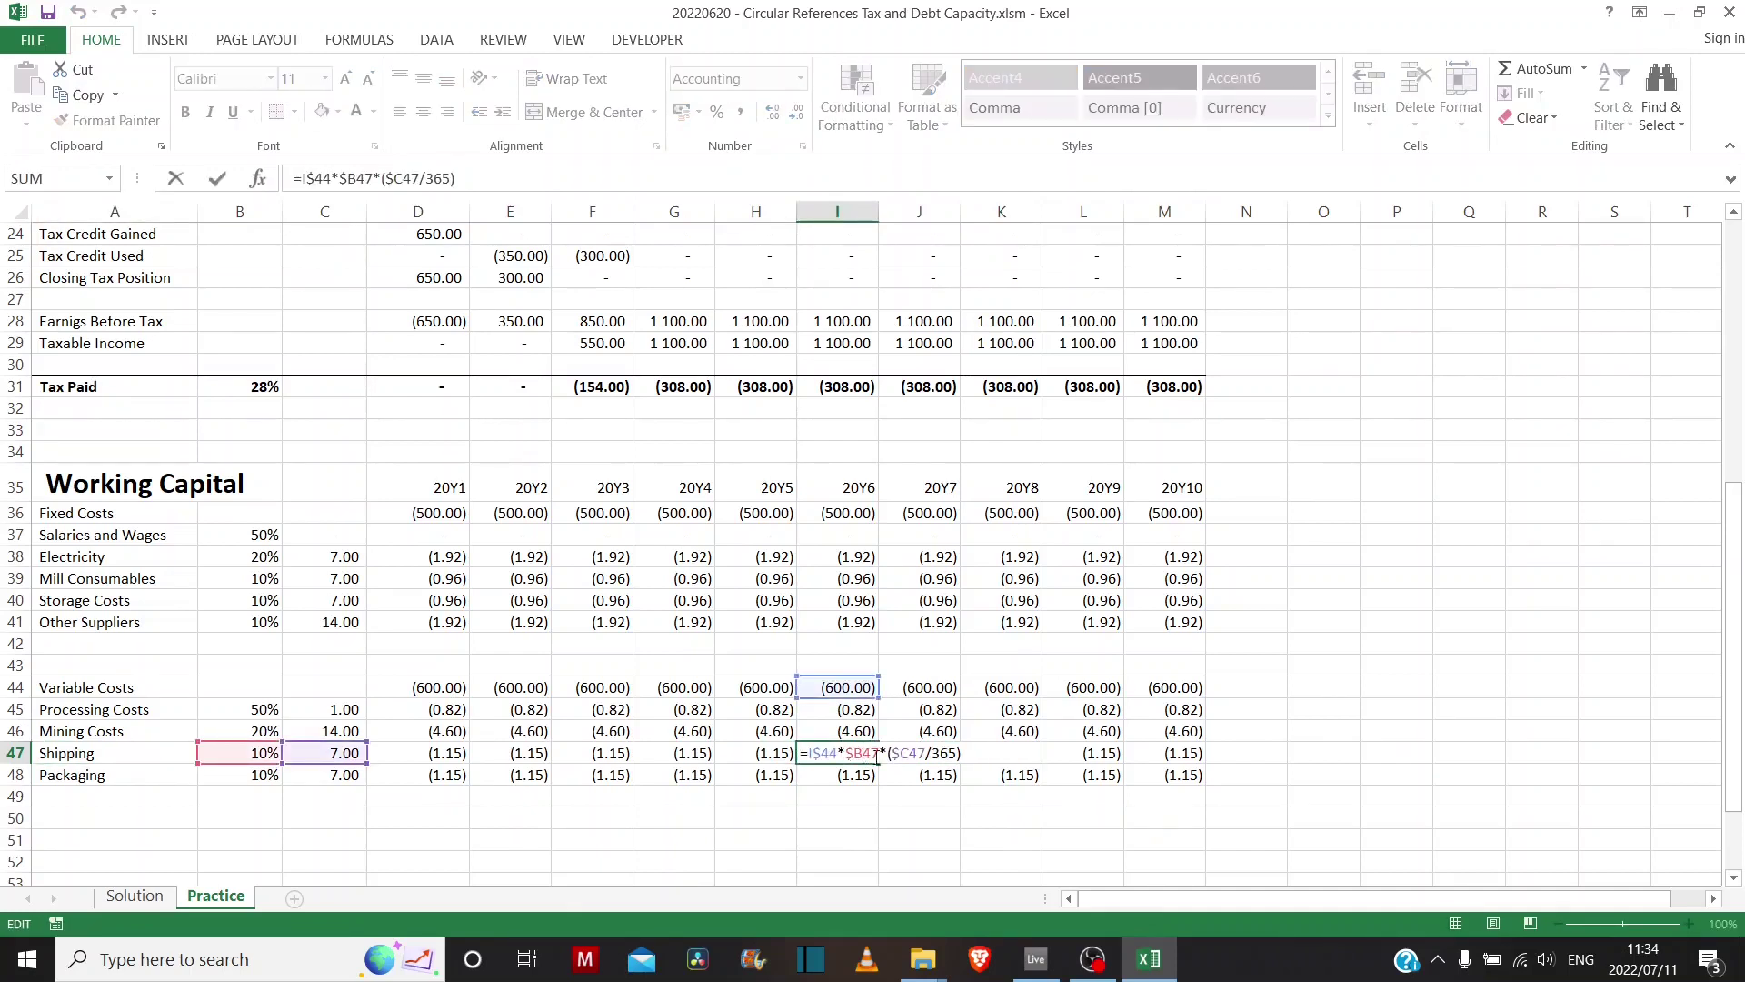
left_click(1090, 785)
double_click(1098, 774)
key("Escape")
left_click_drag(447, 711, 1144, 782)
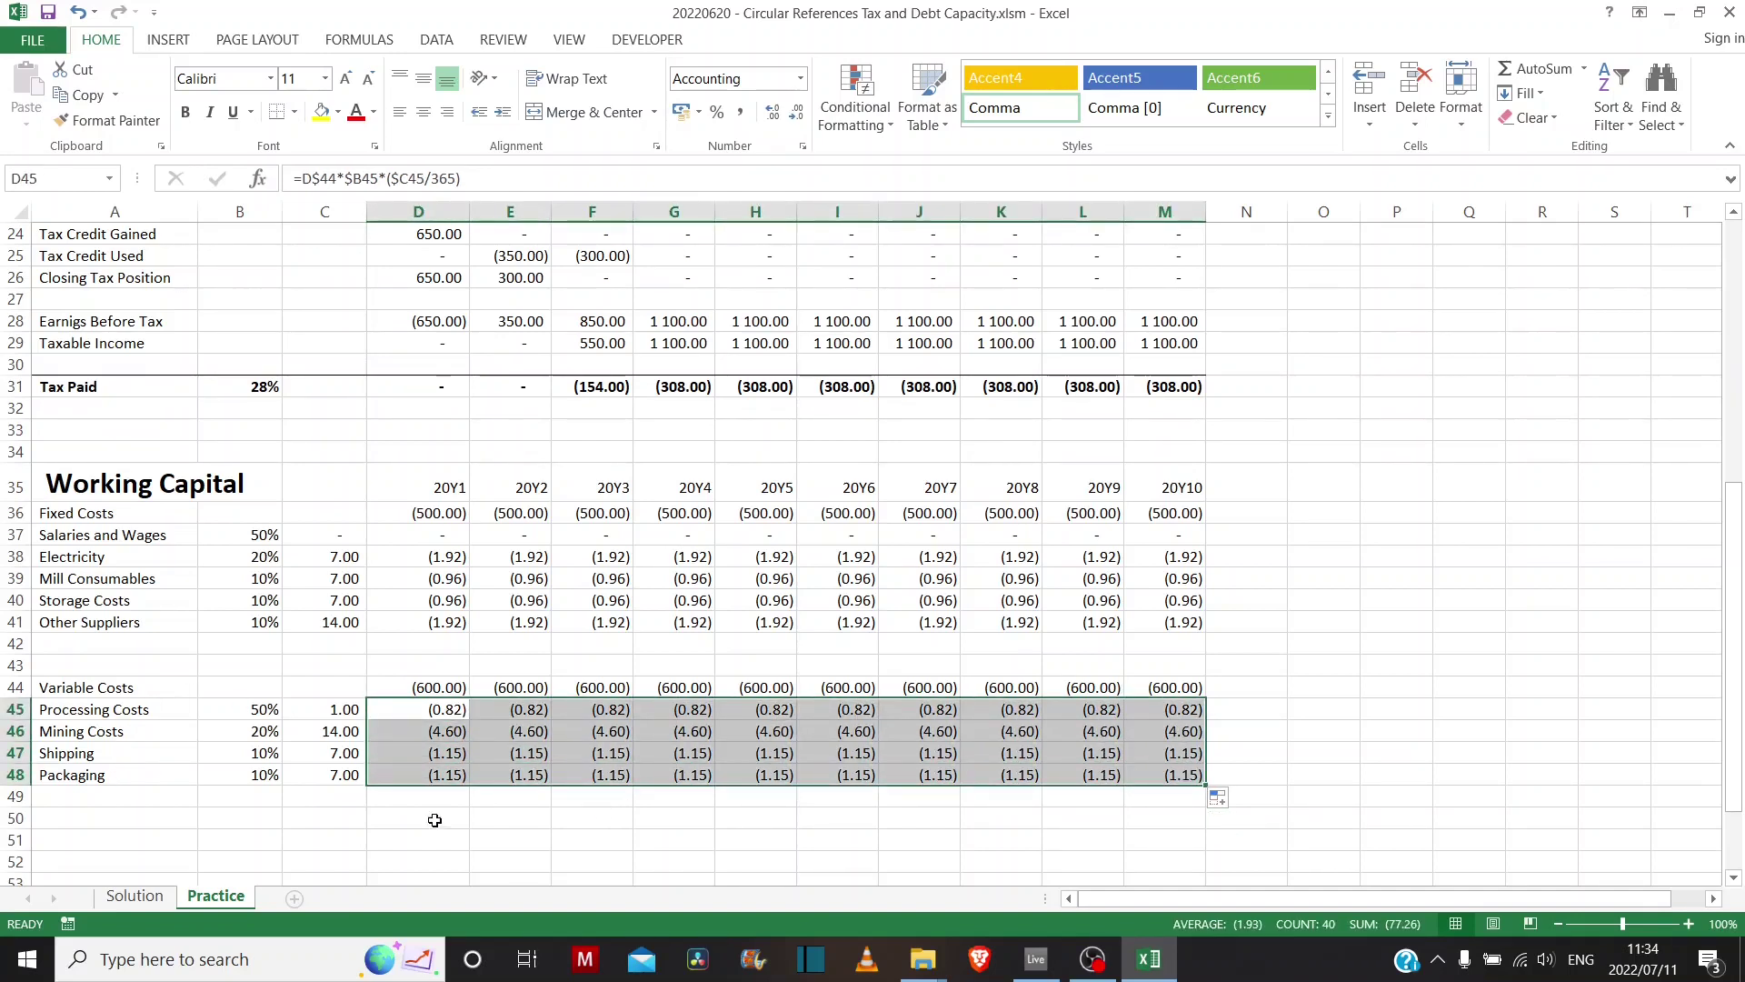
left_click(87, 840)
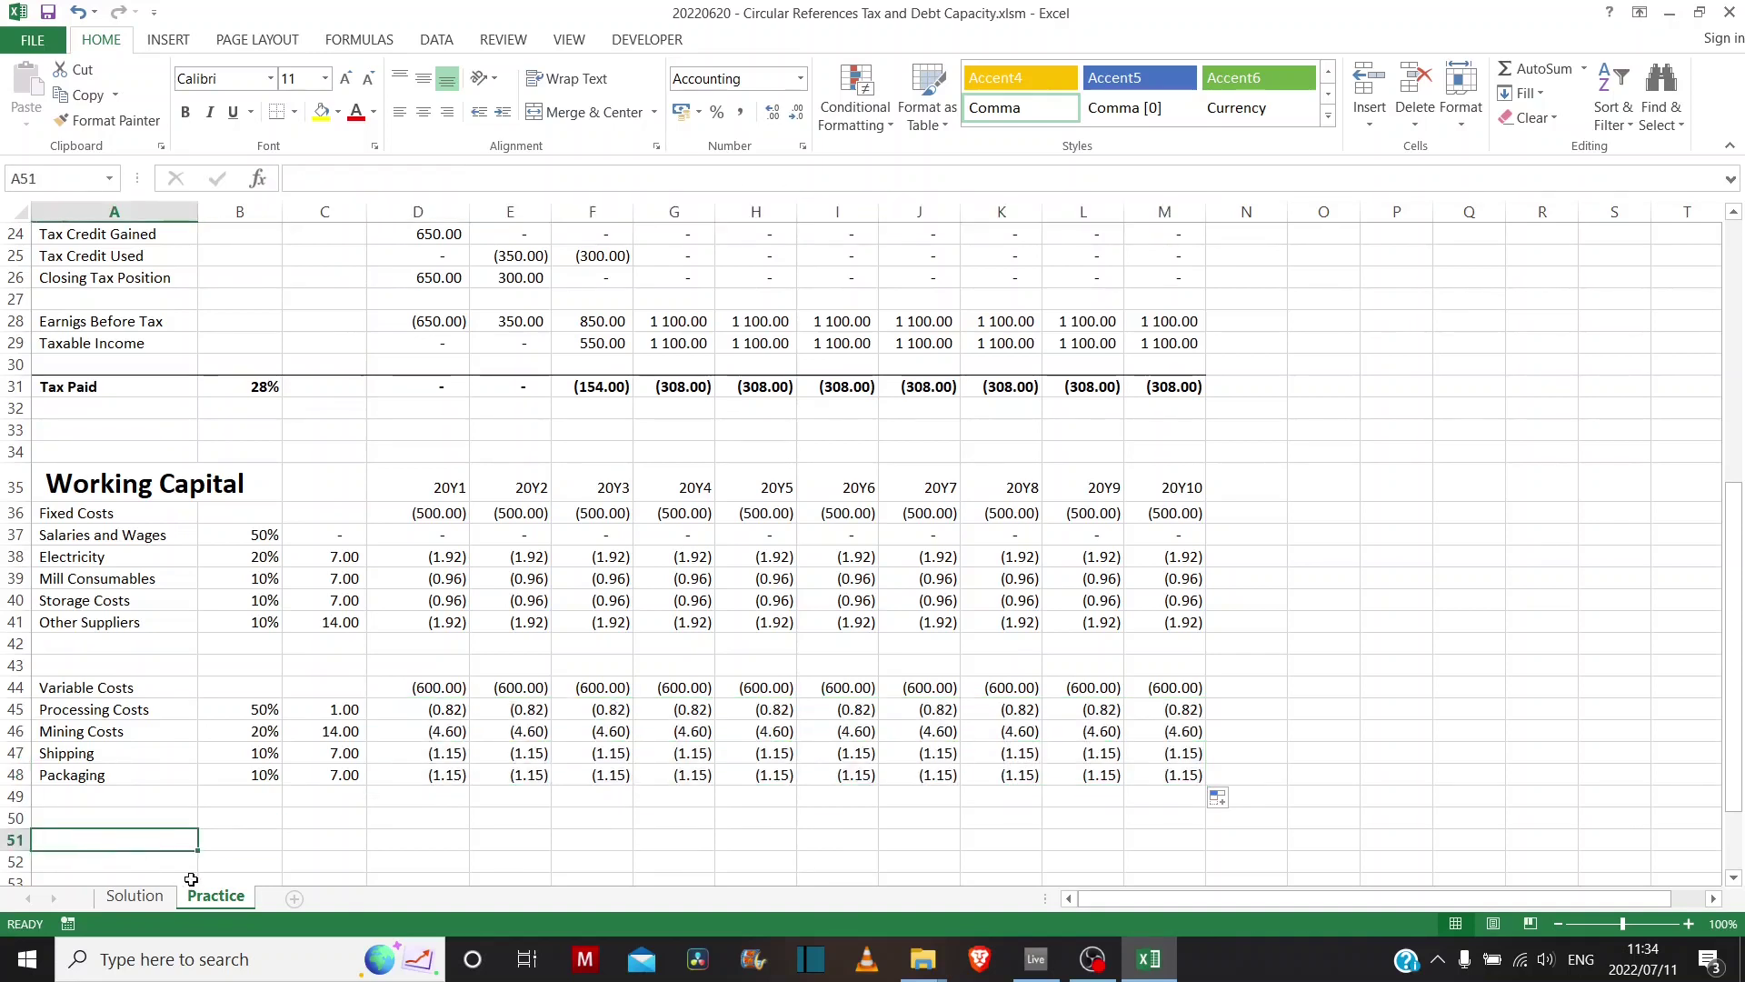
type("Acc")
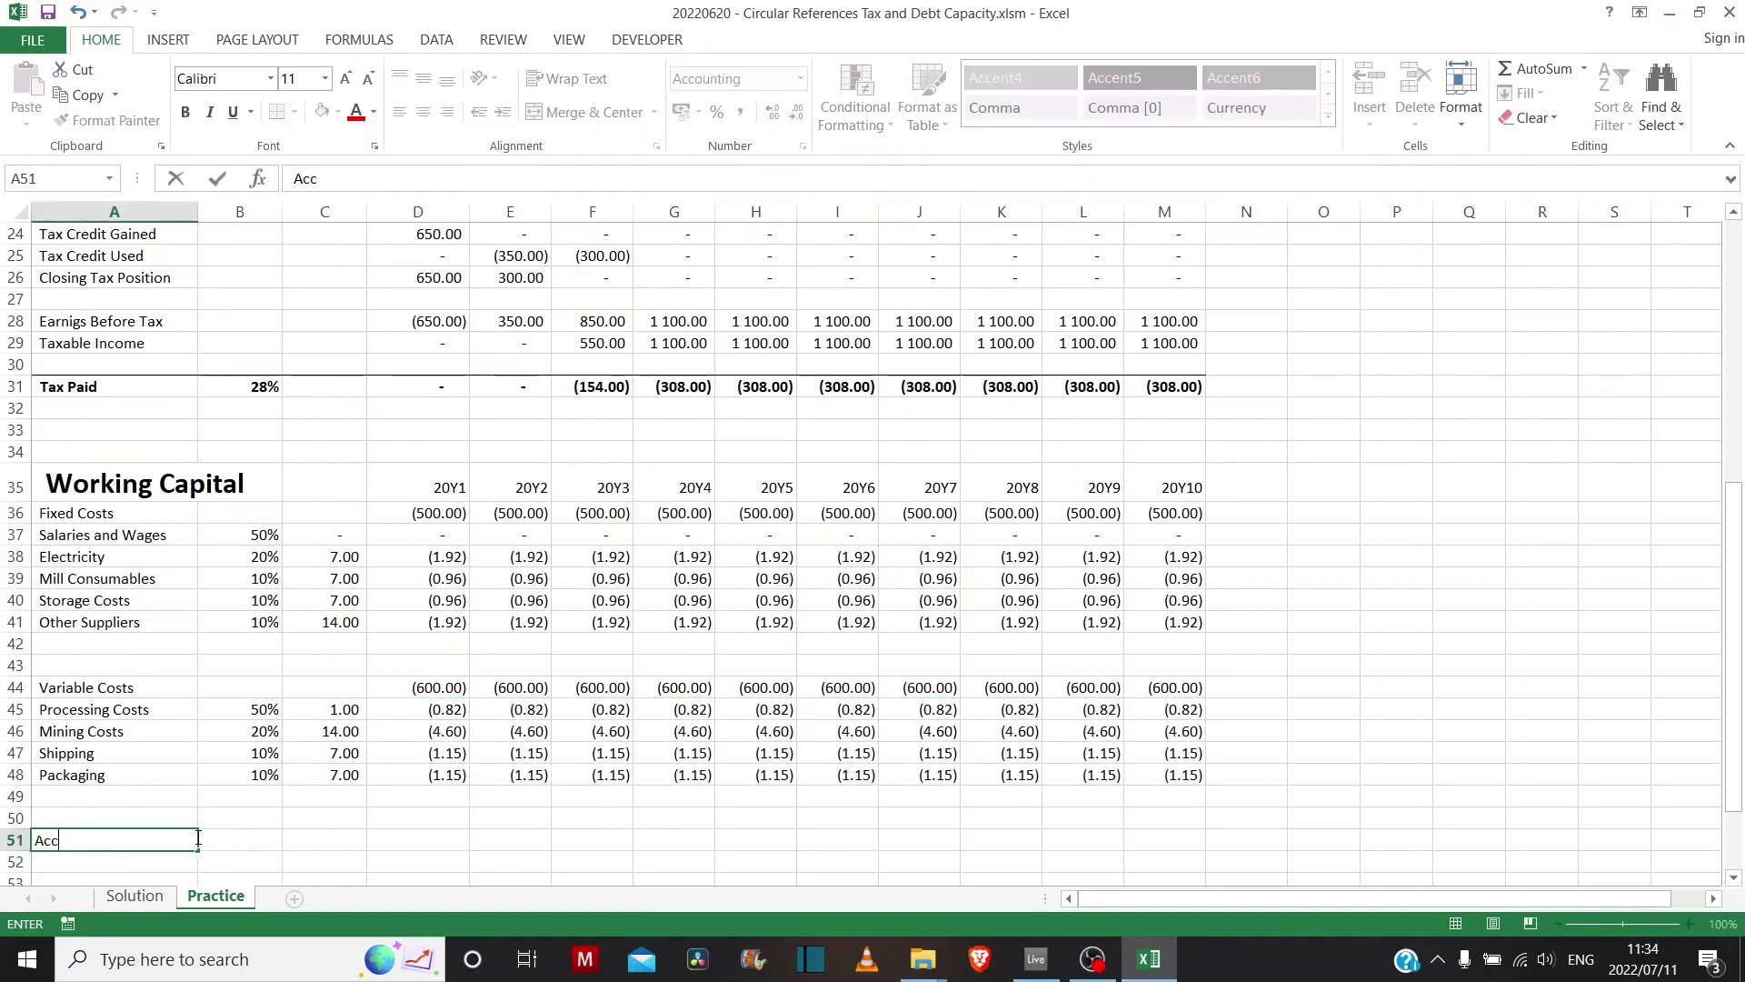
type("ounts Paya")
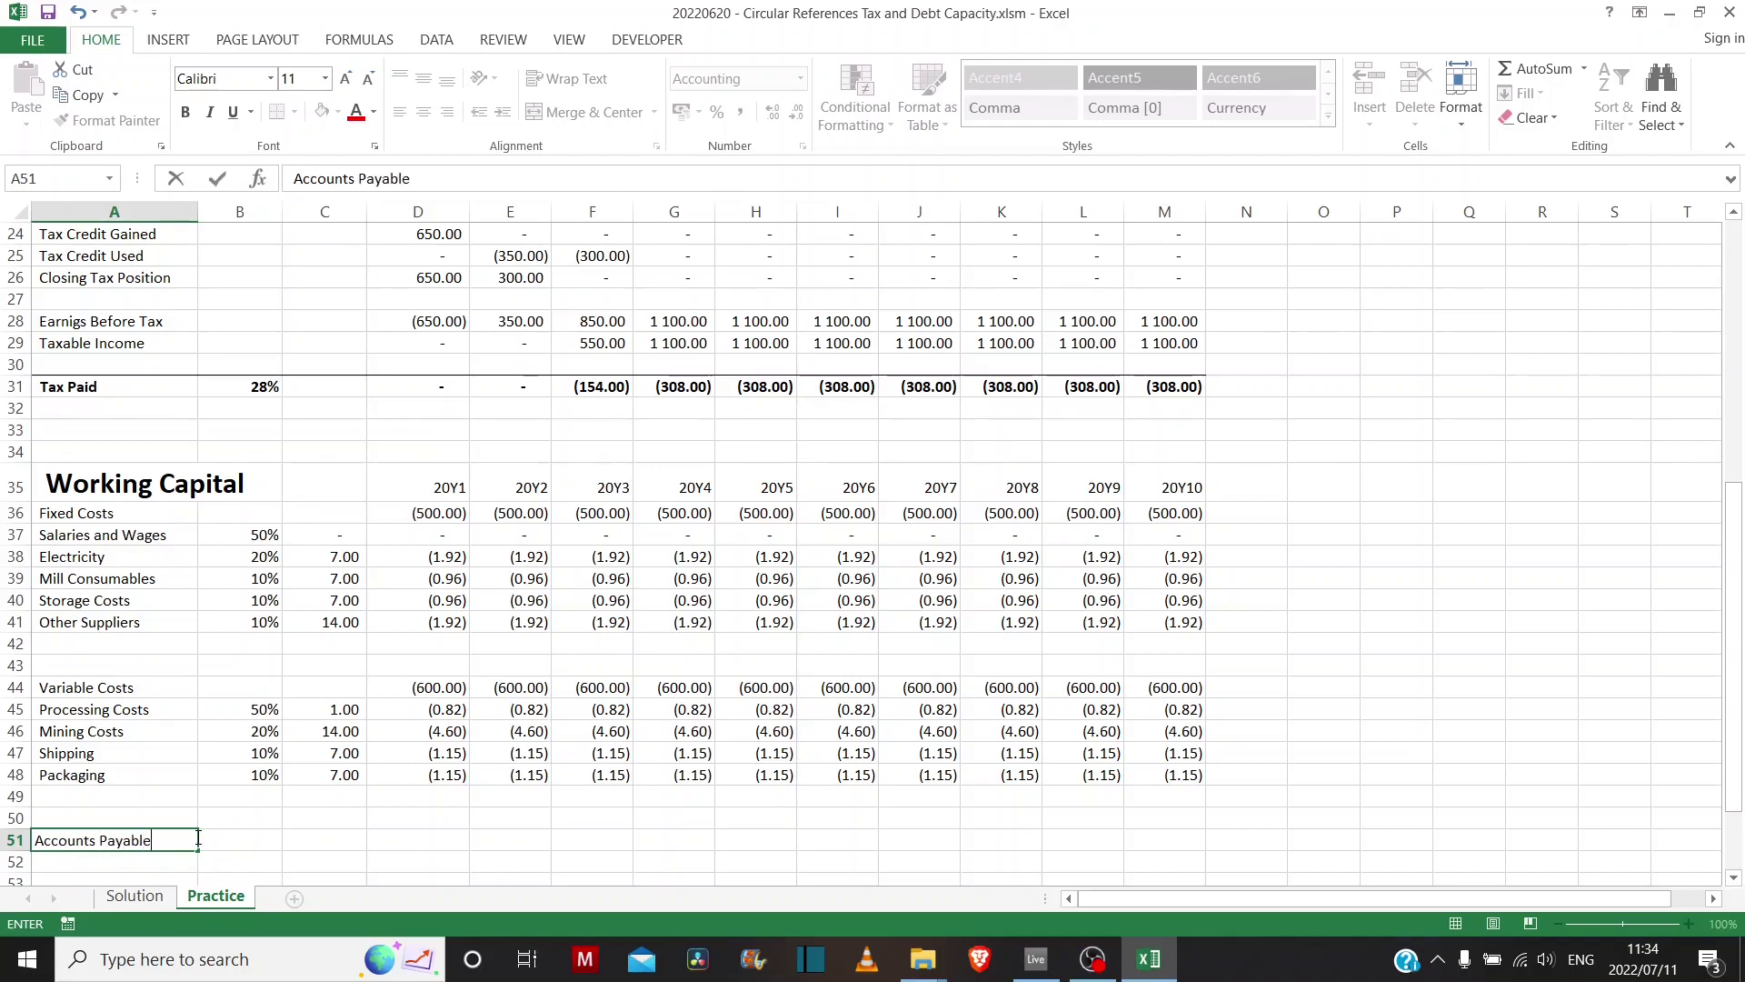
type("ble")
- Enter =SUM(D37:D41,D45:D48) in D51 as the 20Y1 Accounts Payable total
key("Right")
key("Right")
key("Left")
key("Right")
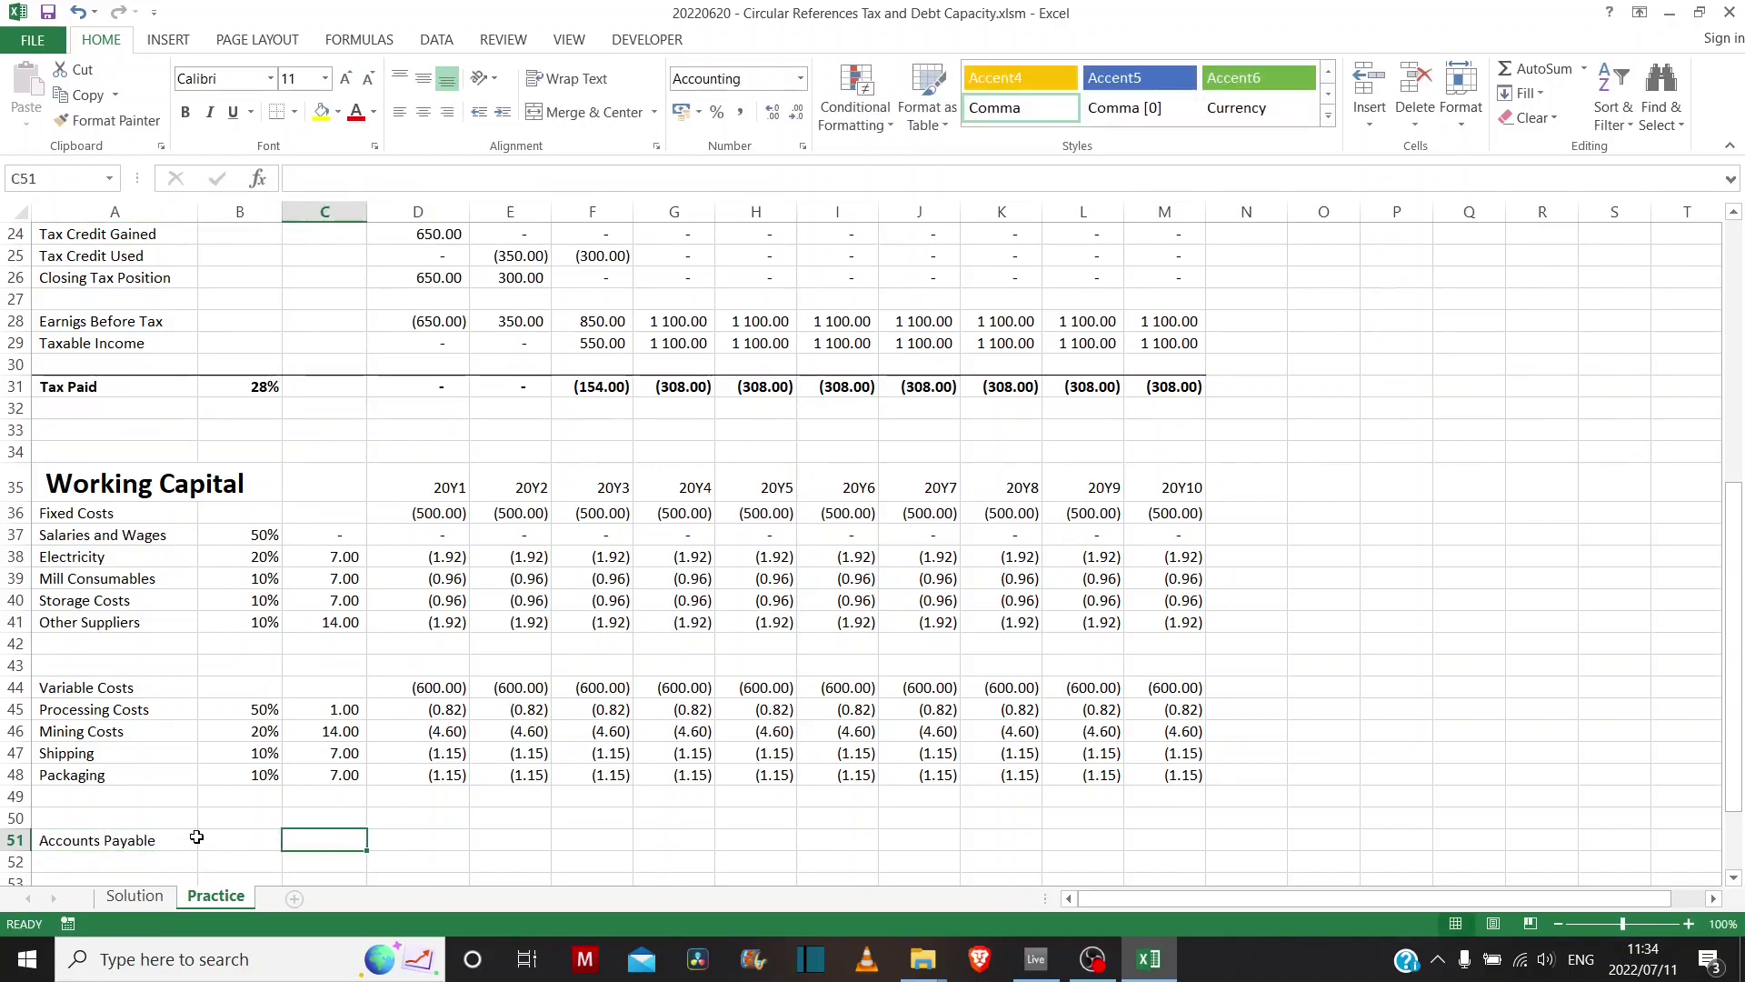
key("Right")
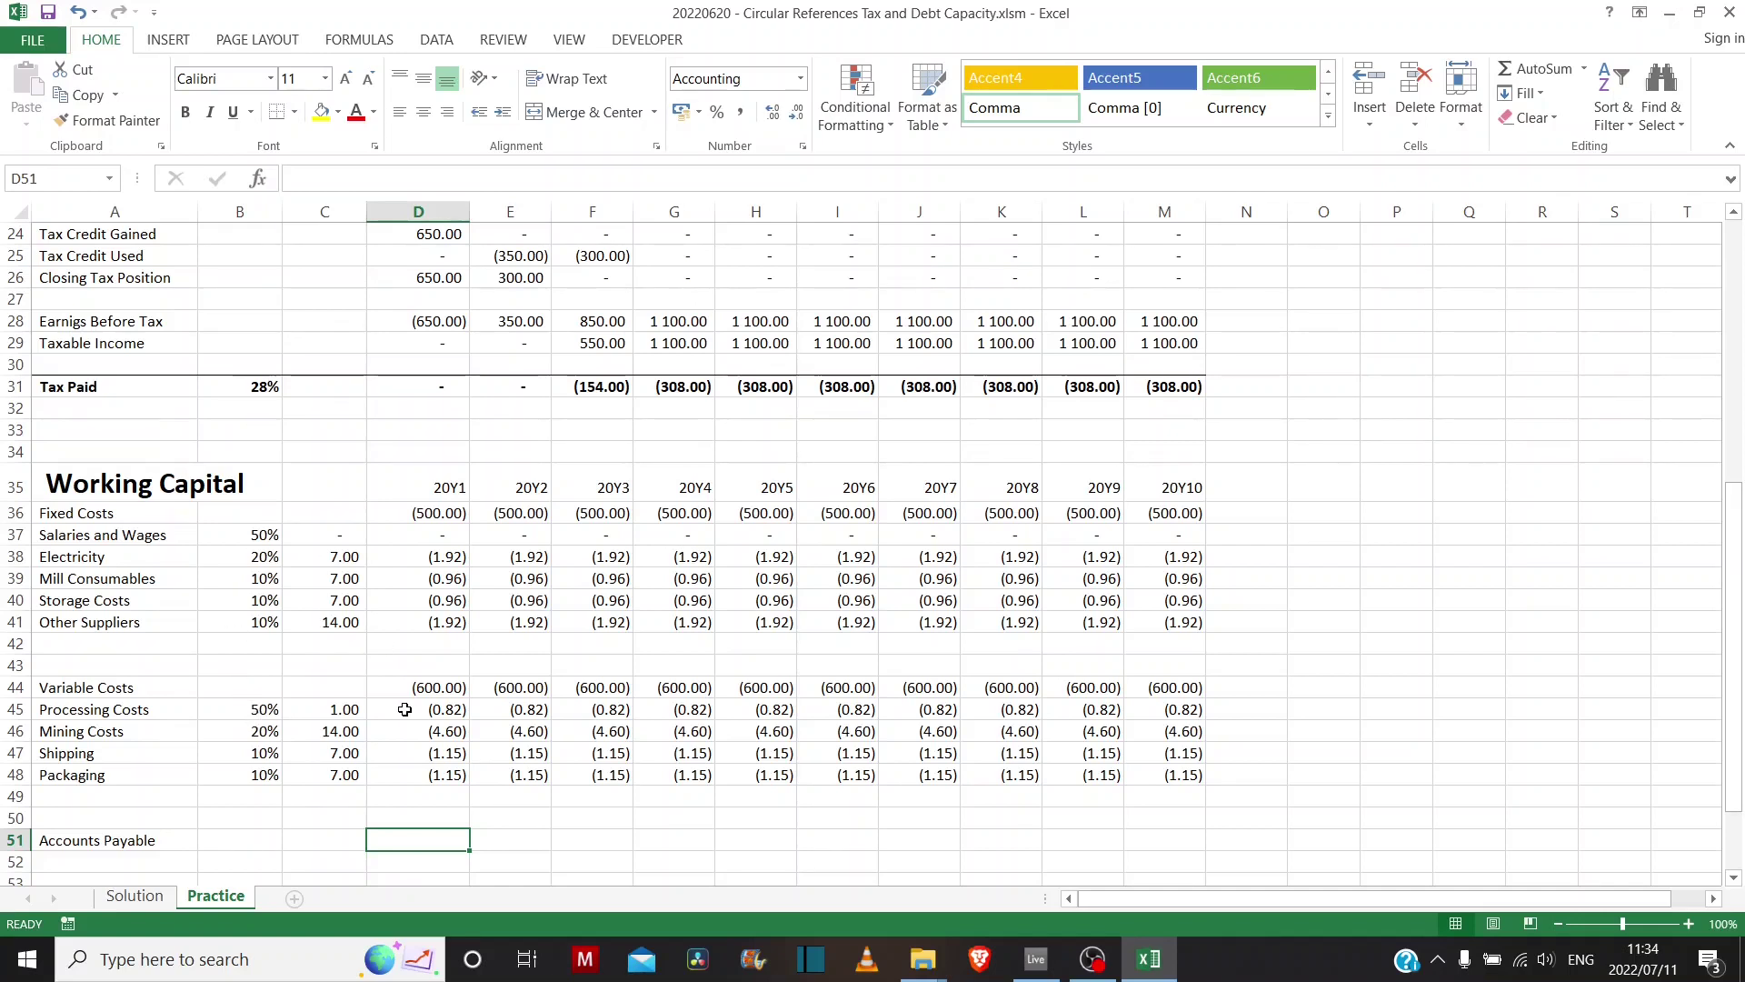
type("=sum(")
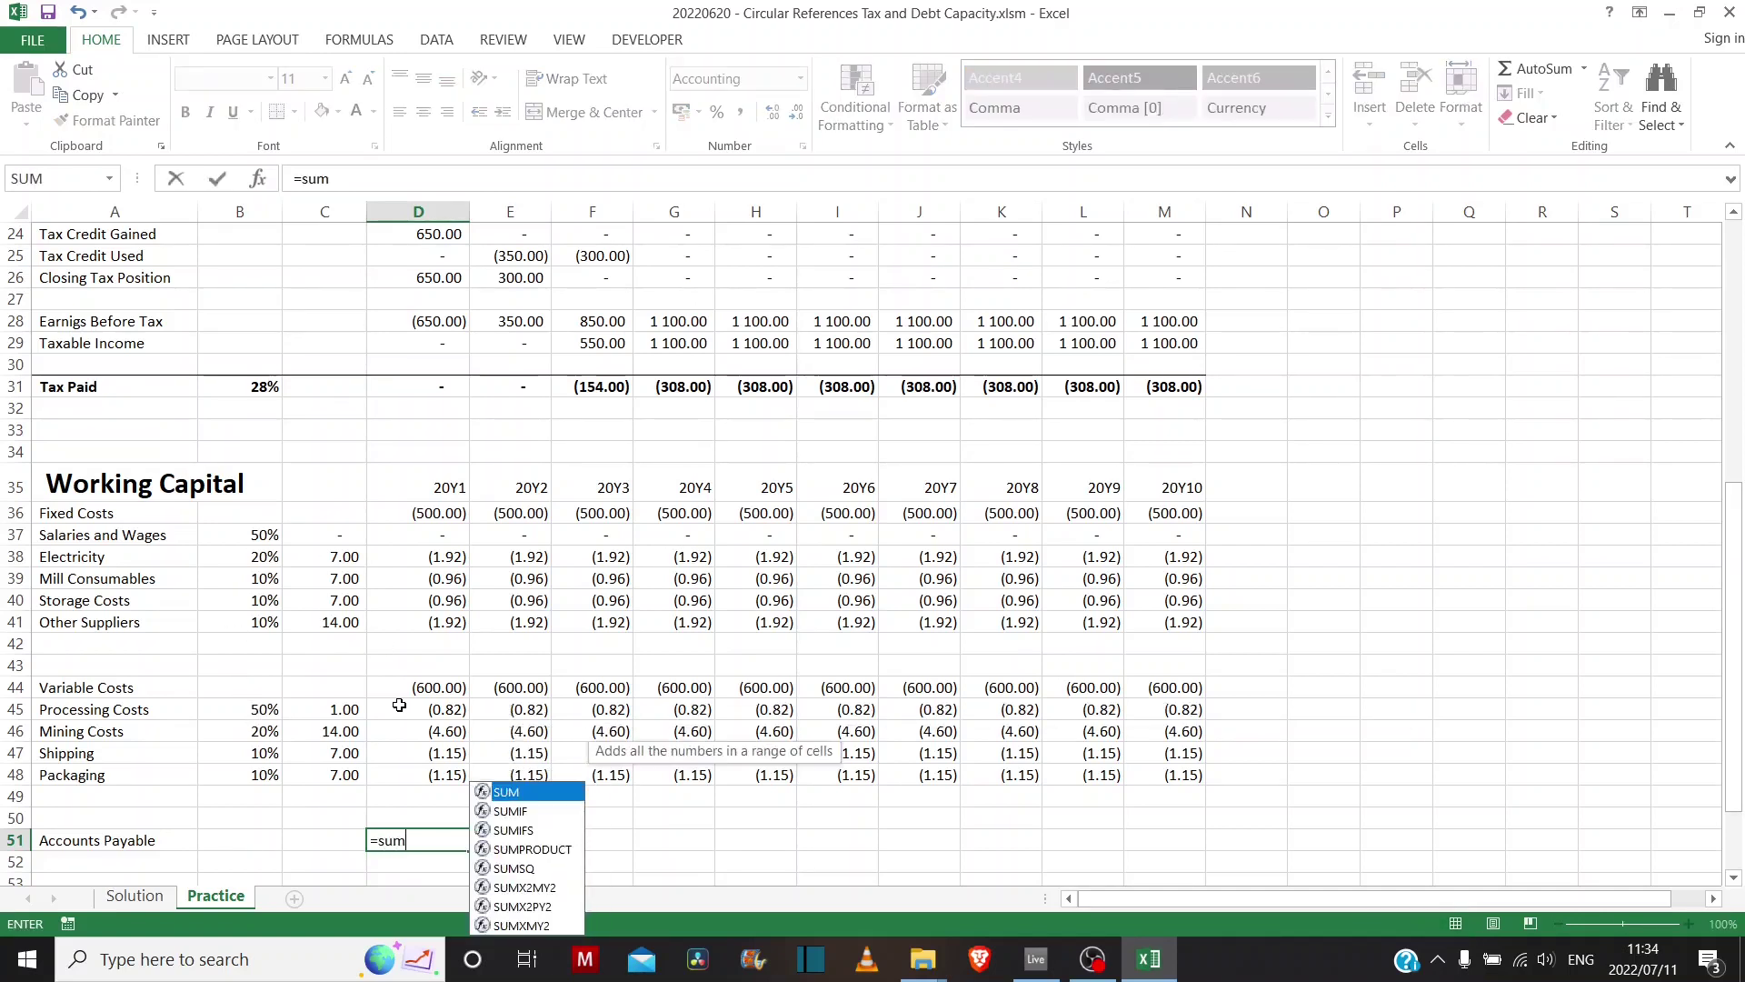
left_click_drag(443, 535, 446, 624)
type(",")
left_click_drag(447, 709, 454, 780)
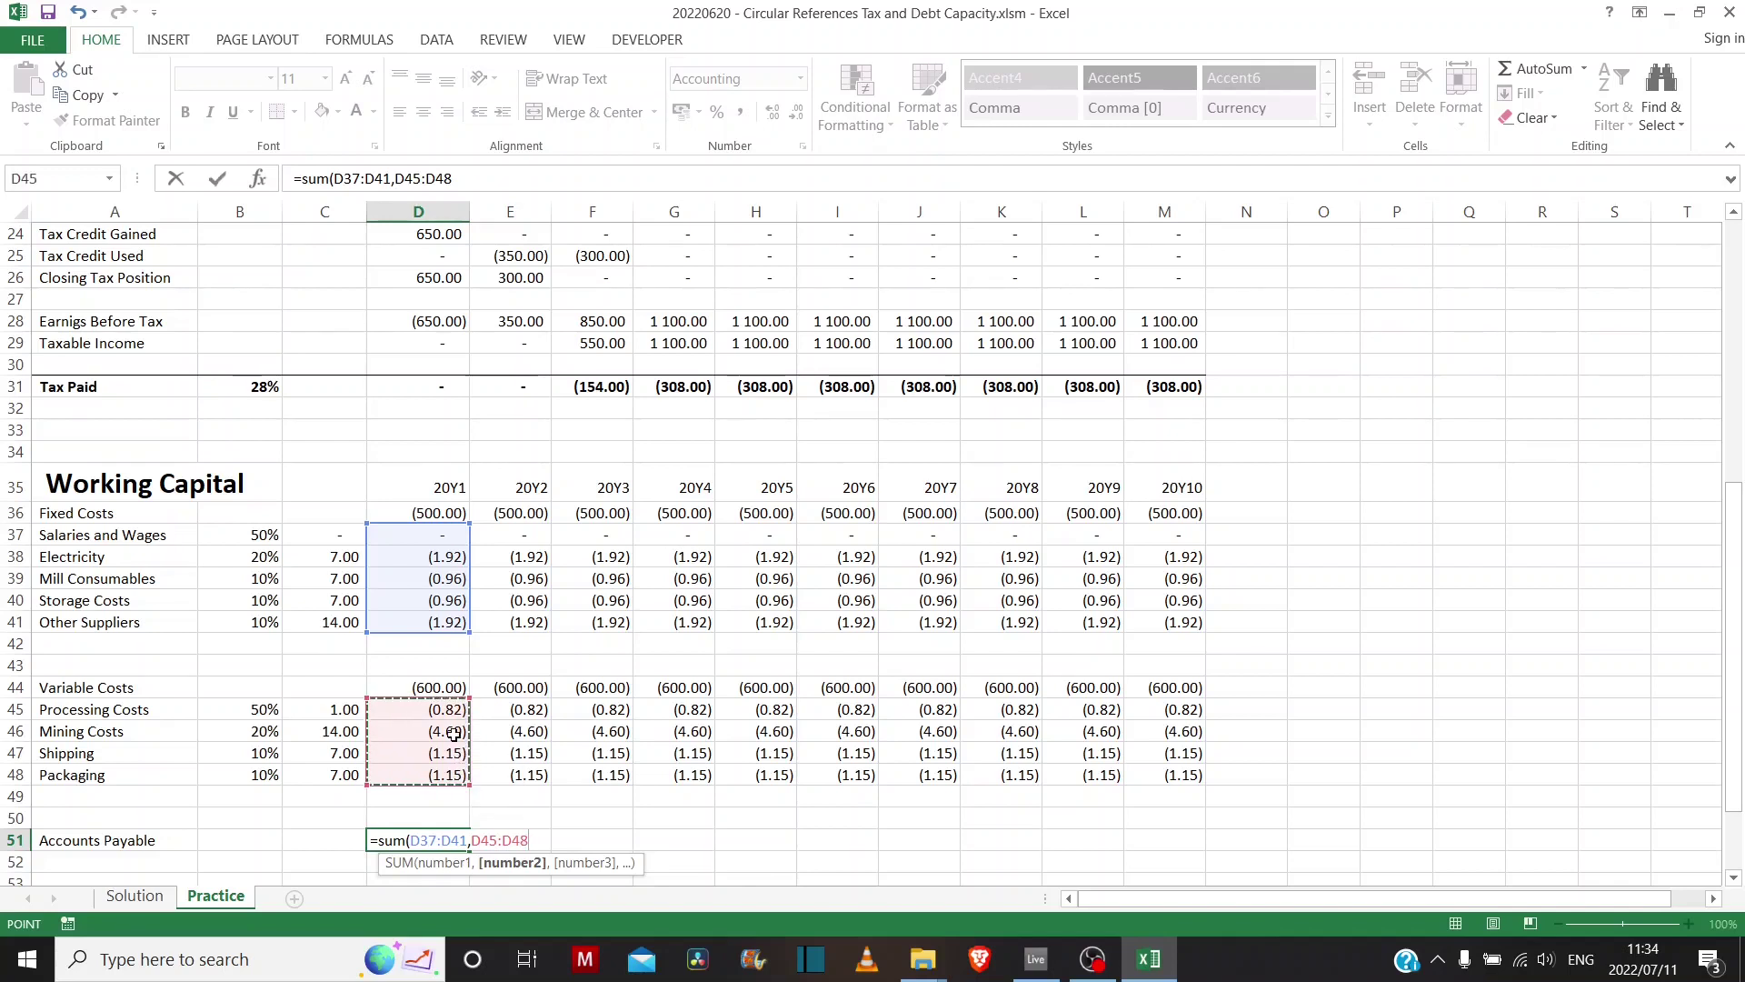
key("Return")
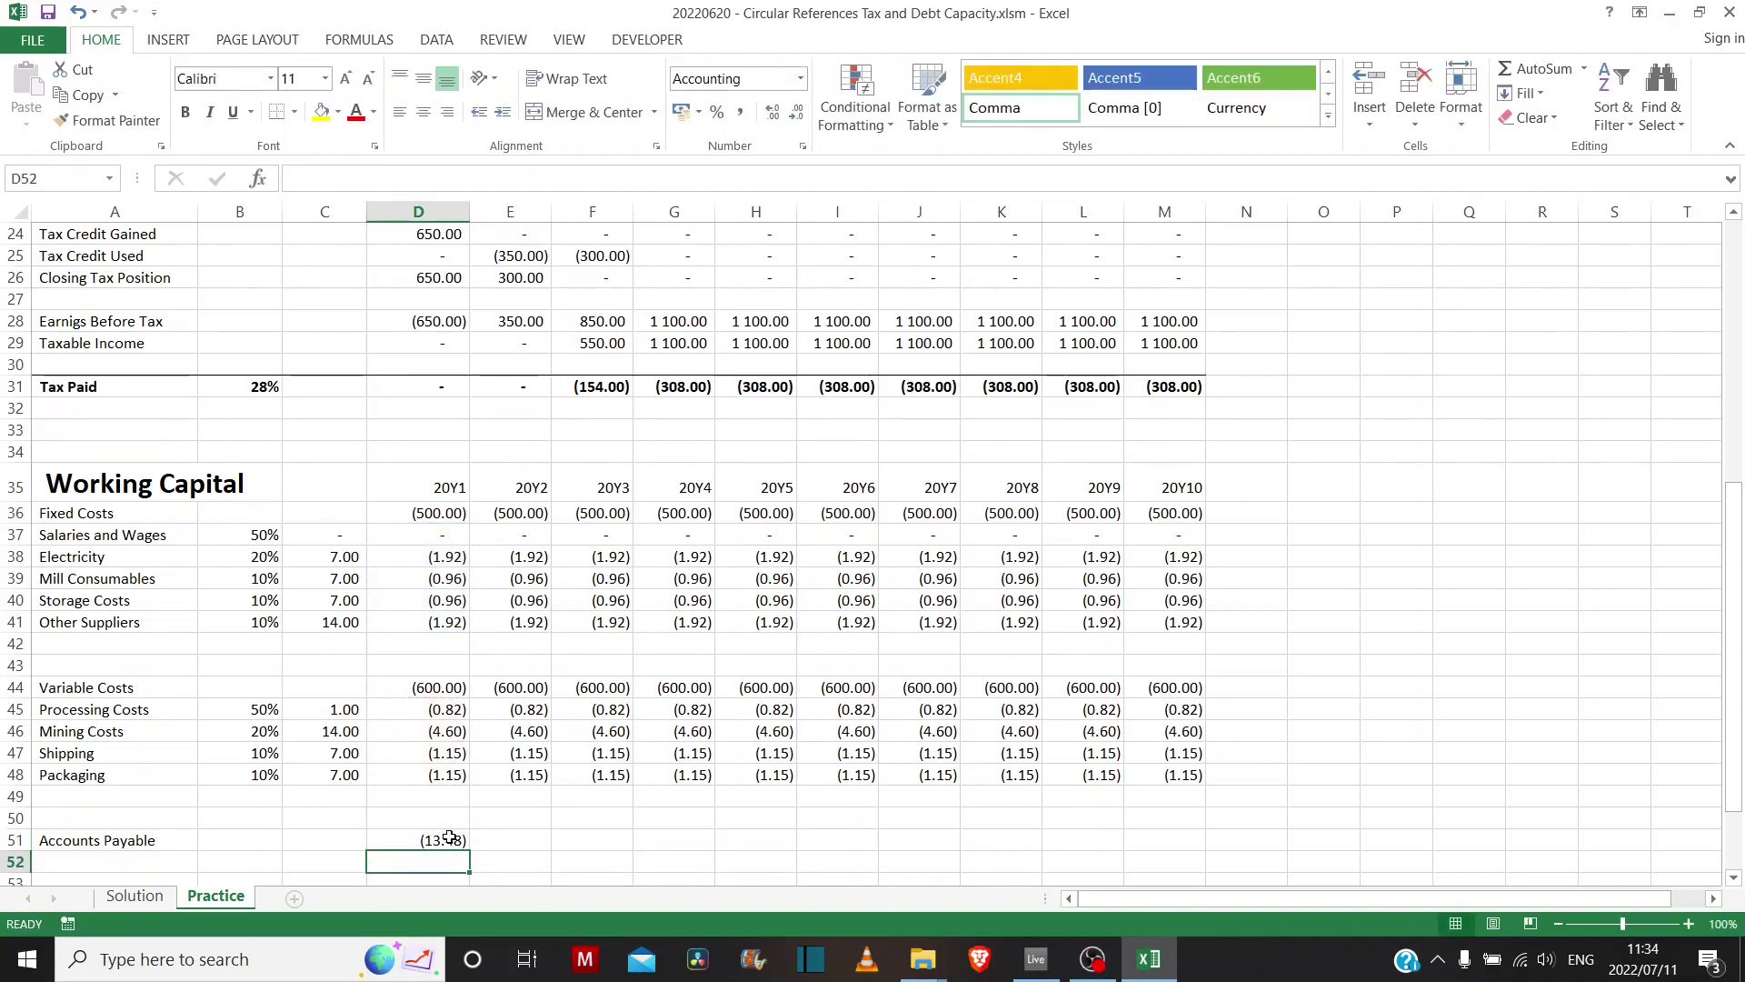
- Fill the Accounts Payable total across to 20Y10, showing (13.48) each year
left_click(450, 842)
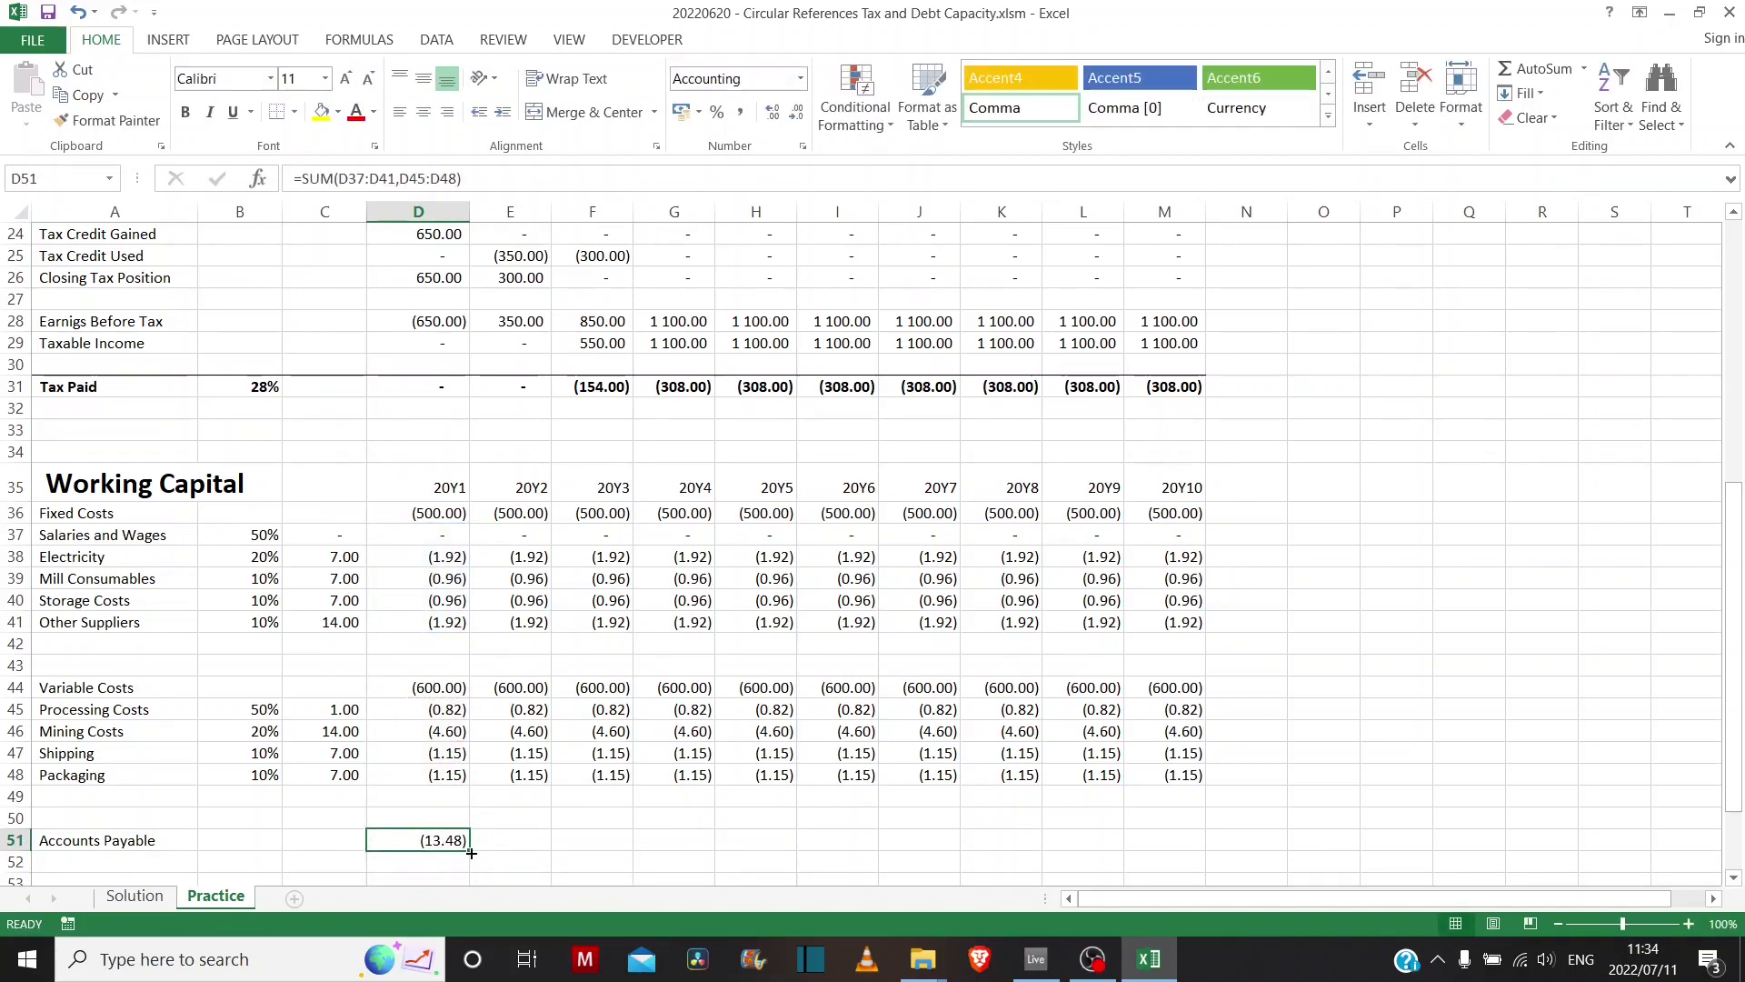
left_click_drag(471, 853, 471, 851)
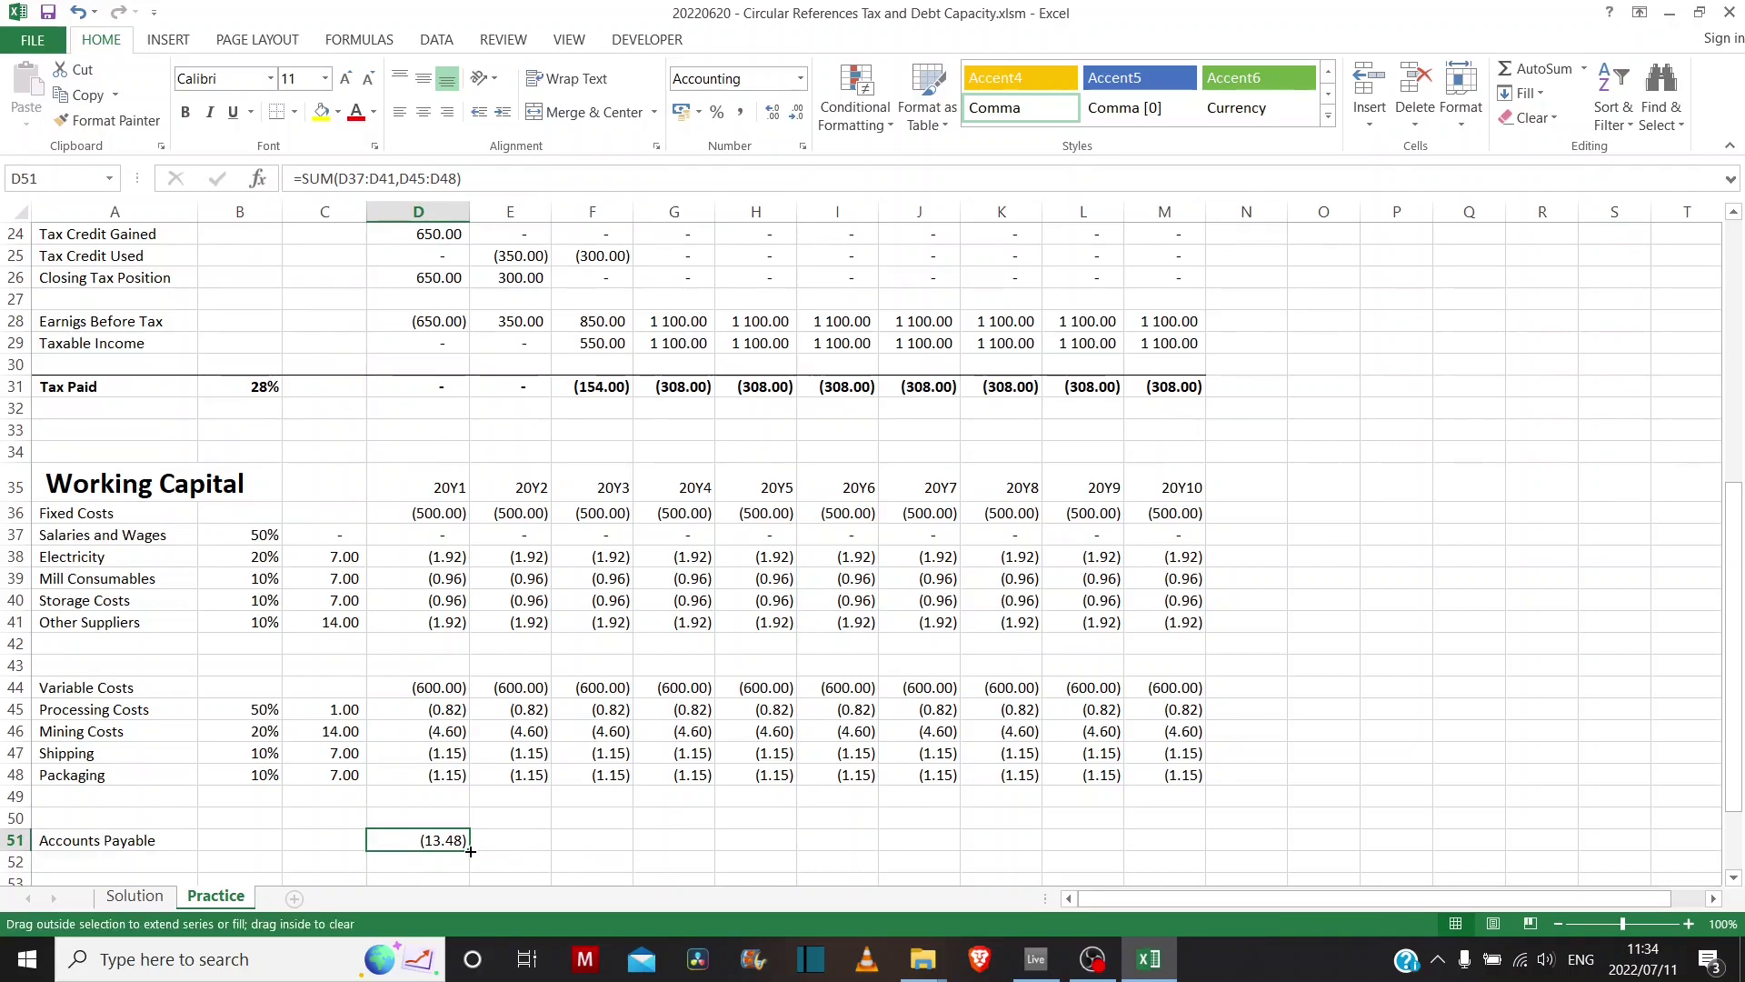
left_click_drag(471, 851, 1173, 849)
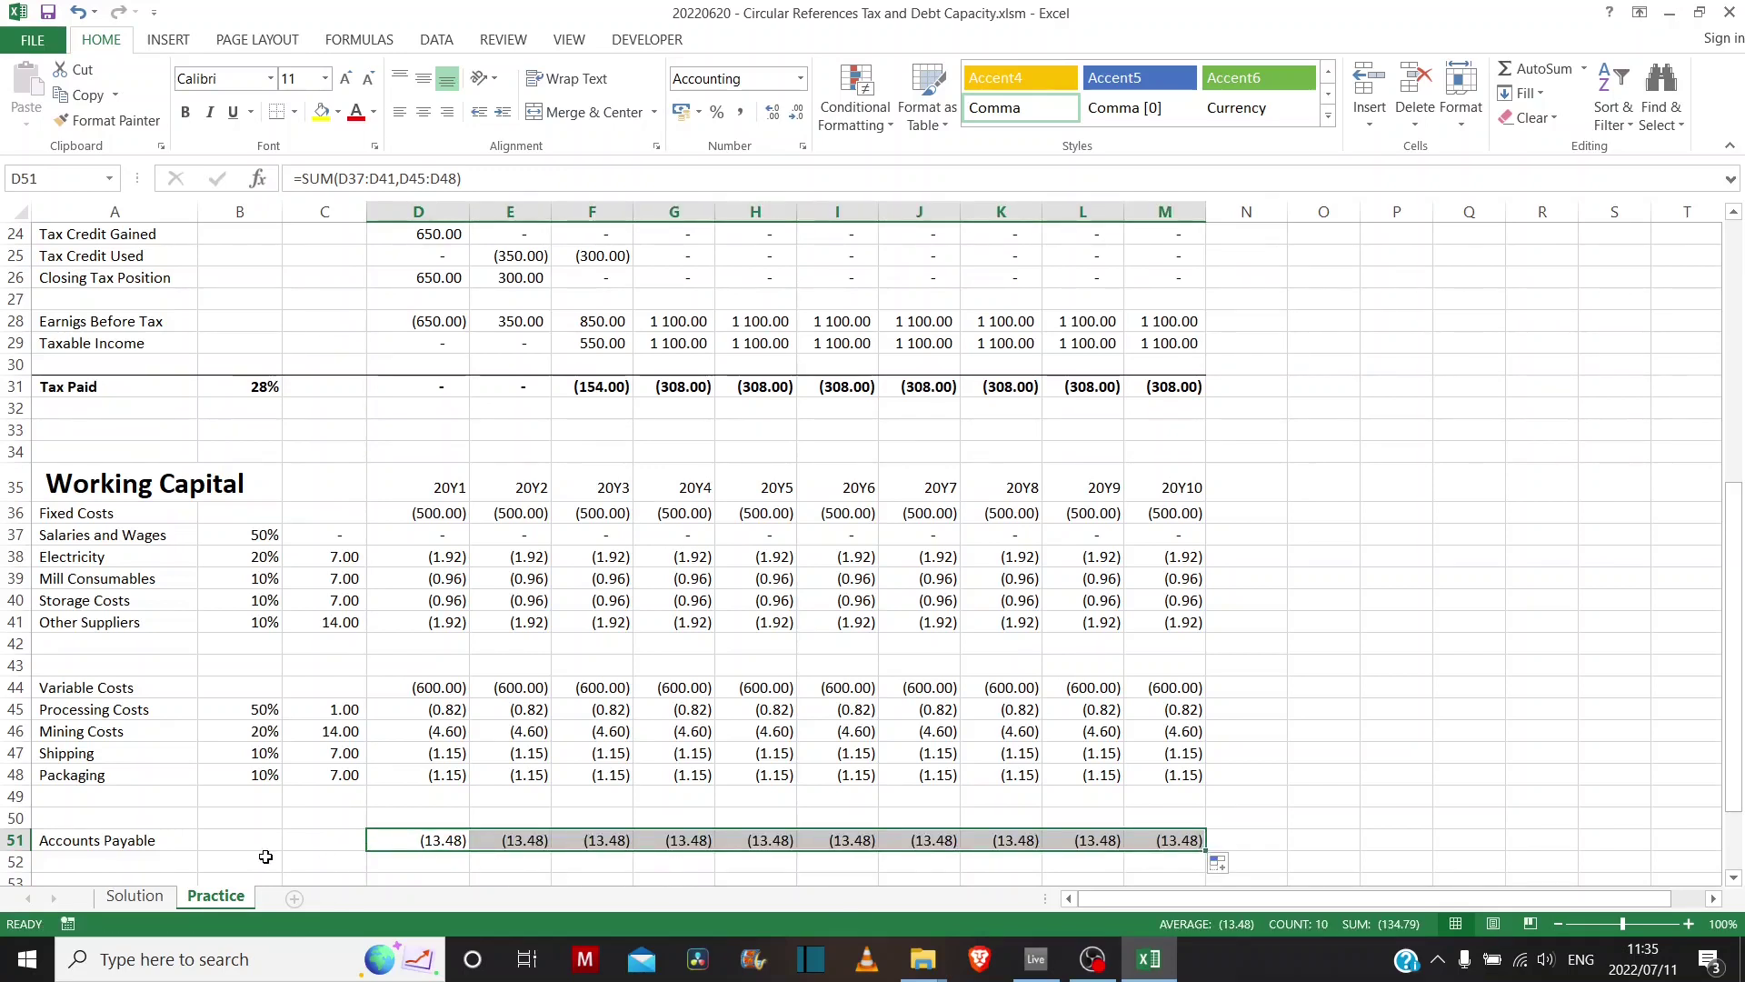
left_click(76, 860)
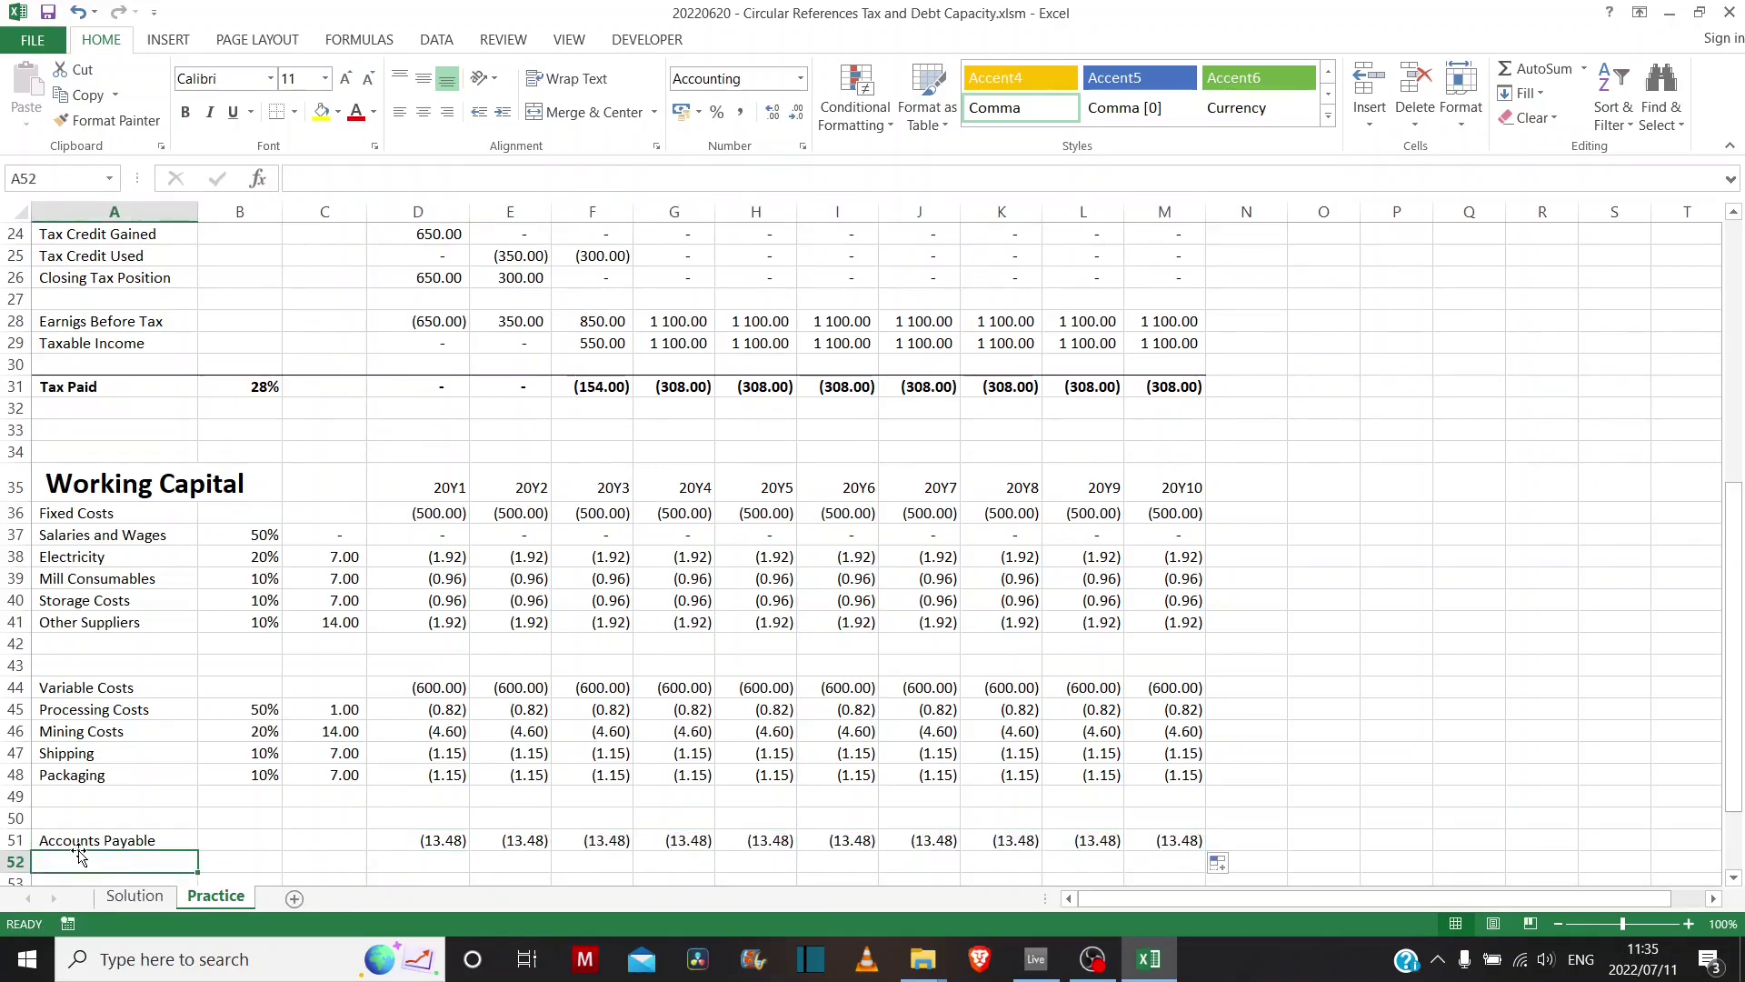
scroll(160, 776, "down", 2)
- Negate the 20Y1 Accounts Payable formula to =-SUM(D37:D41,D45:D48)
left_click(431, 719)
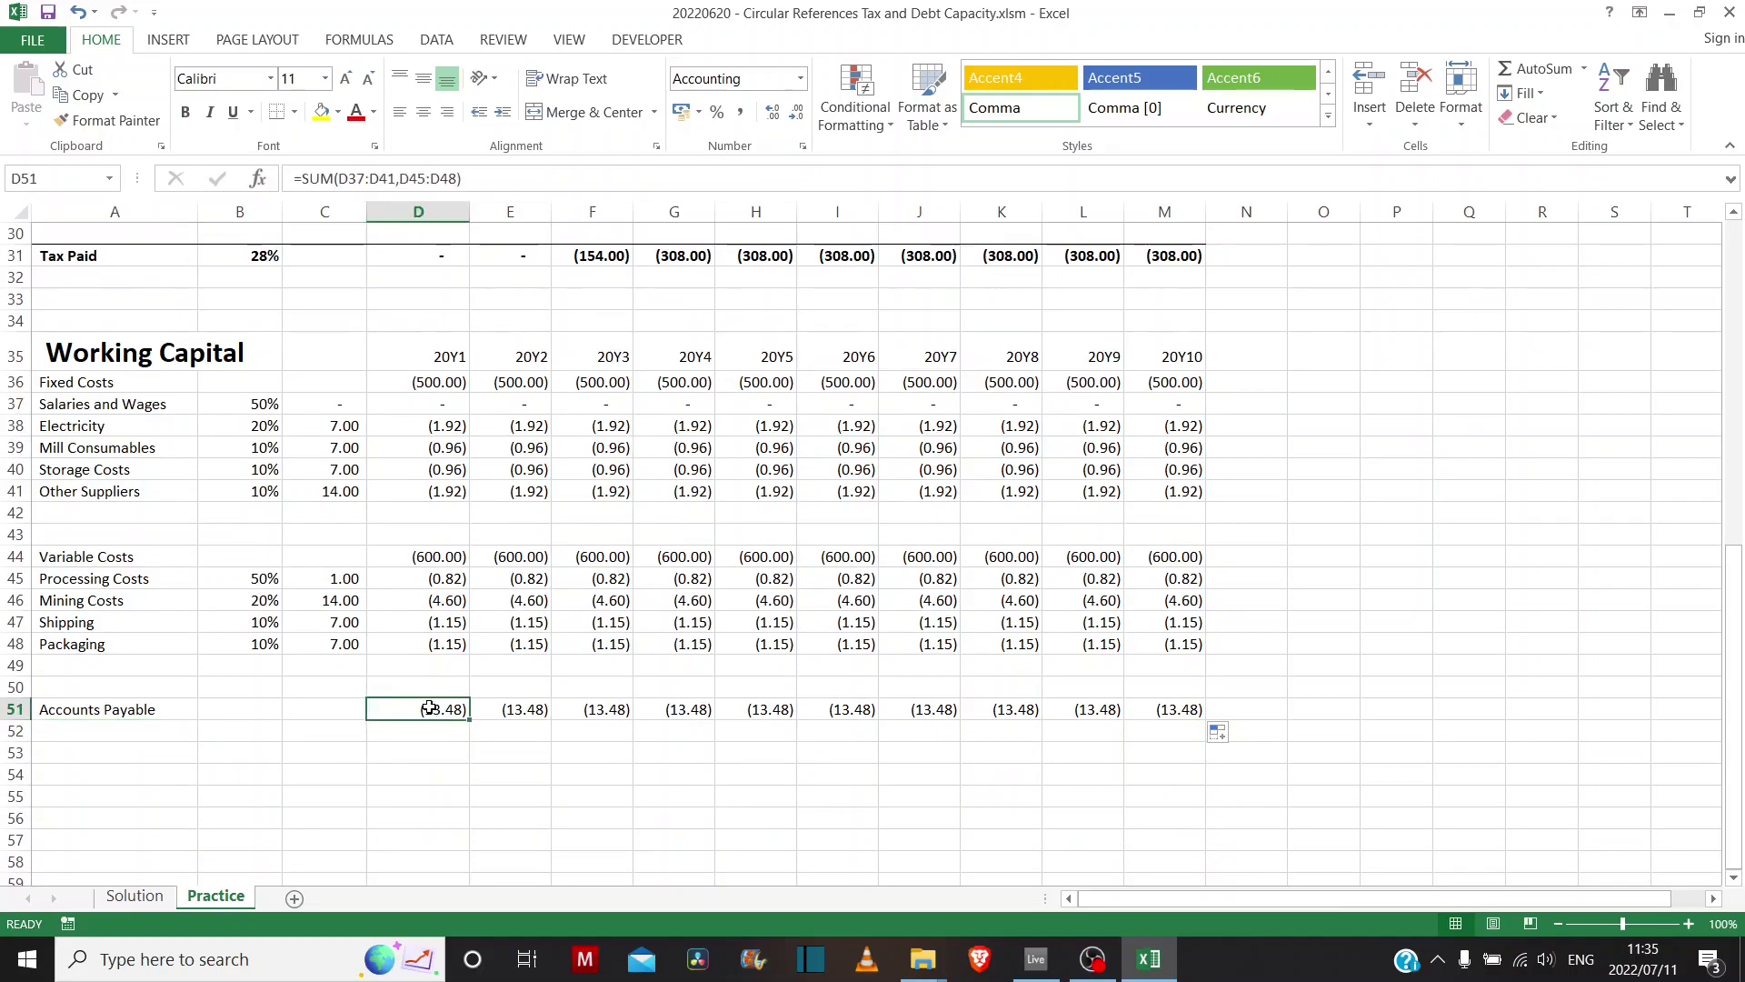
left_click(300, 177)
type("-")
key("ctrl+Return")
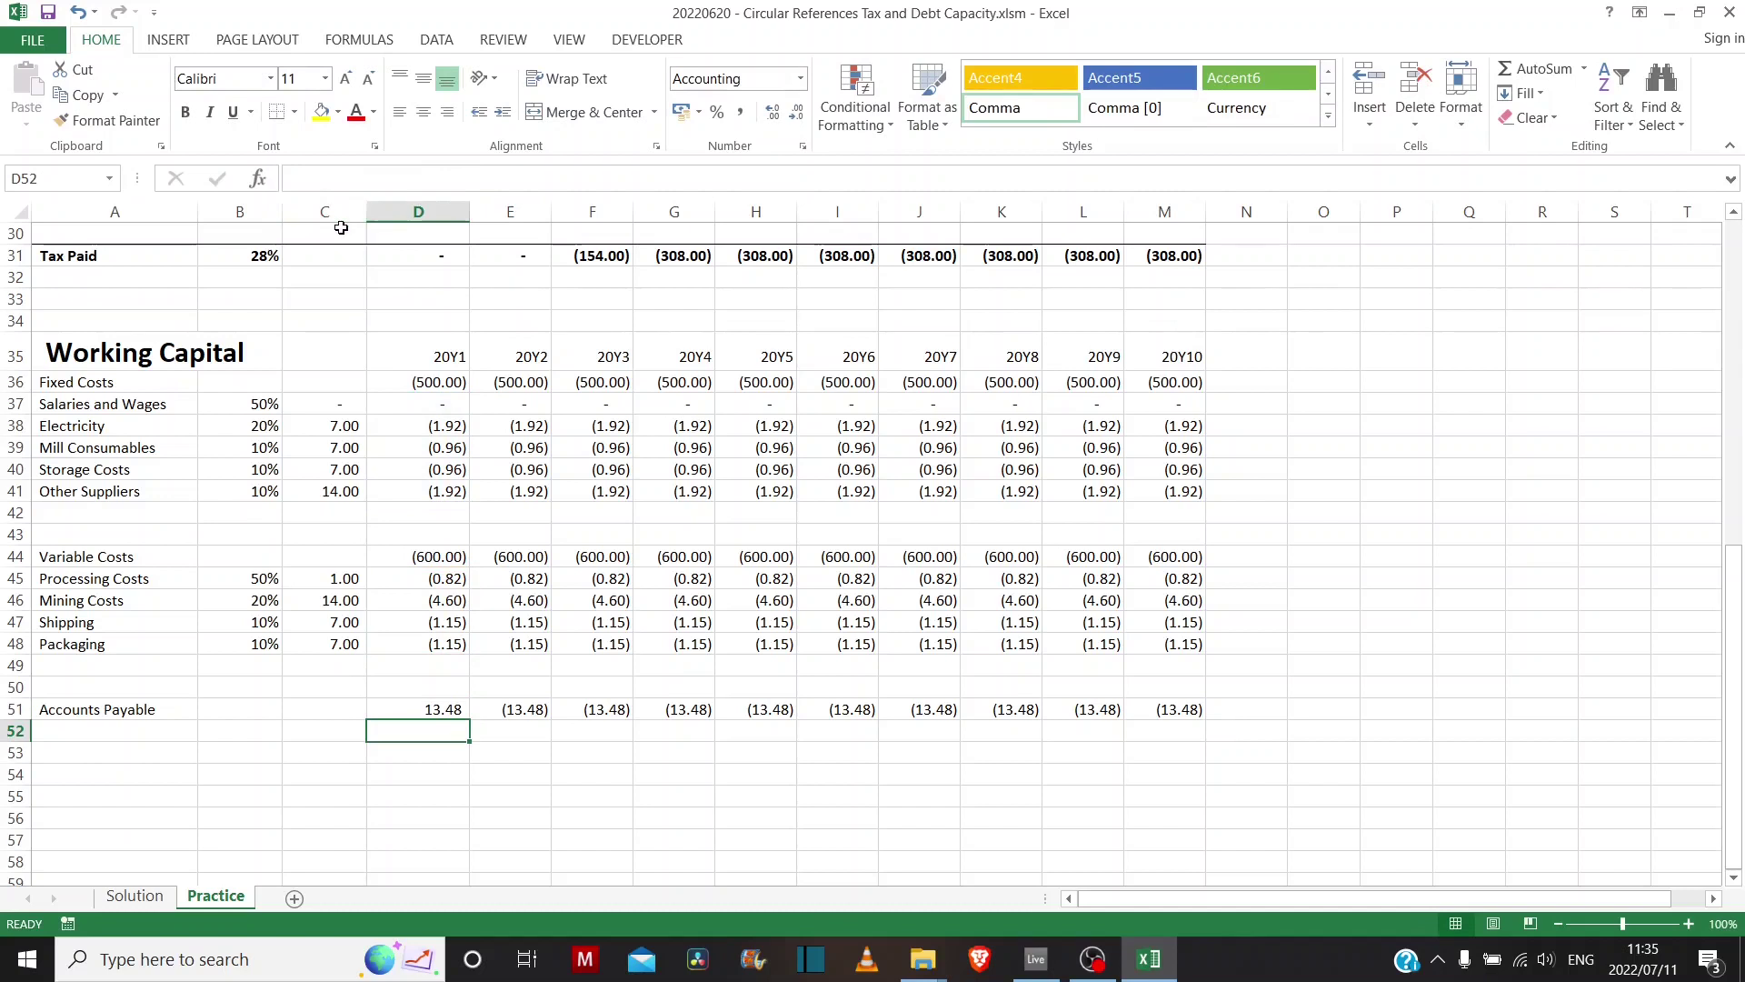
- Paste the negated formula across D51:M51 as formulas only, giving 13.48 every year
key("ctrl+c")
key("ctrl+shift+Right")
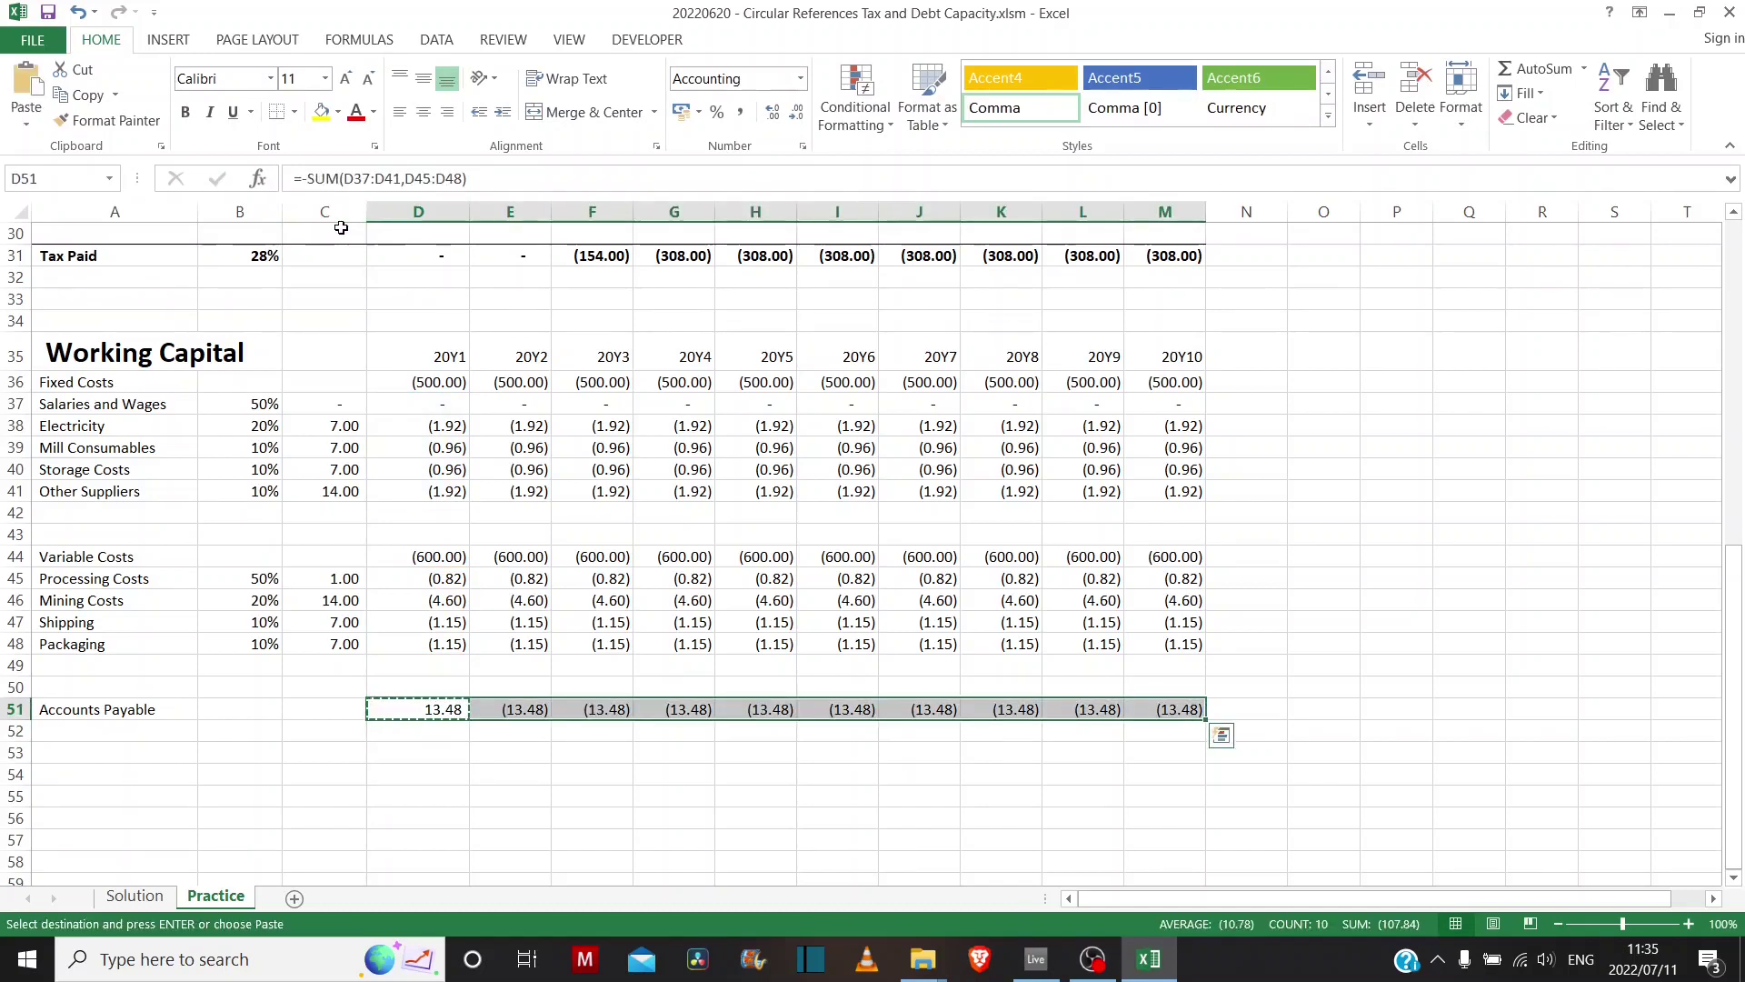
key("ctrl+alt+v")
key("f")
key("Return")
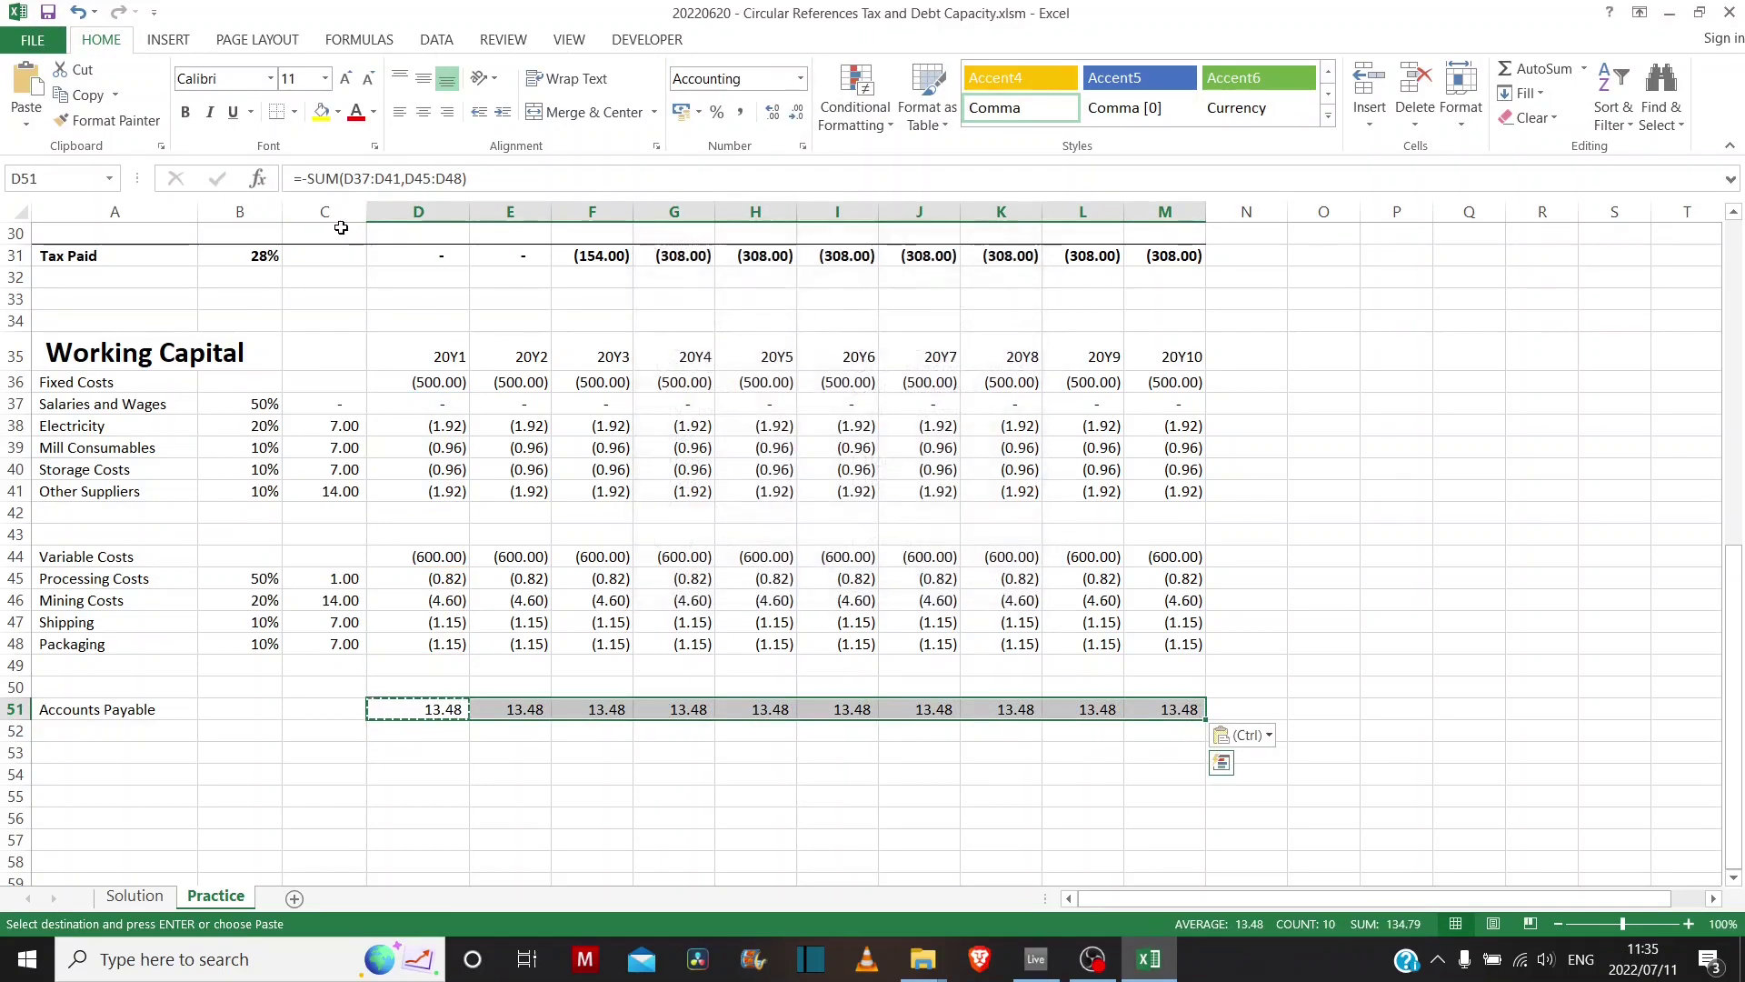
key("ctrl+shift+Left")
key("shift+Left")
key("shift+Right")
- Clear the copy marquee and select the cell below Accounts Payable for a new label
key("Left")
key("Right")
key("Left")
key("Down")
key("Right")
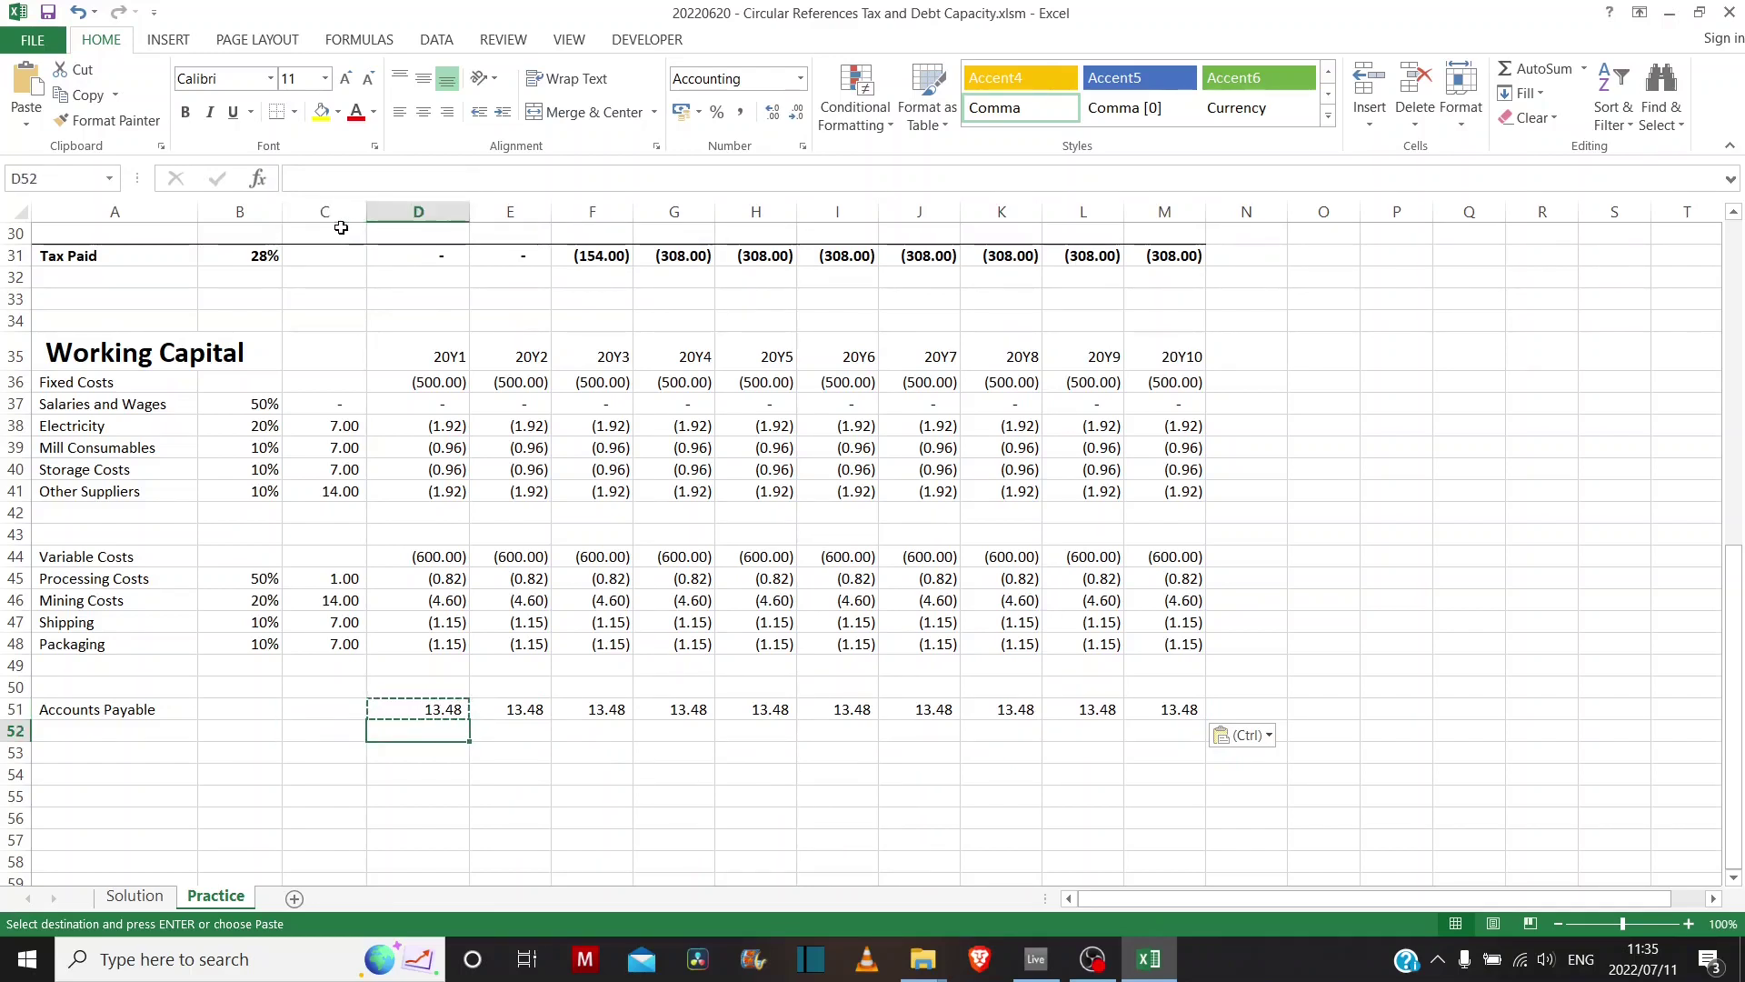
key("Escape")
key("Up")
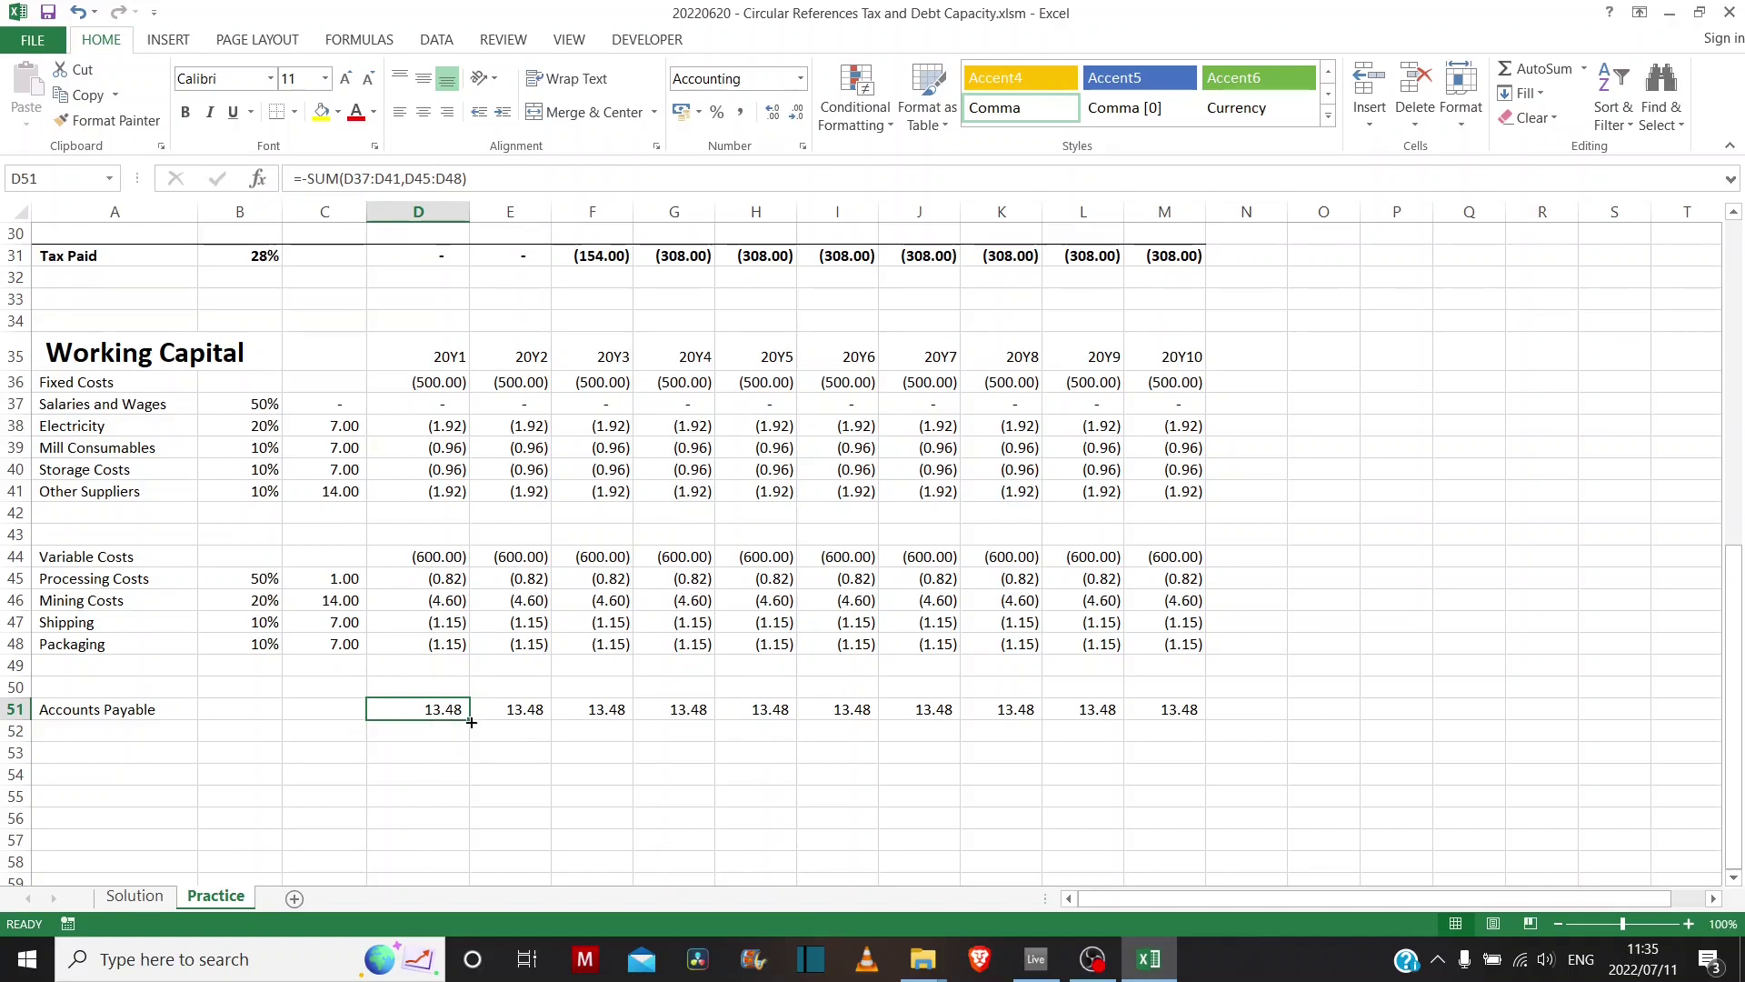
left_click(114, 732)
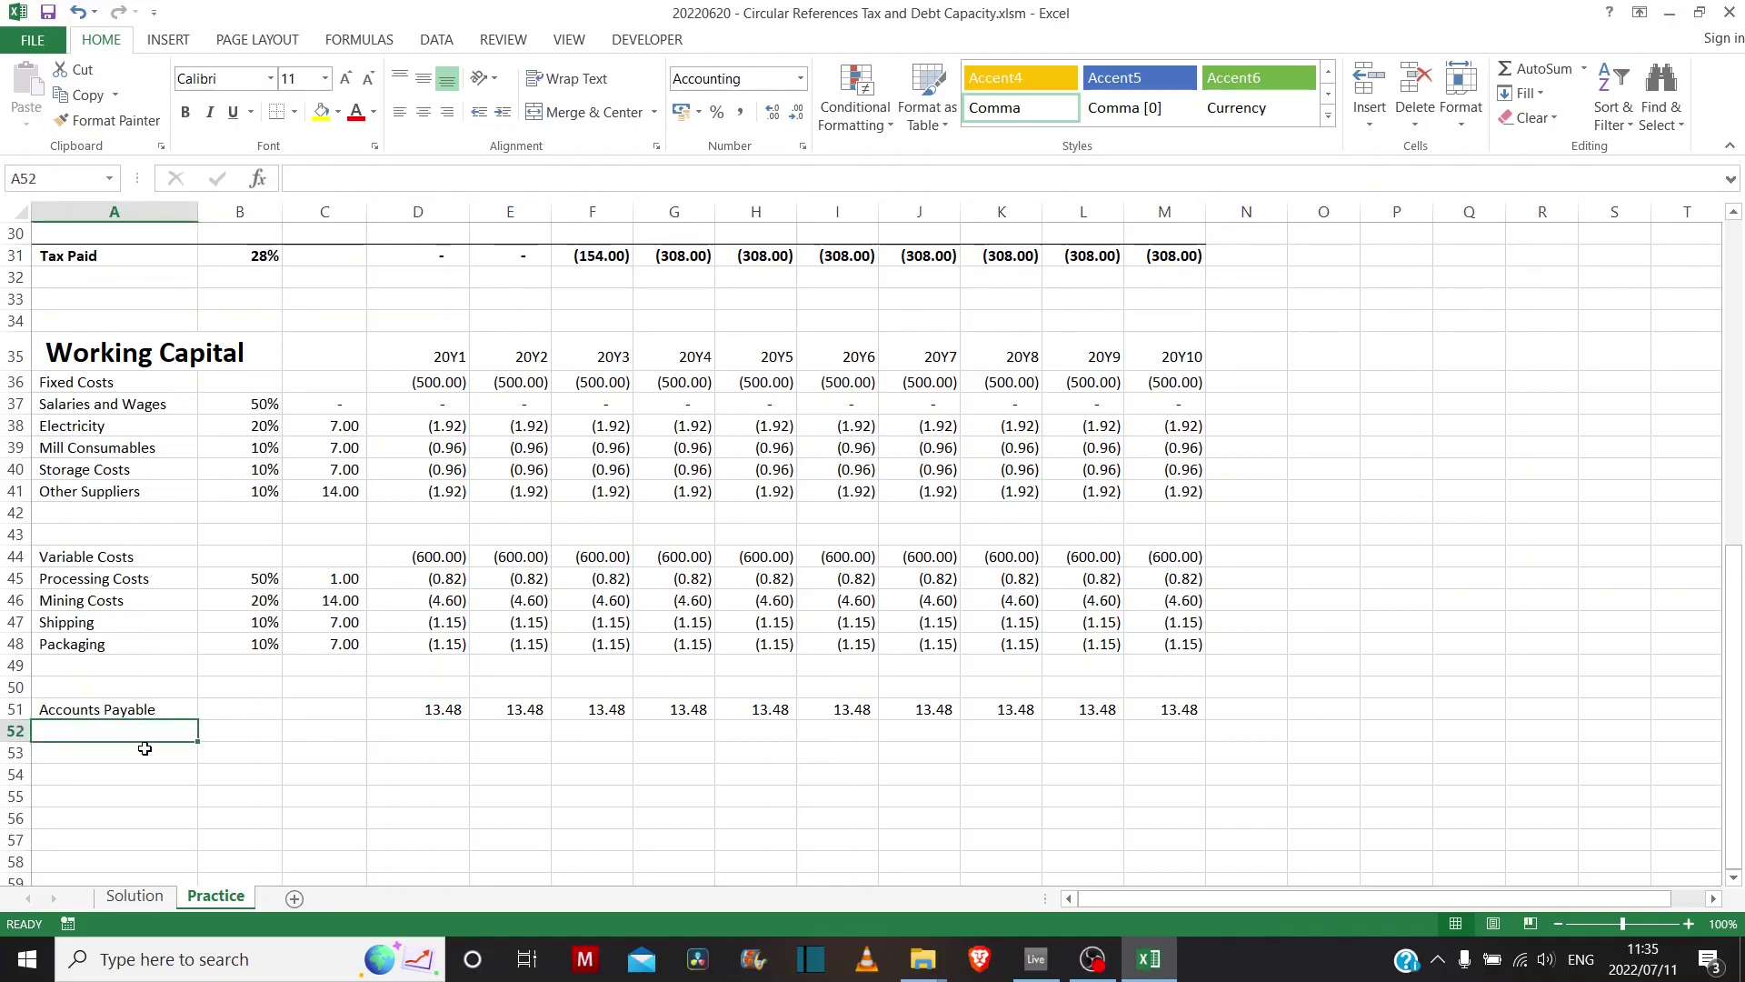
- Type the label 'Accounts Receivable' below Accounts Payable
type("Accounts")
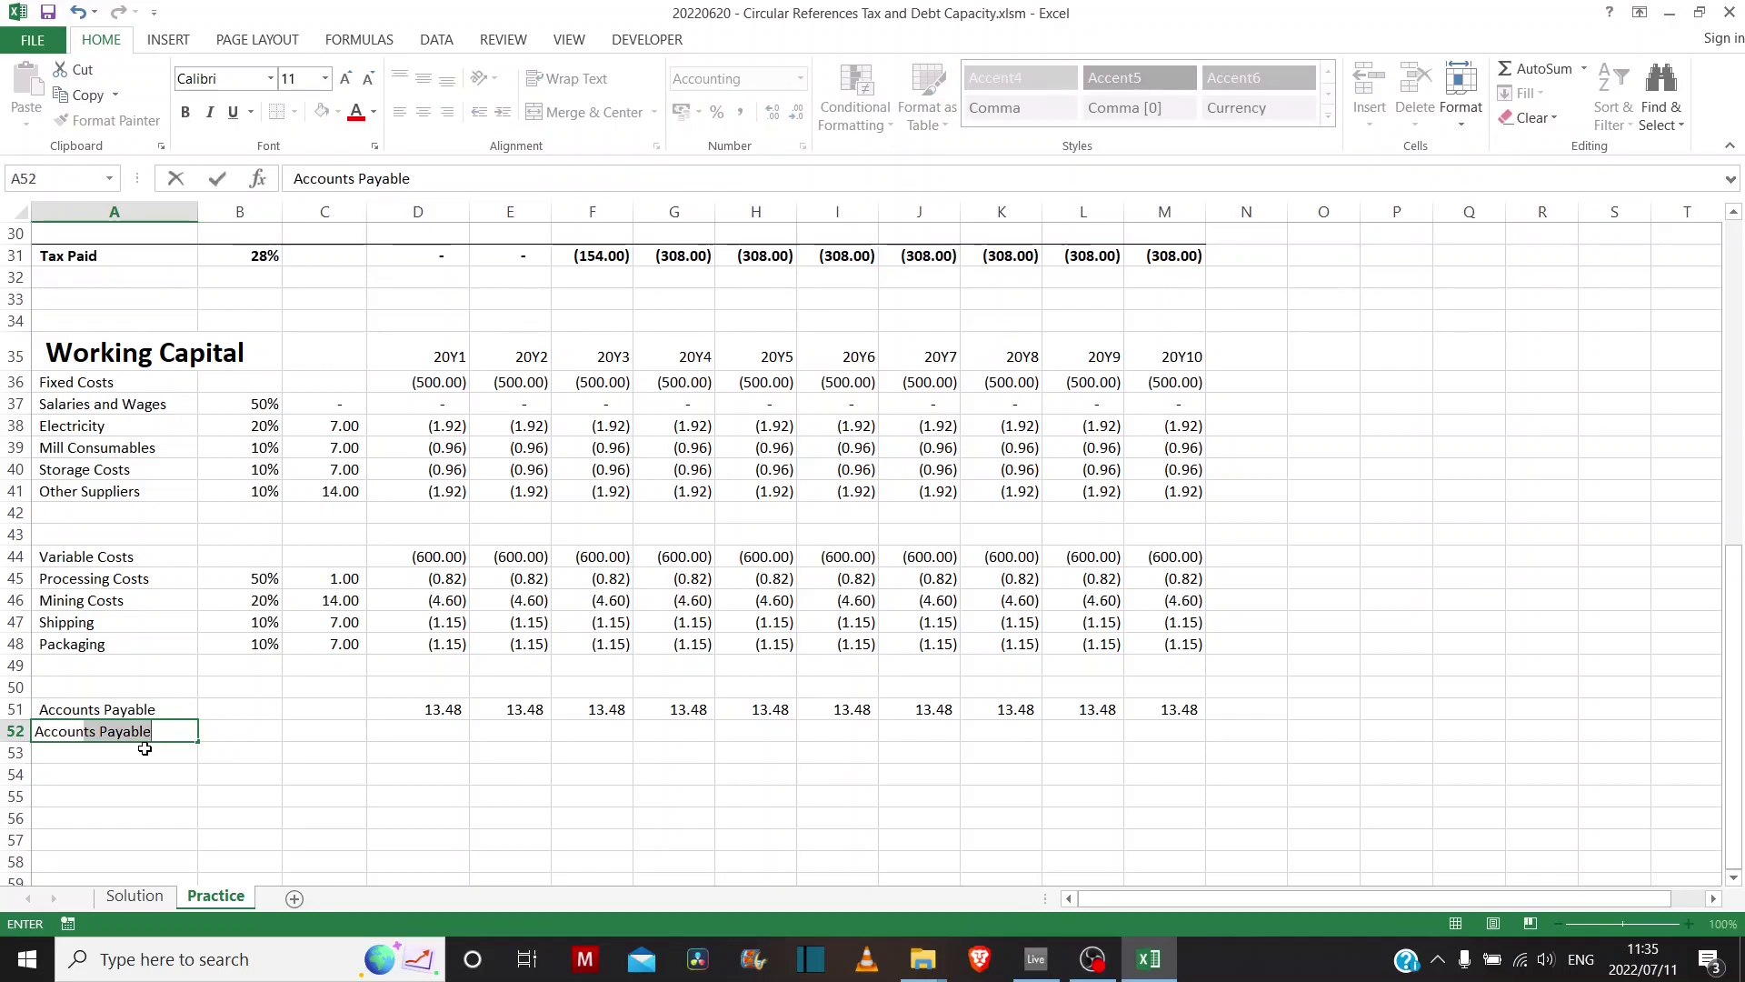
key("BackSpace")
key("BackSpace")
key("BackSpace")
type("r")
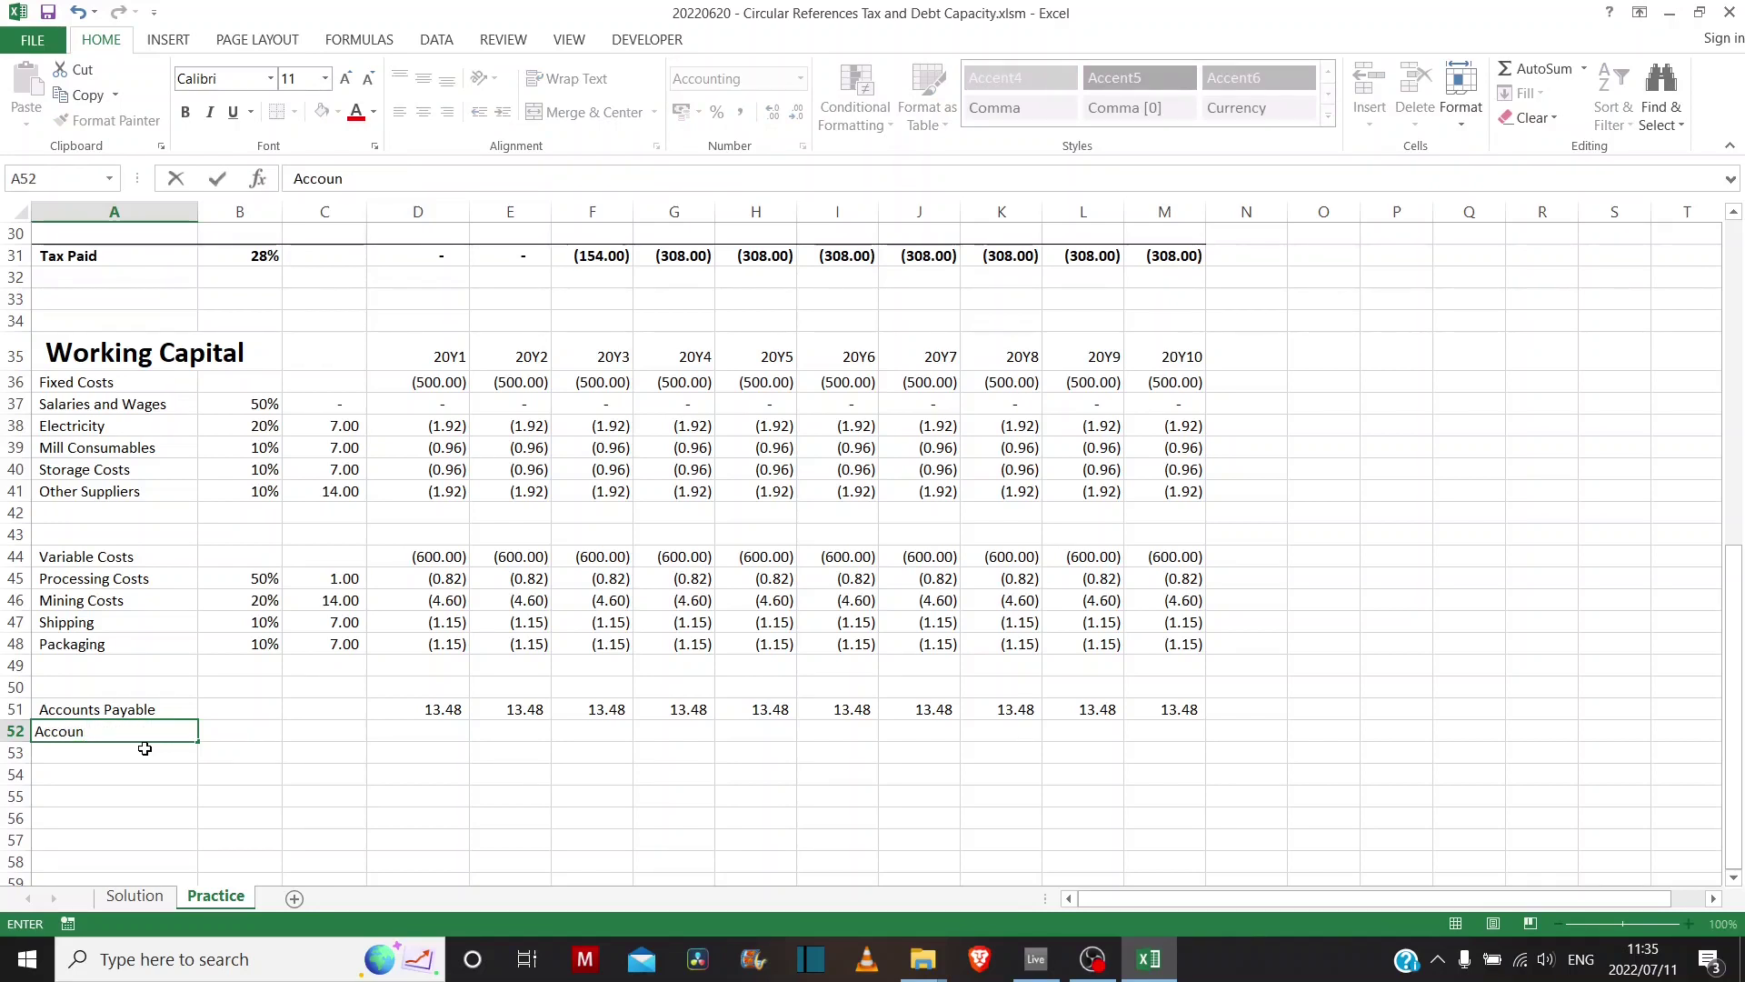
type("ts Re")
type("ivable")
key("Return")
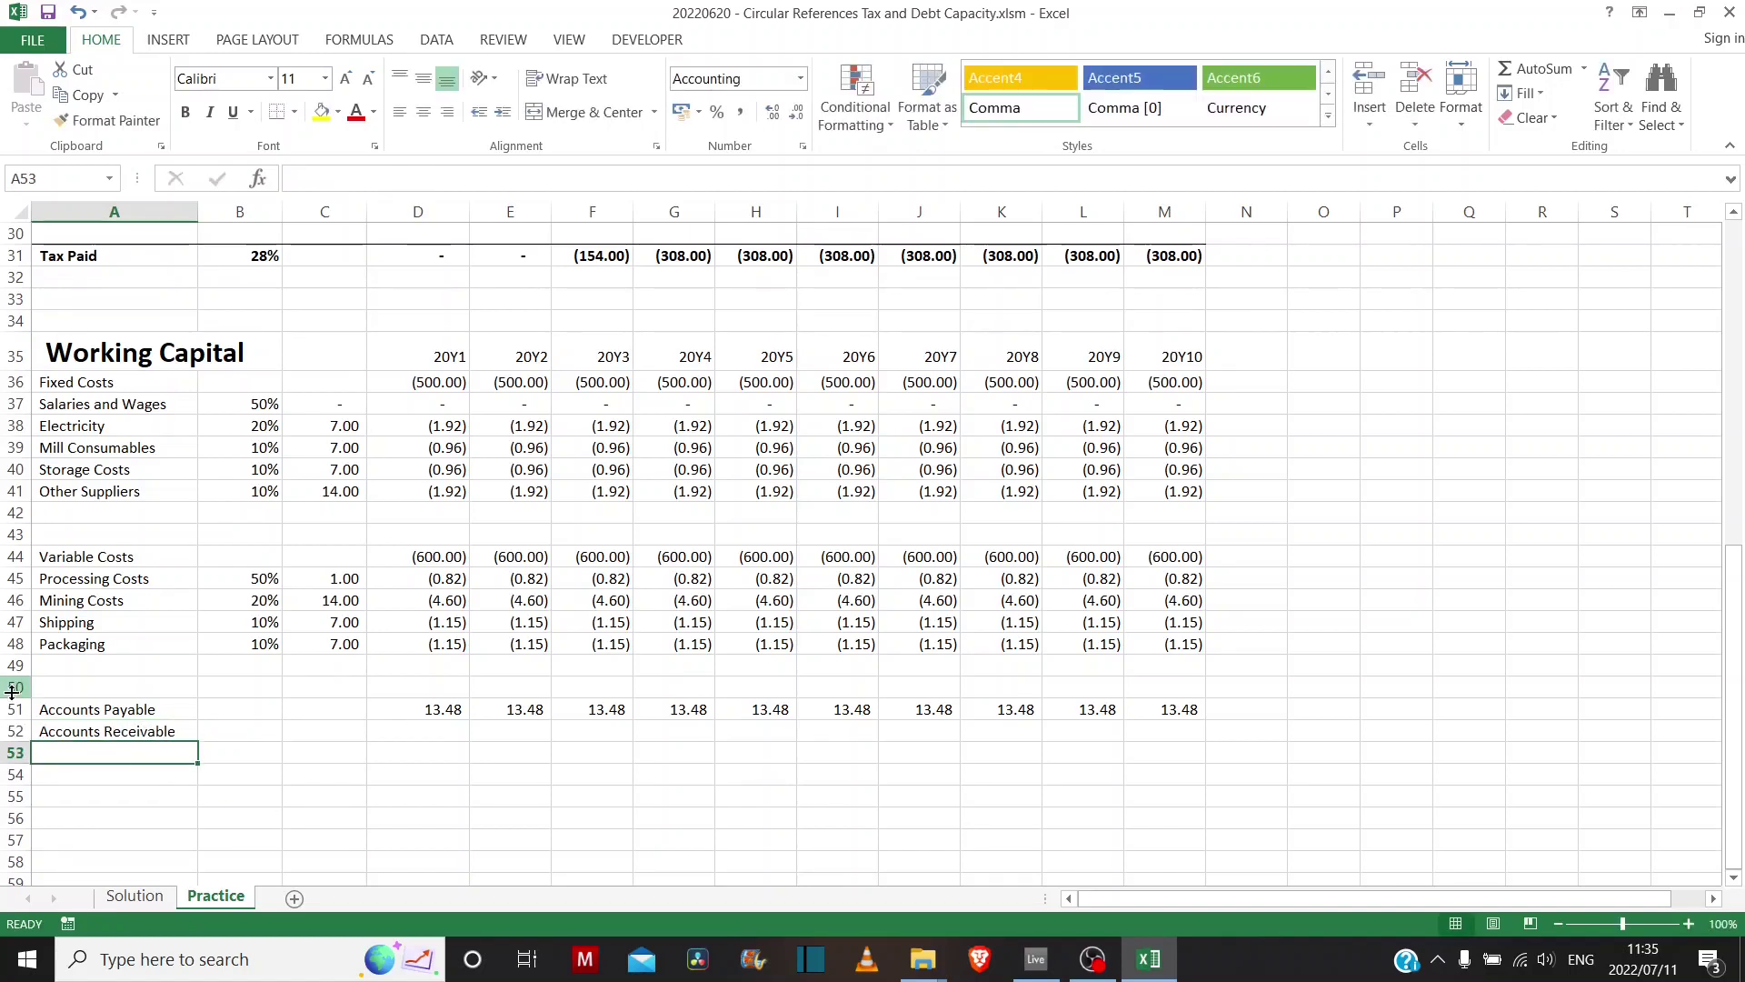
- Insert a blank row above Accounts Payable and label it 'Revenue' in A50
left_click(14, 708)
key("ctrl+shift+equal")
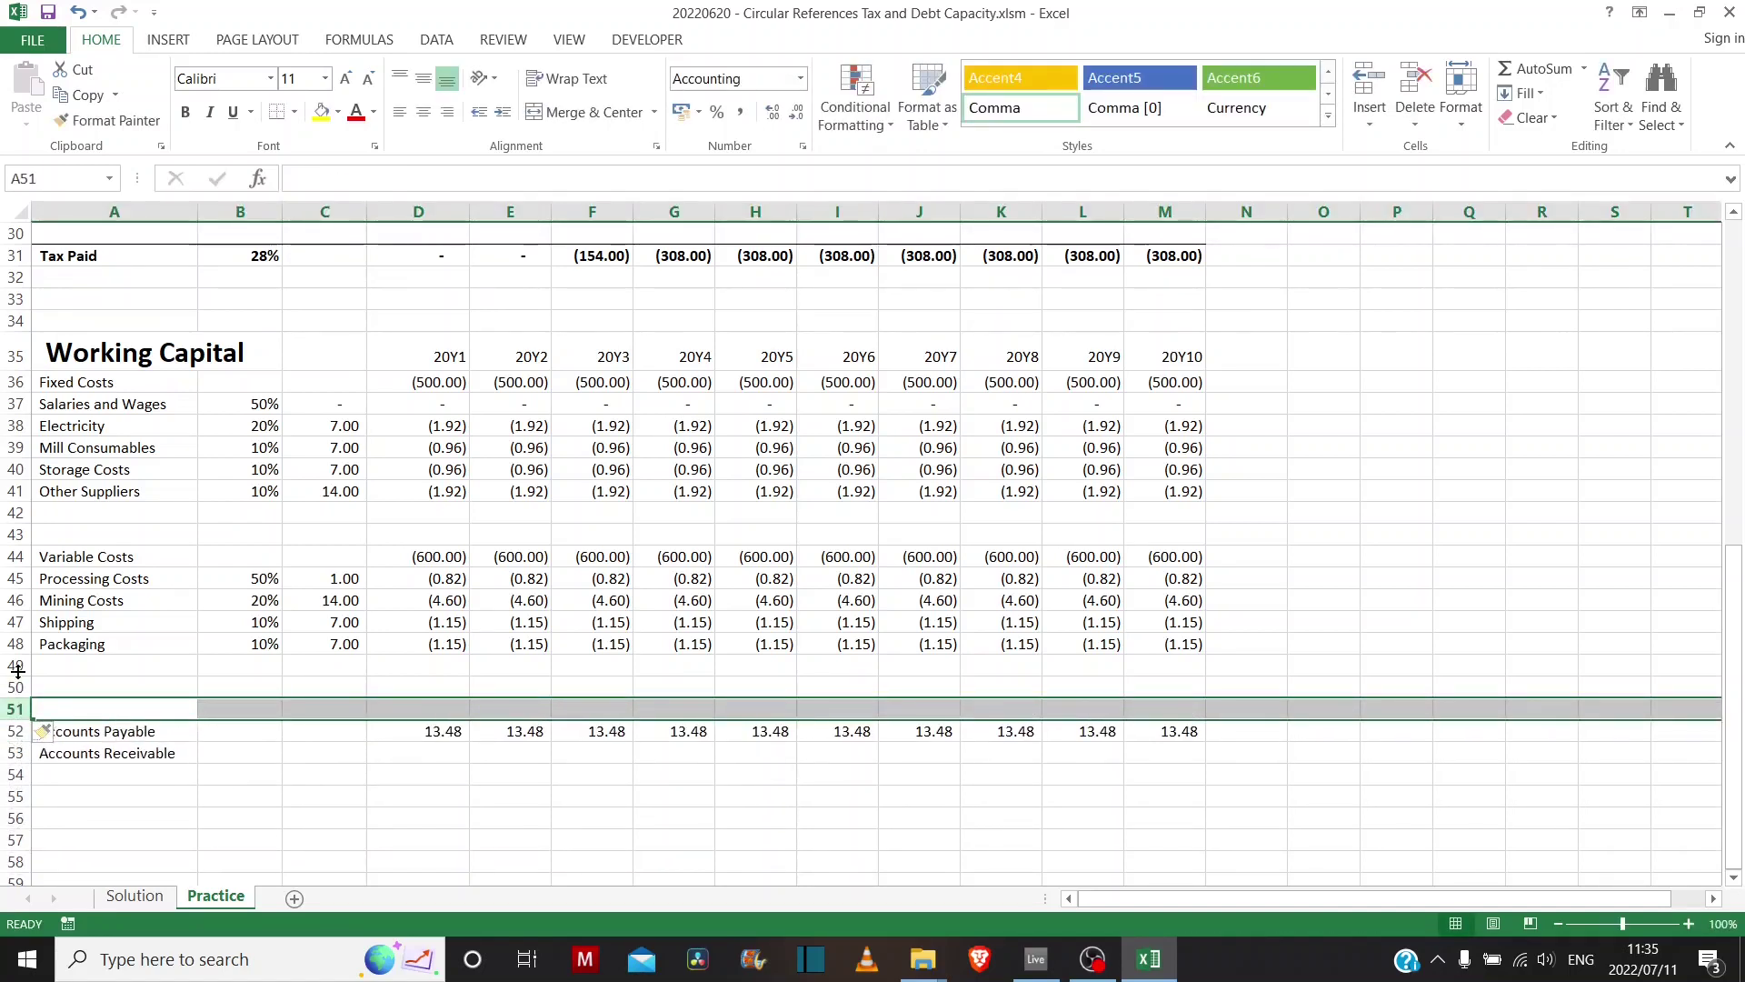
left_click(51, 689)
type("Rev")
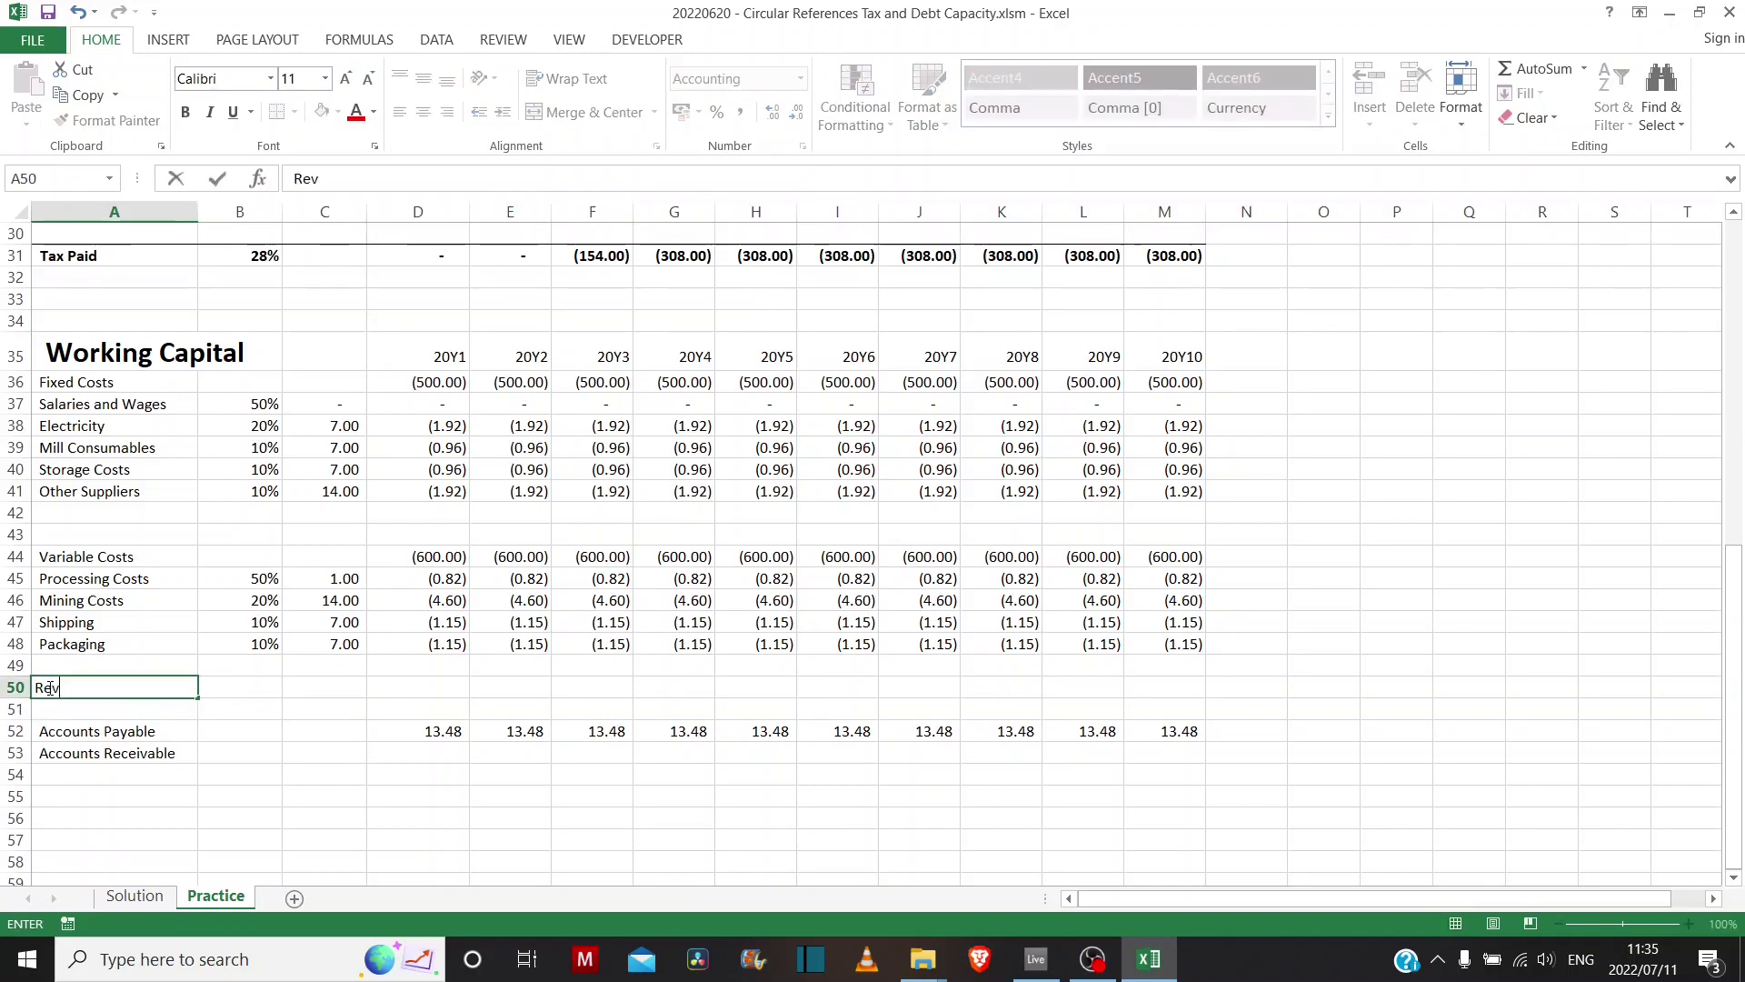
type("enue")
key("Return")
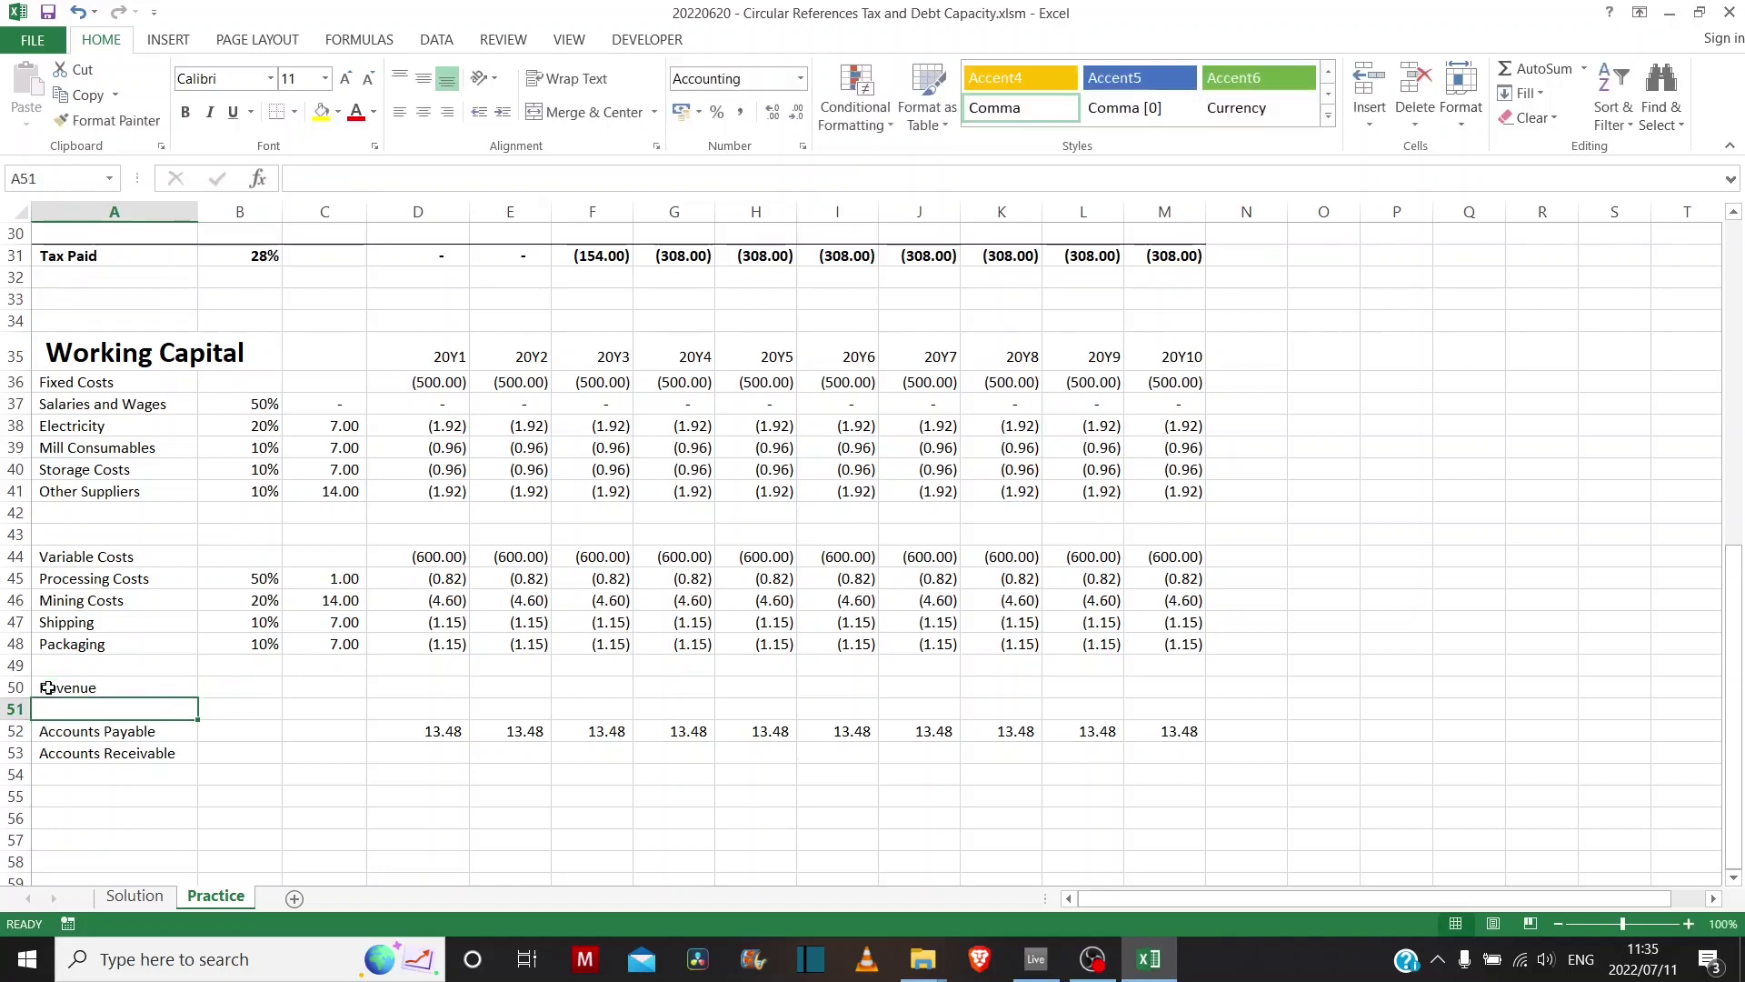
- Link 20Y1 Revenue to Total Copper Revenue (=D4) and fill it across to 20Y10
left_click(442, 693)
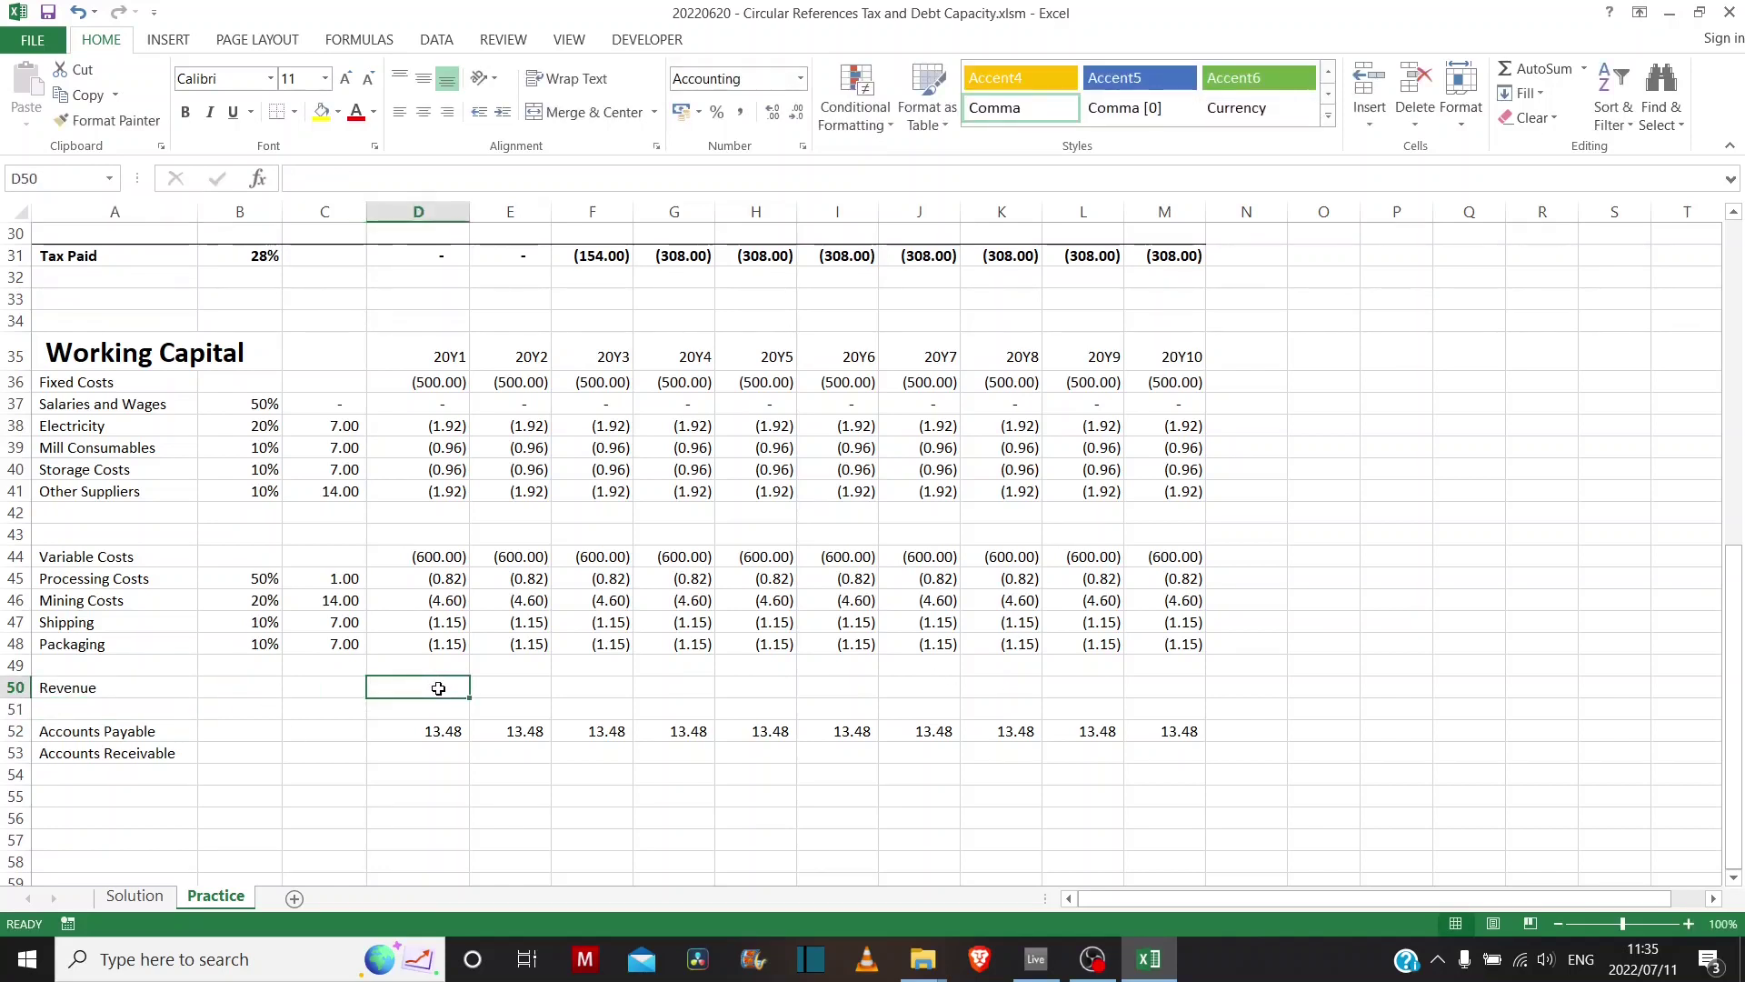
type("=")
scroll(467, 580, "up", 7)
scroll(466, 580, "up", 3)
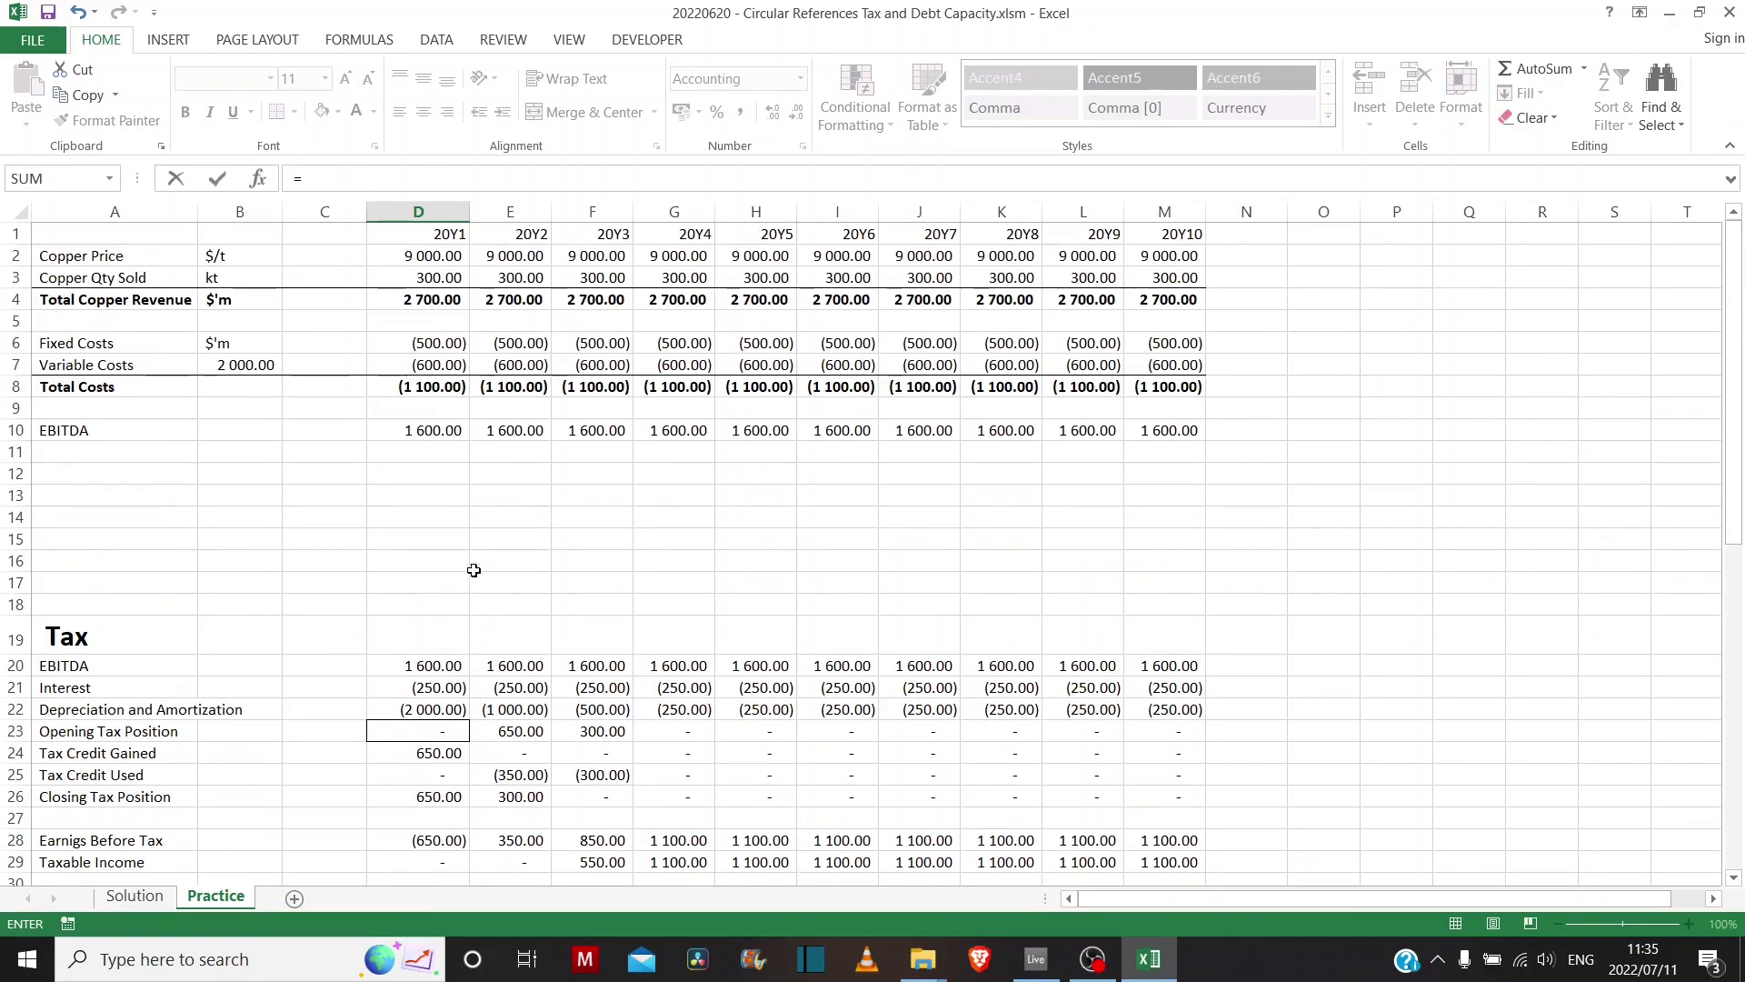
left_click(459, 303)
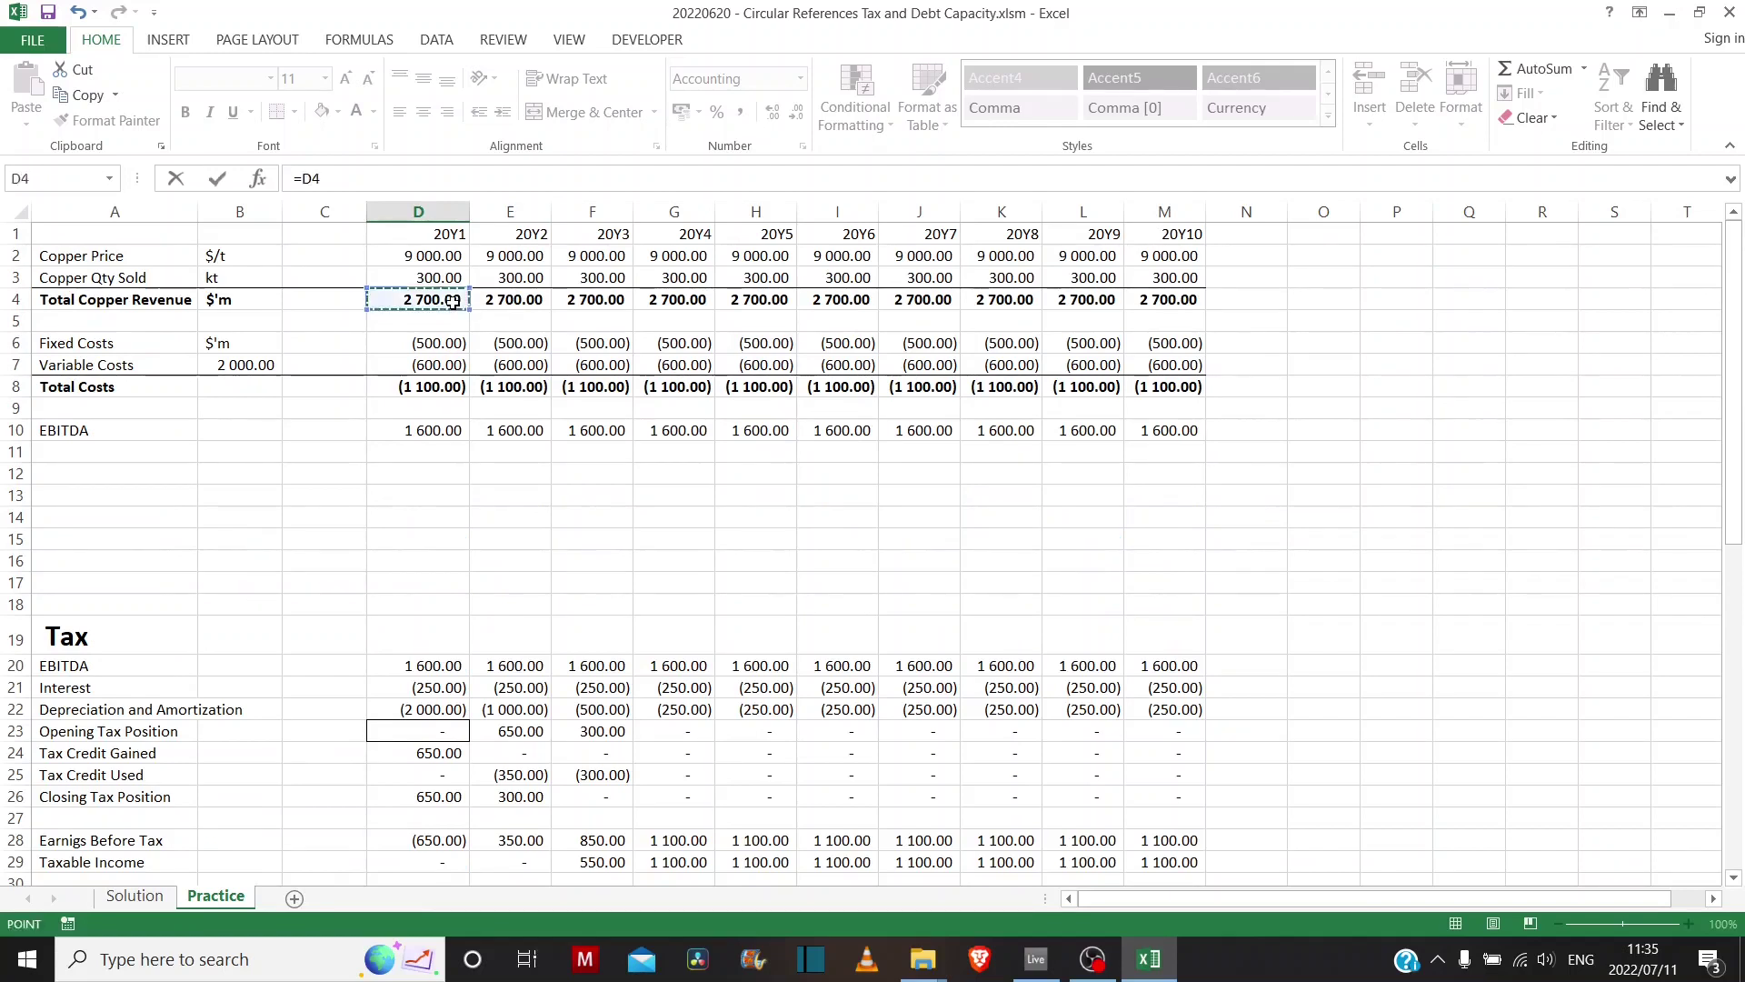
key("Return")
scroll(573, 575, "down", 2)
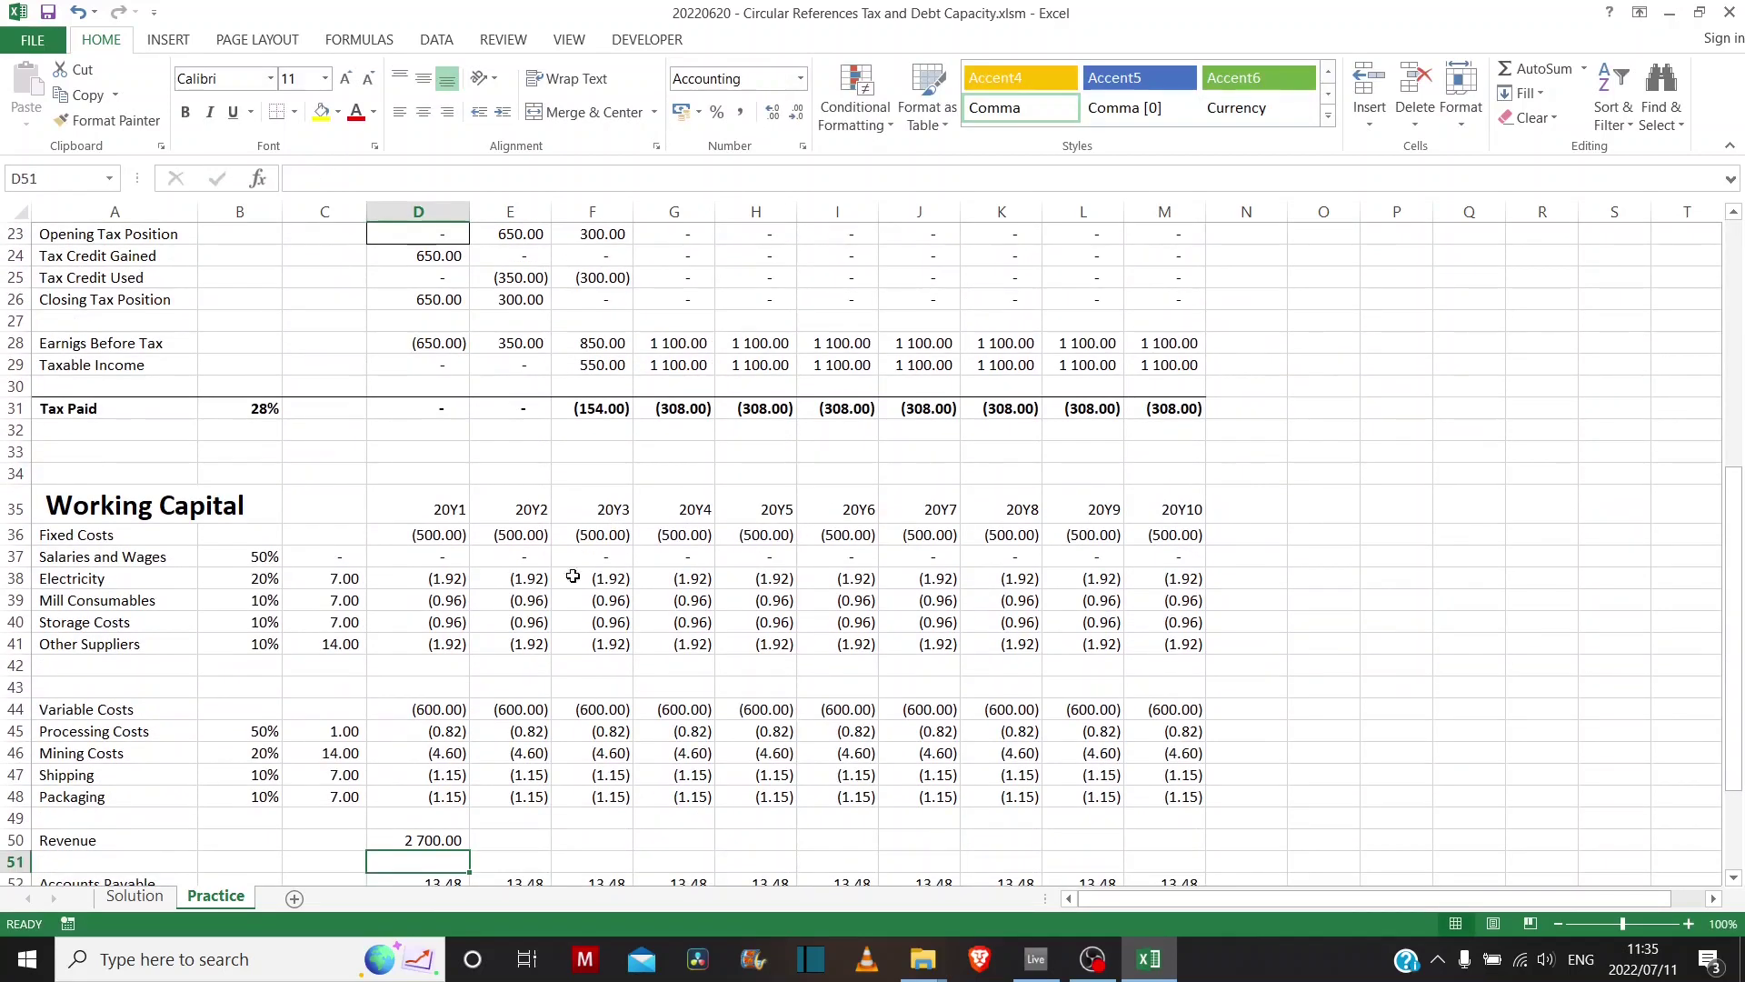
left_click(452, 774)
left_click_drag(469, 784, 1177, 908)
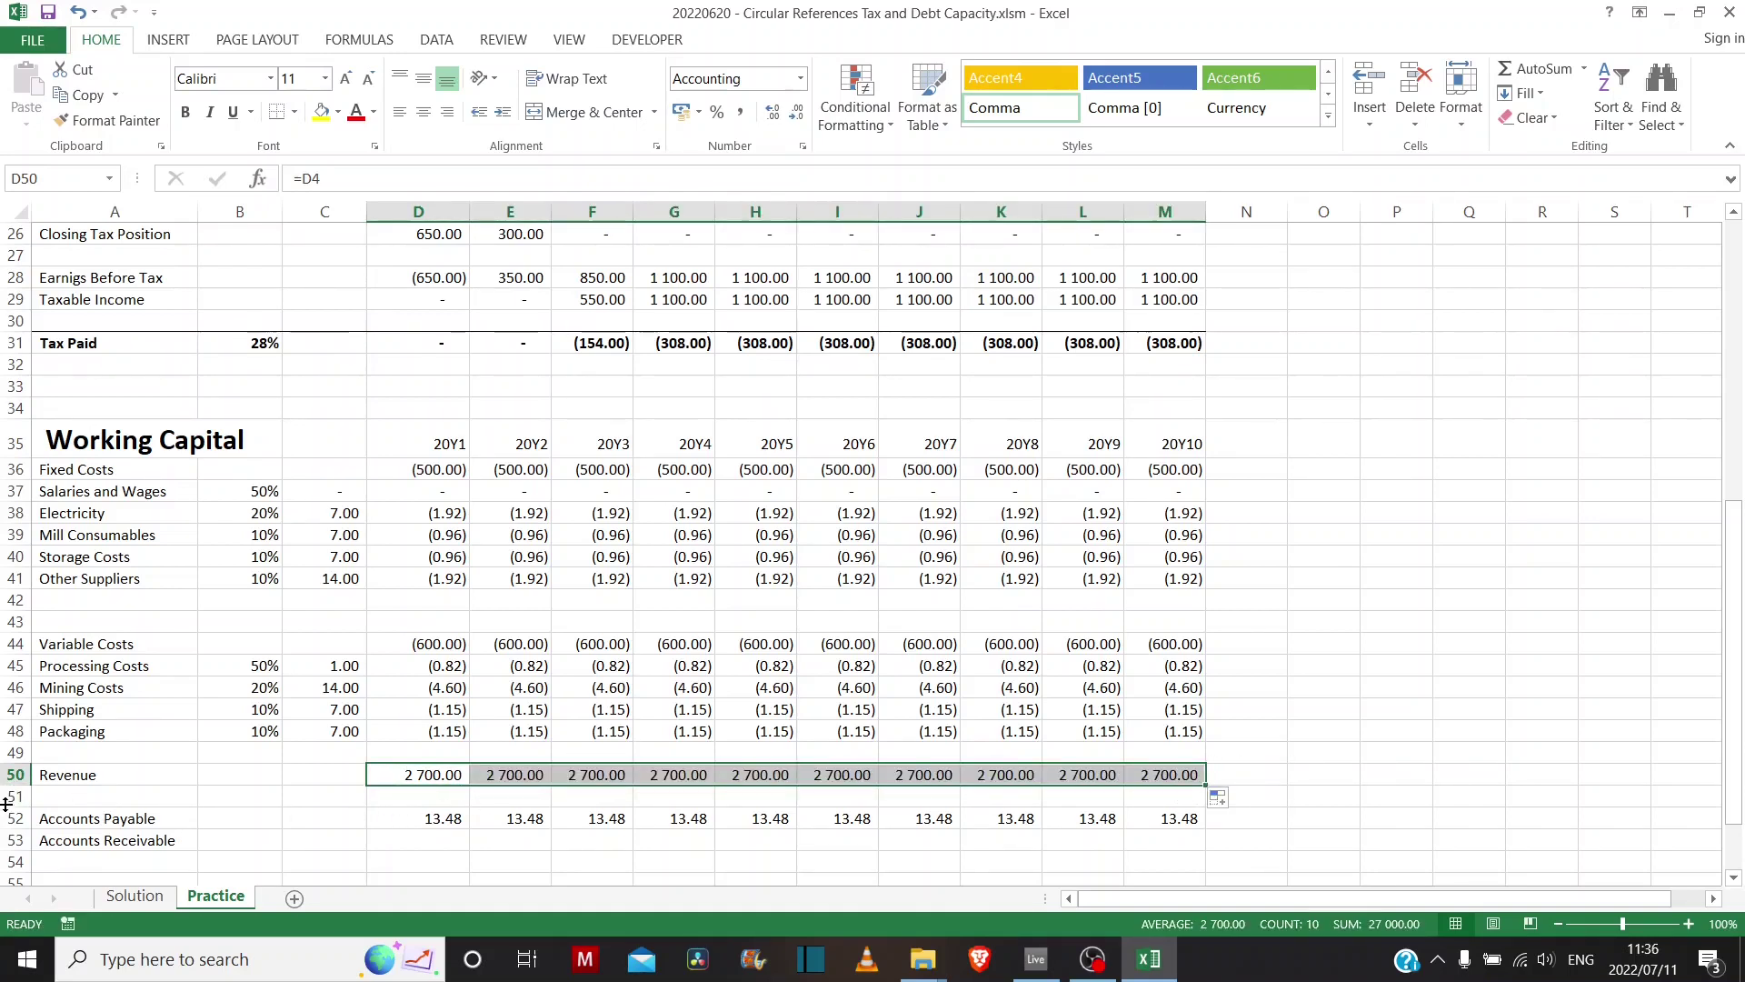
left_click(320, 768)
- Enter 30 days for Revenue in C50
type("30")
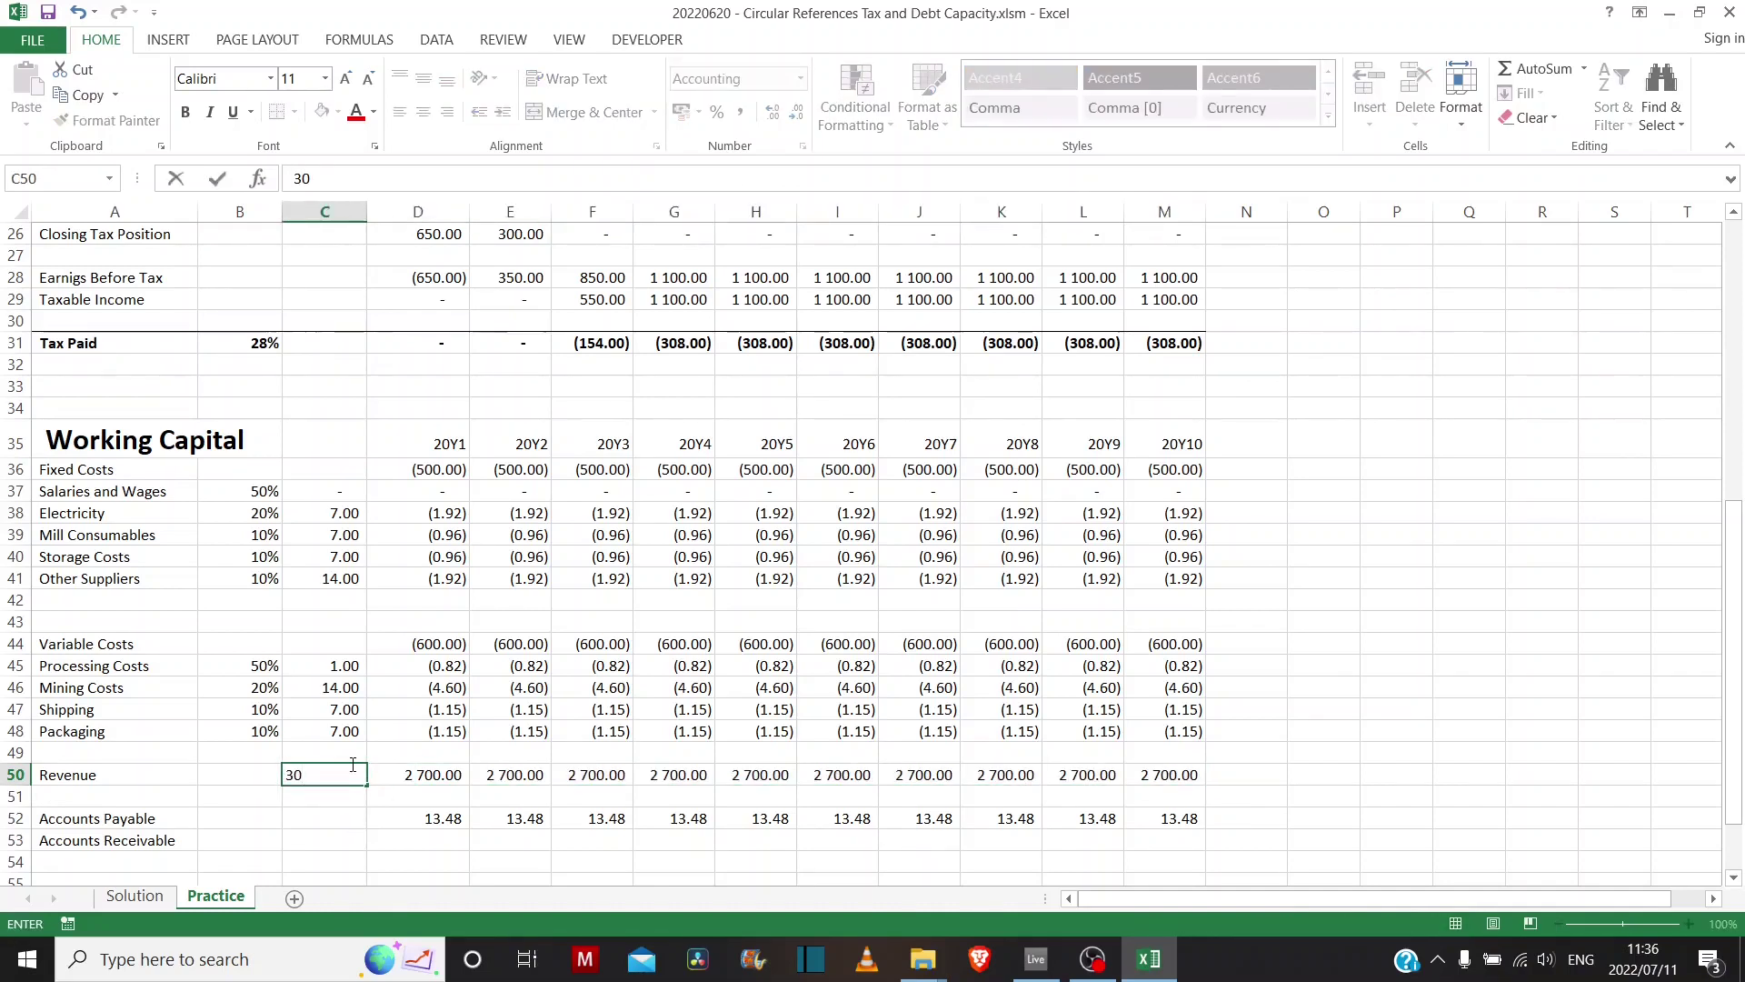
key("Return")
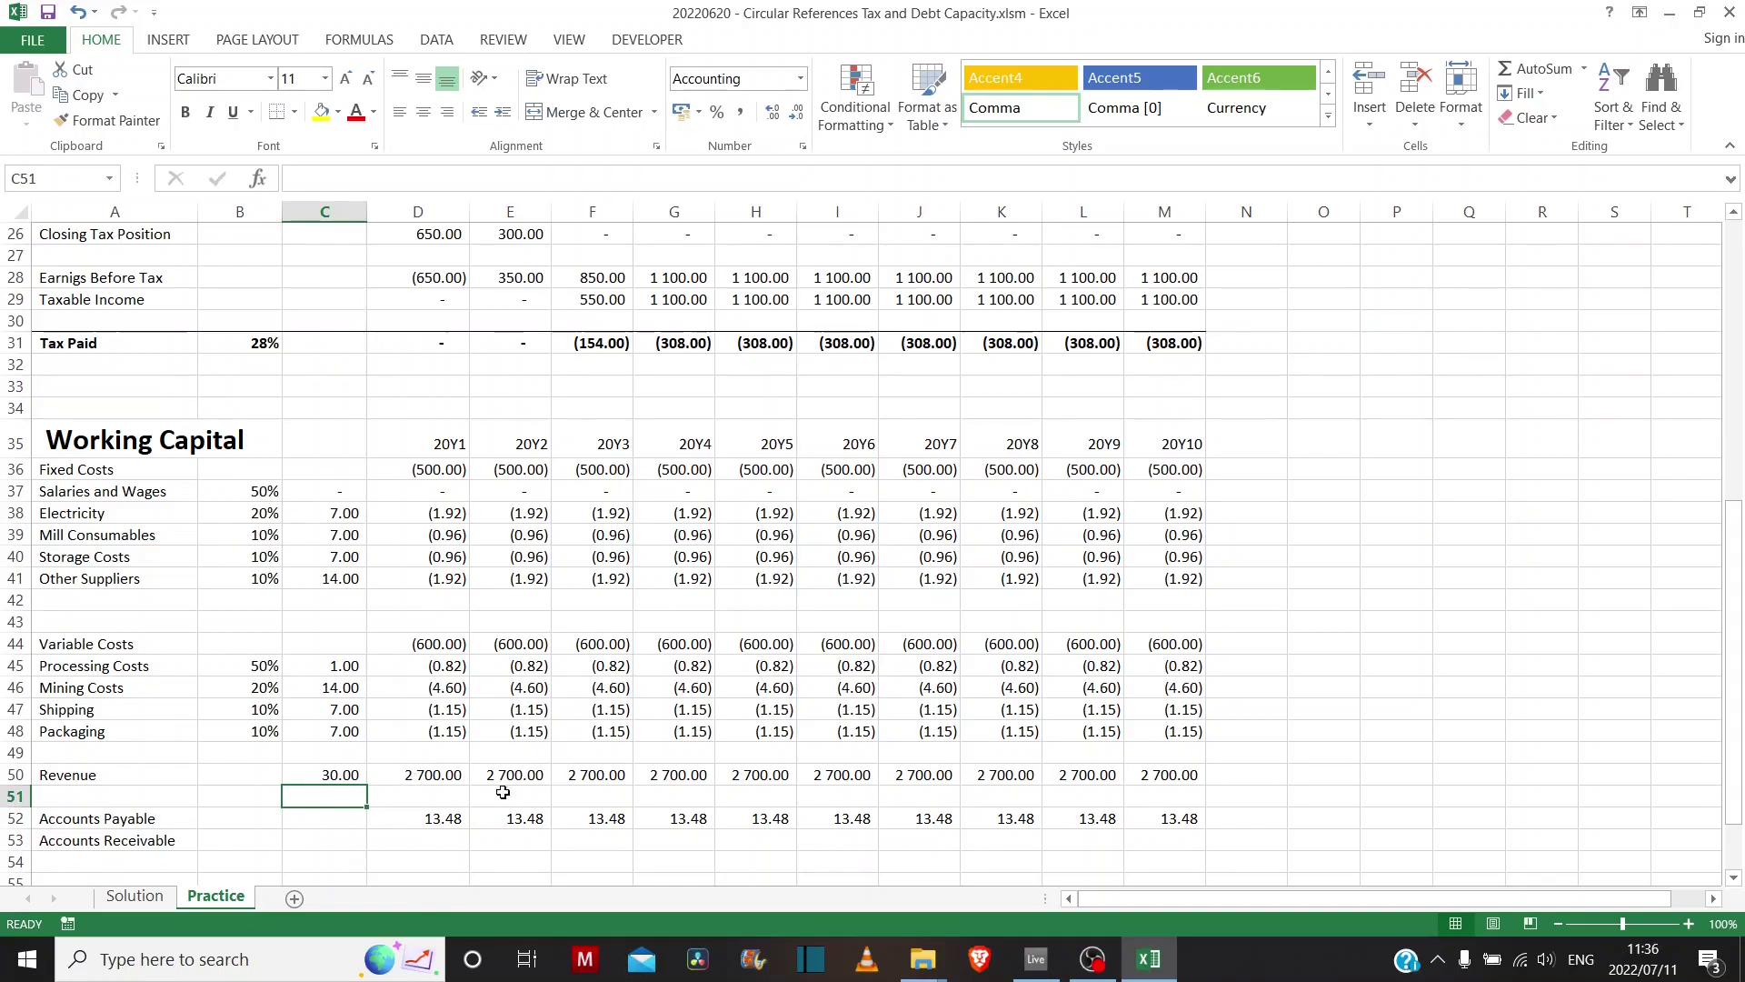
scroll(503, 792, "up", 8)
scroll(503, 762, "down", 6)
scroll(503, 762, "down", 1)
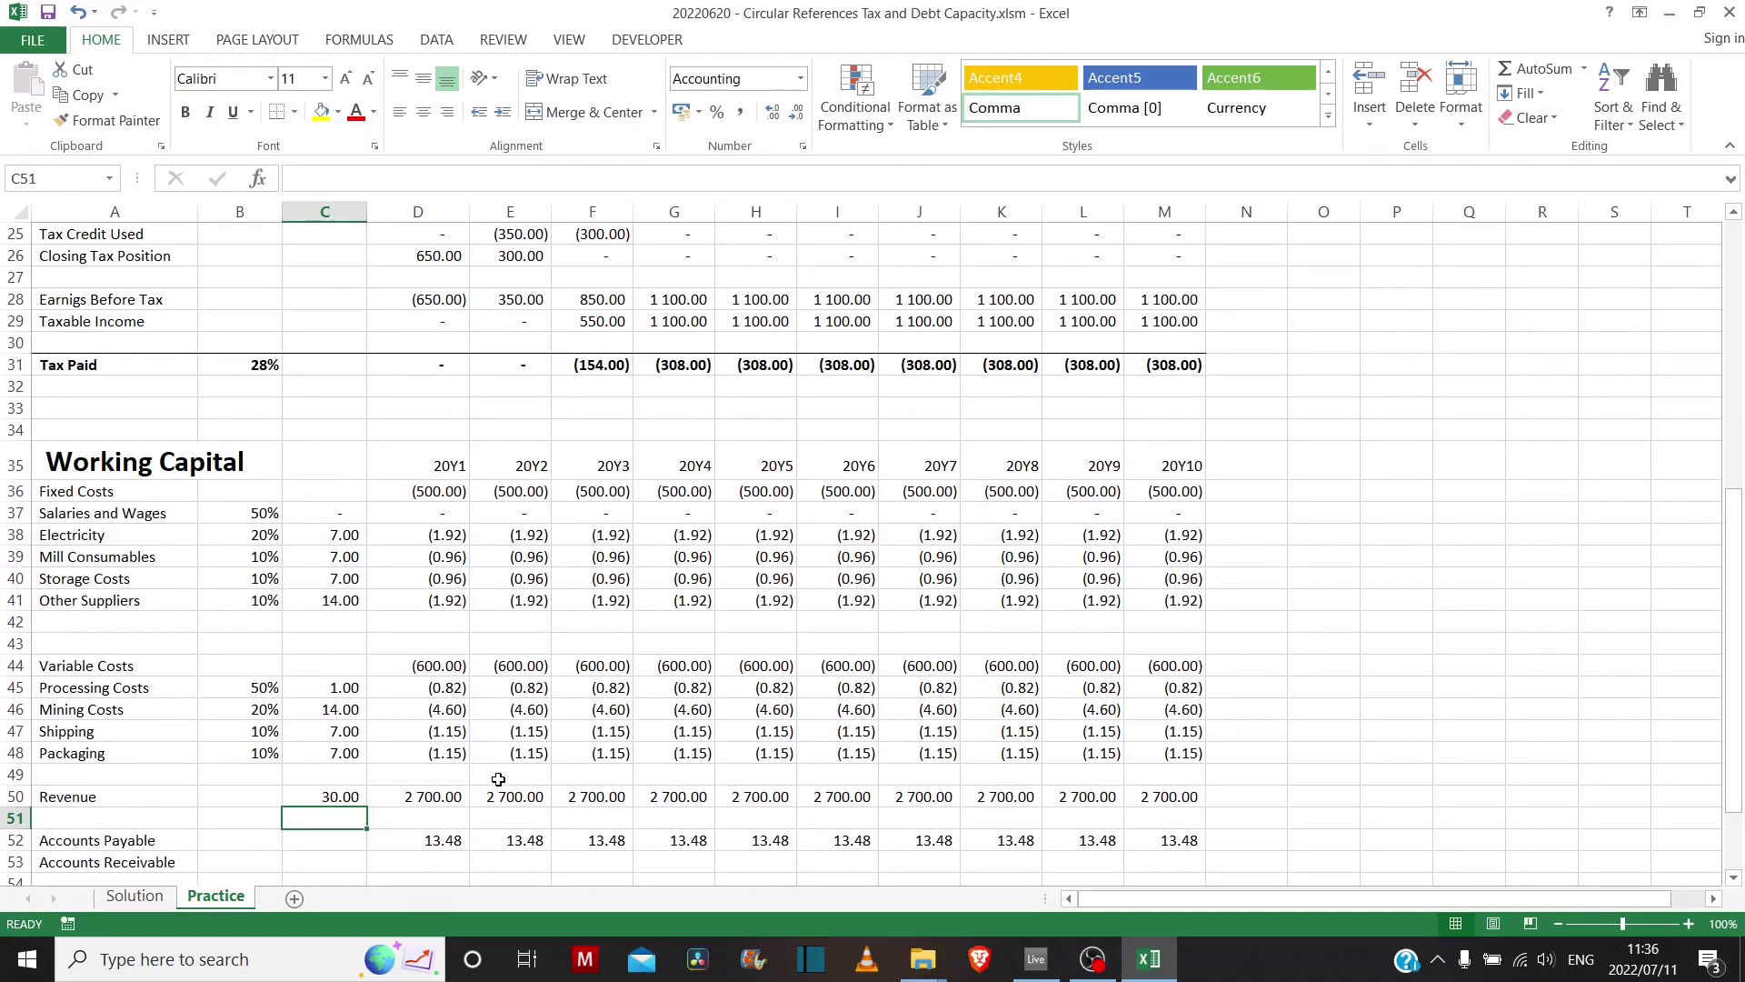
- Set 20Y1 Accounts Receivable to =-D50*($C50/365), showing (221.92)
left_click(445, 801)
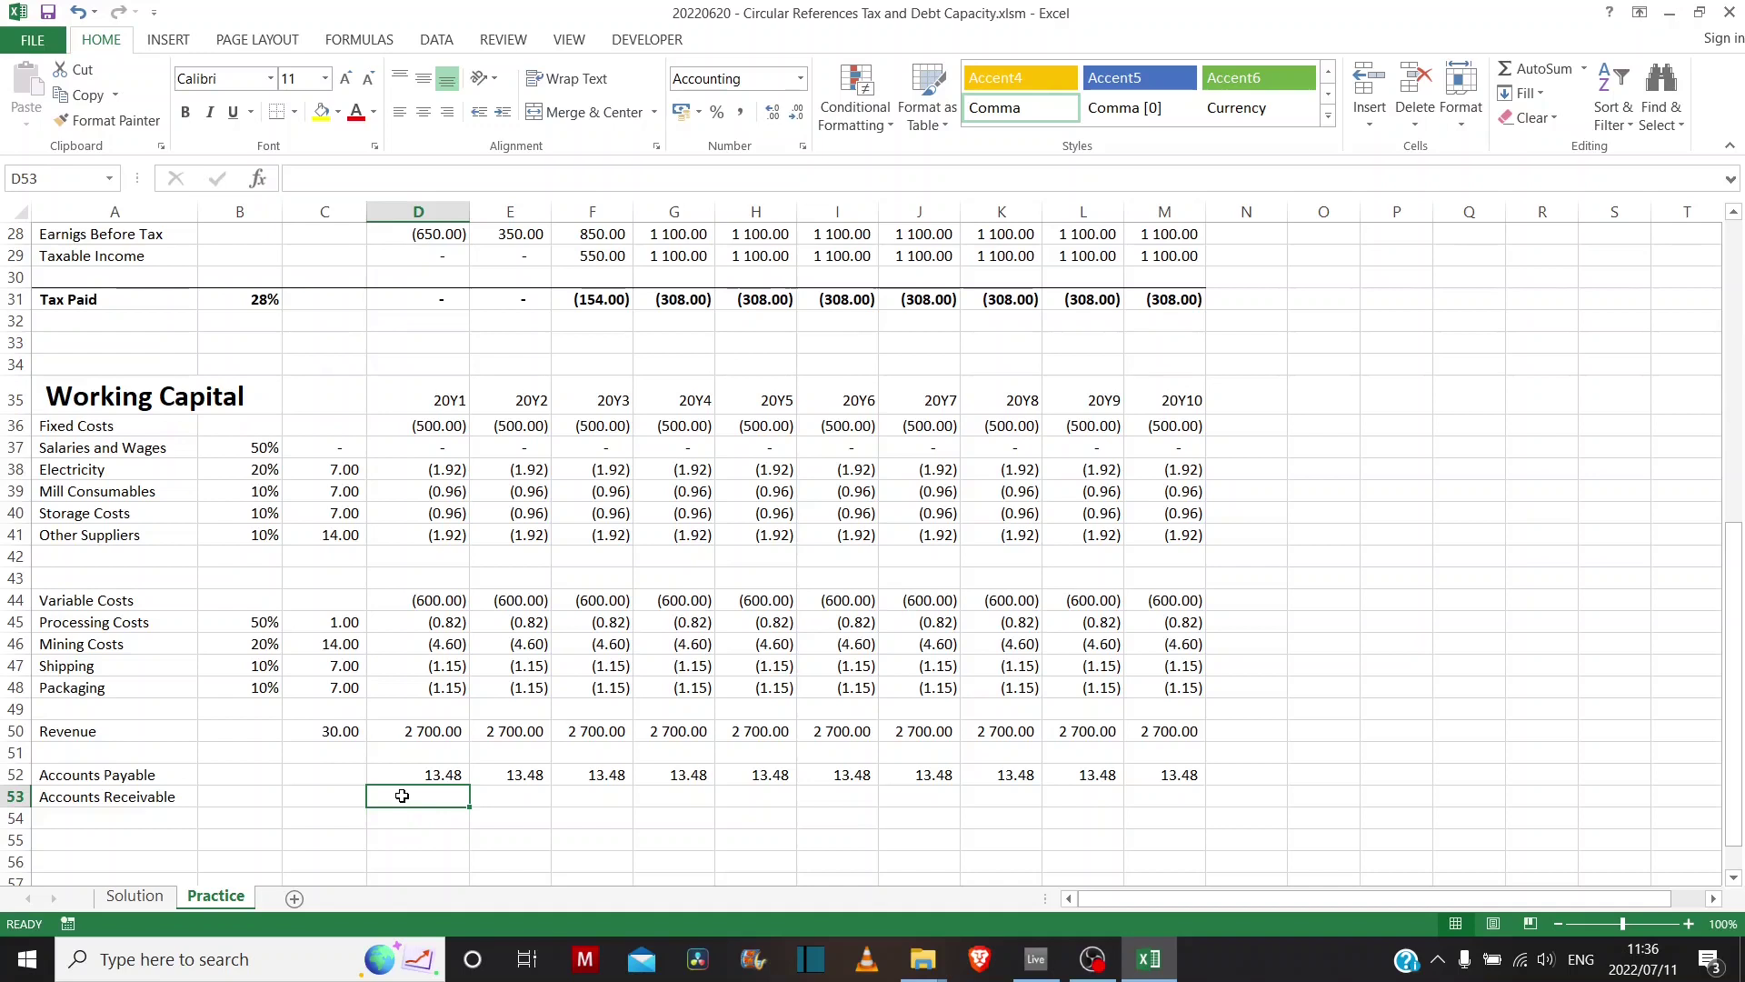
type("-")
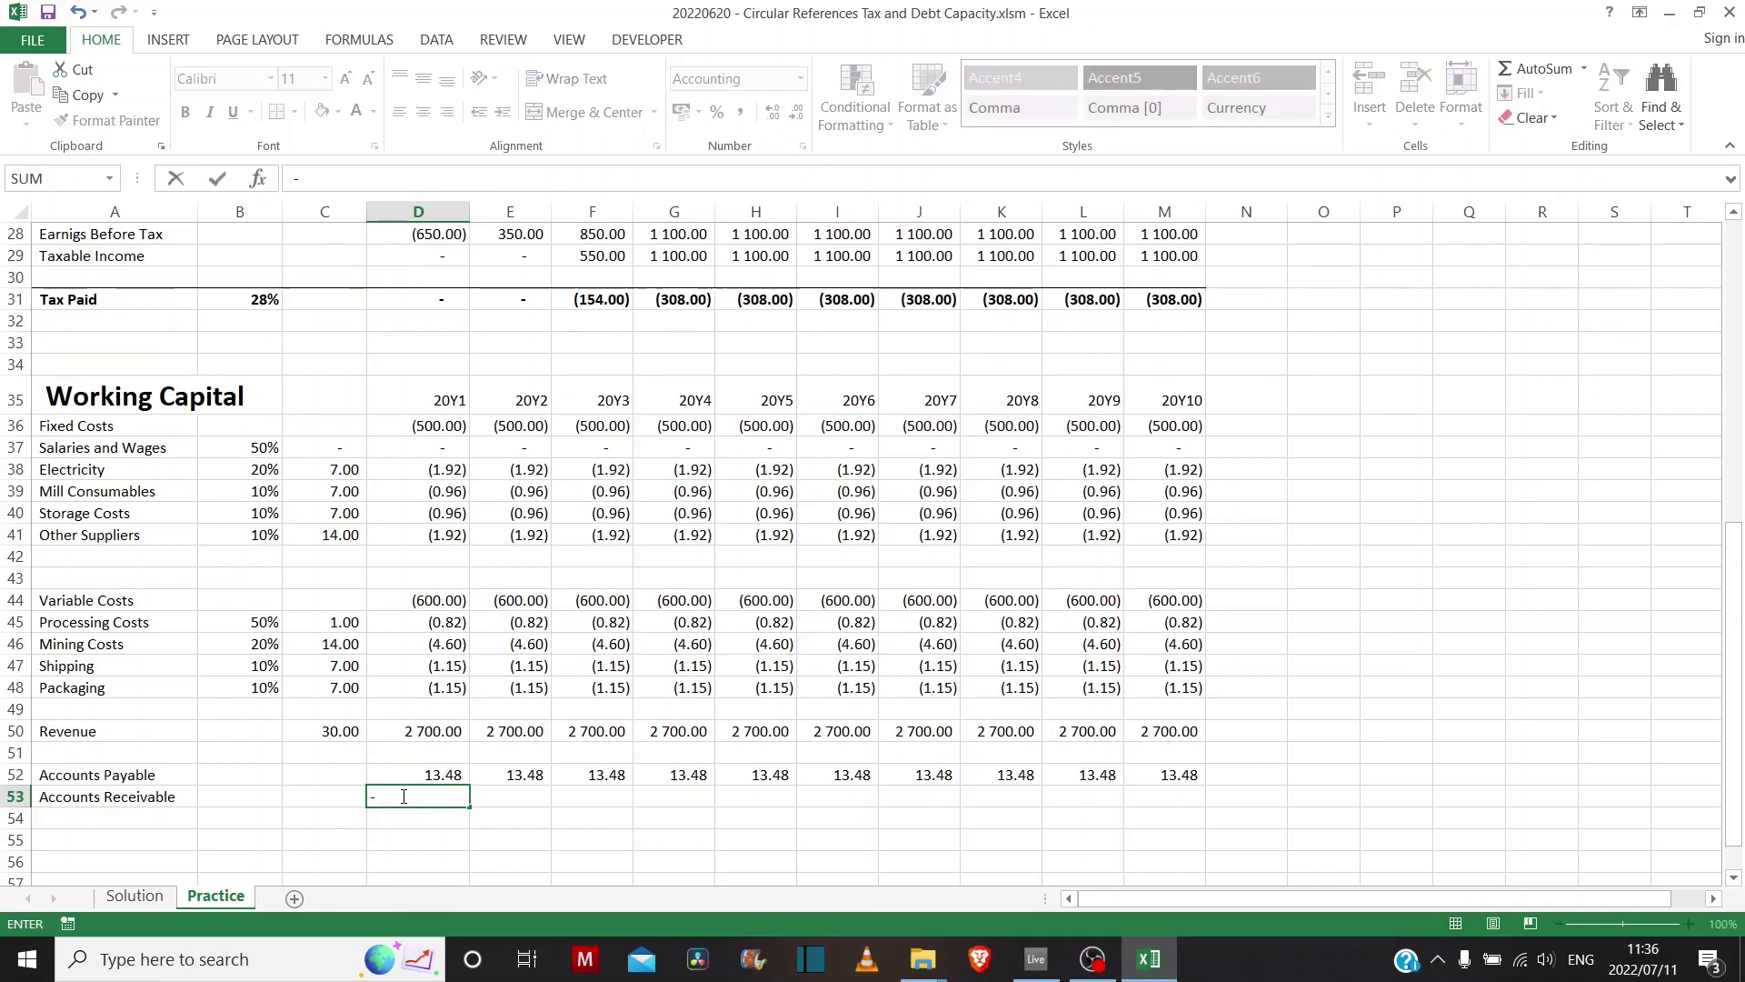
left_click(426, 735)
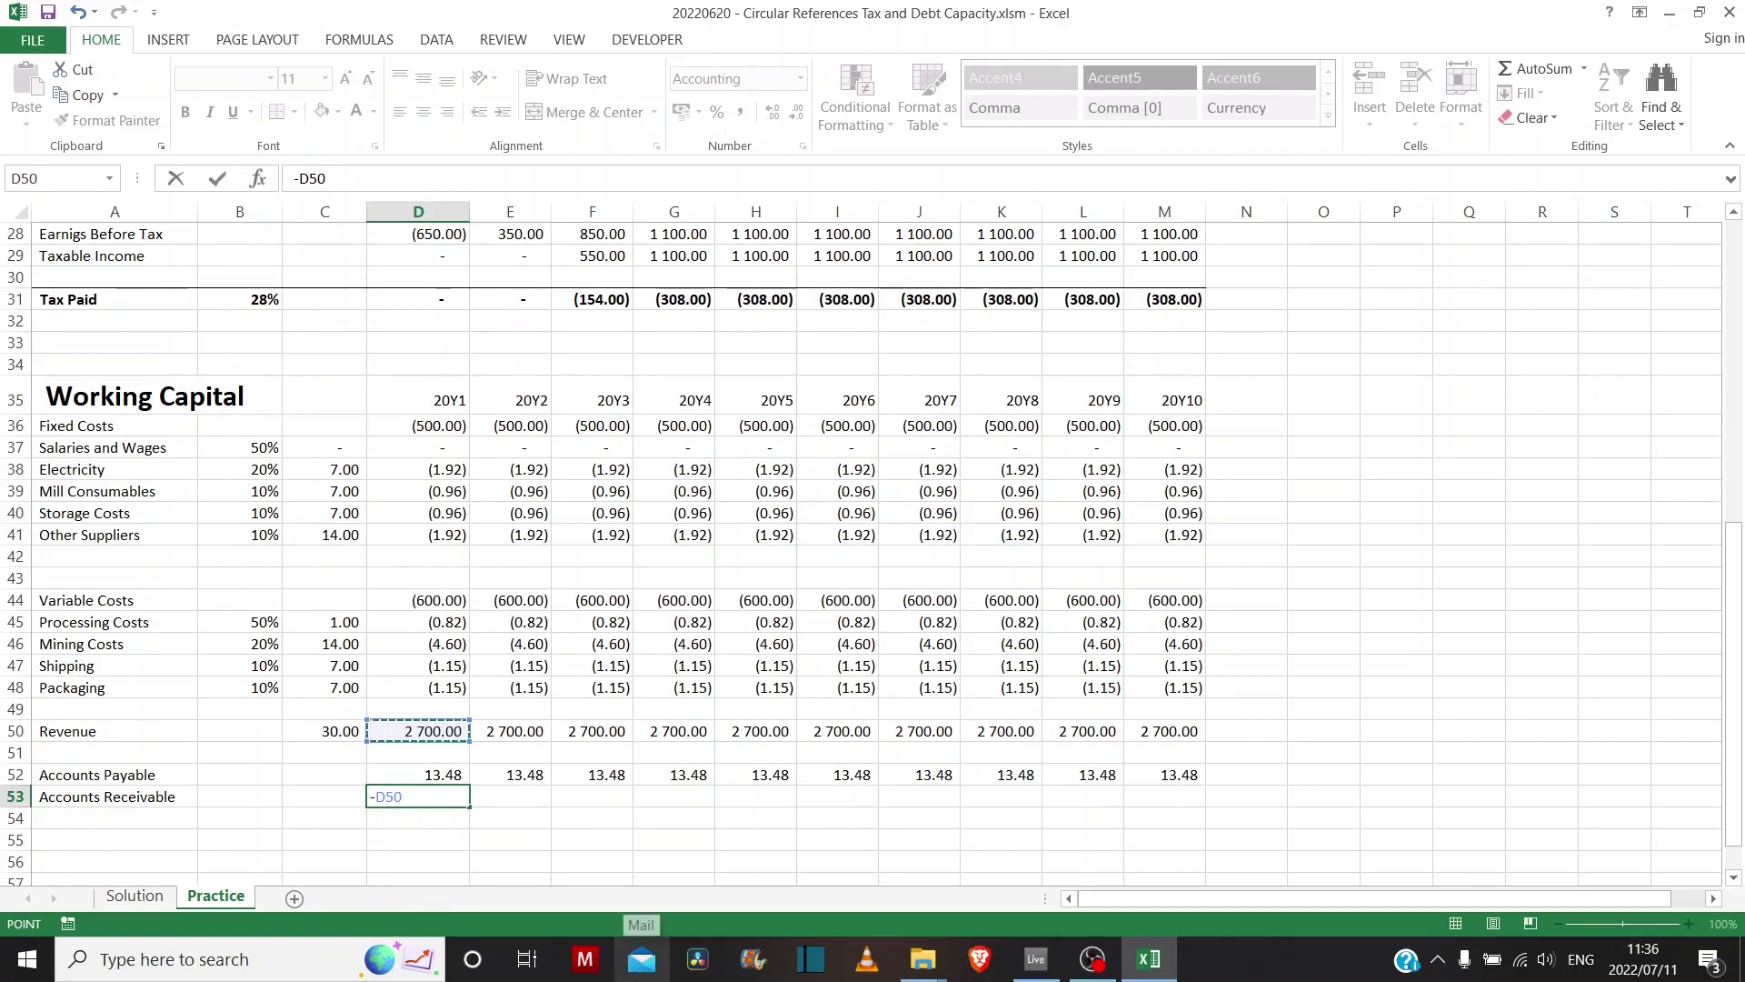
type("*(")
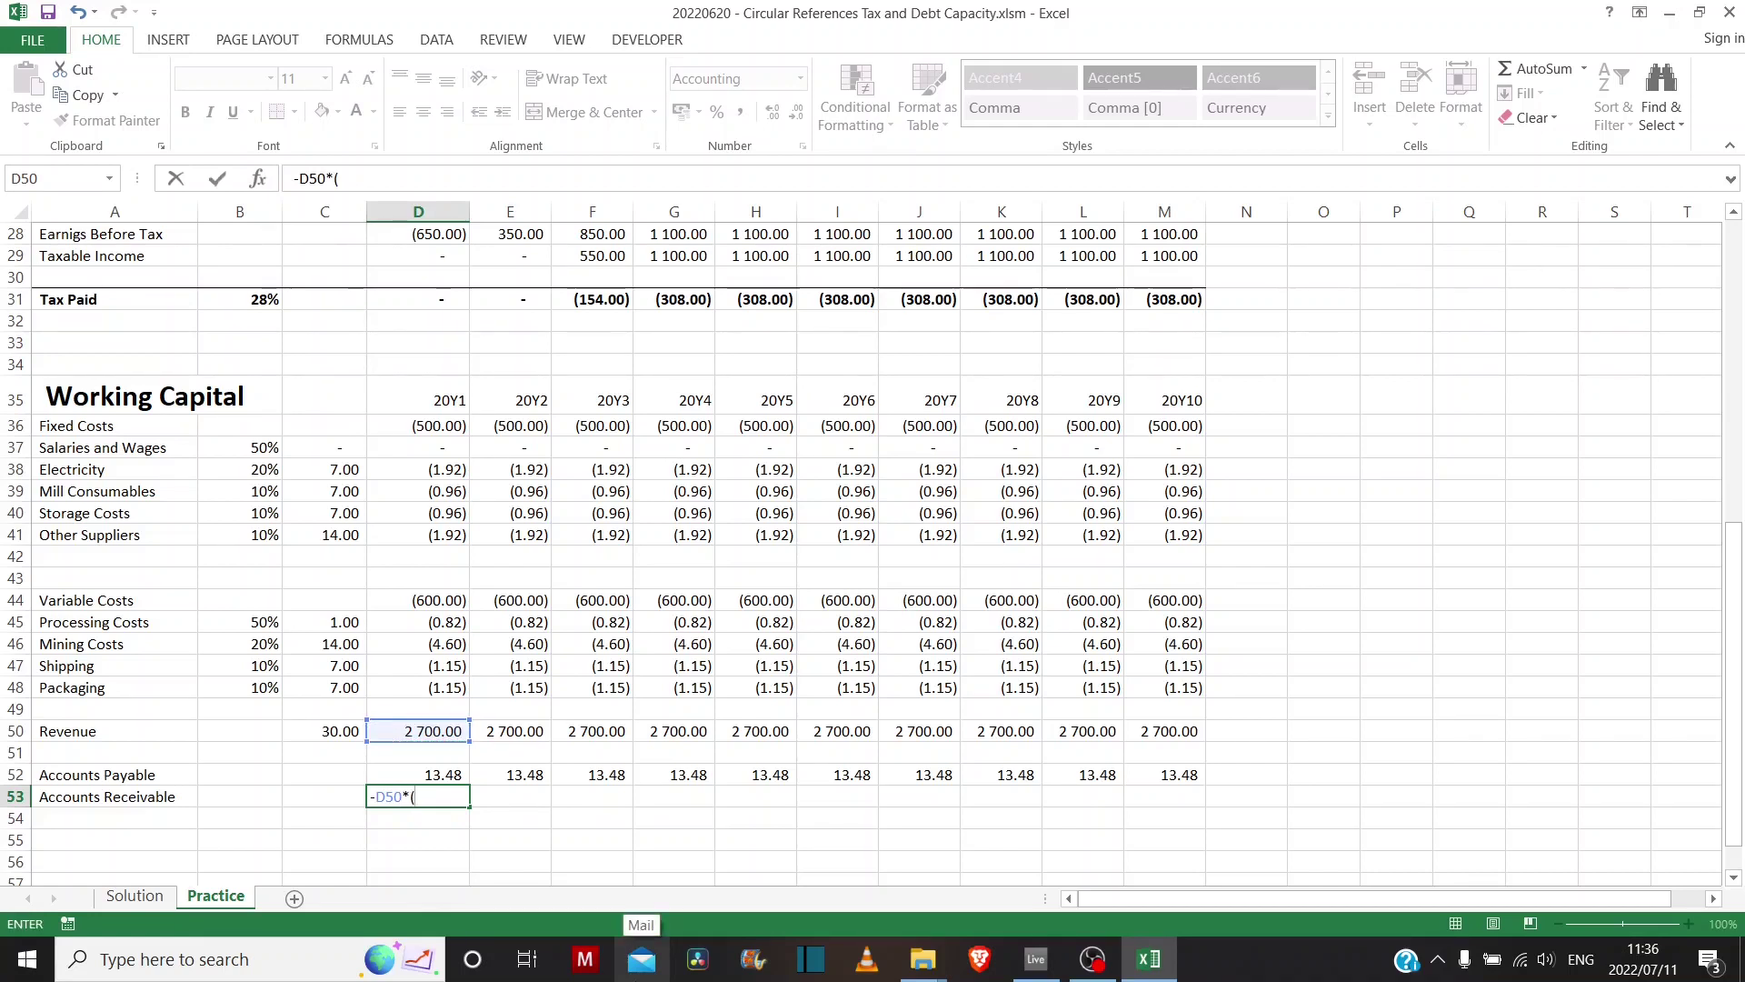
left_click(339, 727)
type("/")
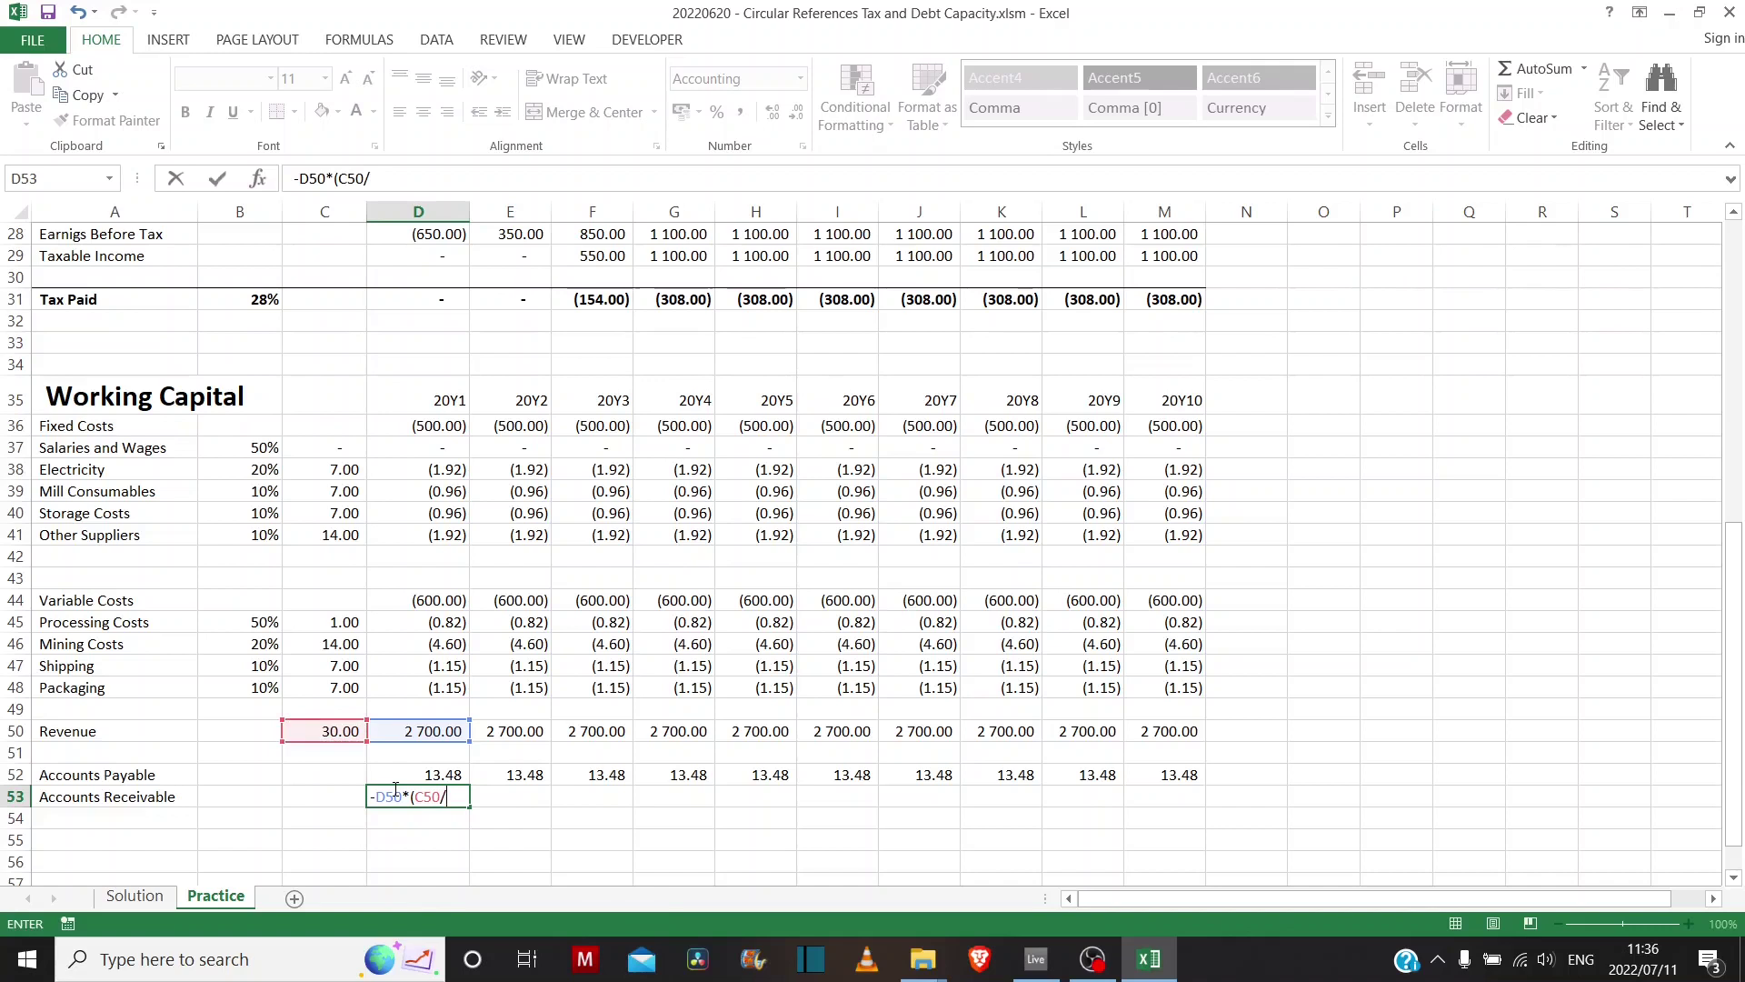
type("365")
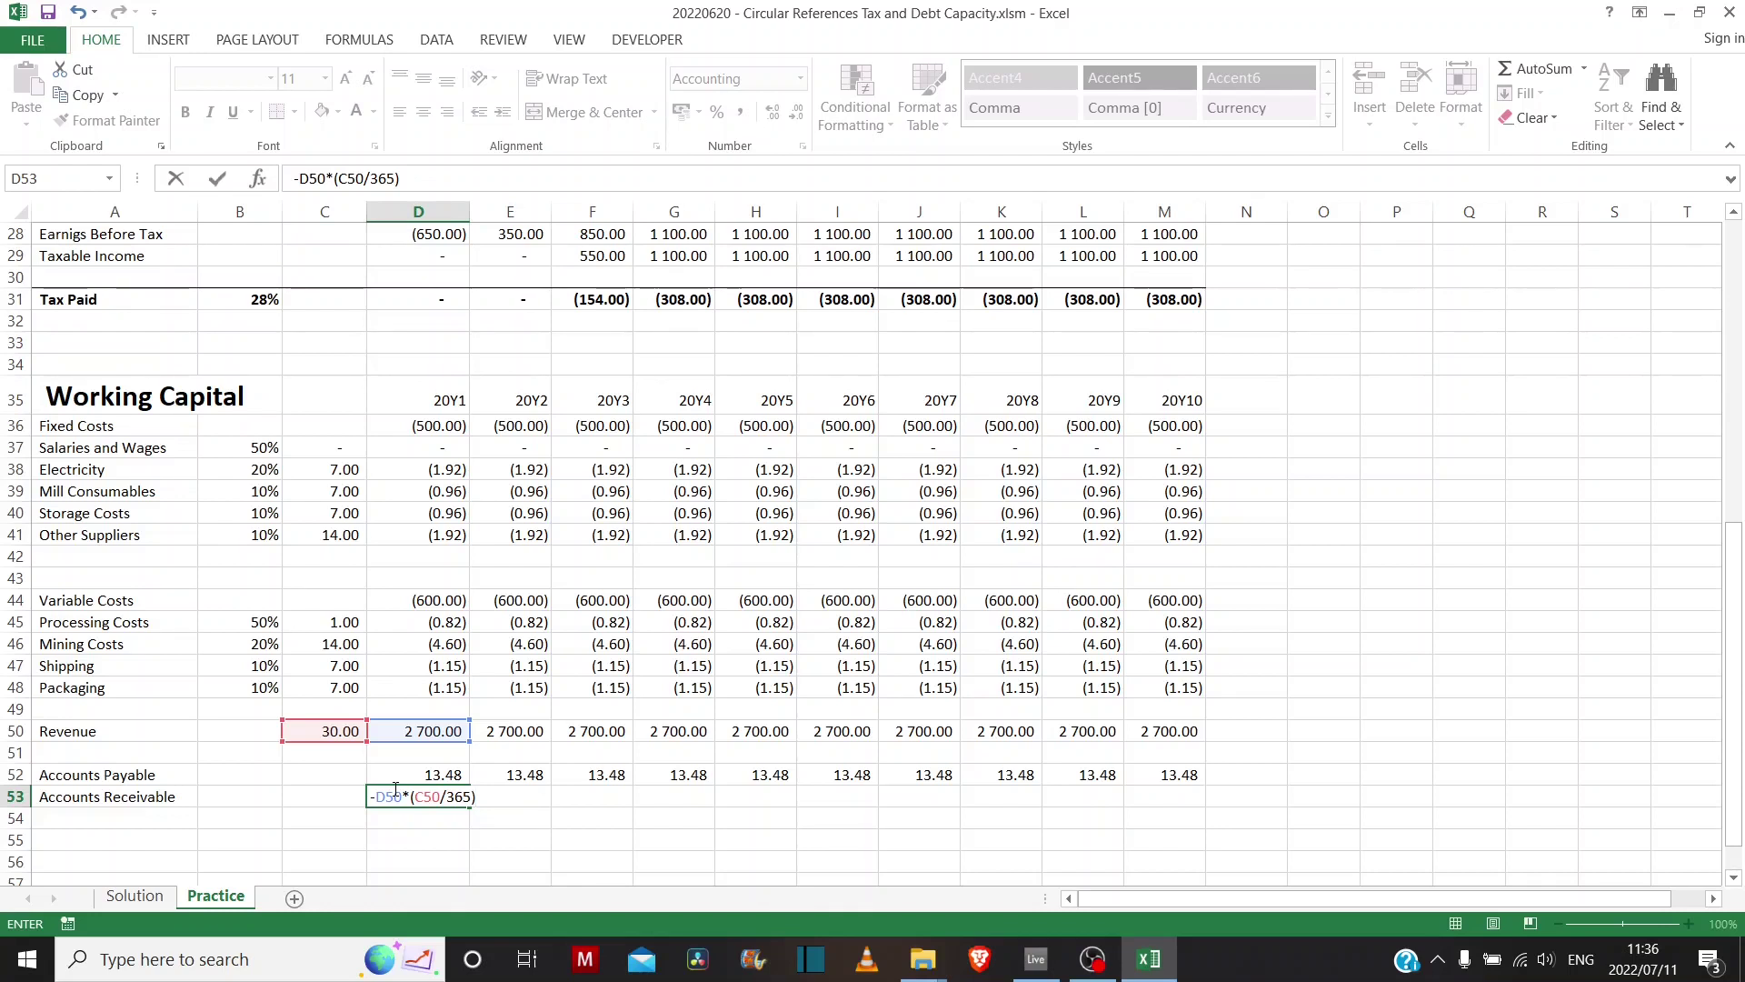
left_click(413, 796)
type("$")
key("Return")
left_click(443, 796)
double_click(452, 795)
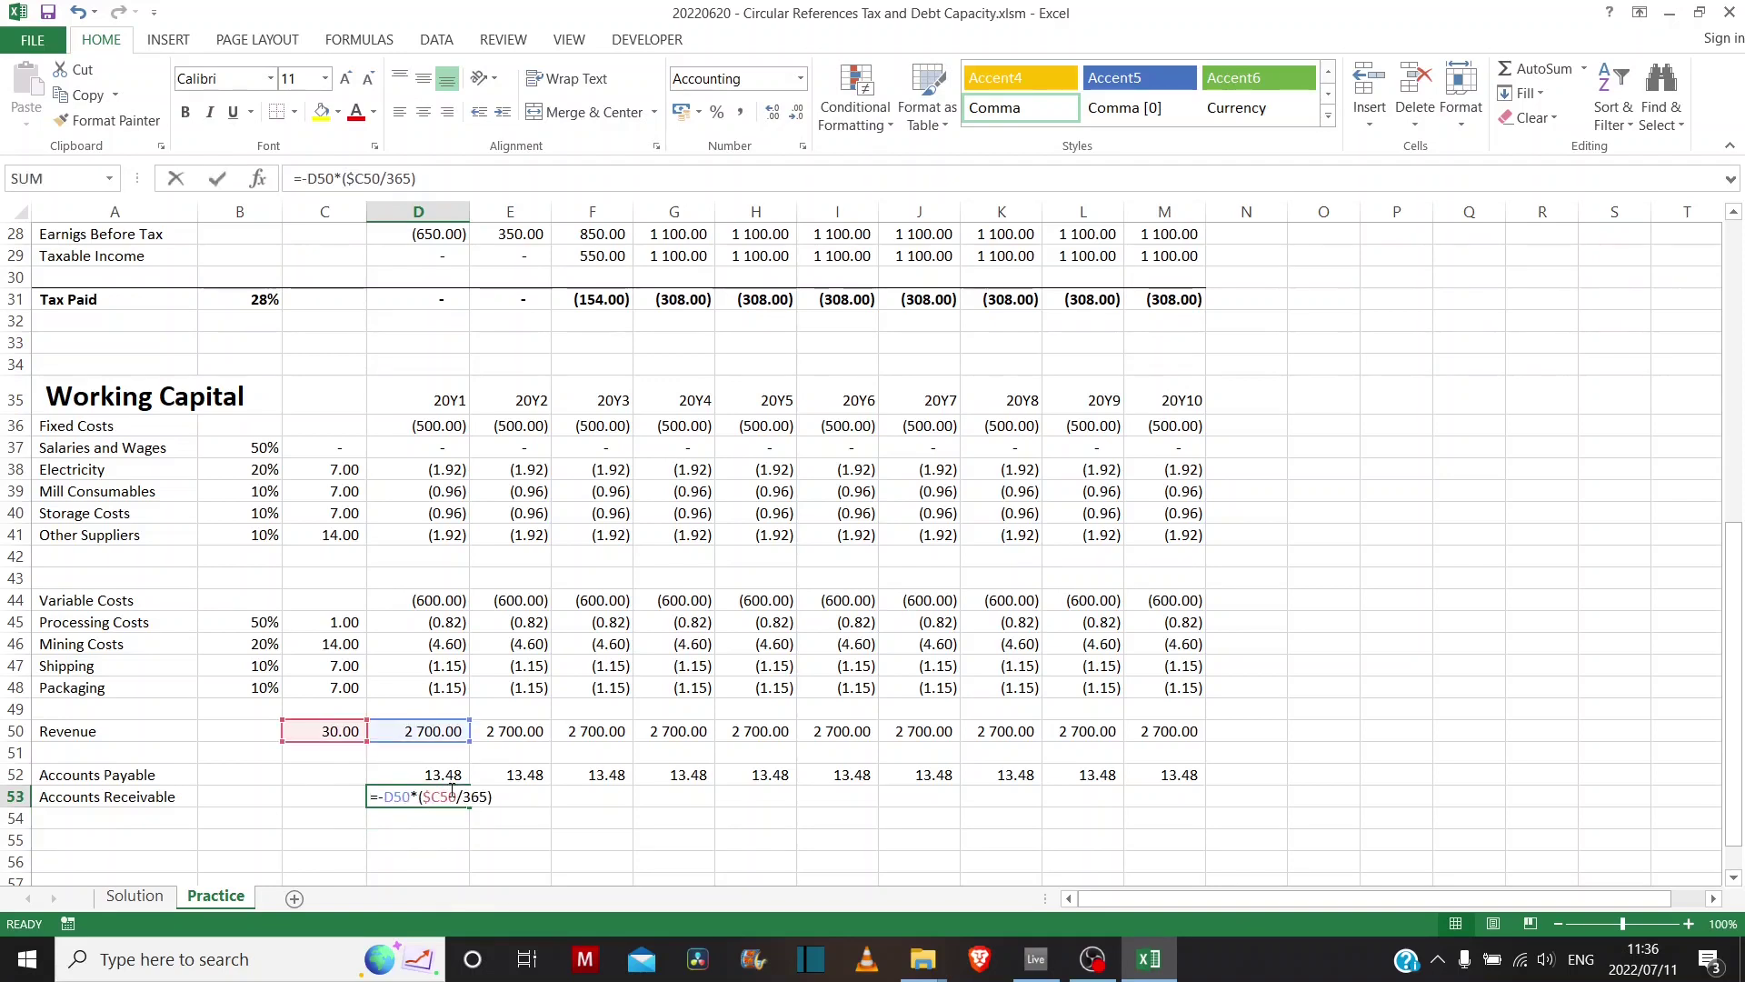
key("Escape")
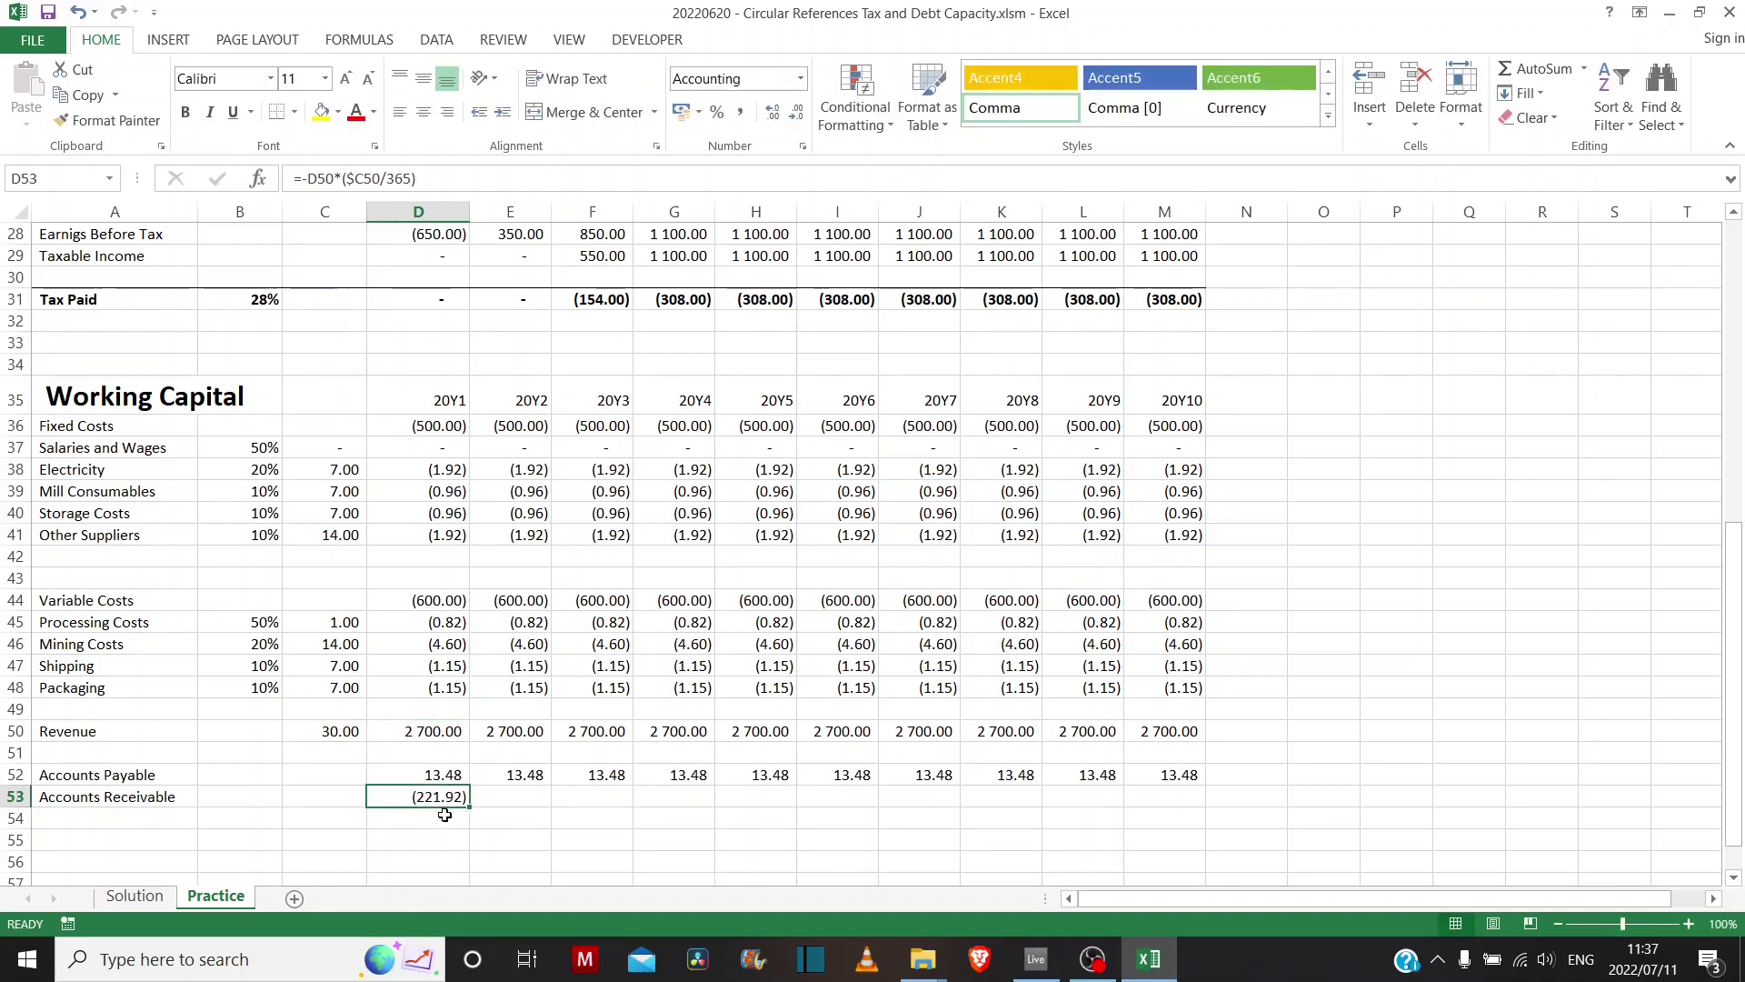
- Fill the Accounts Receivable formula across to 20Y10 and review the D50 and D53 formulas
left_click_drag(470, 811, 1215, 799)
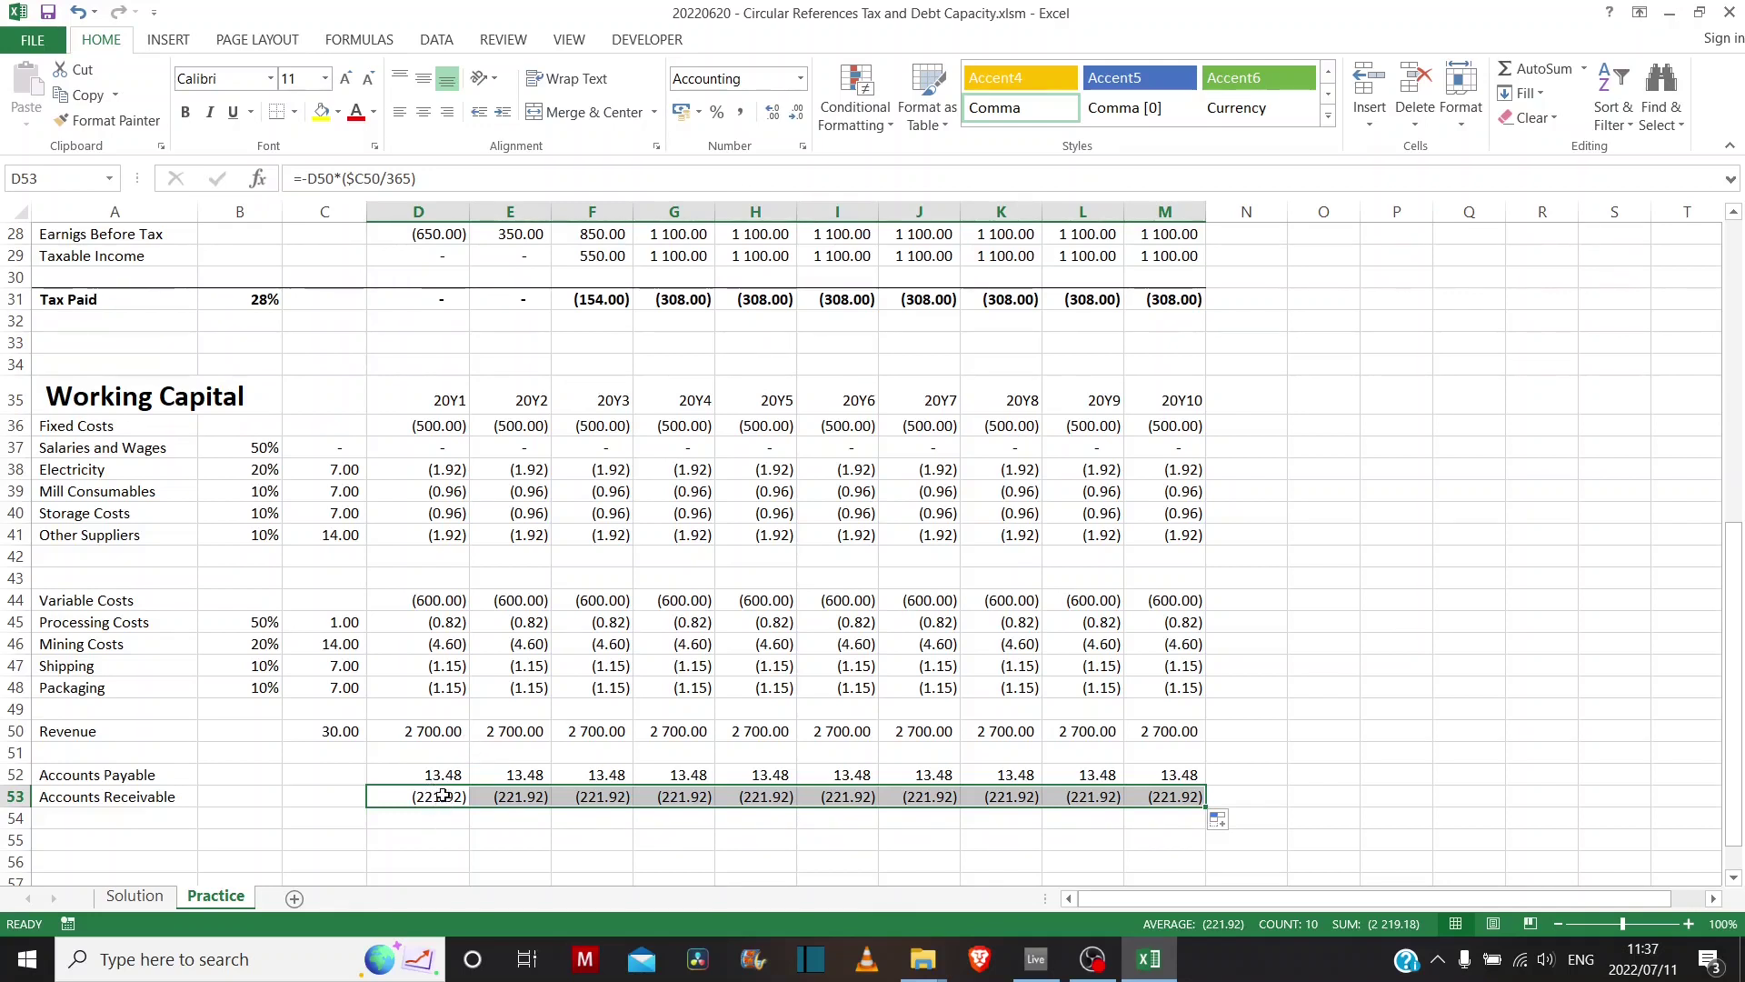
left_click(426, 730)
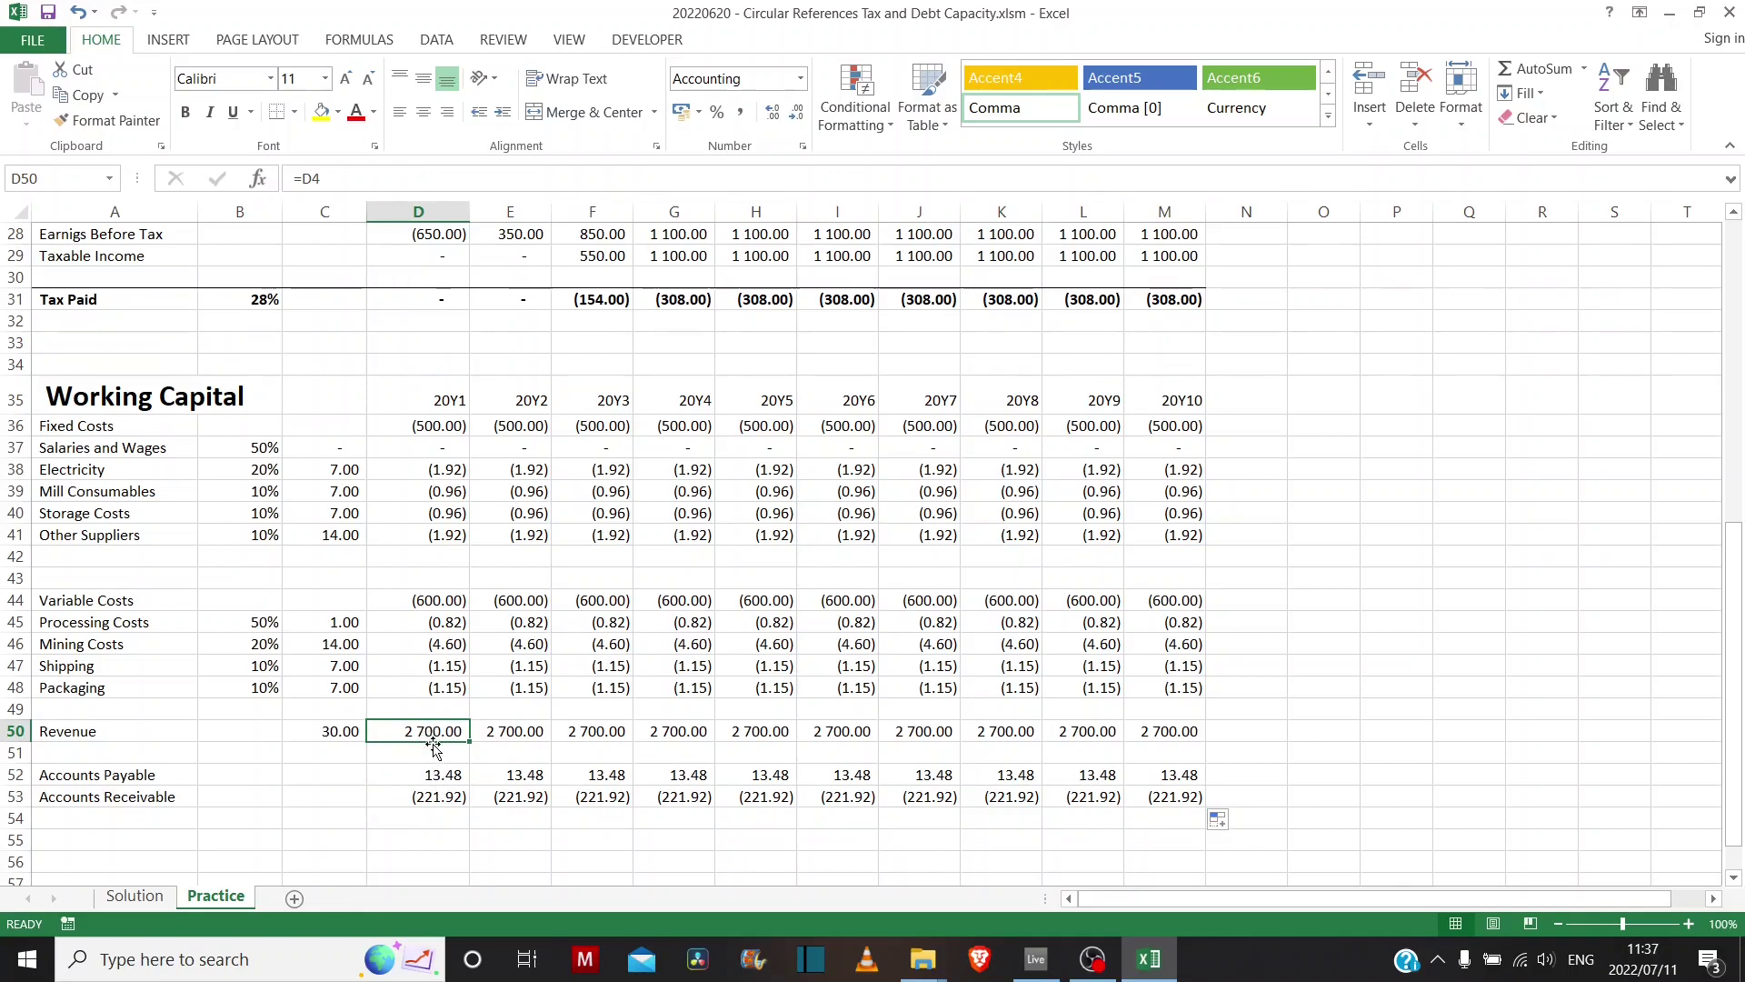
left_click(423, 799)
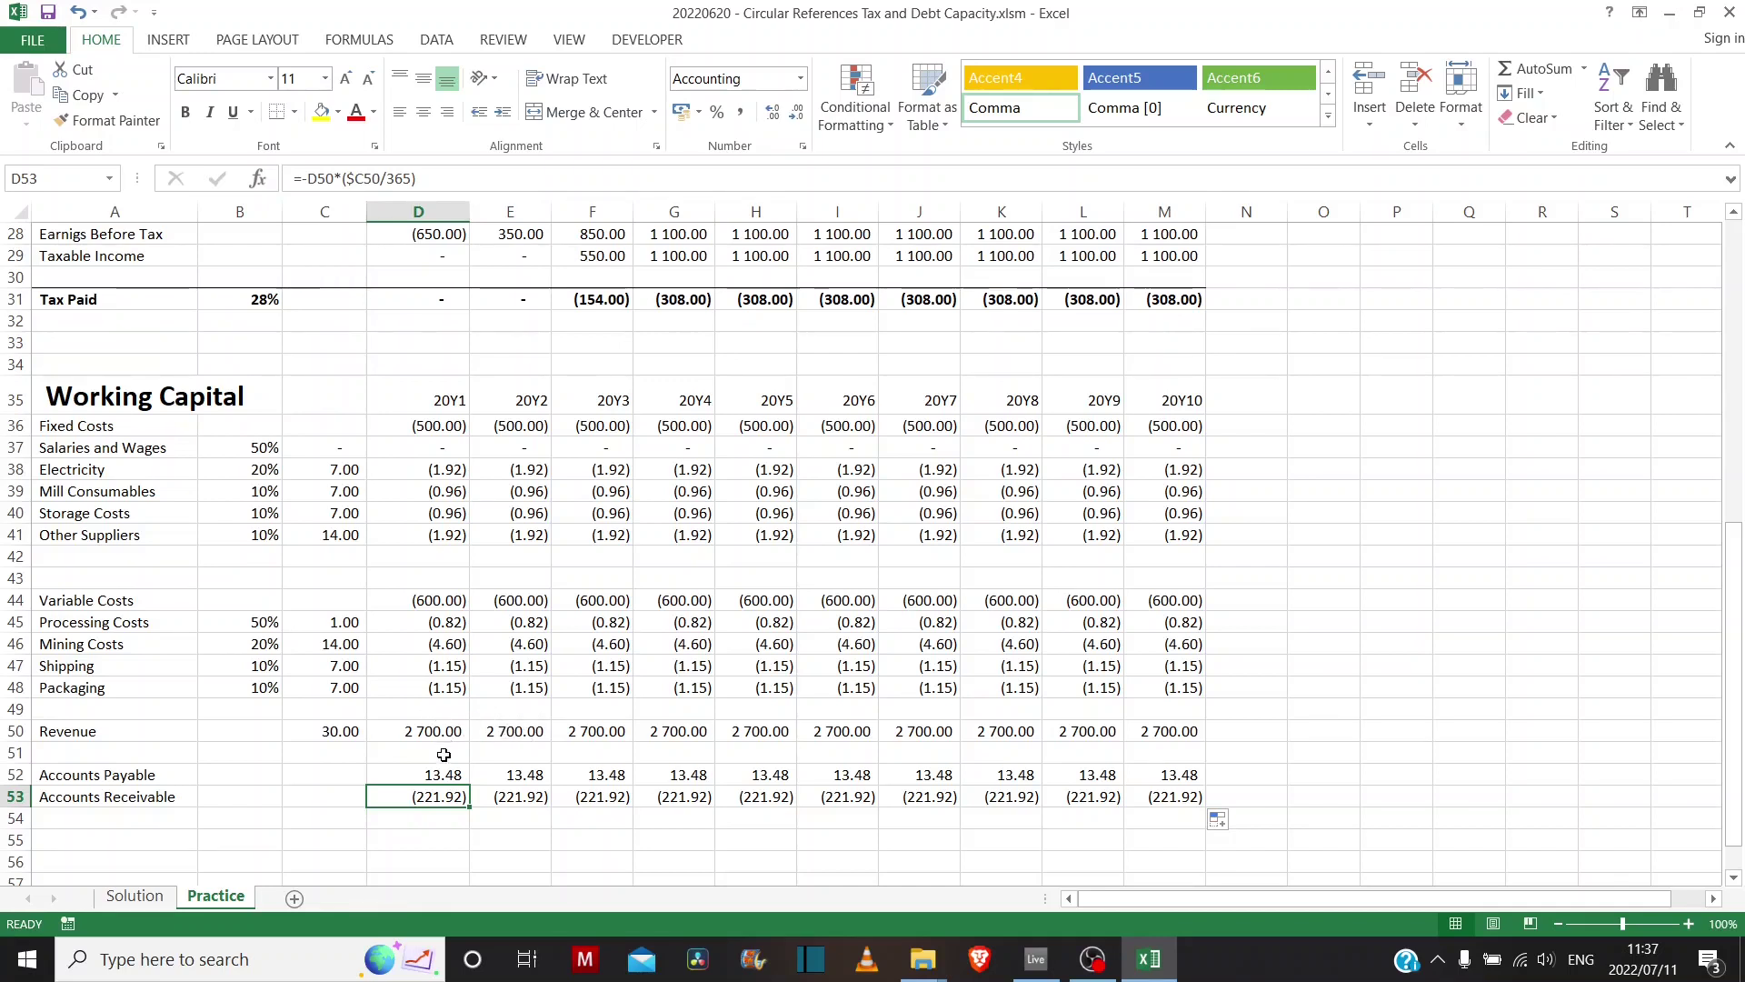
double_click(440, 797)
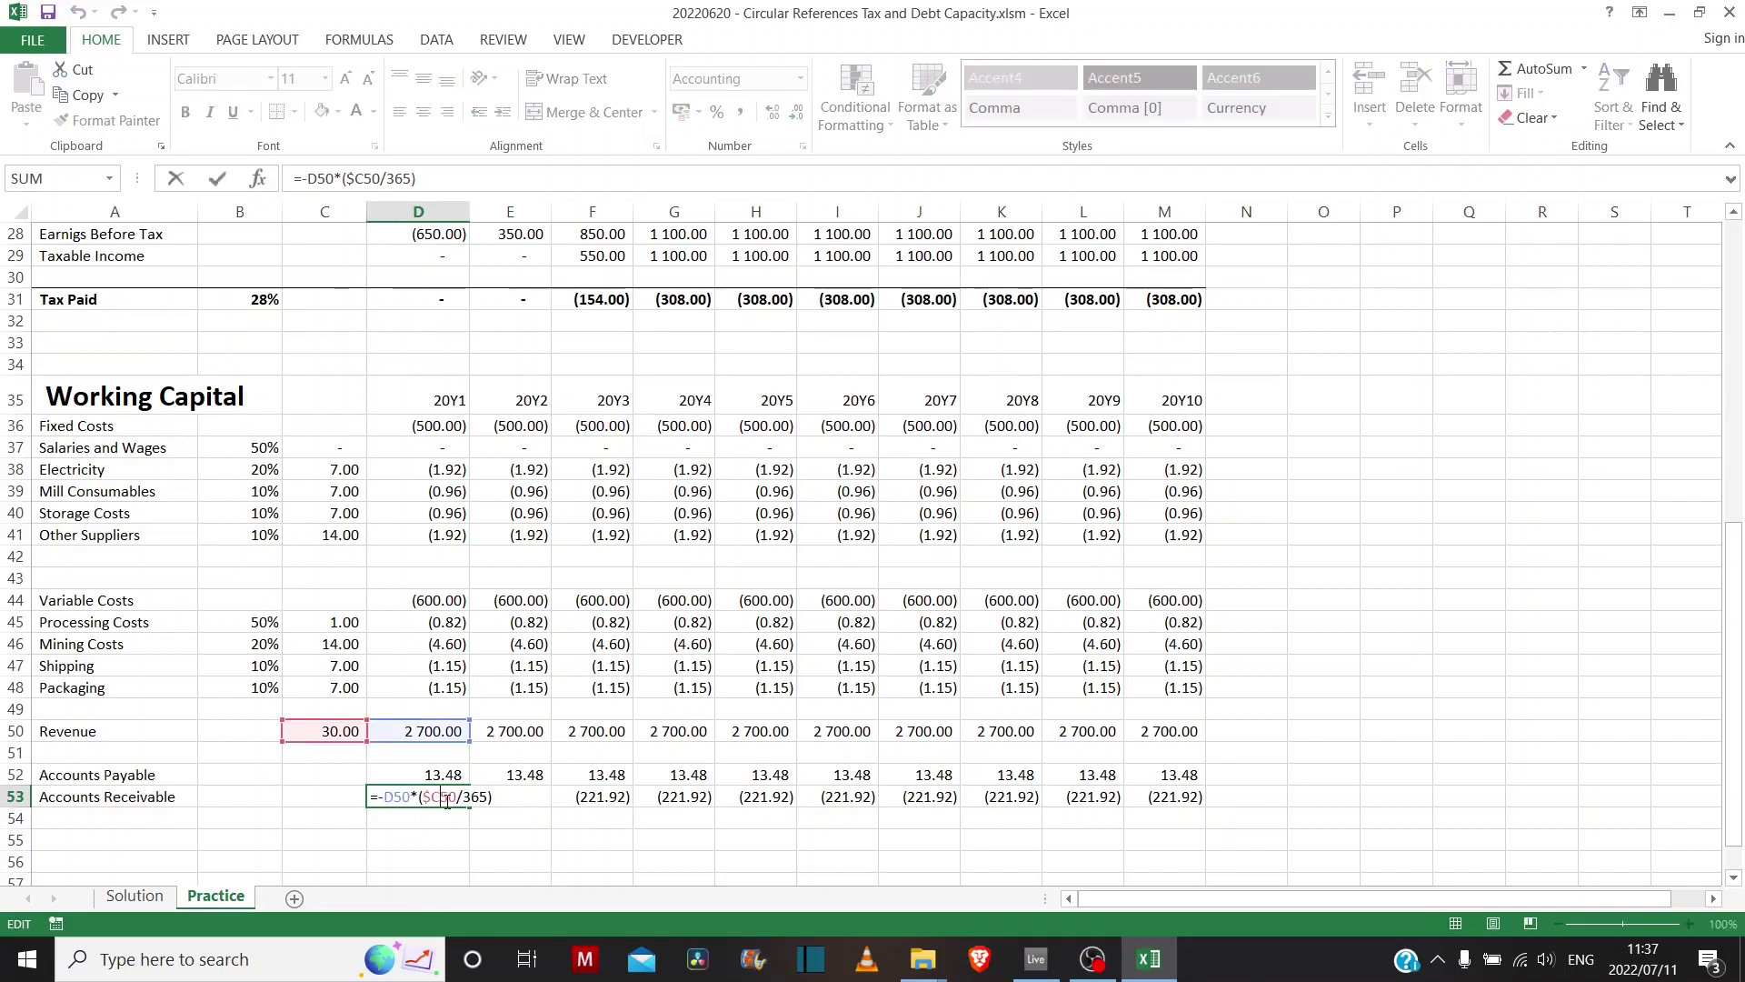
key("Escape")
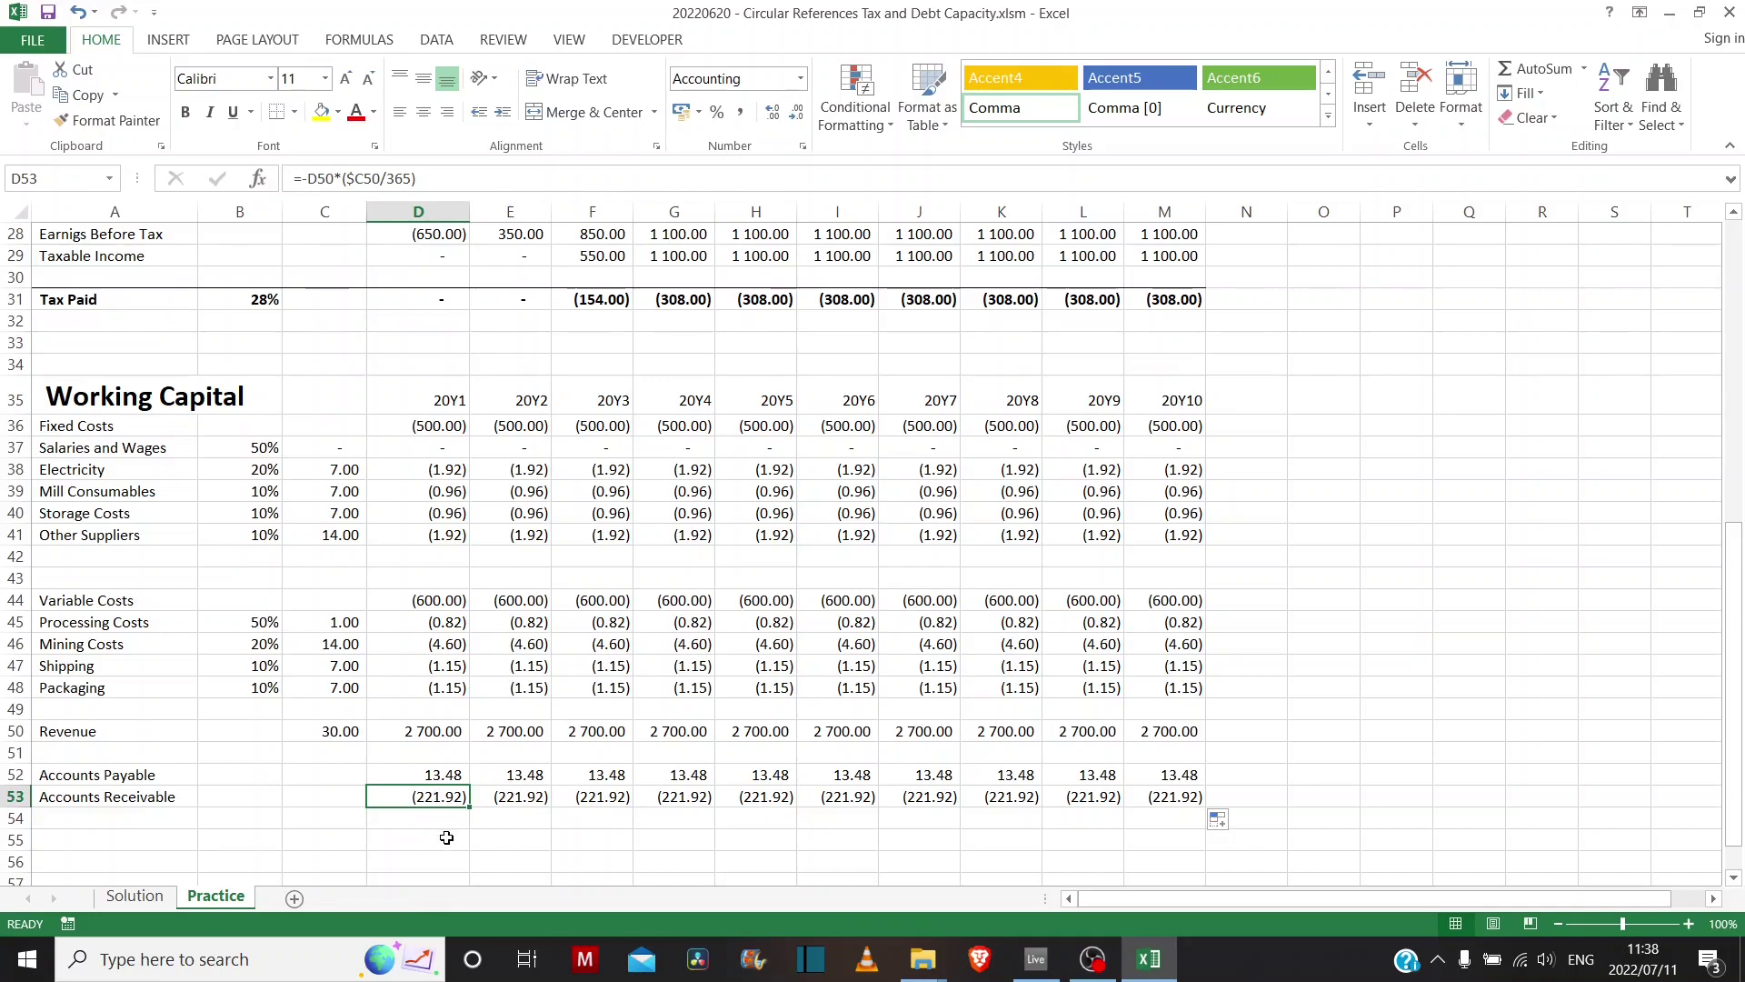
- Label row 54 'Inventory' and enter 7 days in C54
left_click(130, 823)
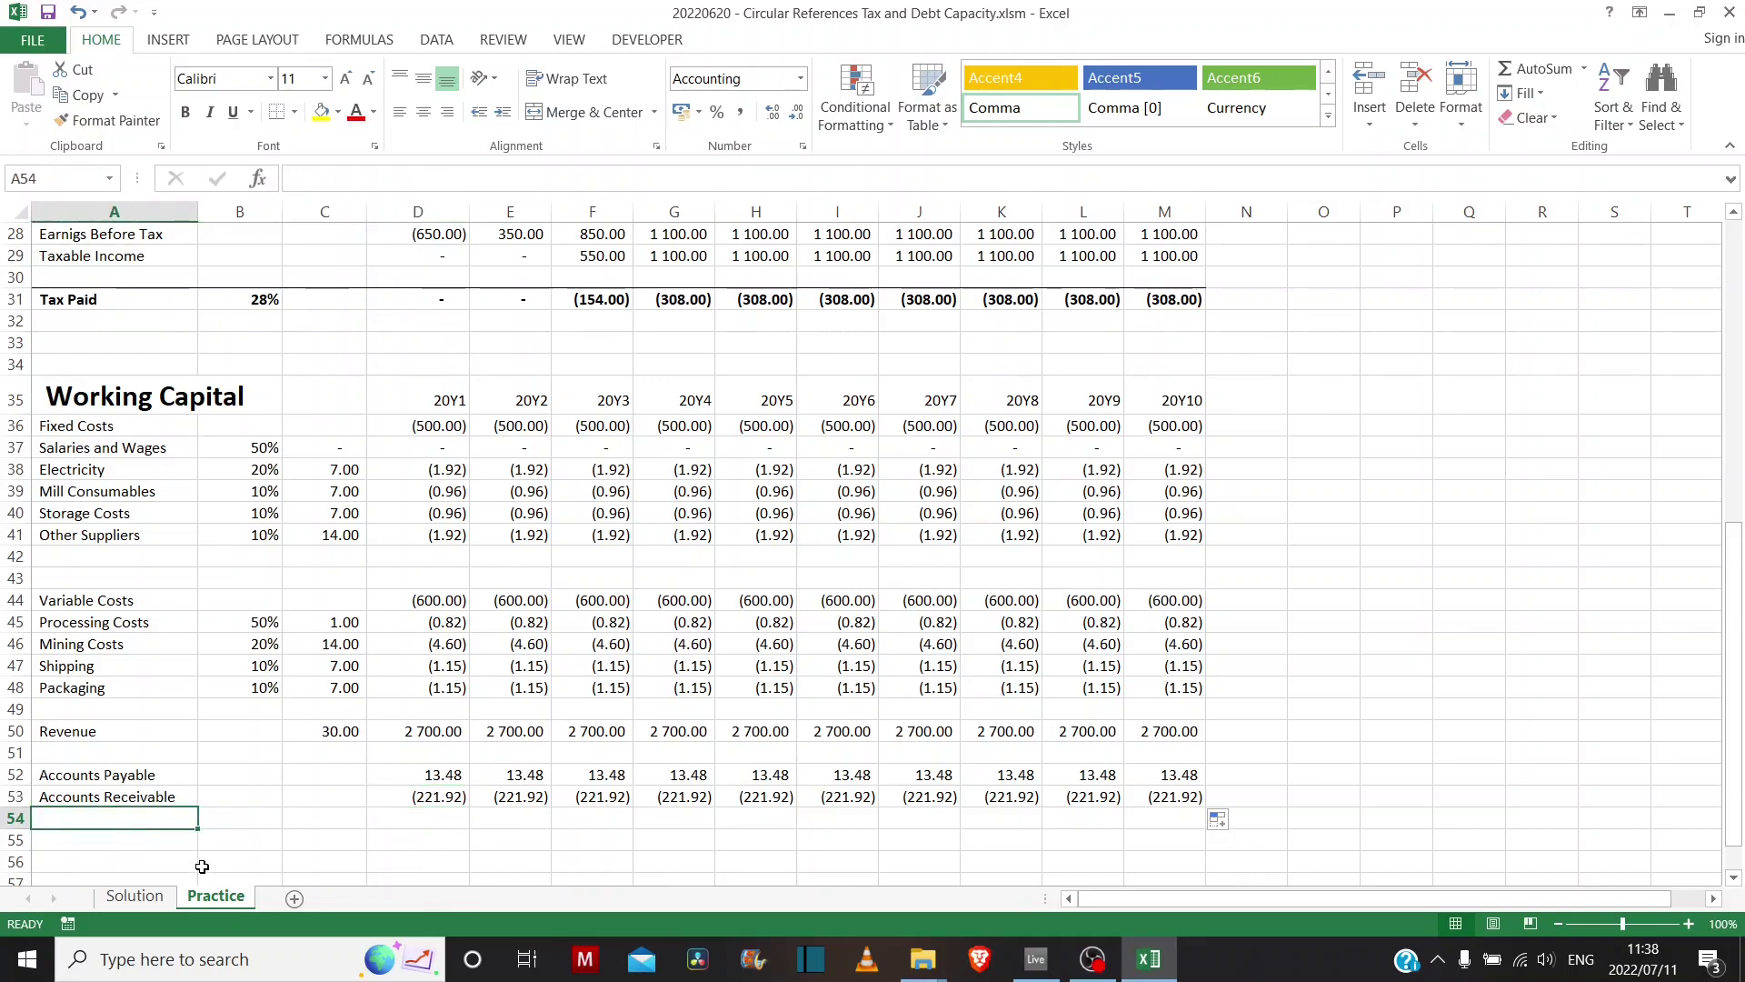
type("Inventory")
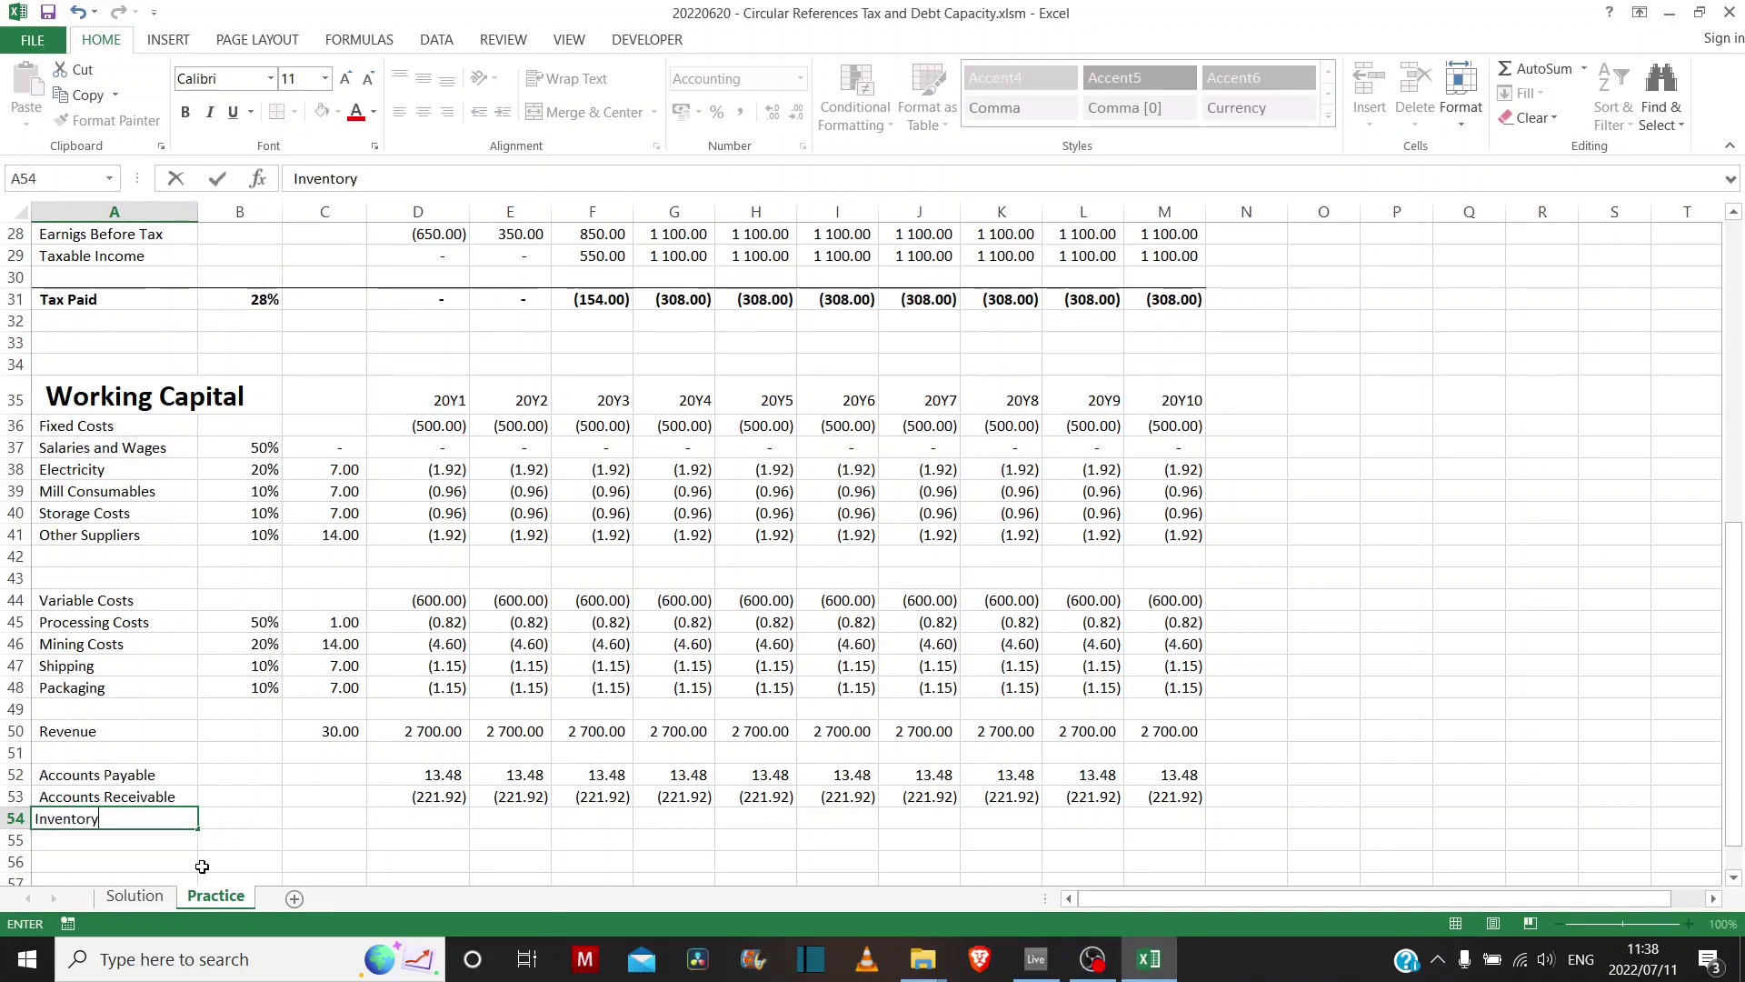
key("Right")
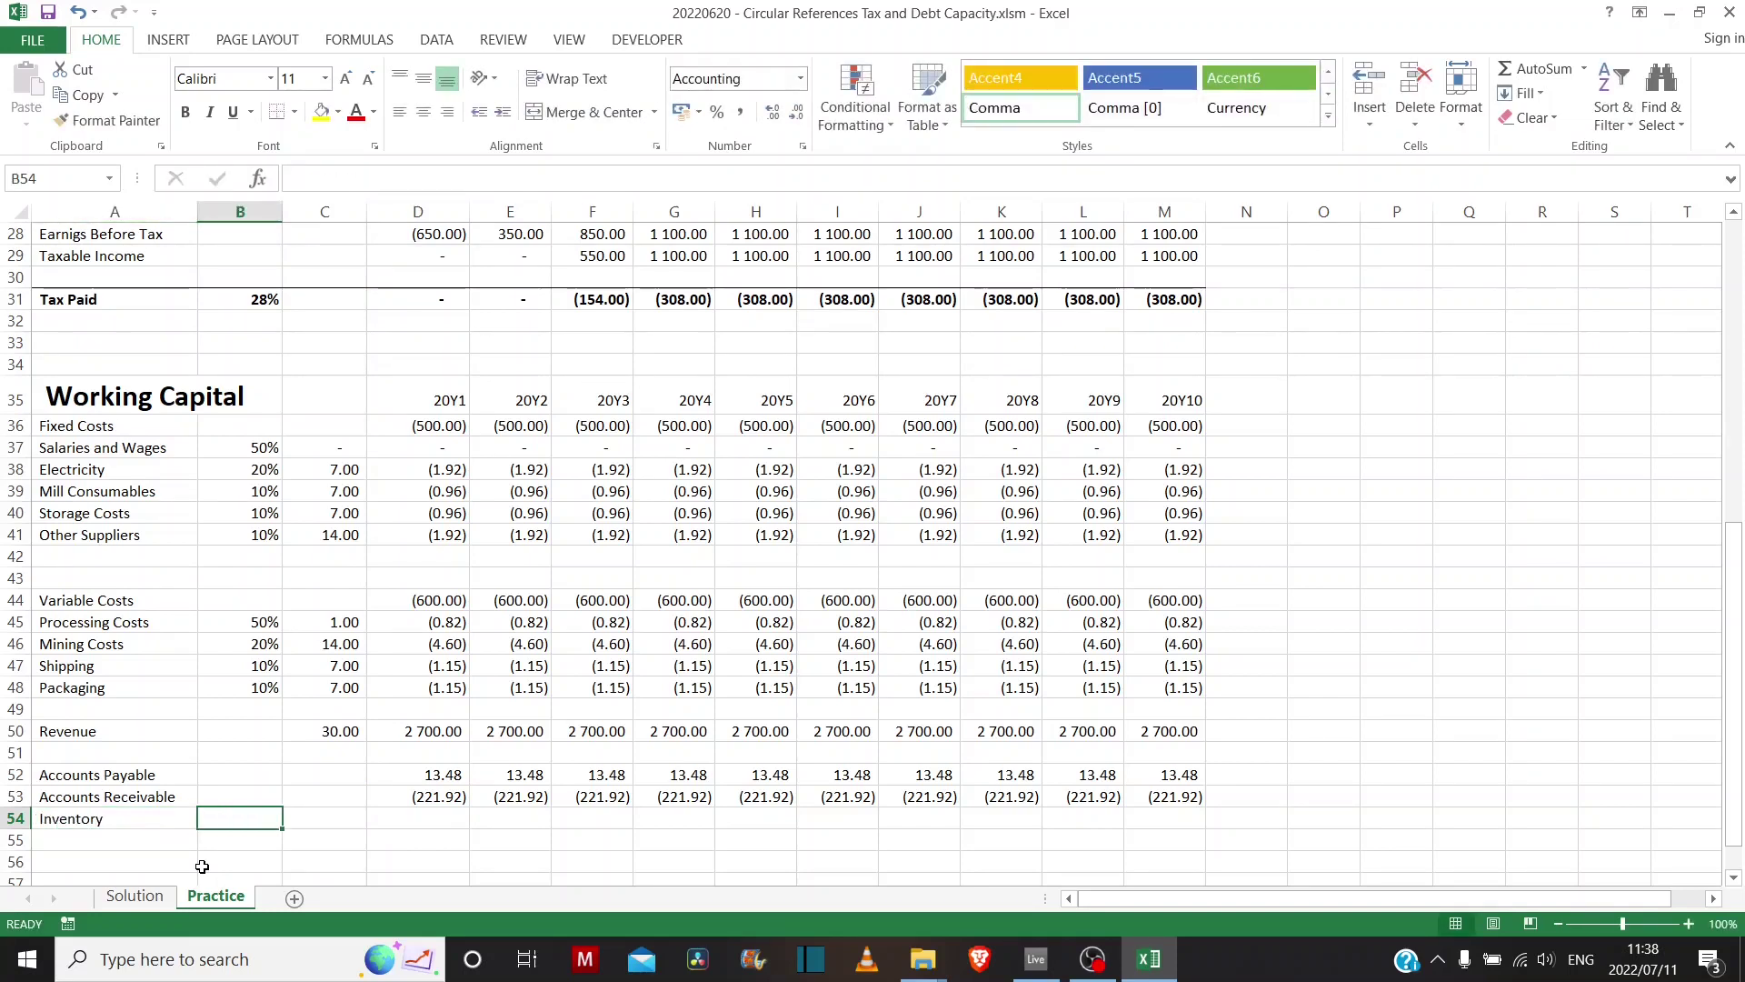
key("Right")
key("Right")
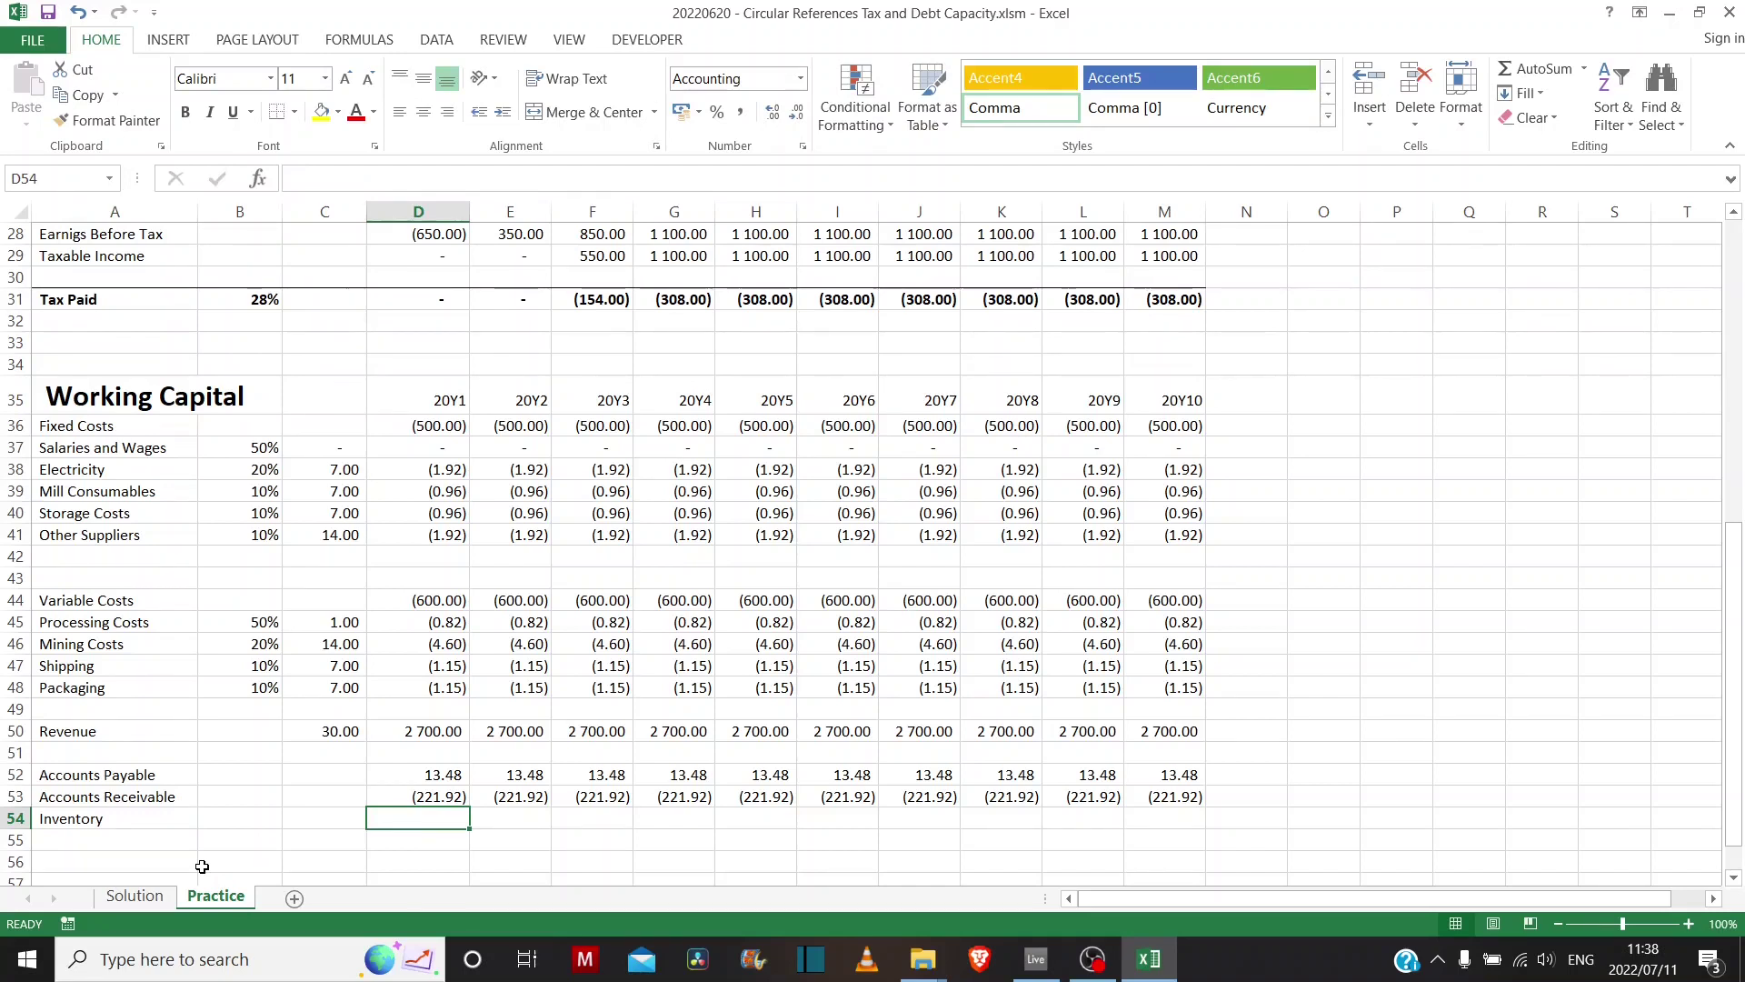
key("Left")
type("7")
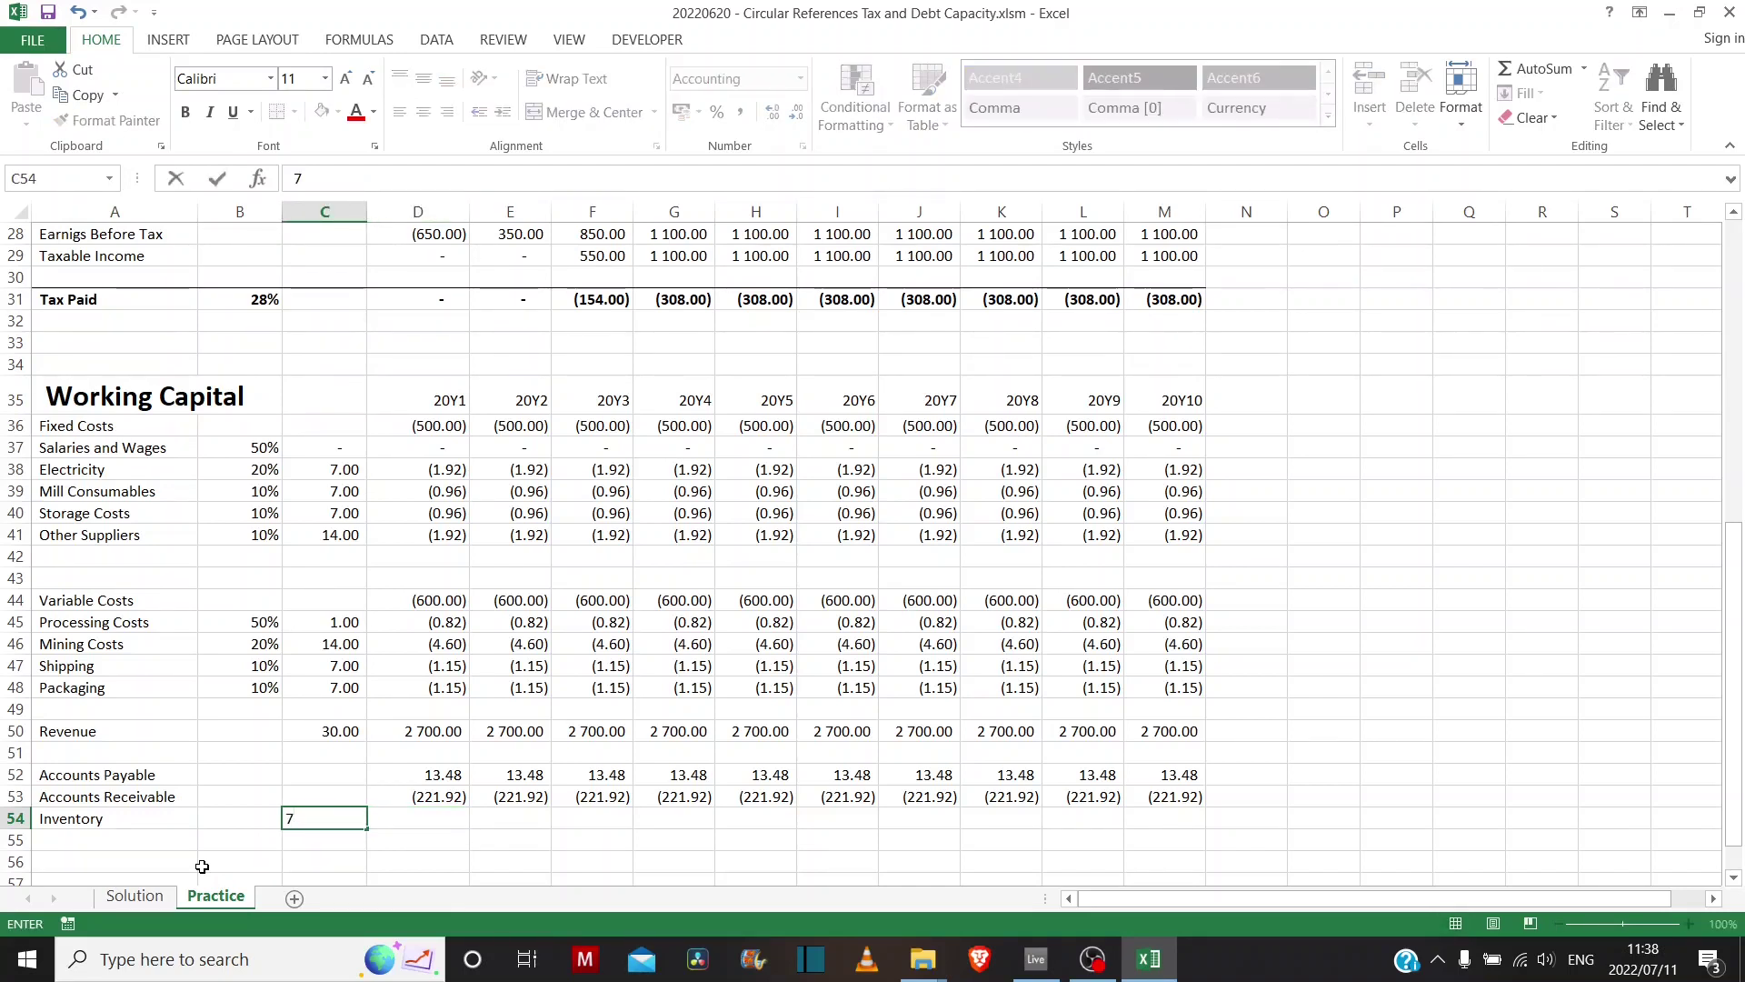
key("Right")
key("Left")
key("Right")
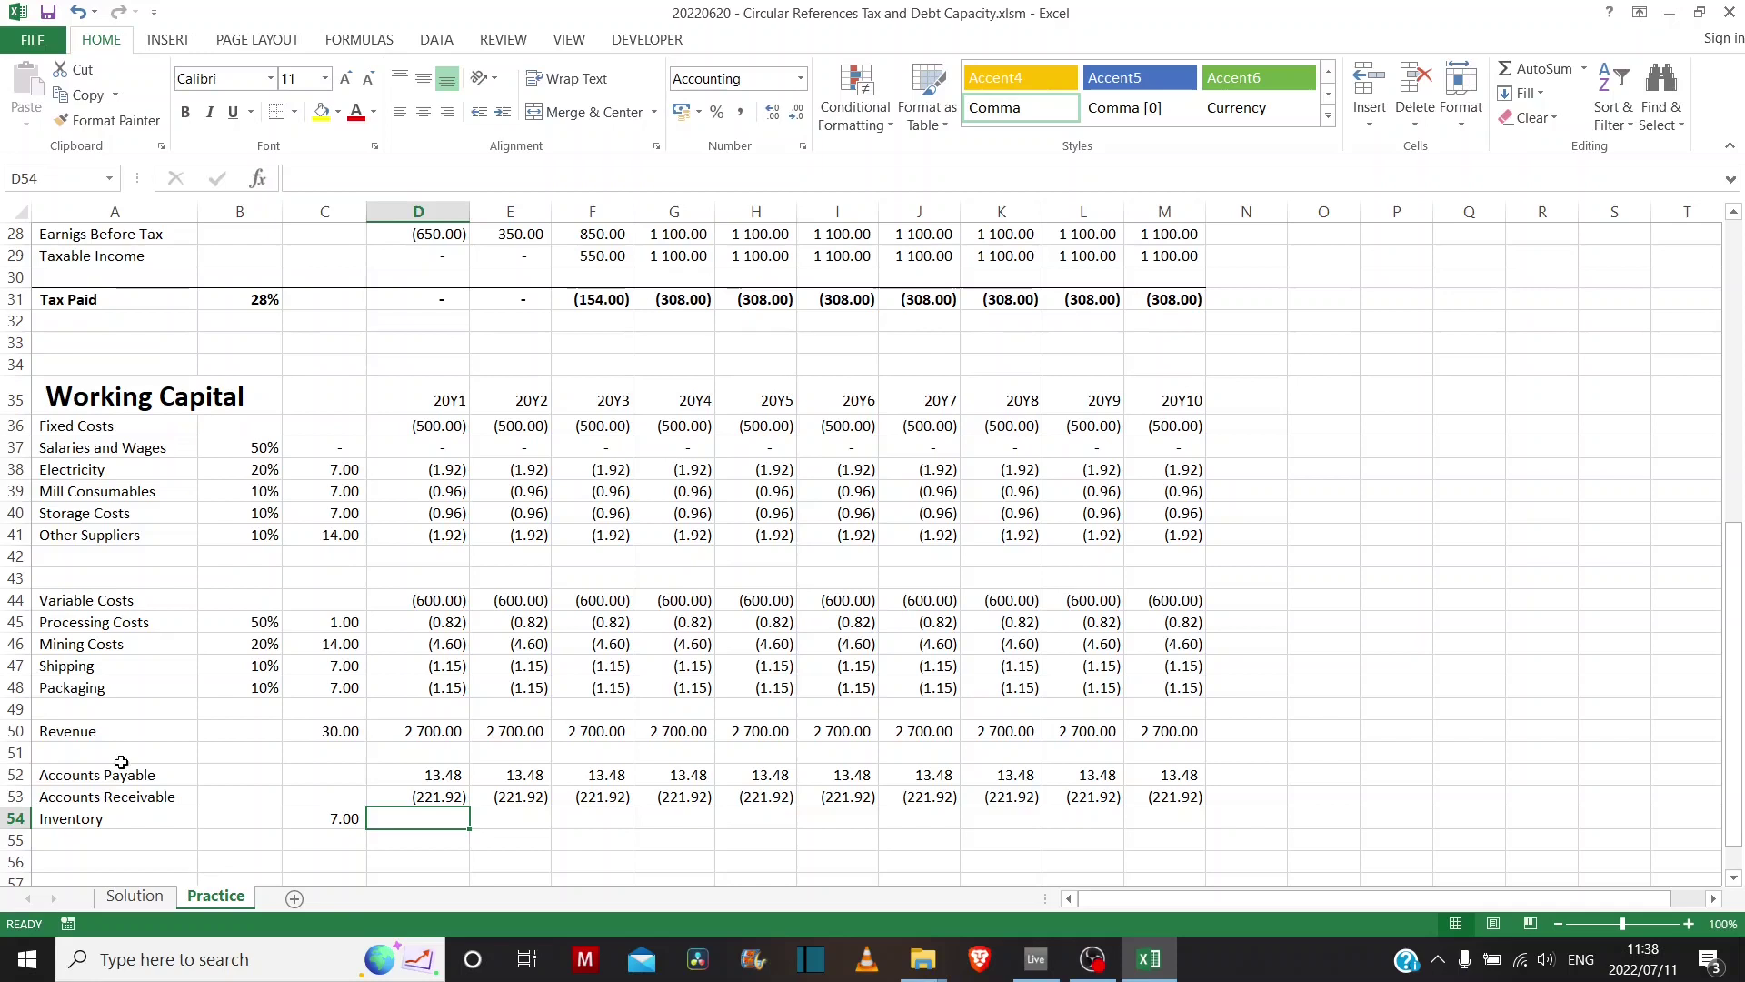
- Start the 20Y1 Inventory formula in D54 with Fixed Costs D36 and Variable Costs D44
left_click_drag(56, 670, 64, 688)
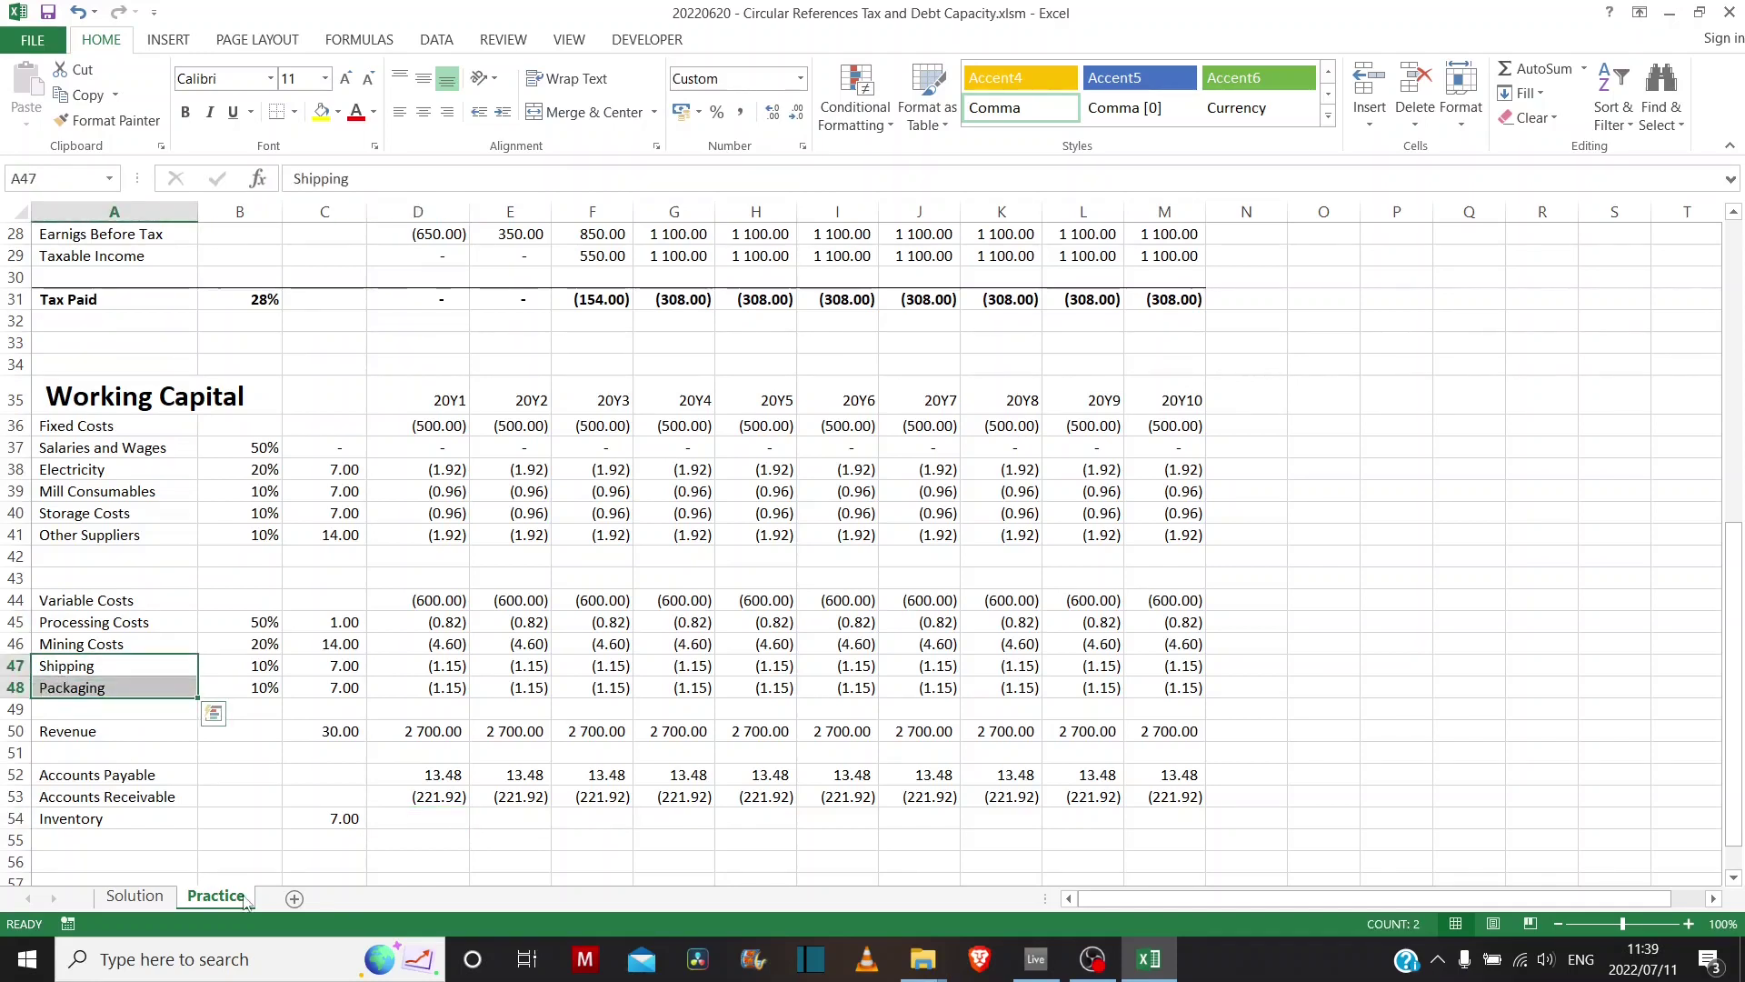
left_click(406, 826)
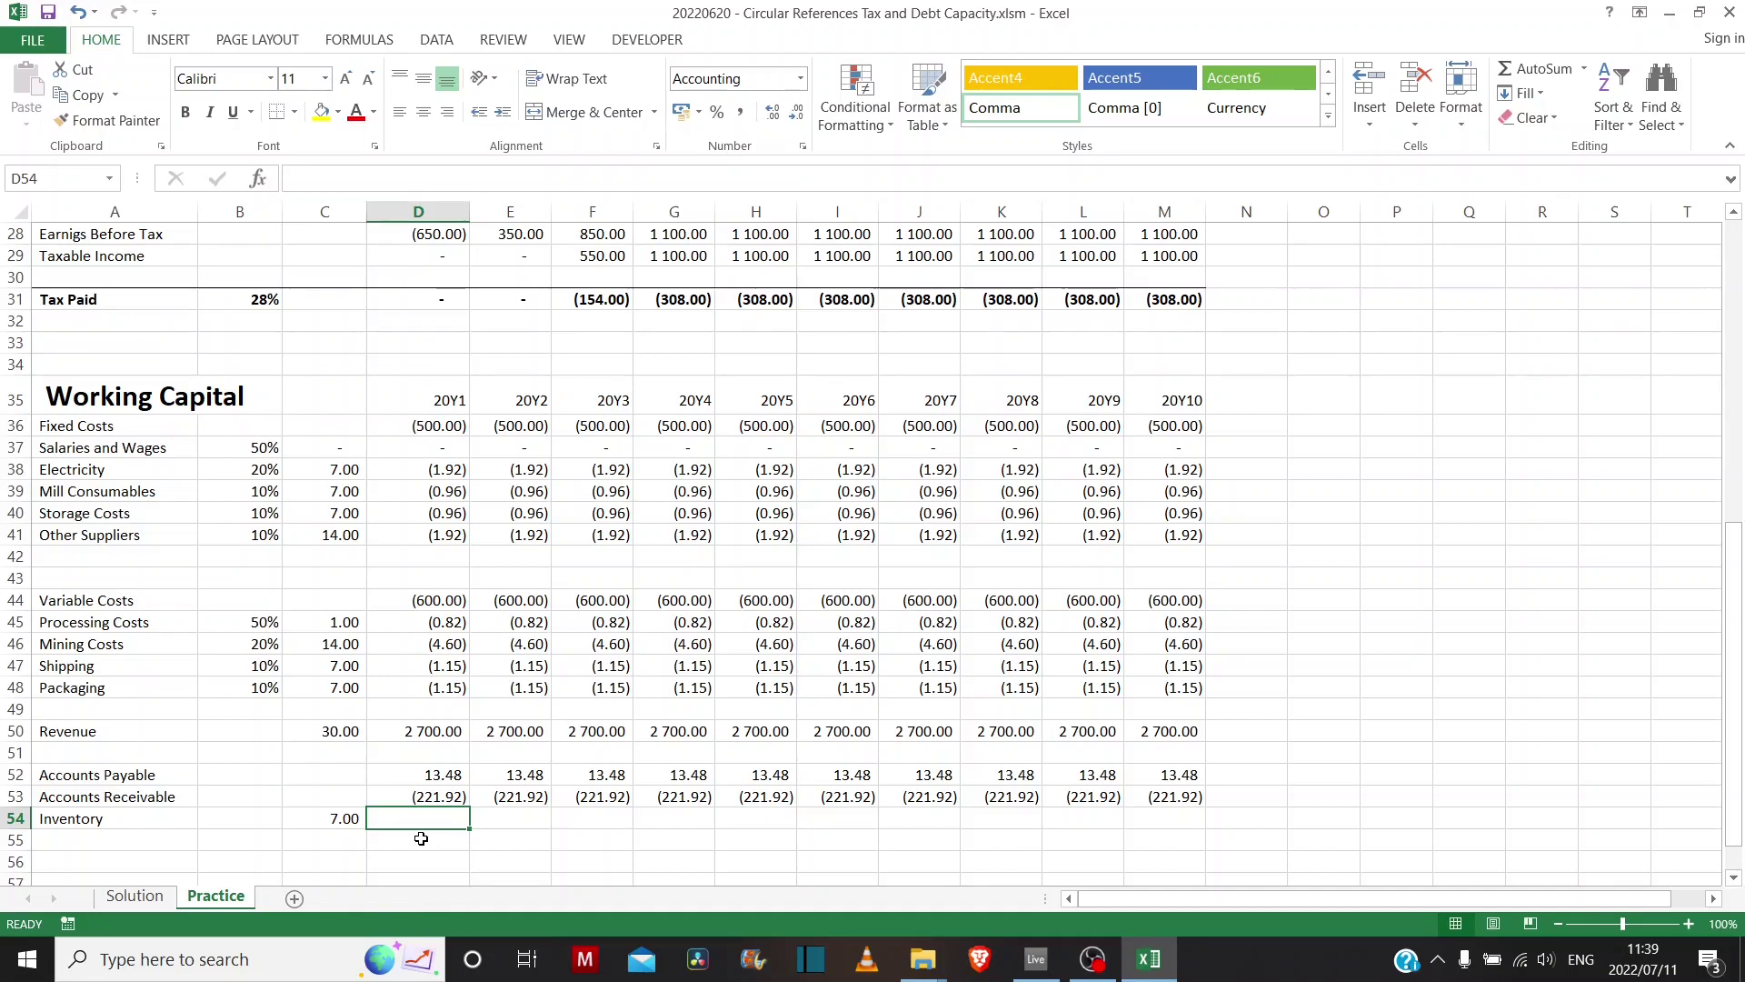
type("=sum(")
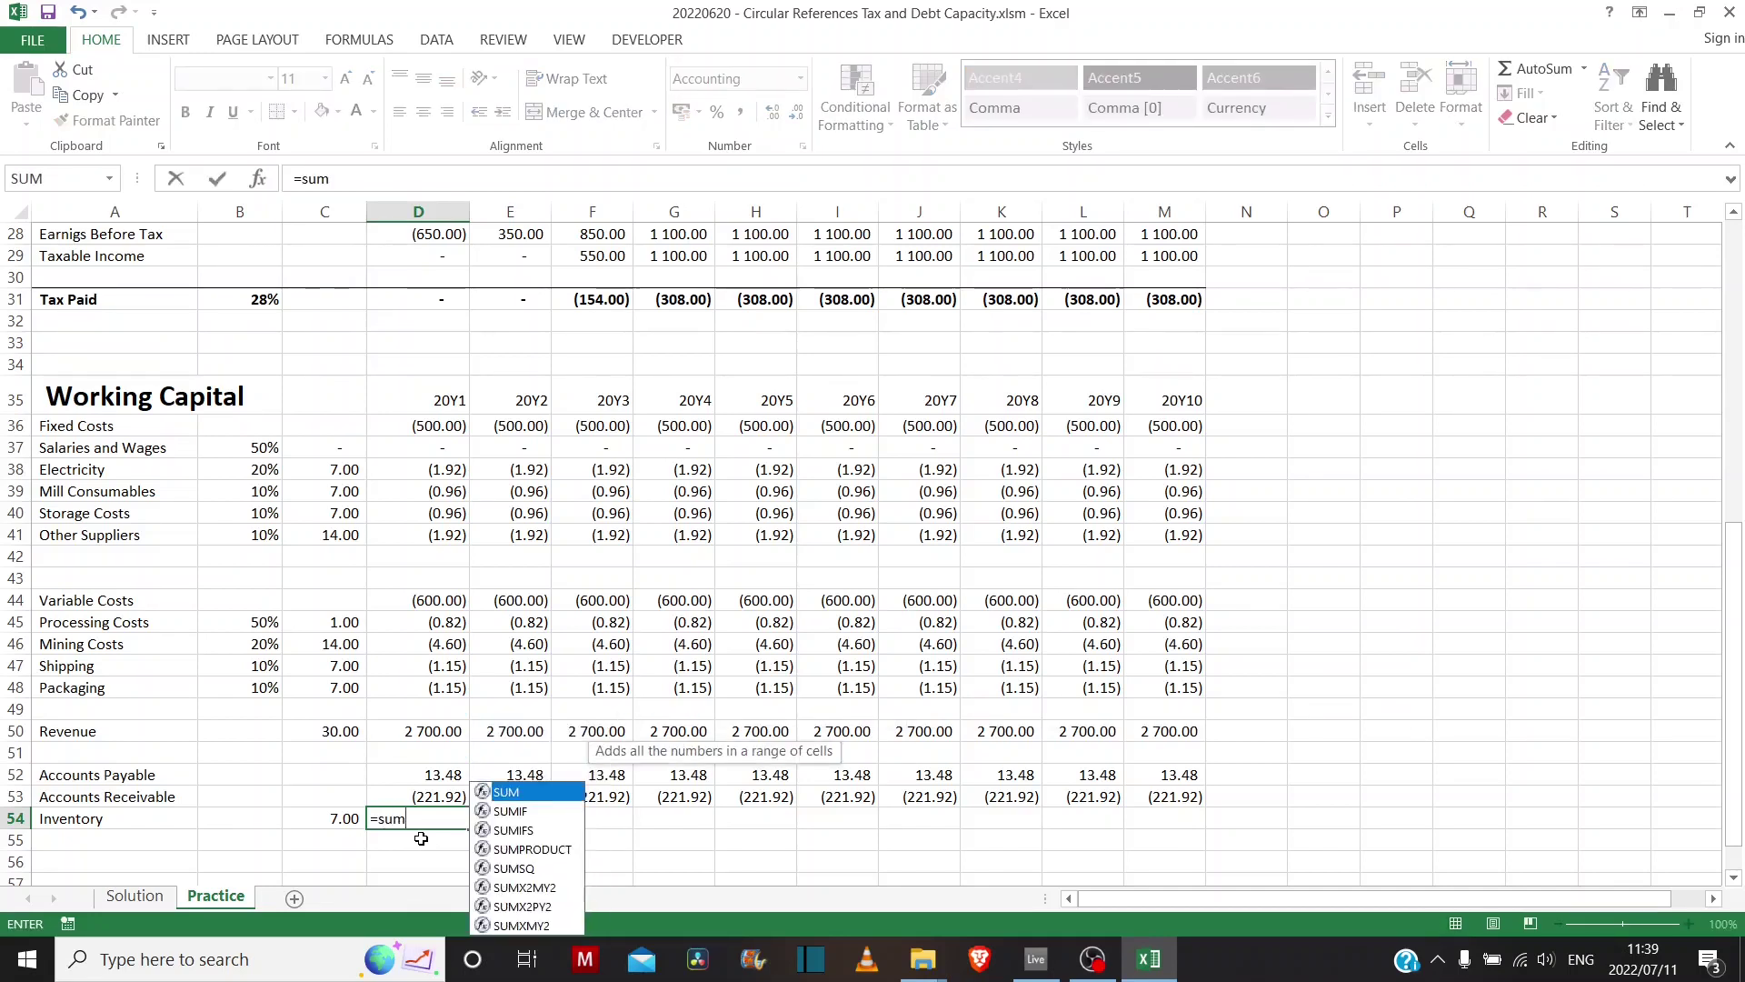
left_click(436, 427)
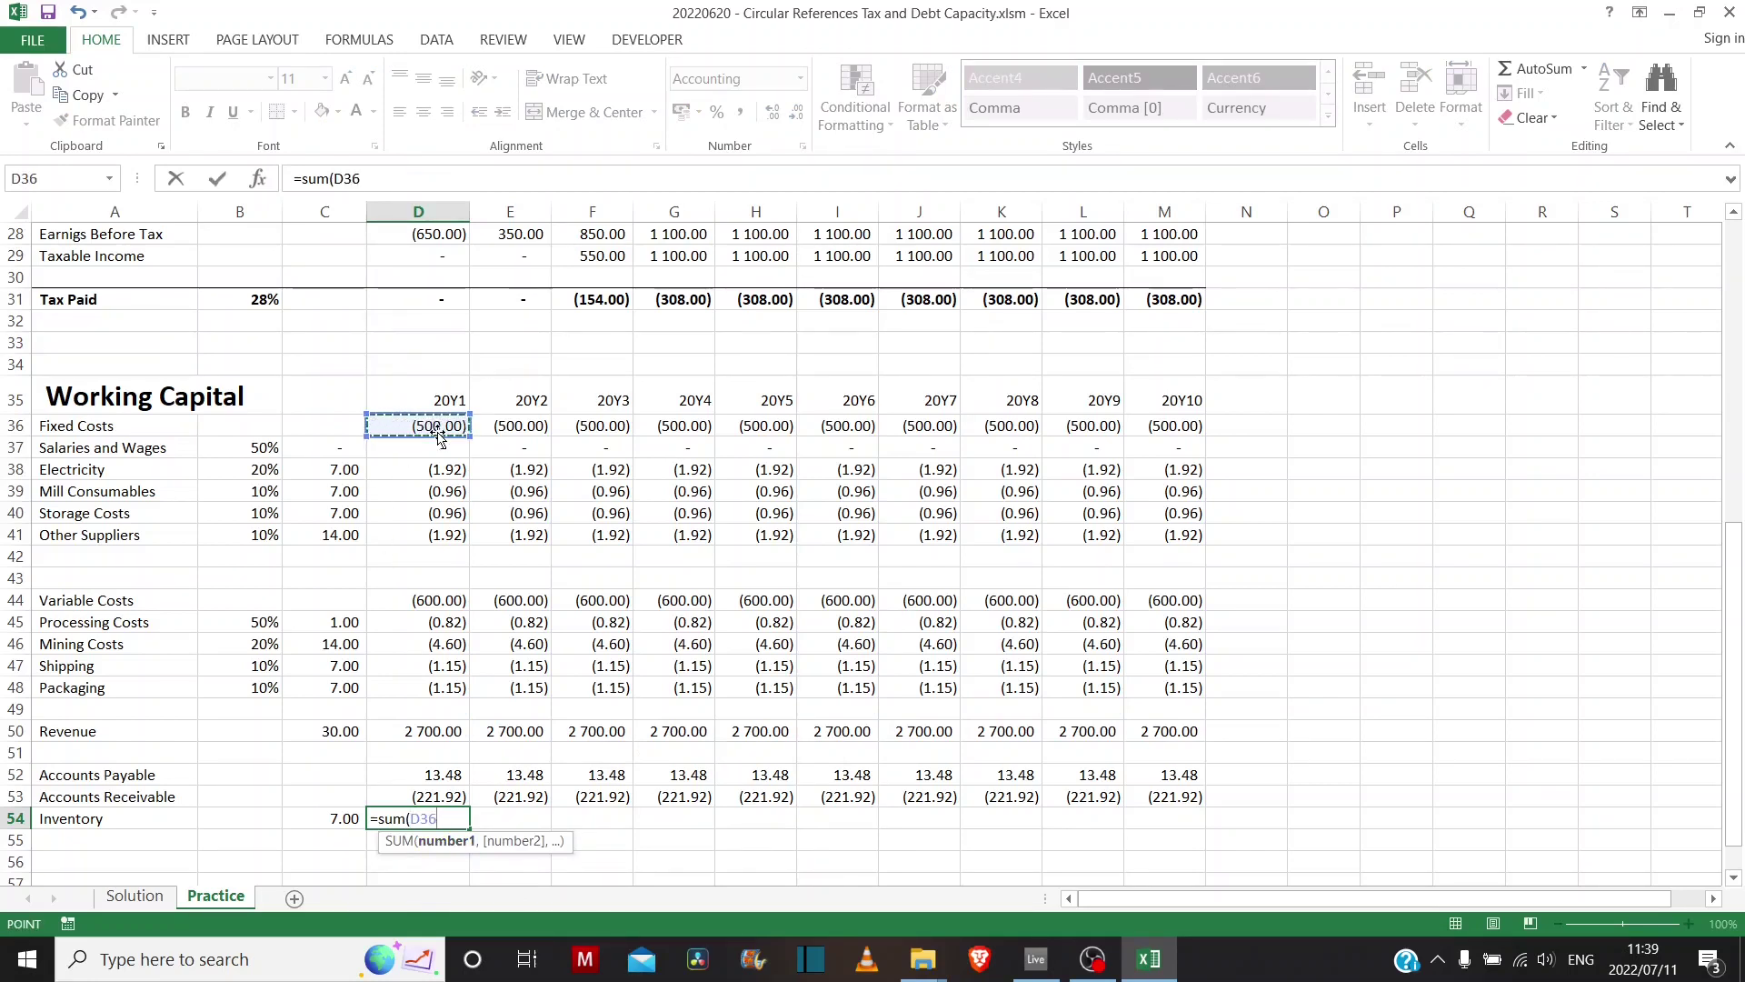
type(",")
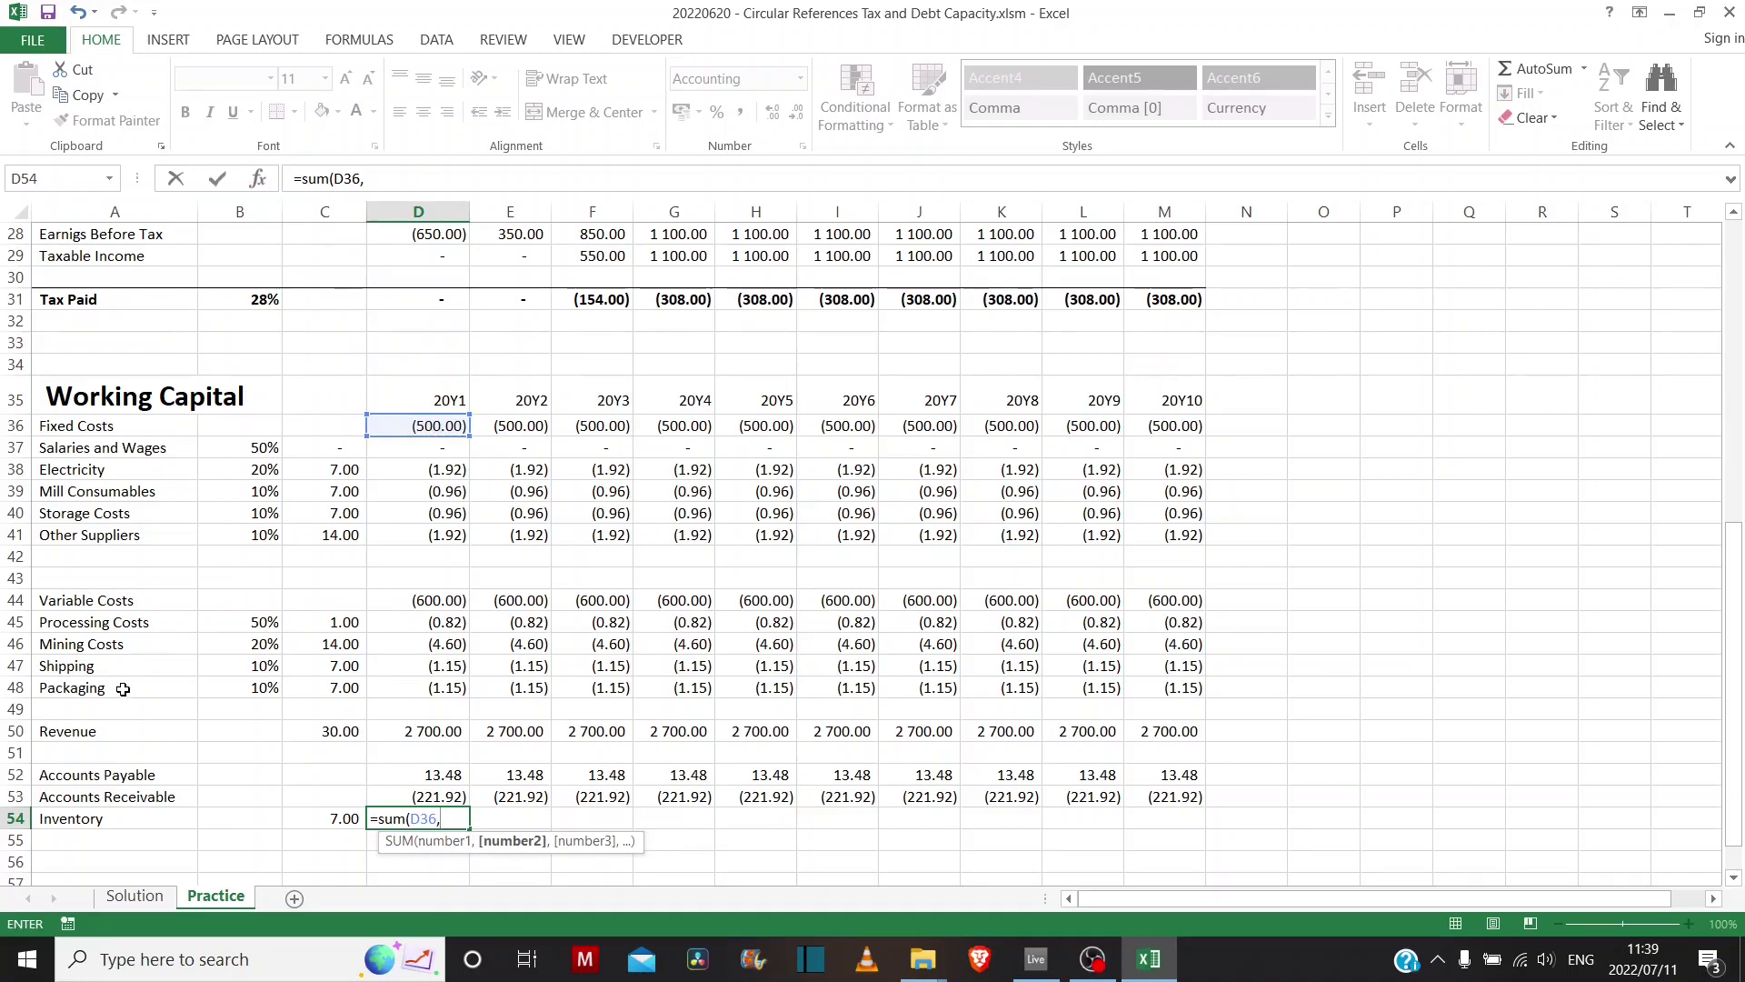
left_click(436, 604)
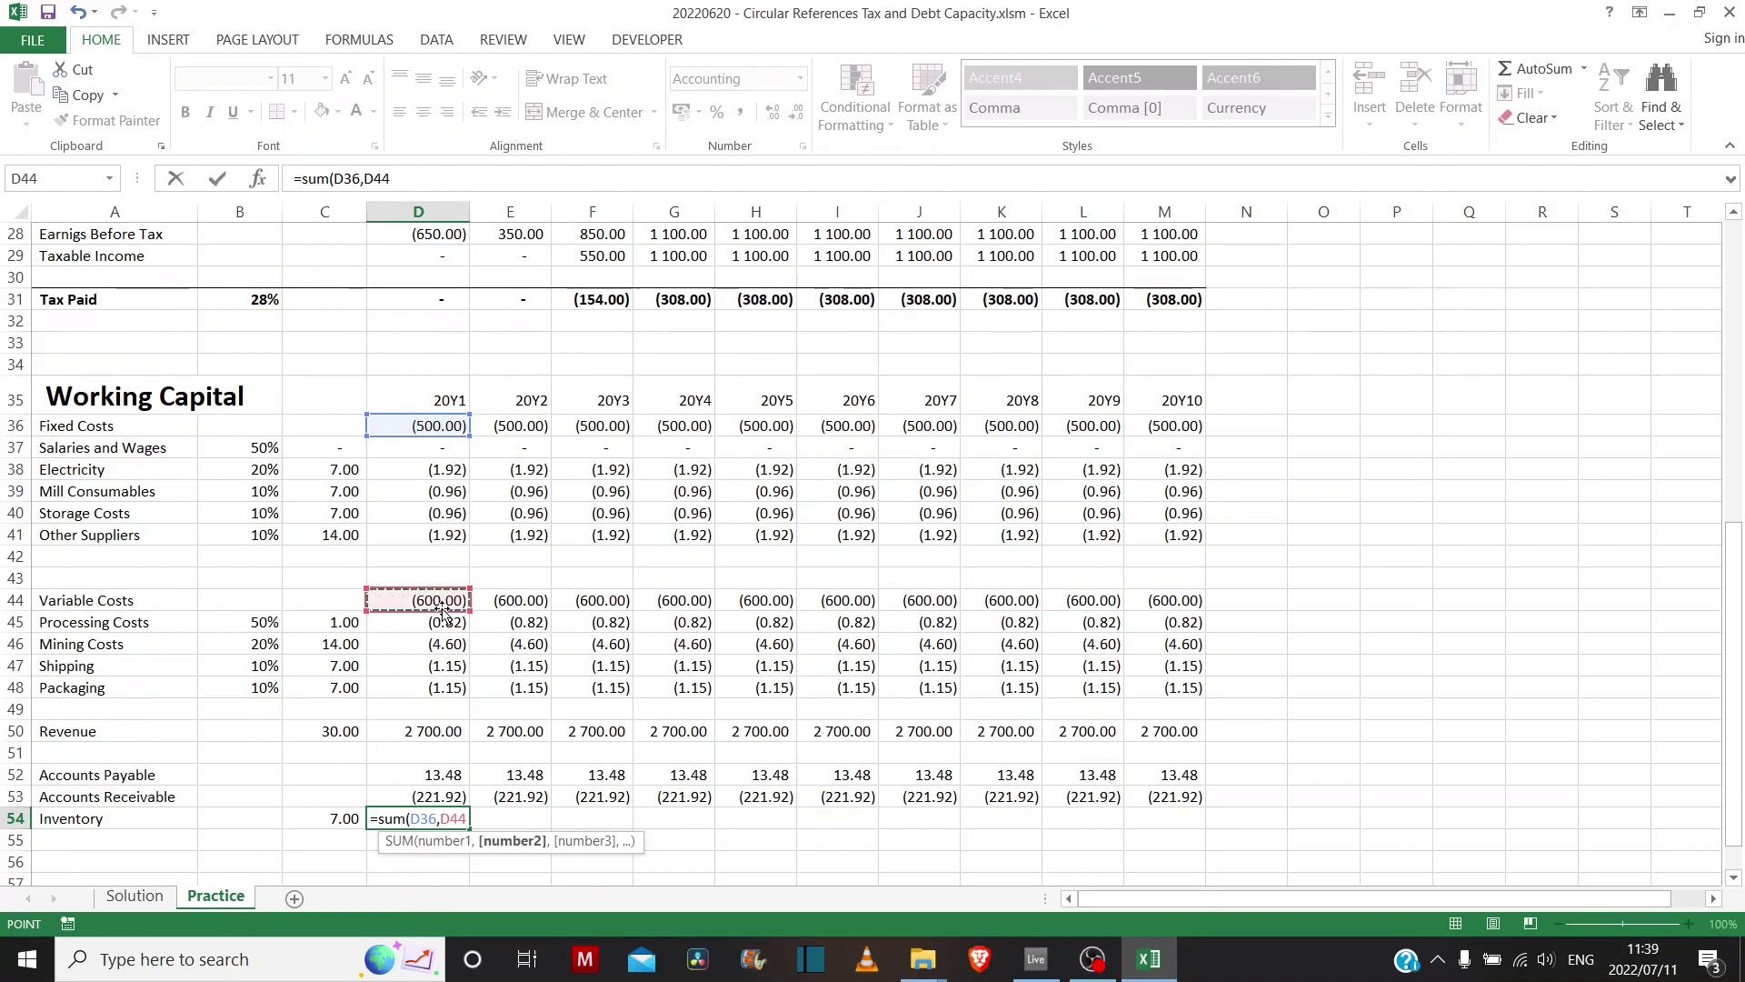
- Rework it into =D36+D44*SUM(B45:B46) using the Processing and Mining percentages
left_click(333, 179)
key("BackSpace")
key("BackSpace")
key("BackSpace")
key("BackSpace")
key("BackSpace")
type("+D44")
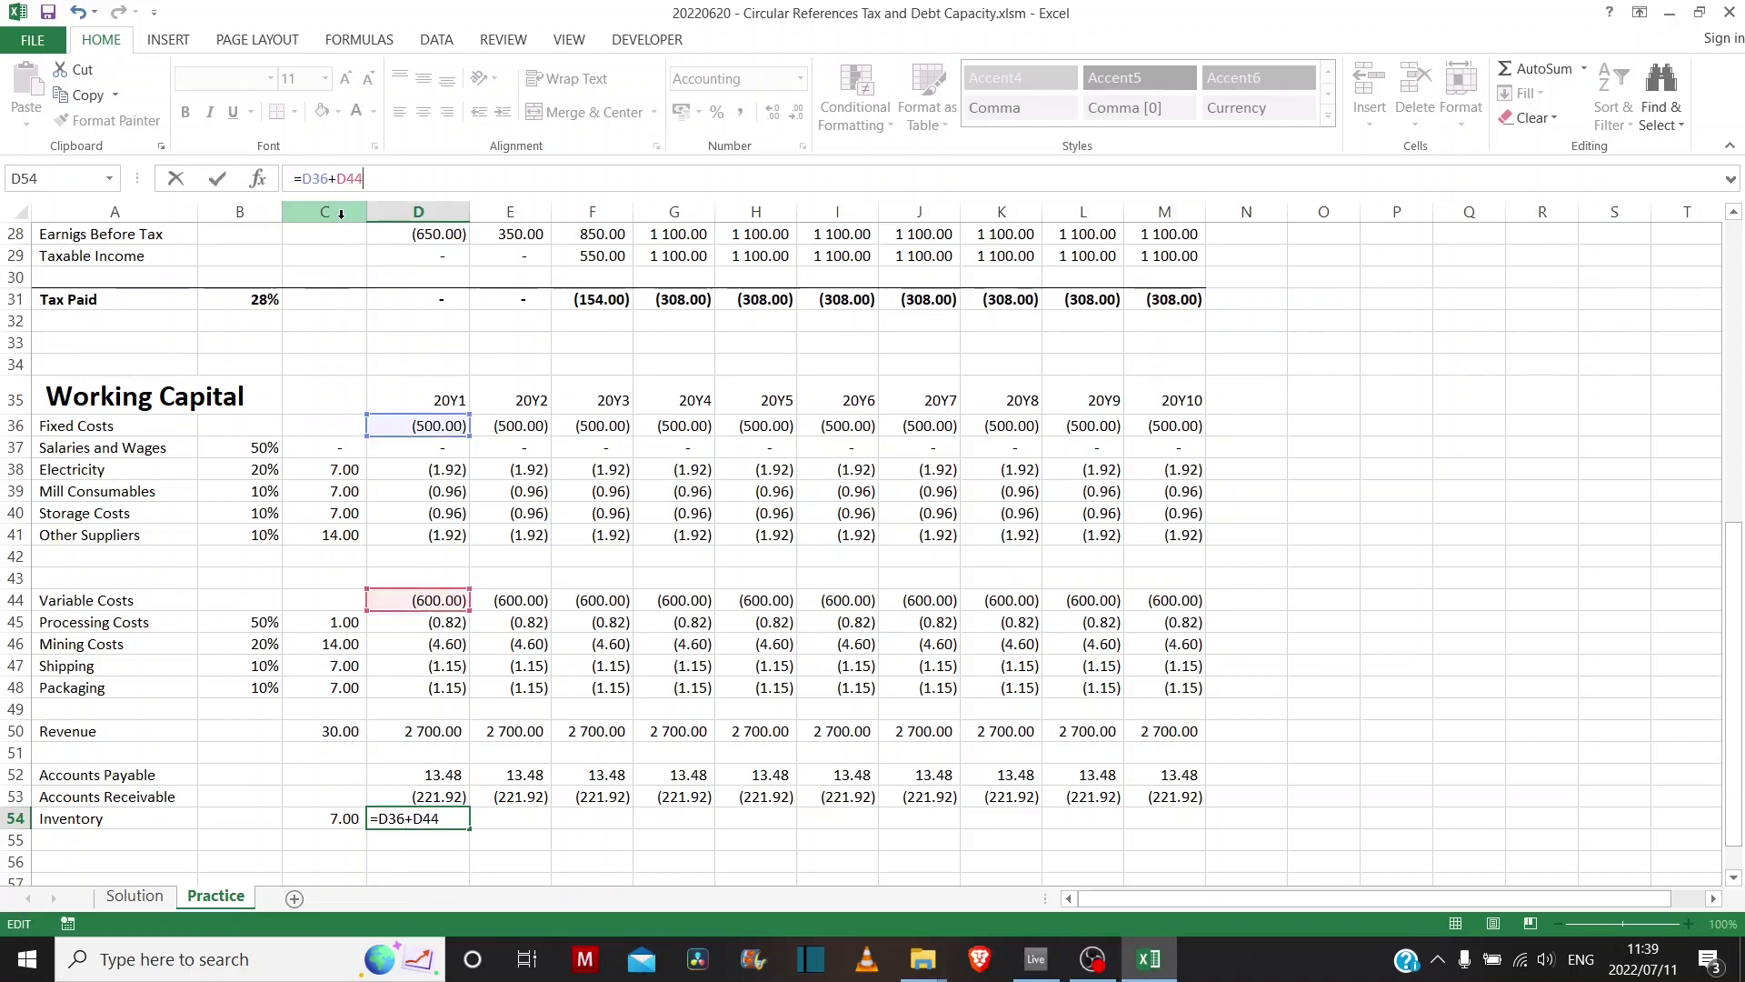
type("*(")
left_click_drag(264, 623, 269, 642)
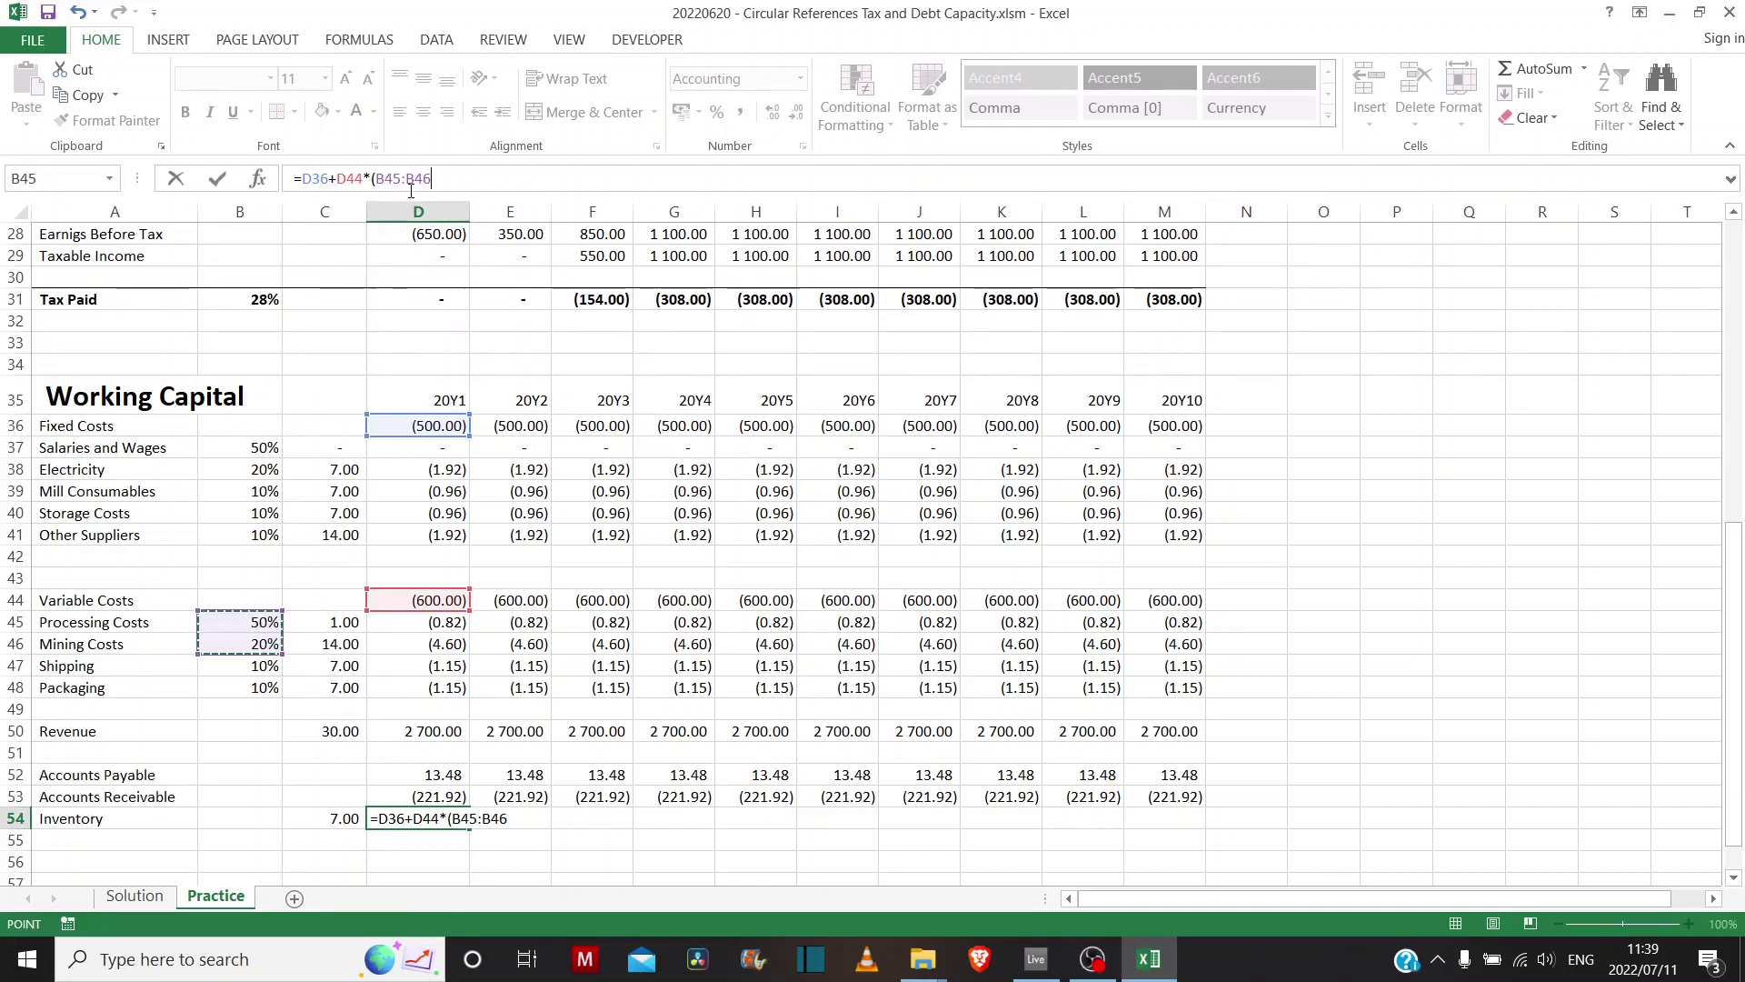
left_click(373, 178)
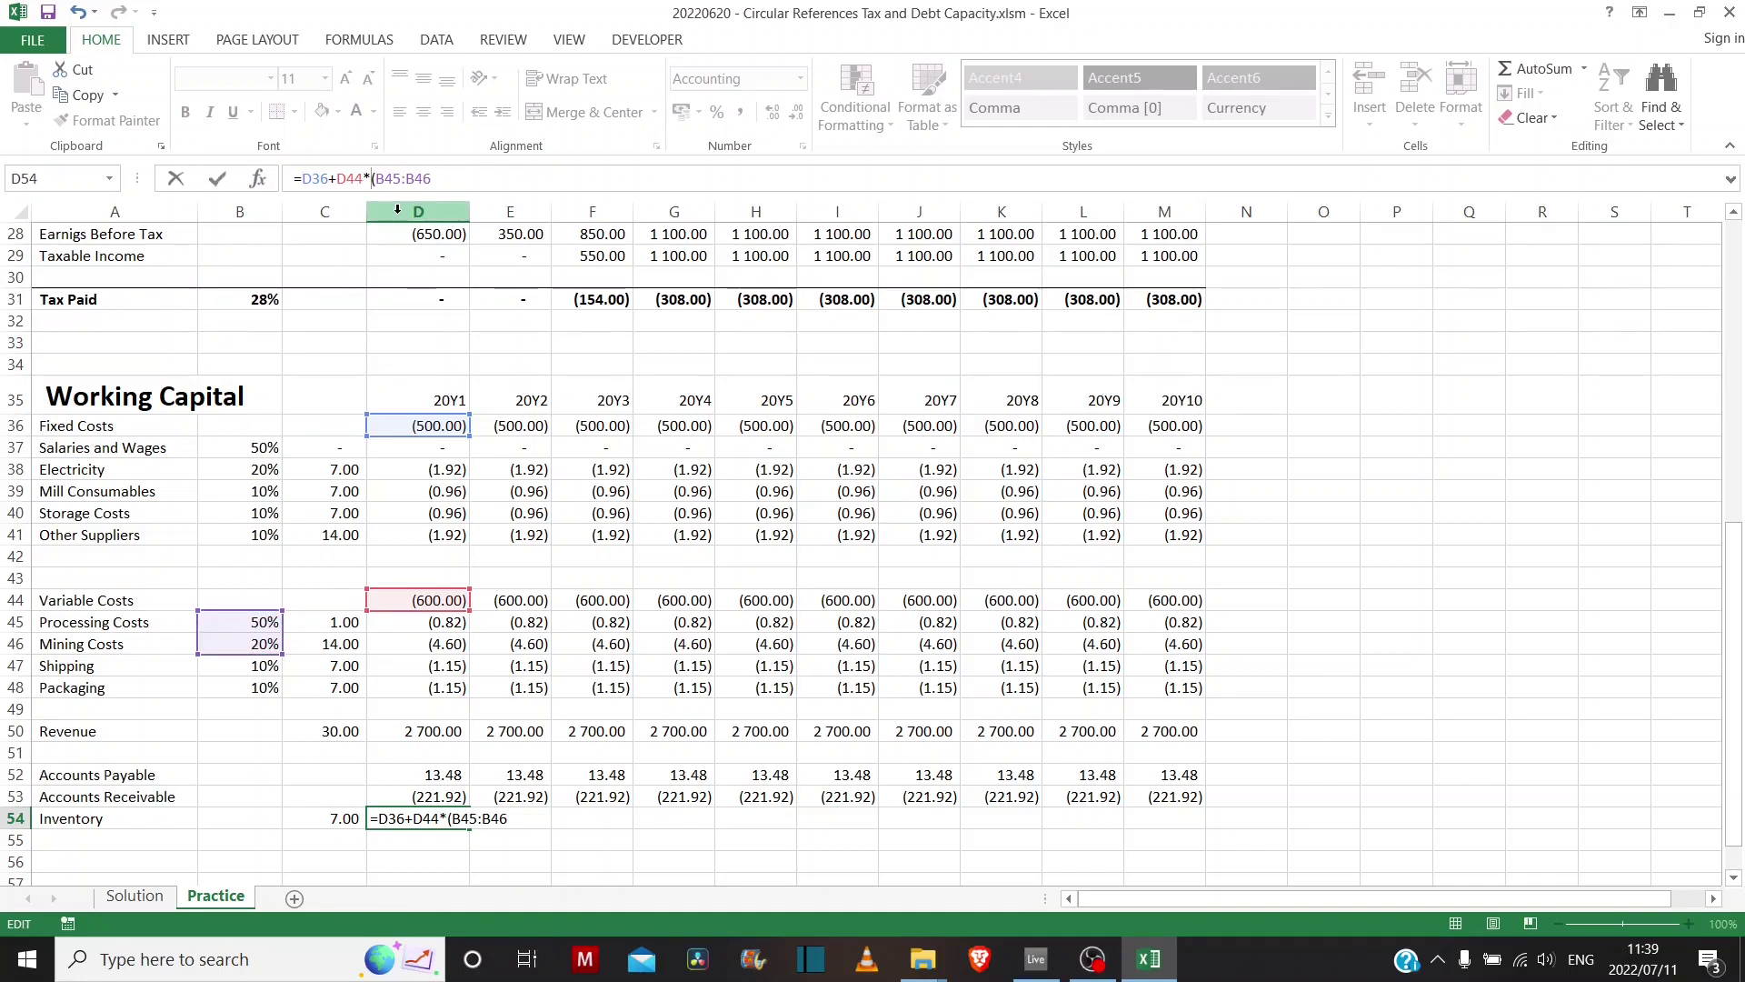
type("sum")
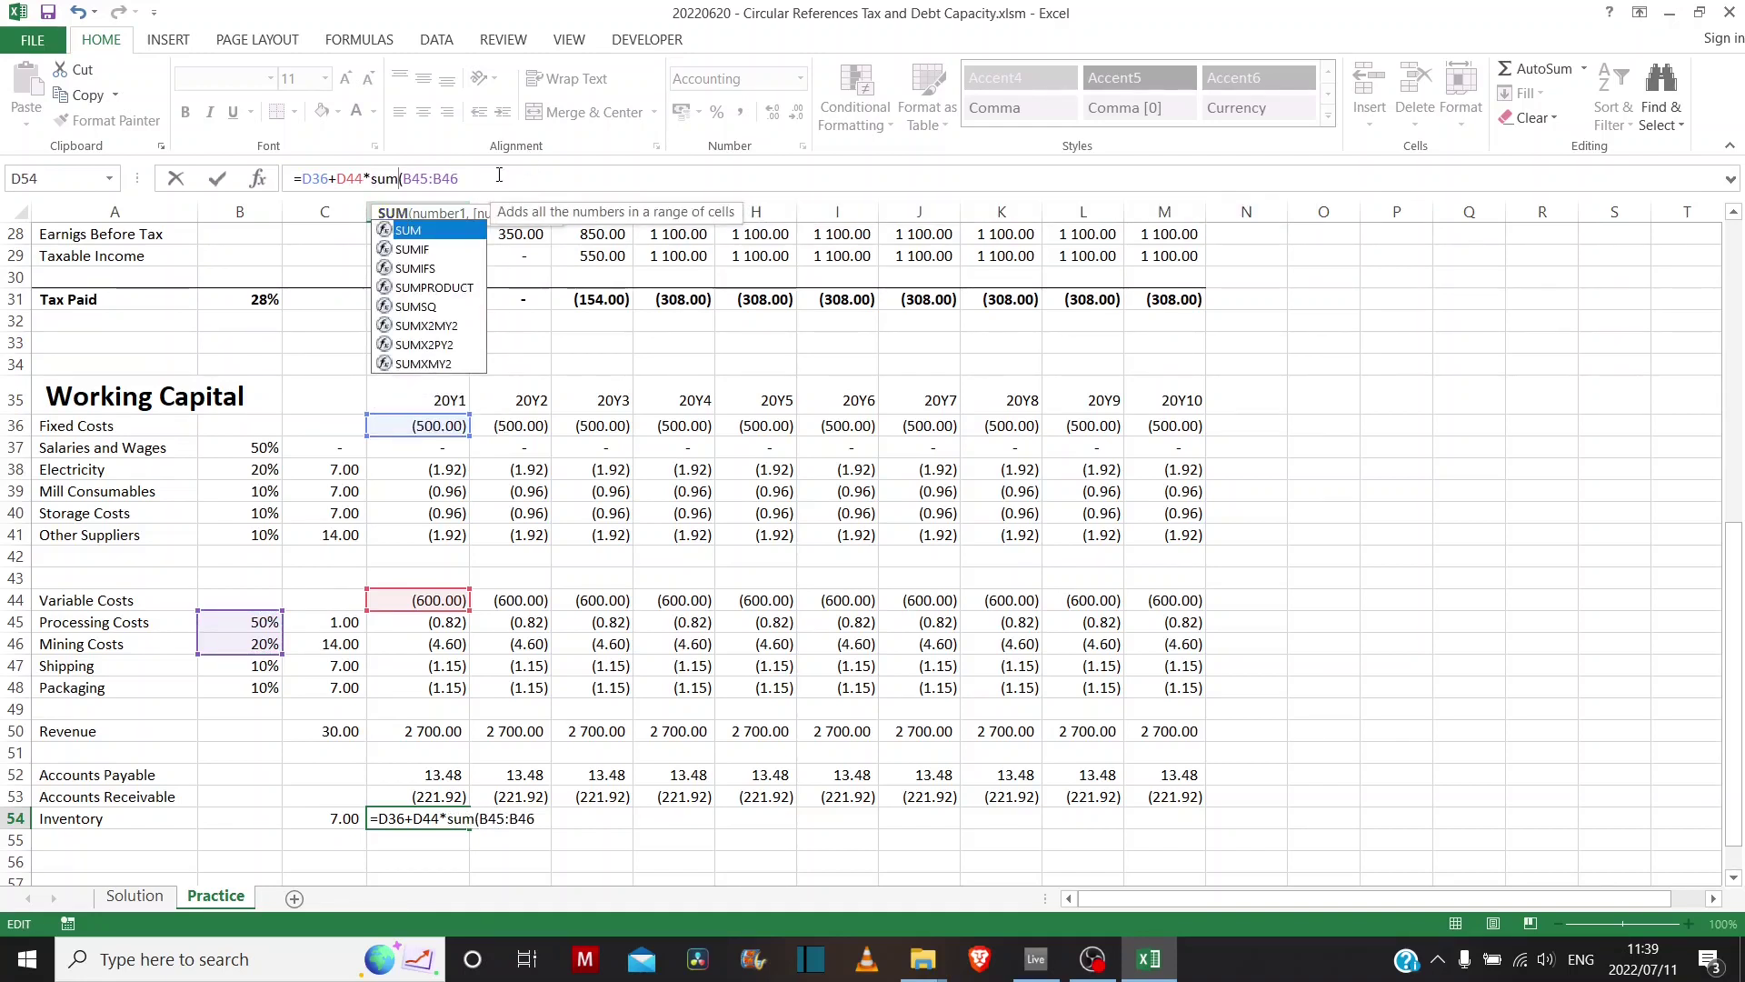
left_click(502, 180)
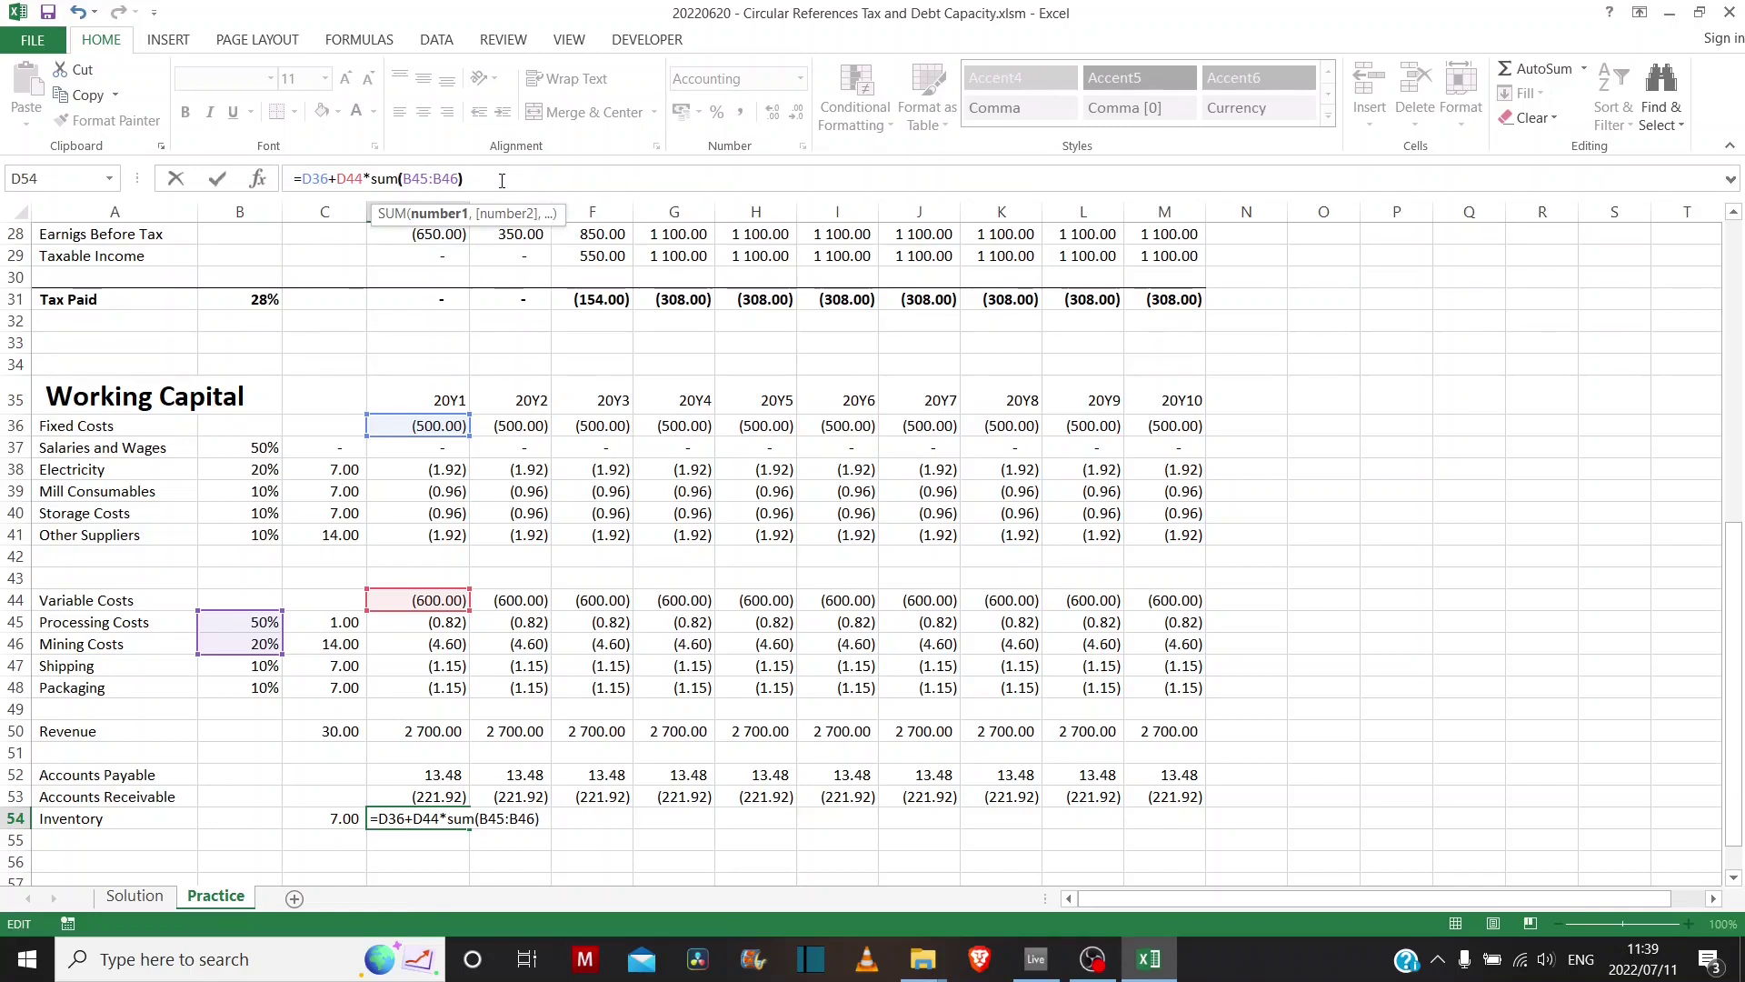
key("ctrl+Return")
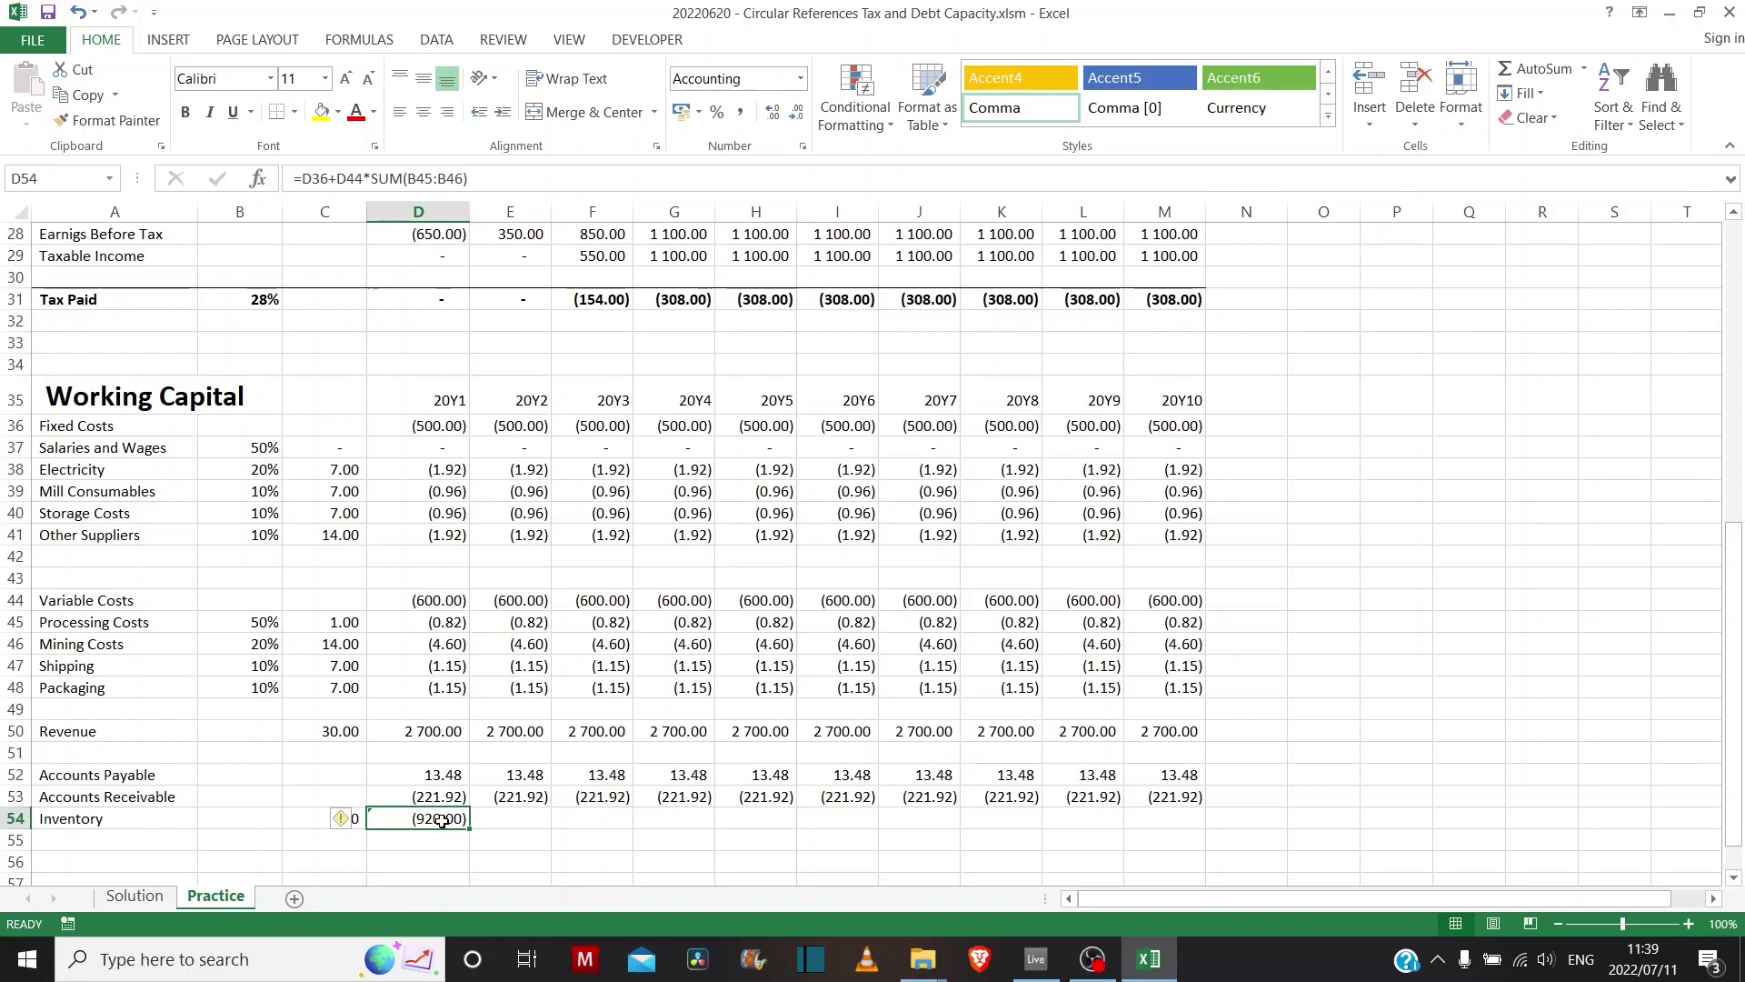
- Wrap the Inventory formula as =(D36+D44*SUM(B45:B46))*(C54/365), giving (17.64)
left_click(295, 178)
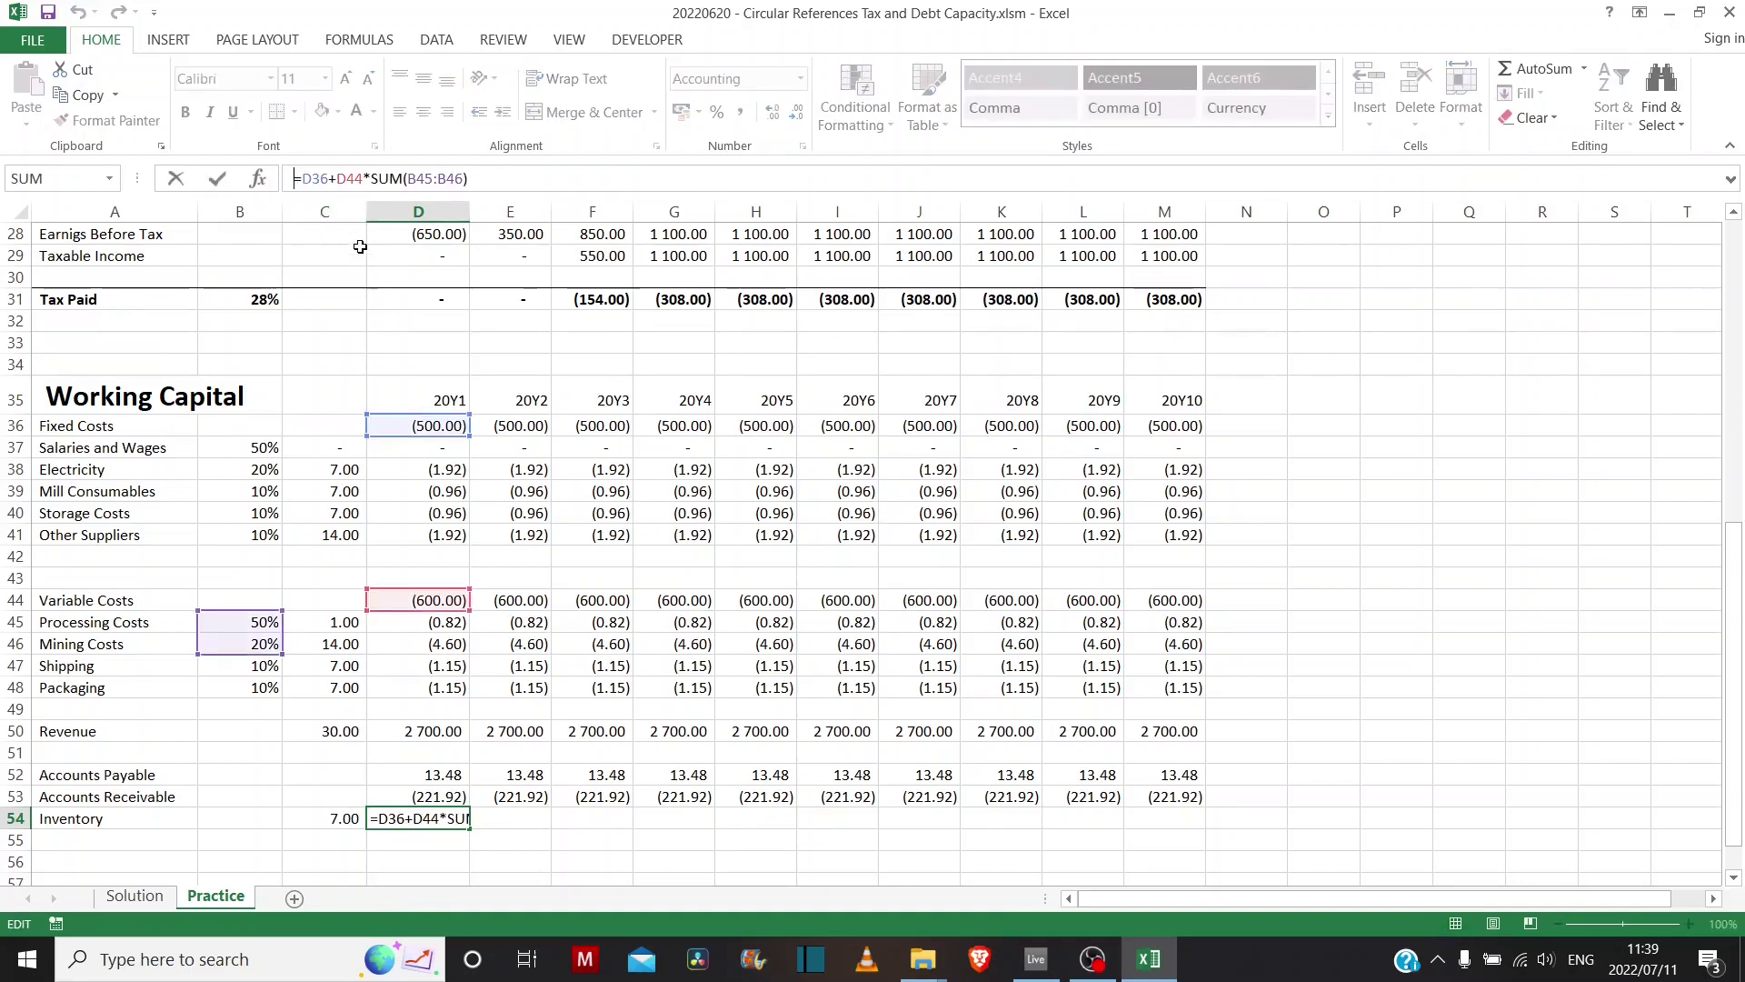
left_click(304, 178)
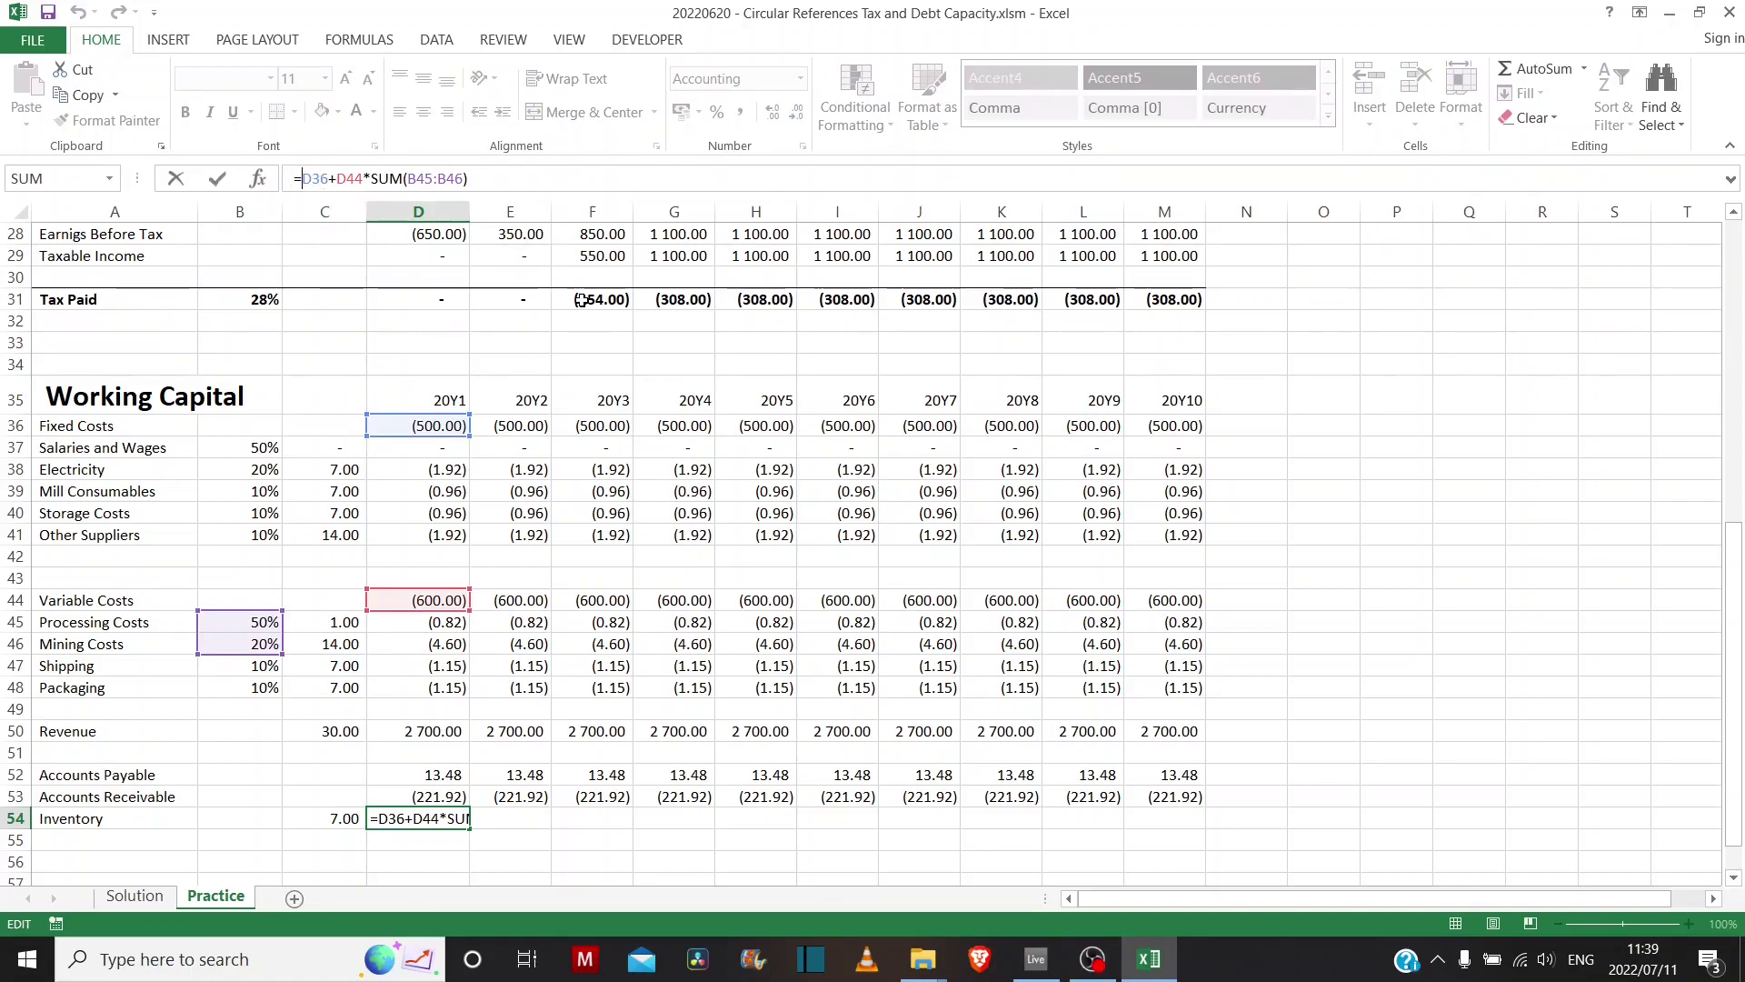
type("(")
left_click(494, 171)
type("*(")
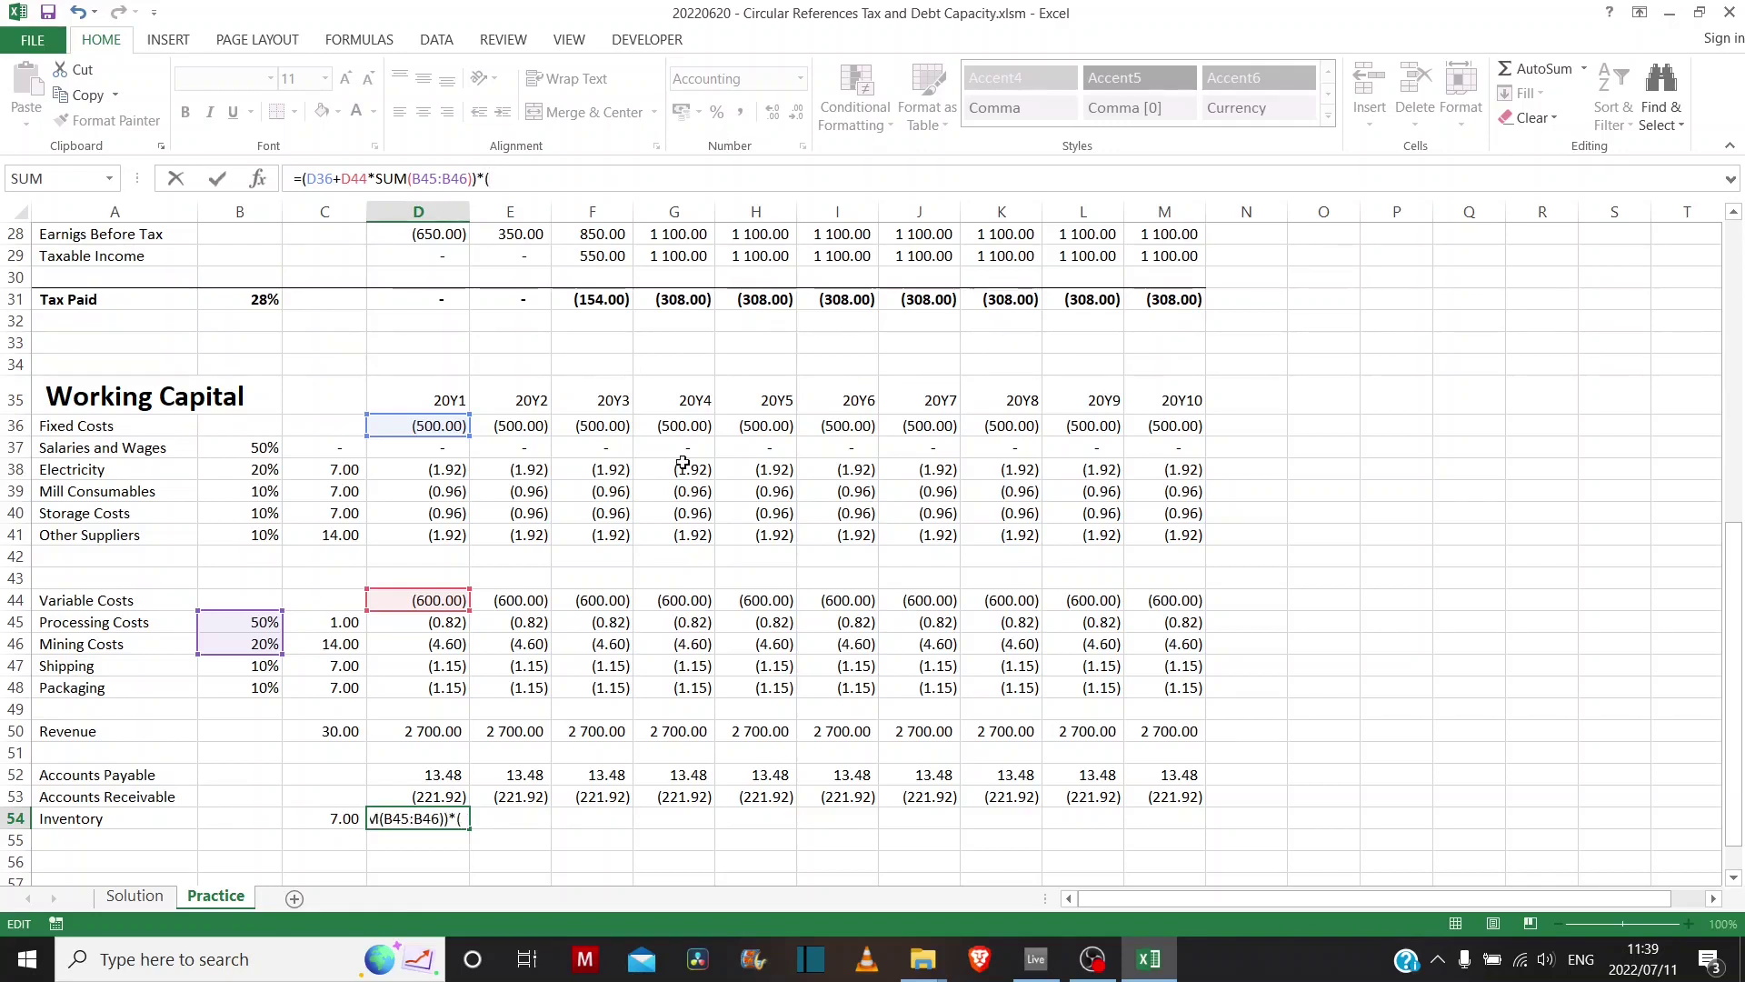
left_click(347, 815)
type("/365")
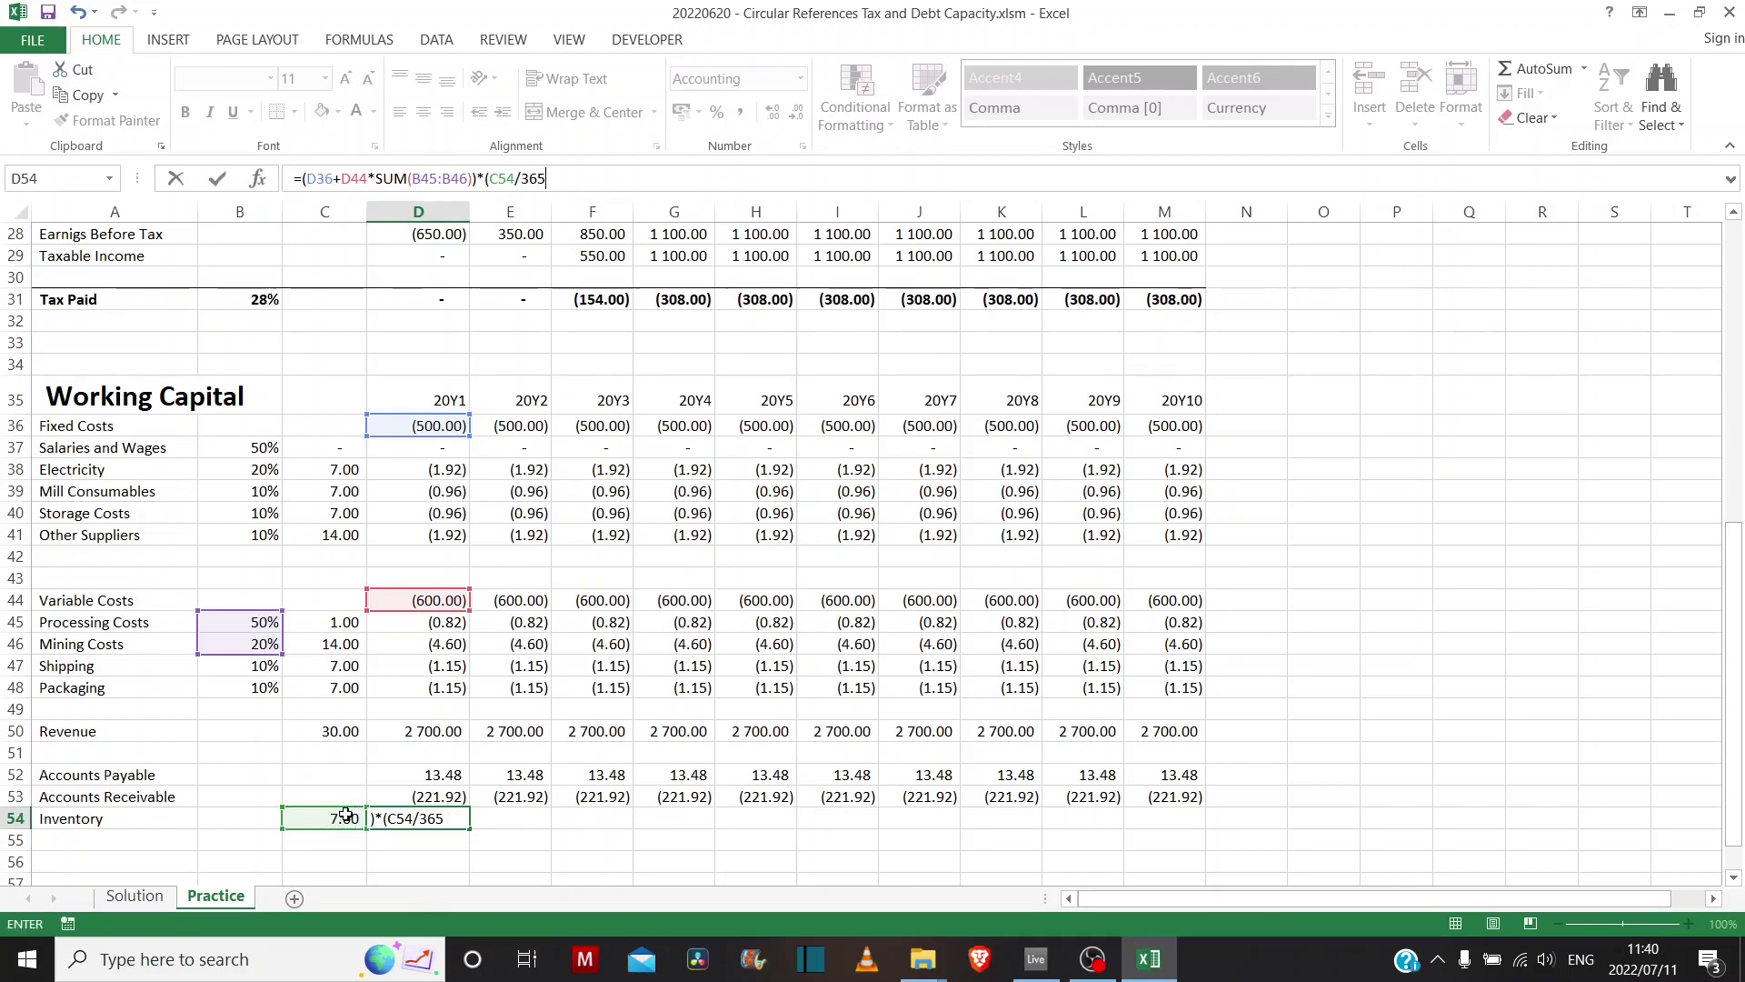
key("Return")
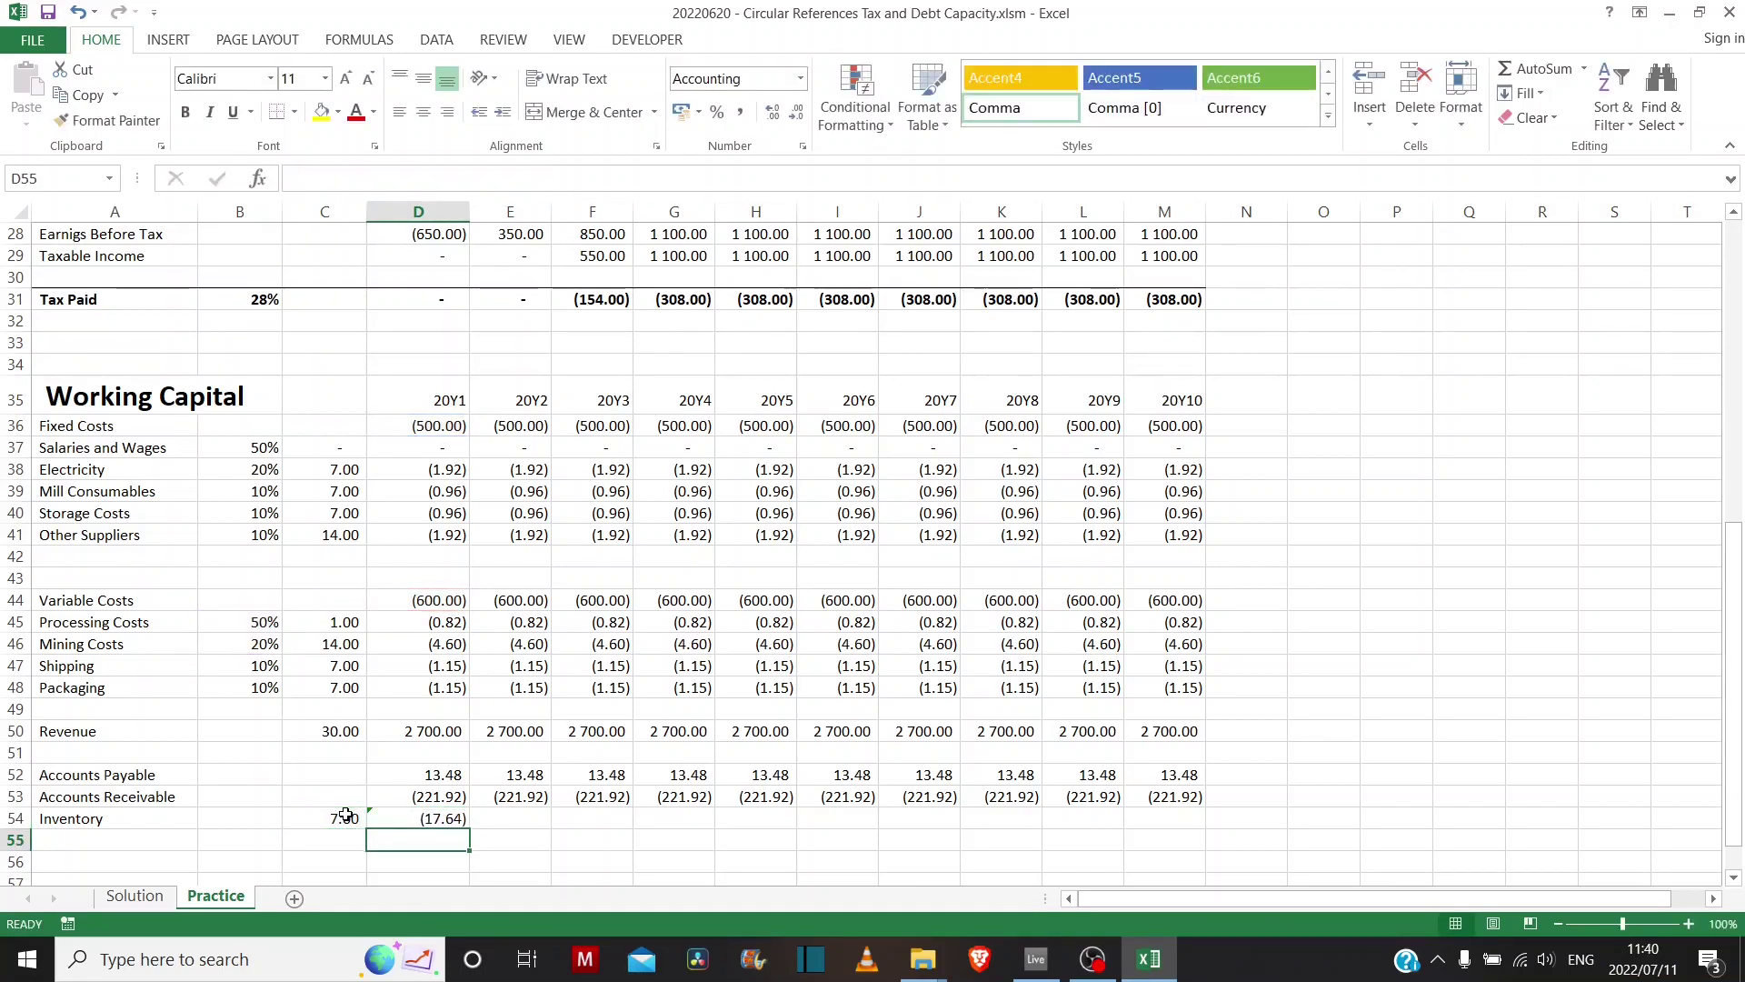
left_click(423, 818)
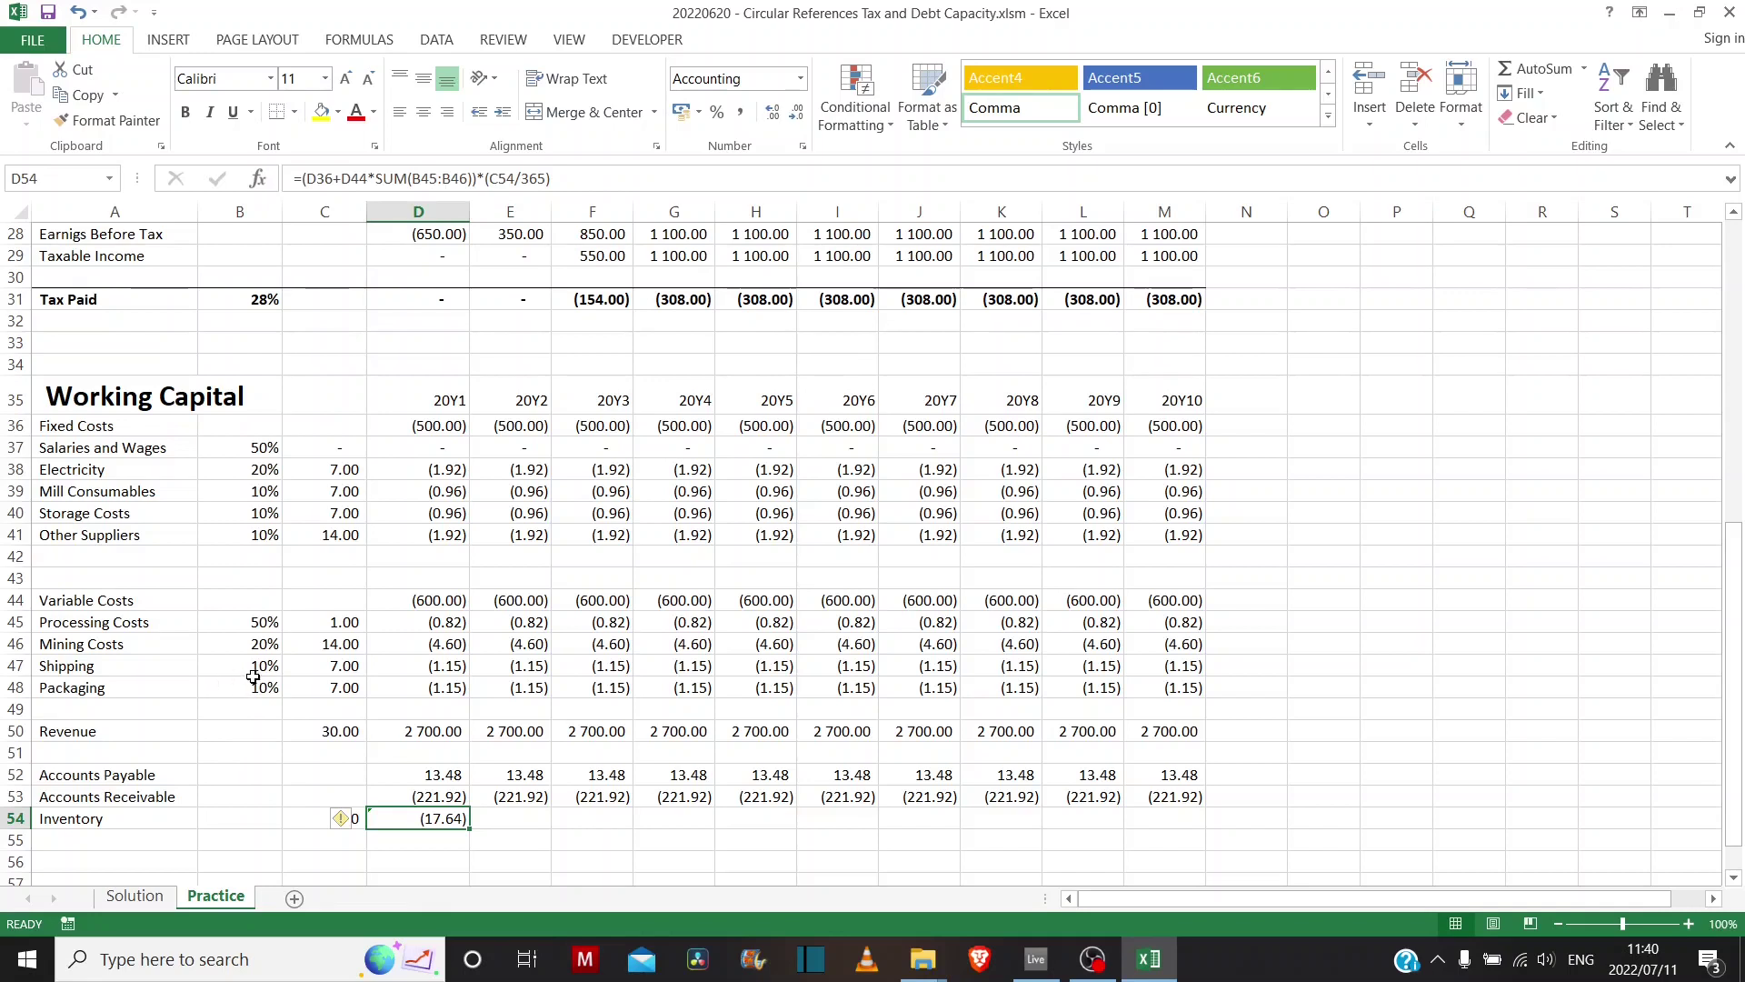
- Change the Mining Costs percentage in B46 to 30%, updating 20Y1 Inventory to (18.79)
left_click_drag(254, 677, 259, 689)
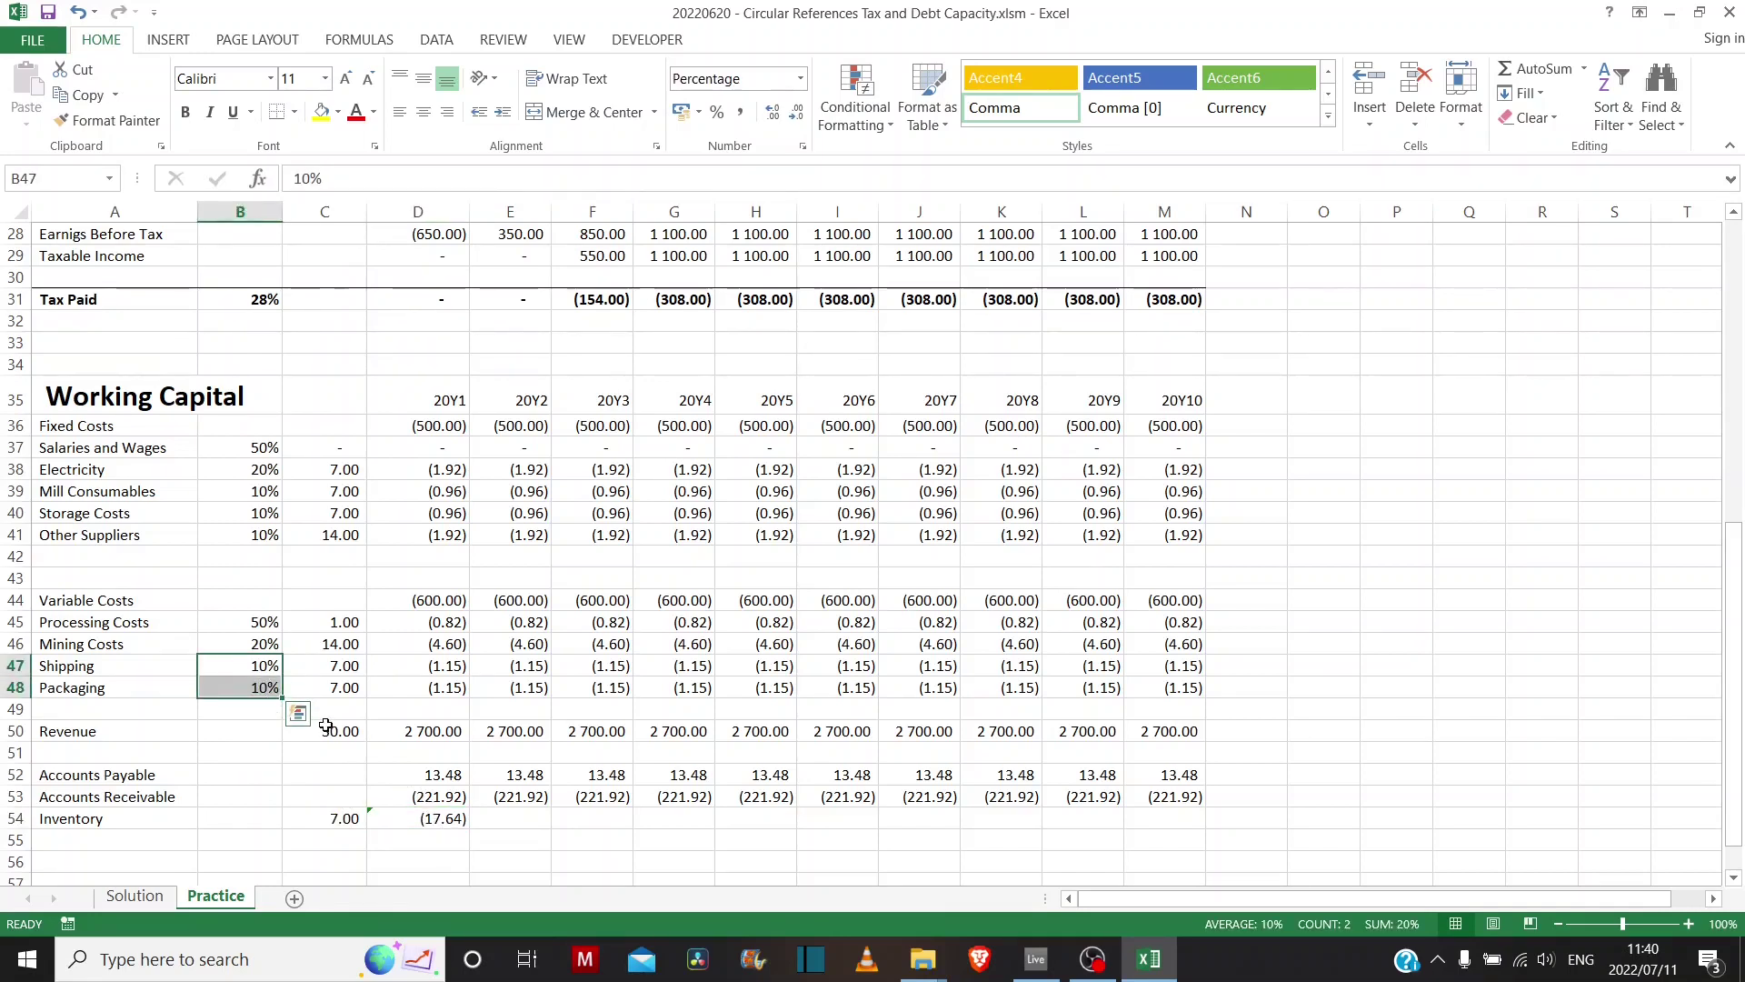
left_click(268, 646)
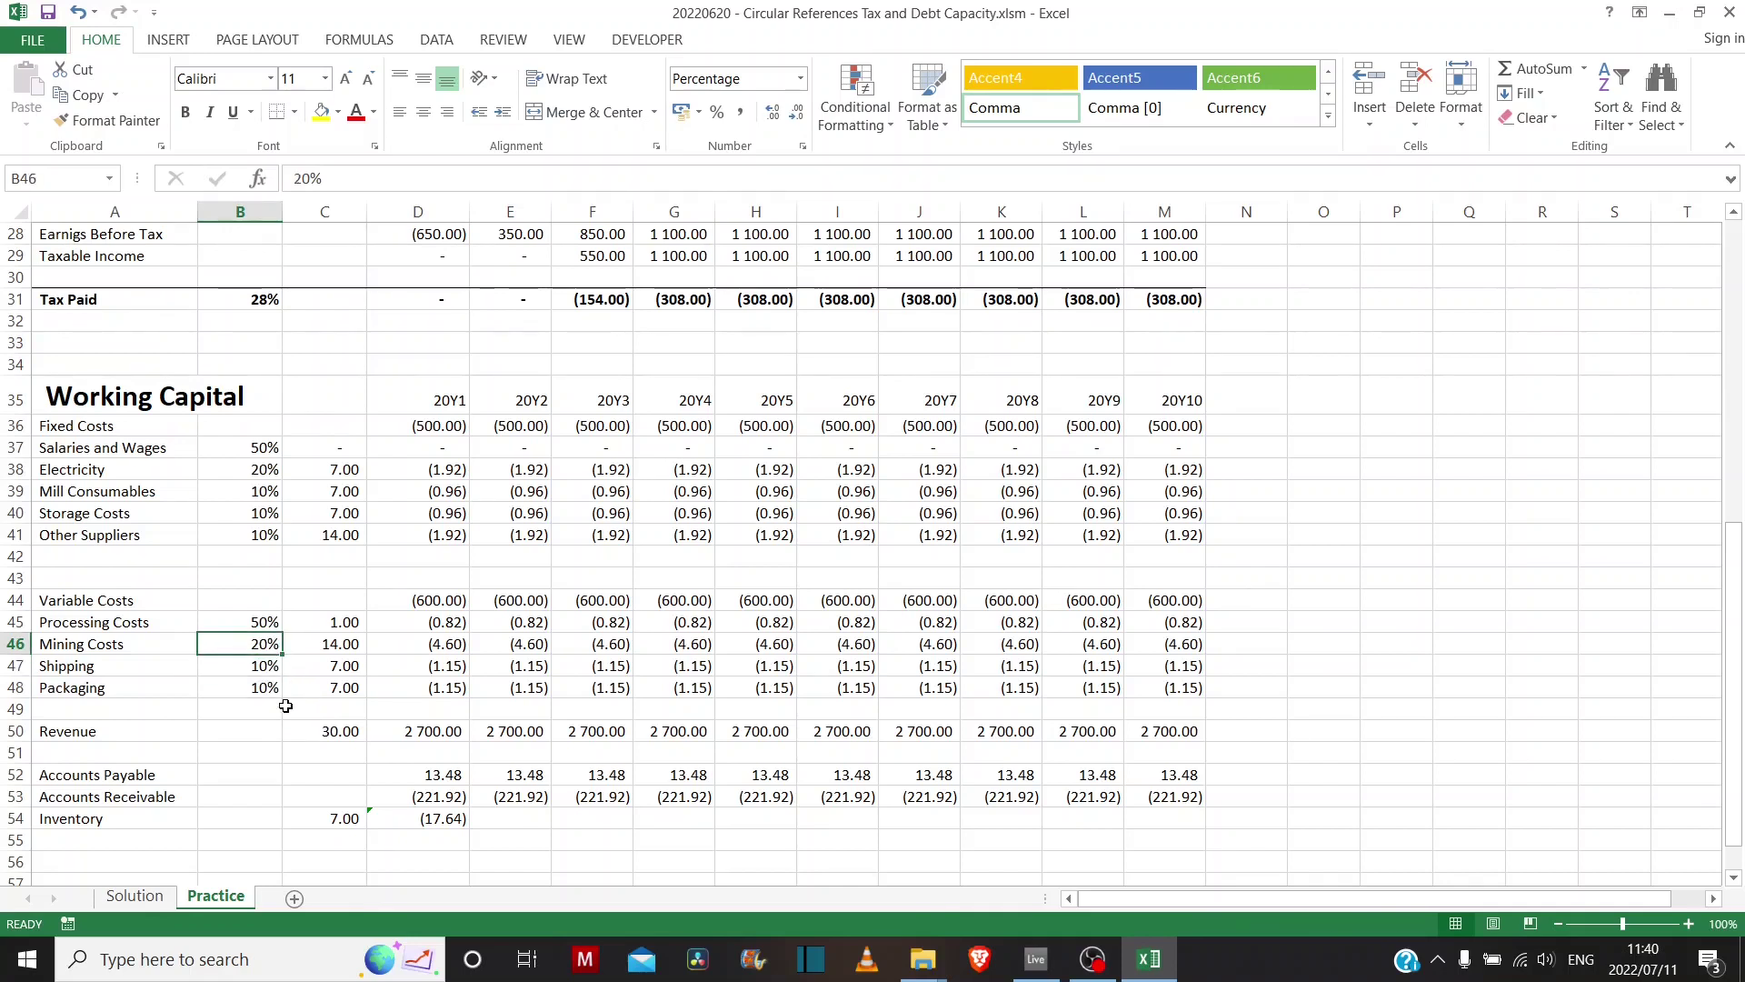
left_click_drag(261, 623, 255, 680)
left_click(254, 662)
left_click(253, 646)
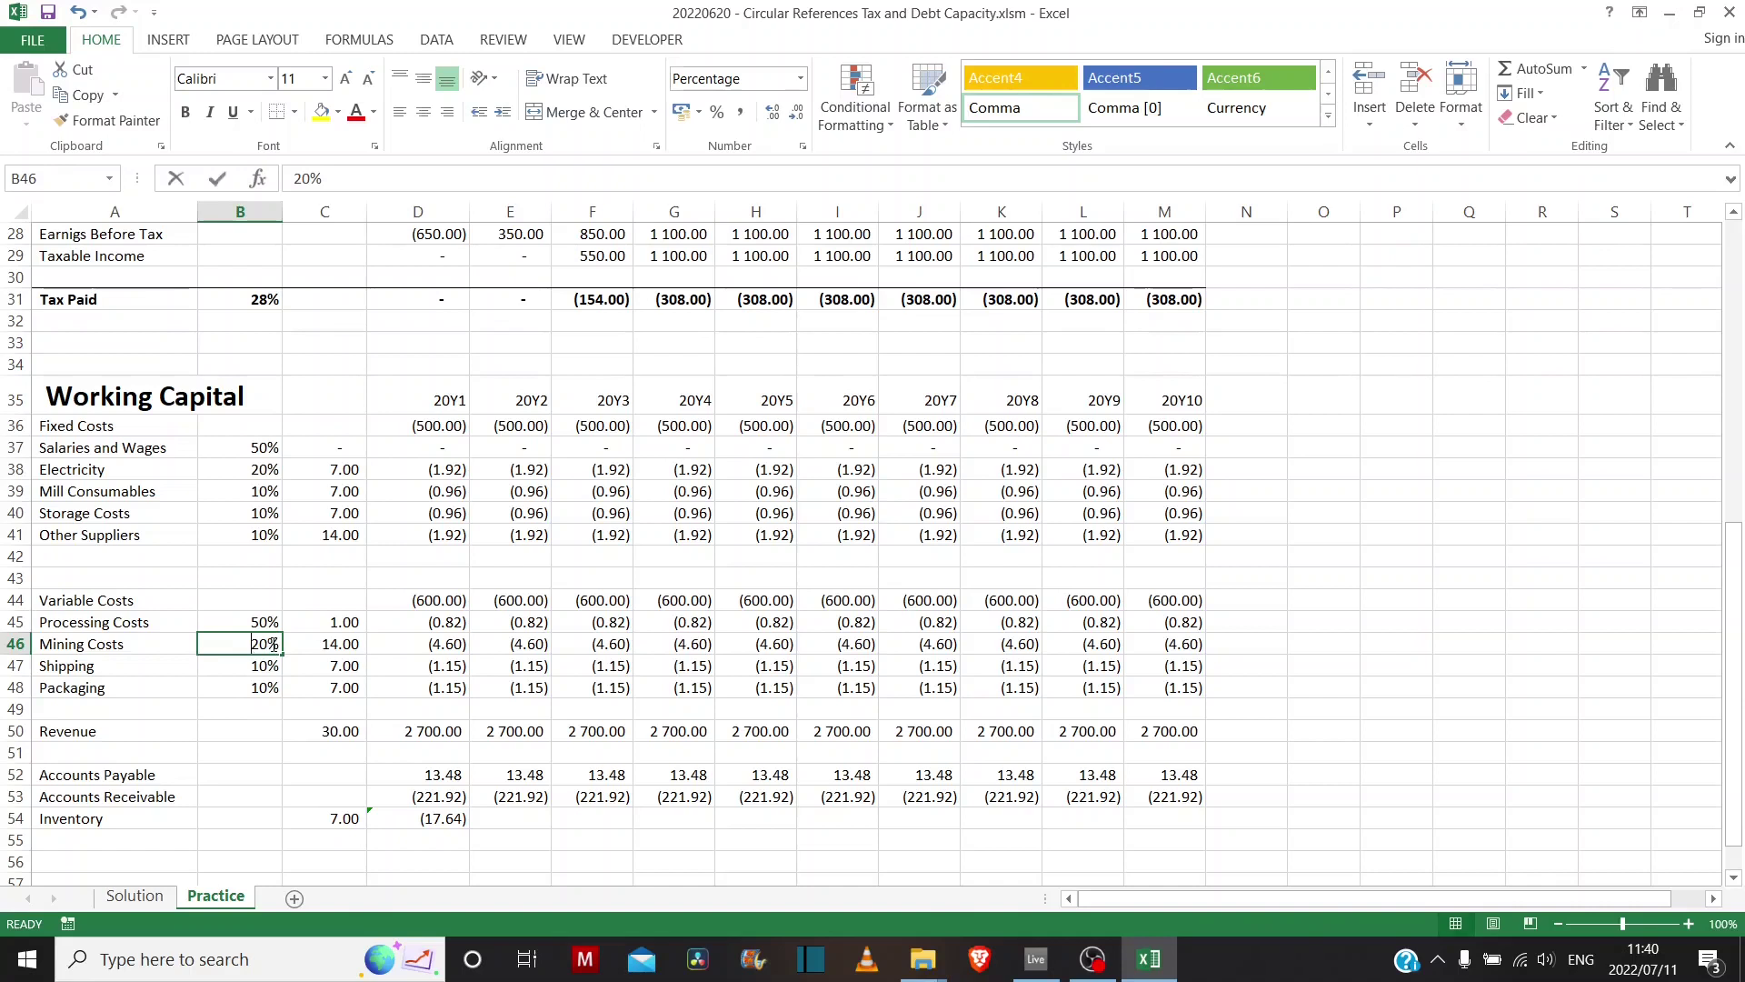
type("30")
key("Return")
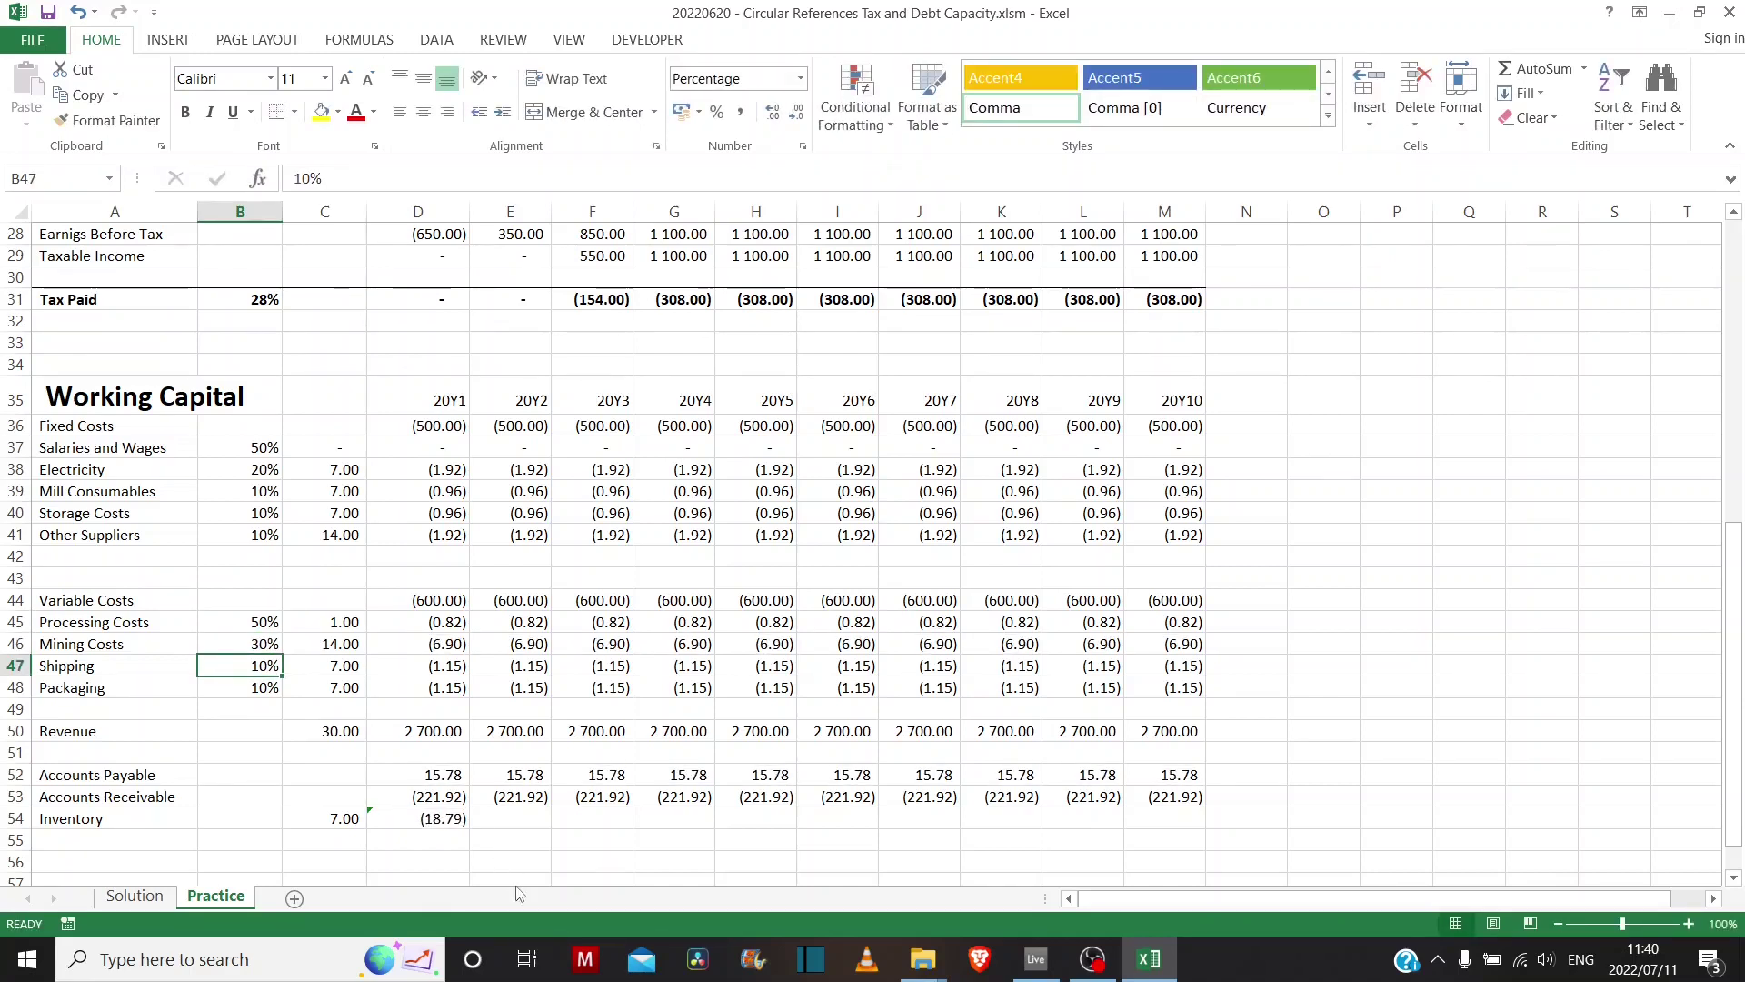
double_click(435, 817)
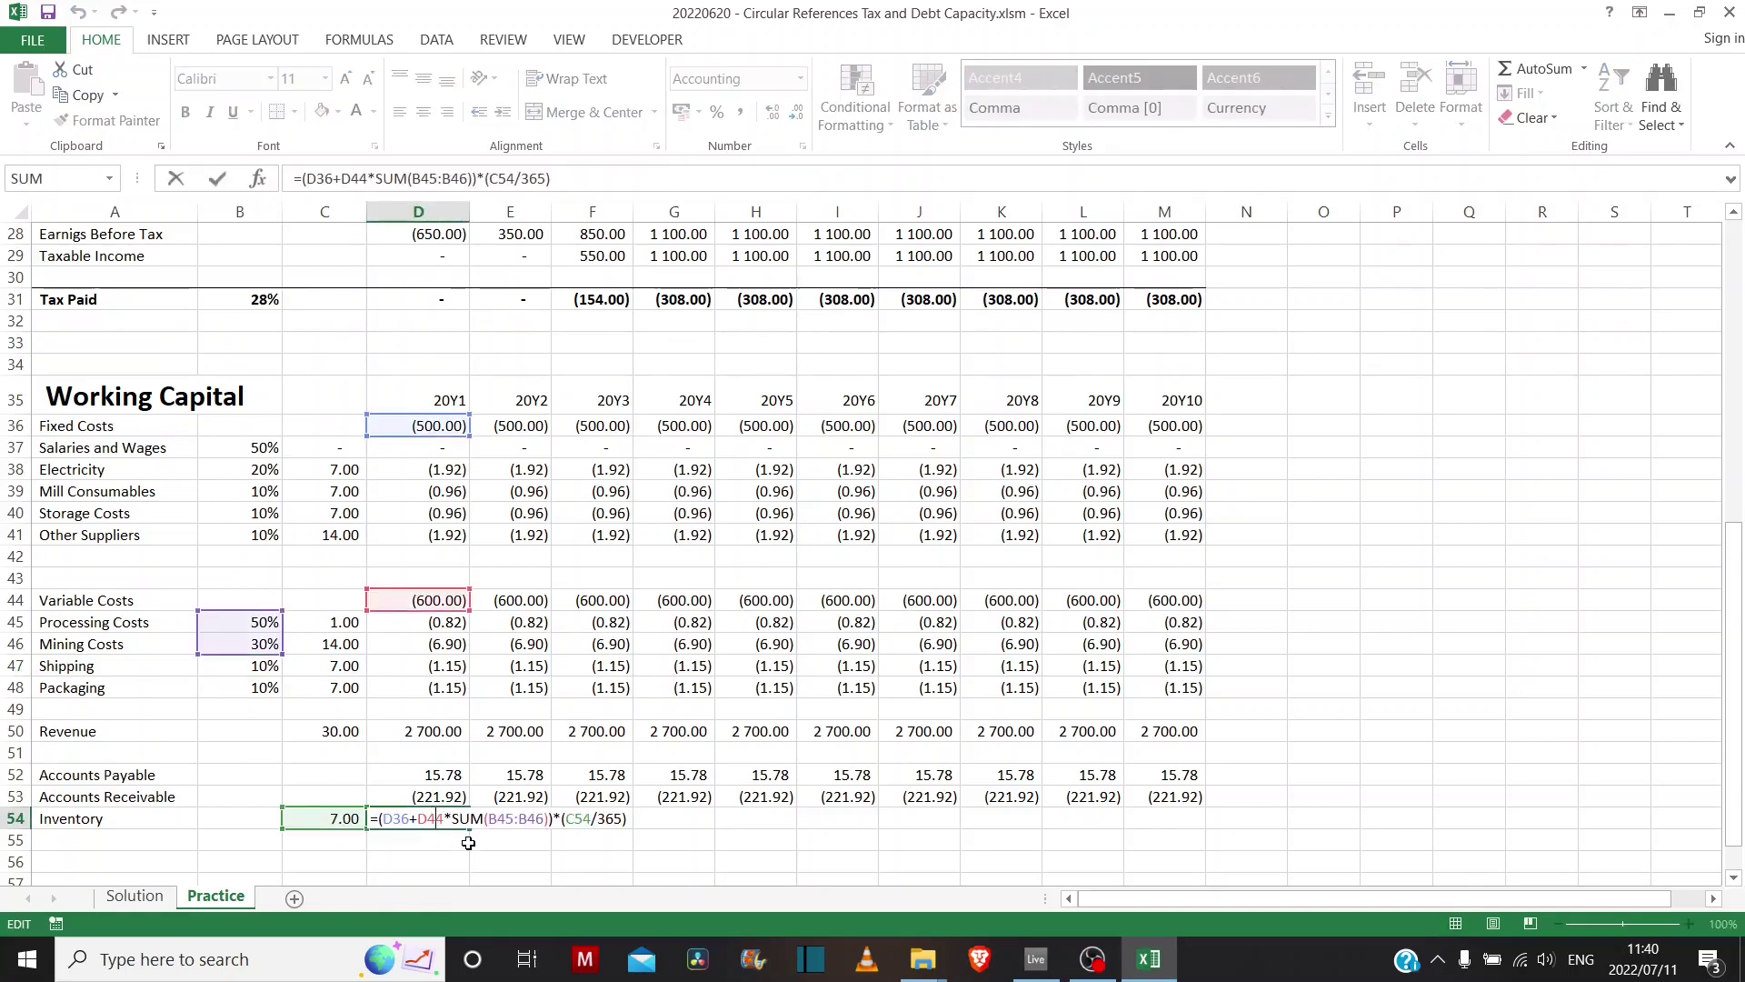
key("Escape")
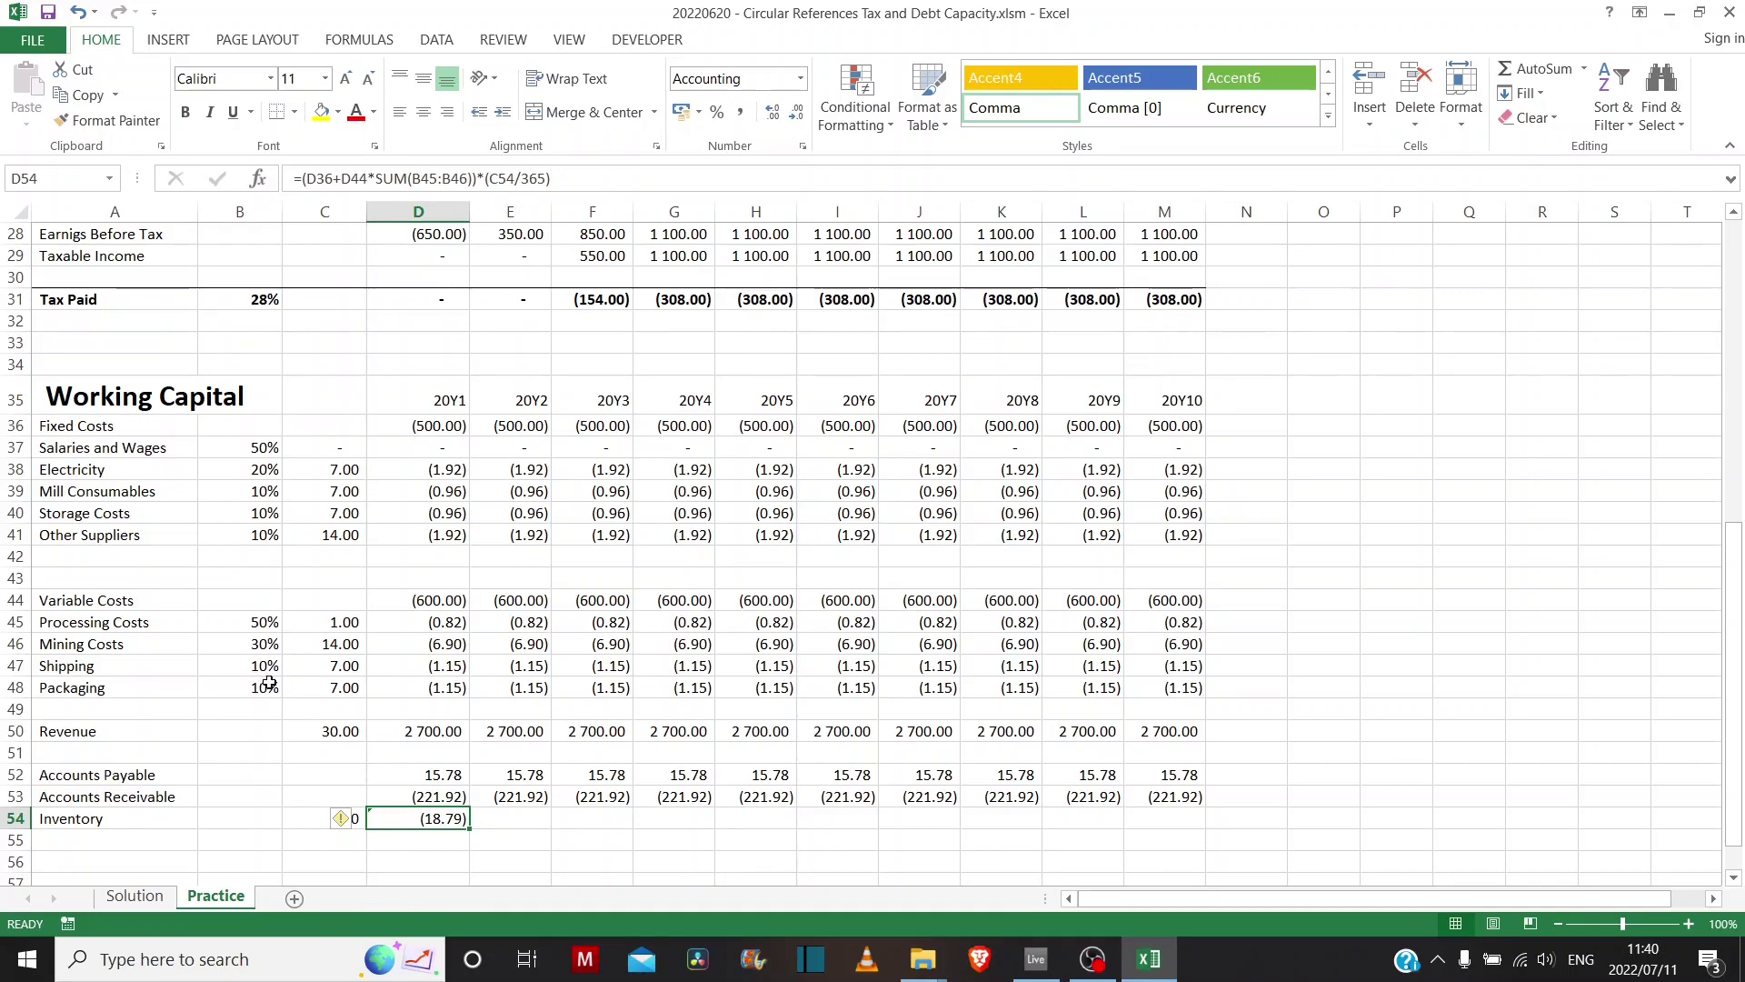
- Anchor B45, B46 and C54 in the D54 Inventory formula and fill it to M54, showing (18.79)
double_click(444, 820)
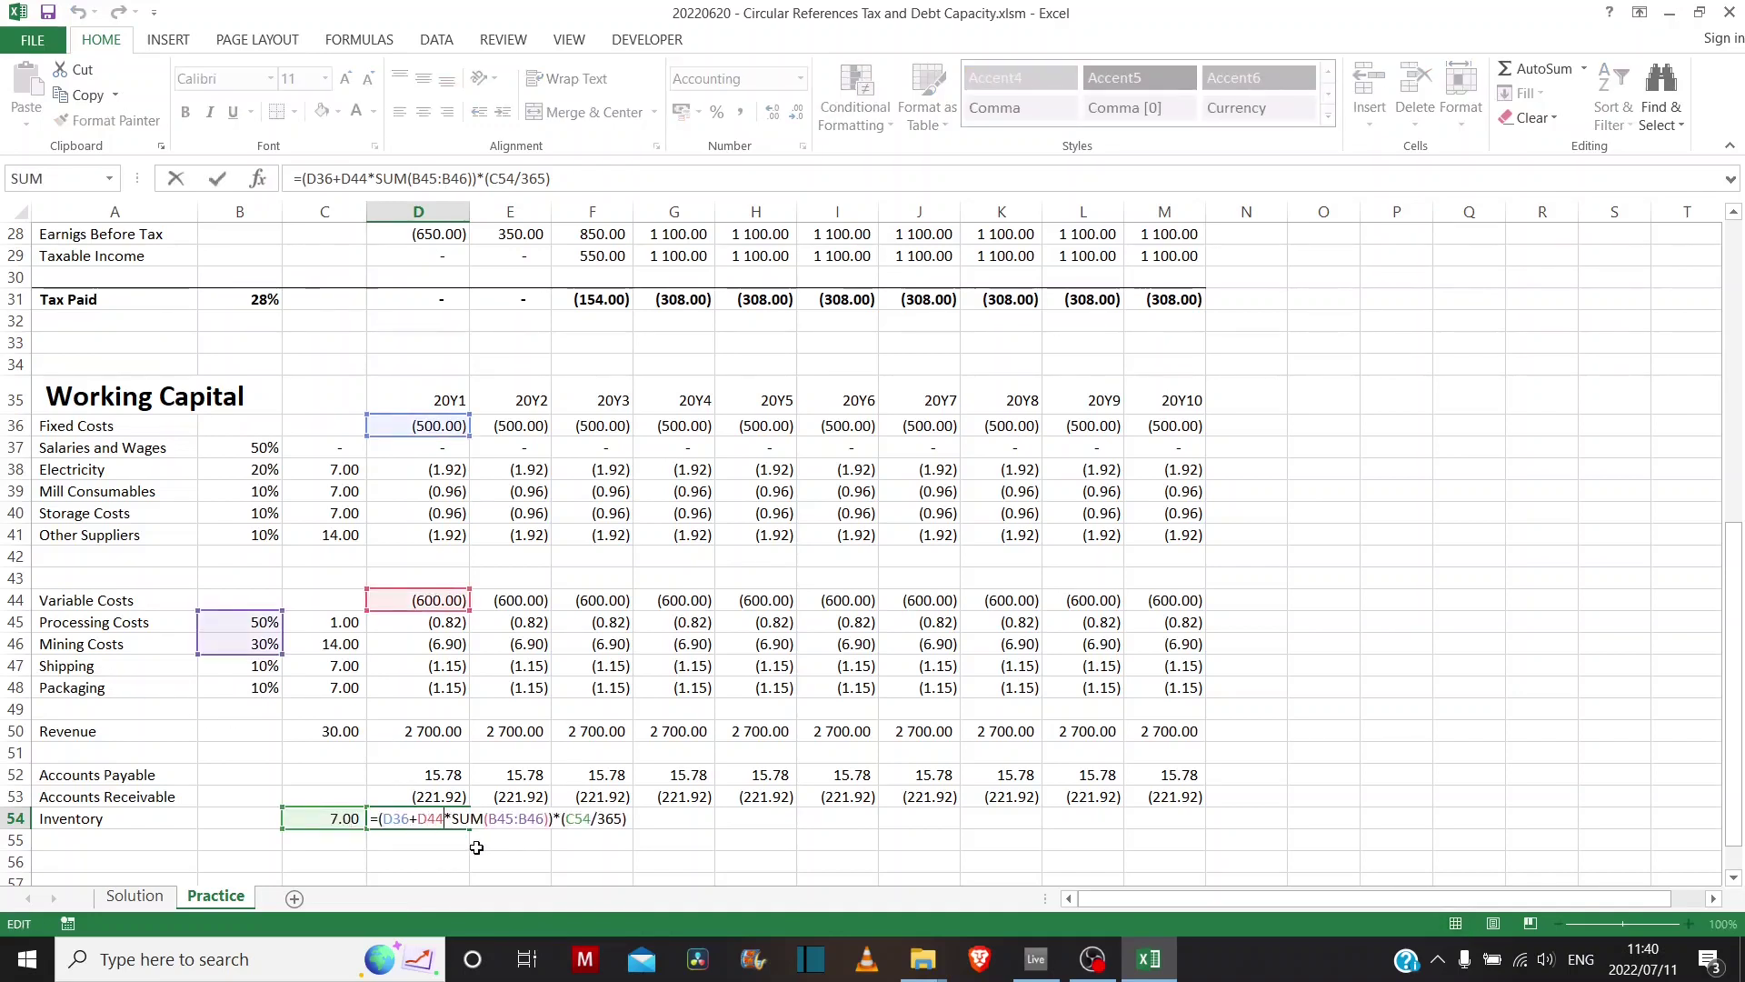
key("Escape")
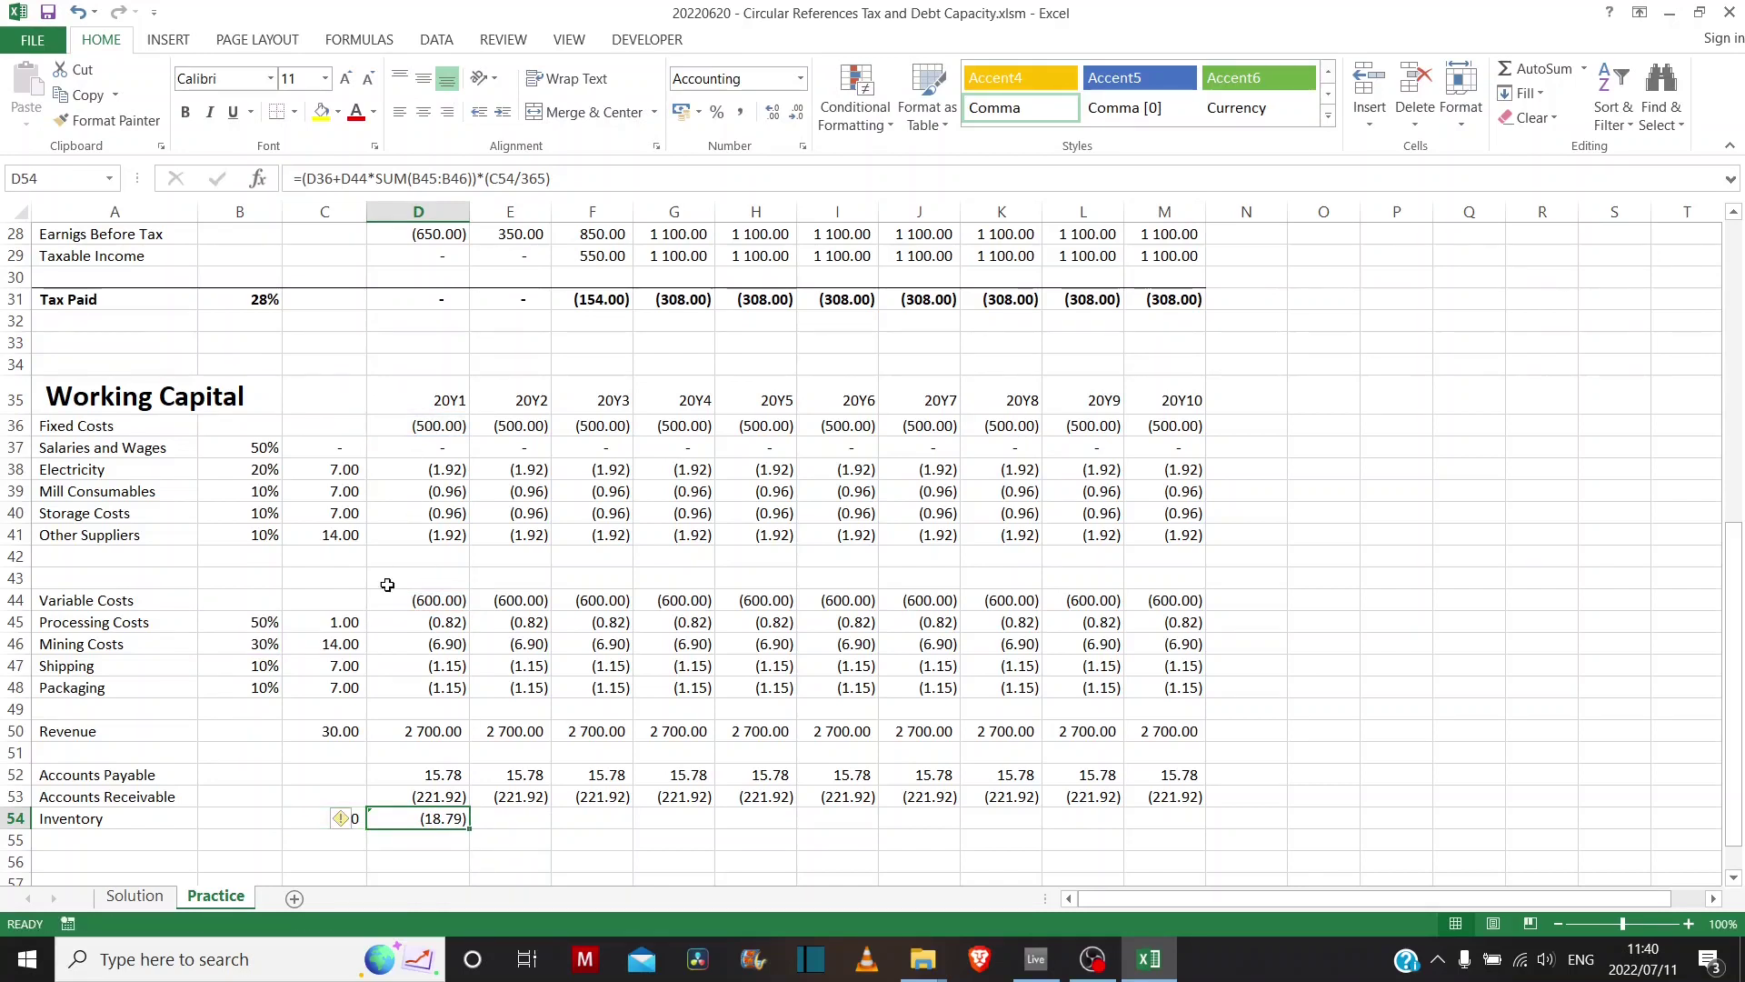
key("F2")
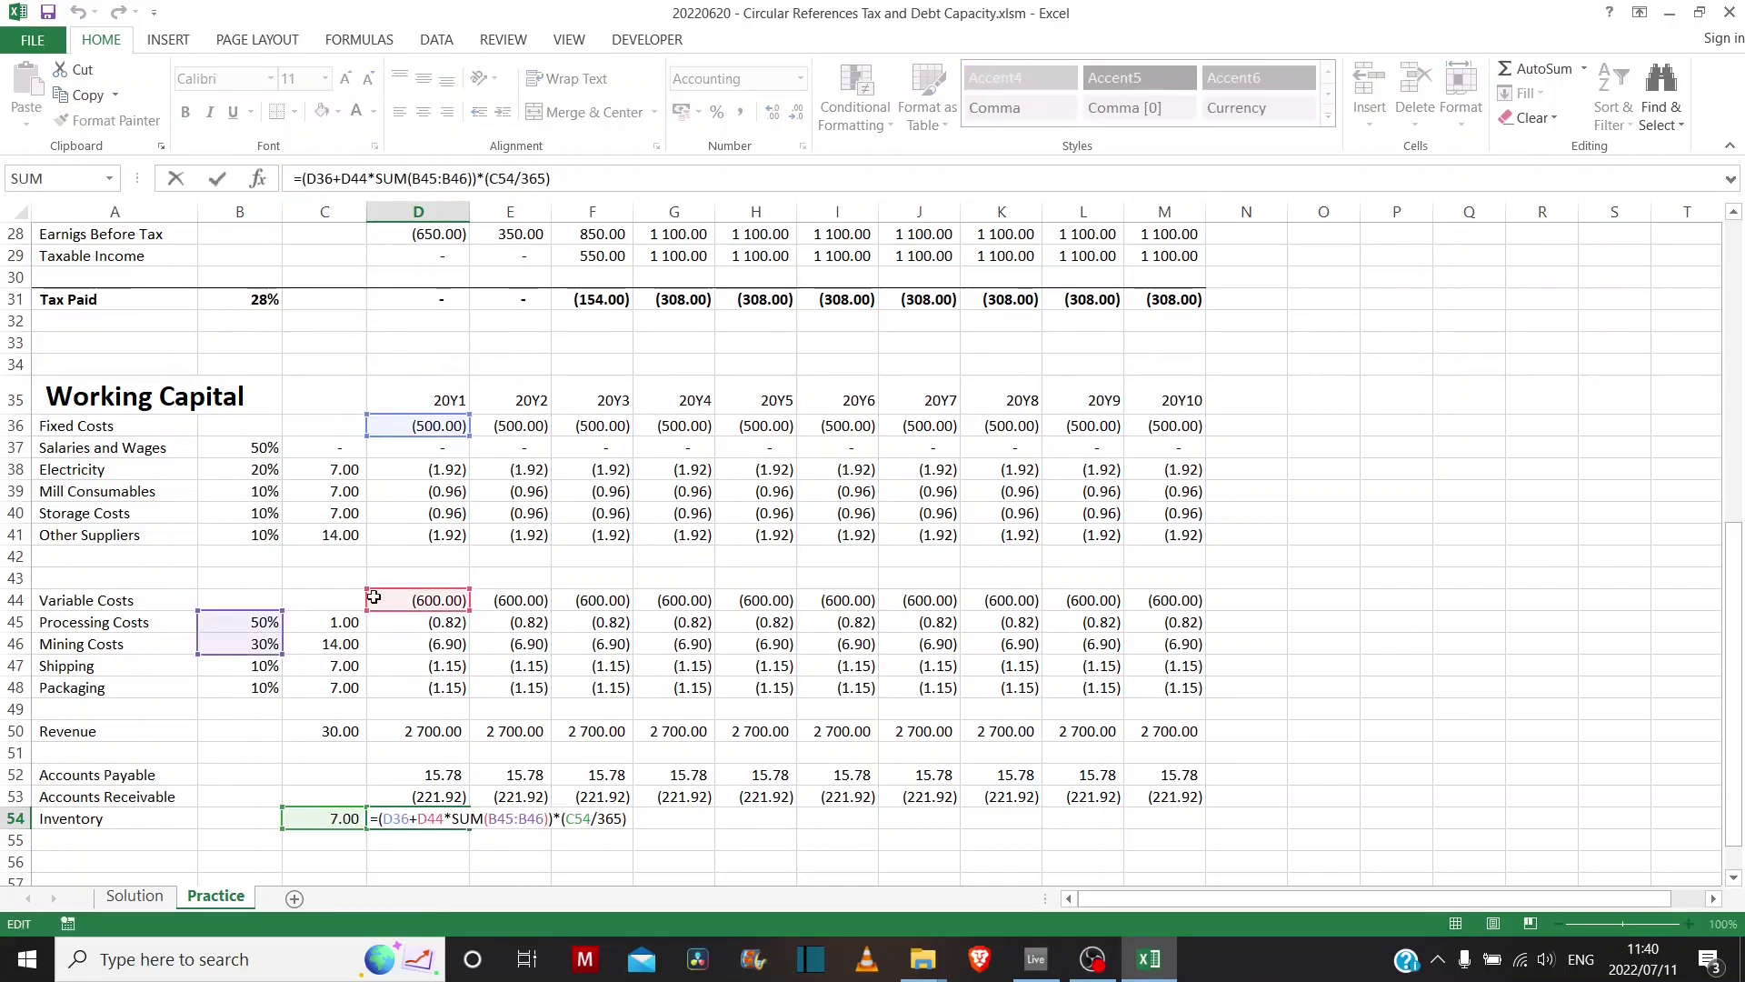
left_click(491, 819)
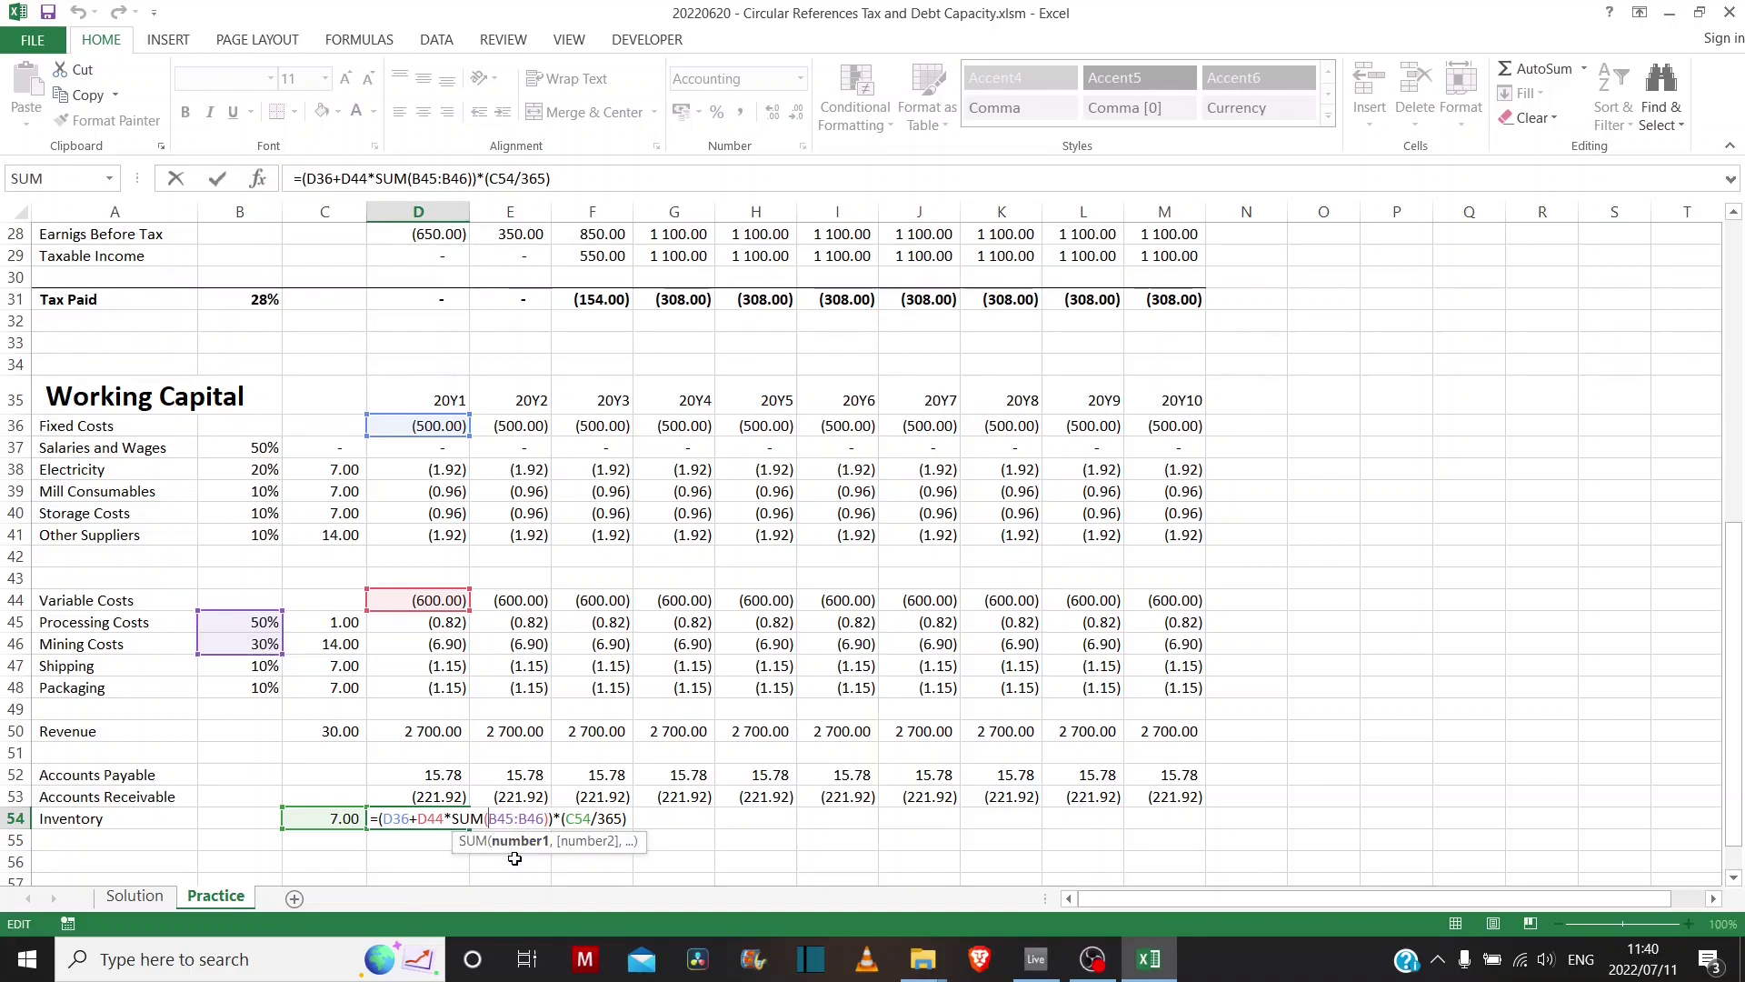
type("$")
key("Right")
key("Right")
key("Right")
key("Right")
type("$")
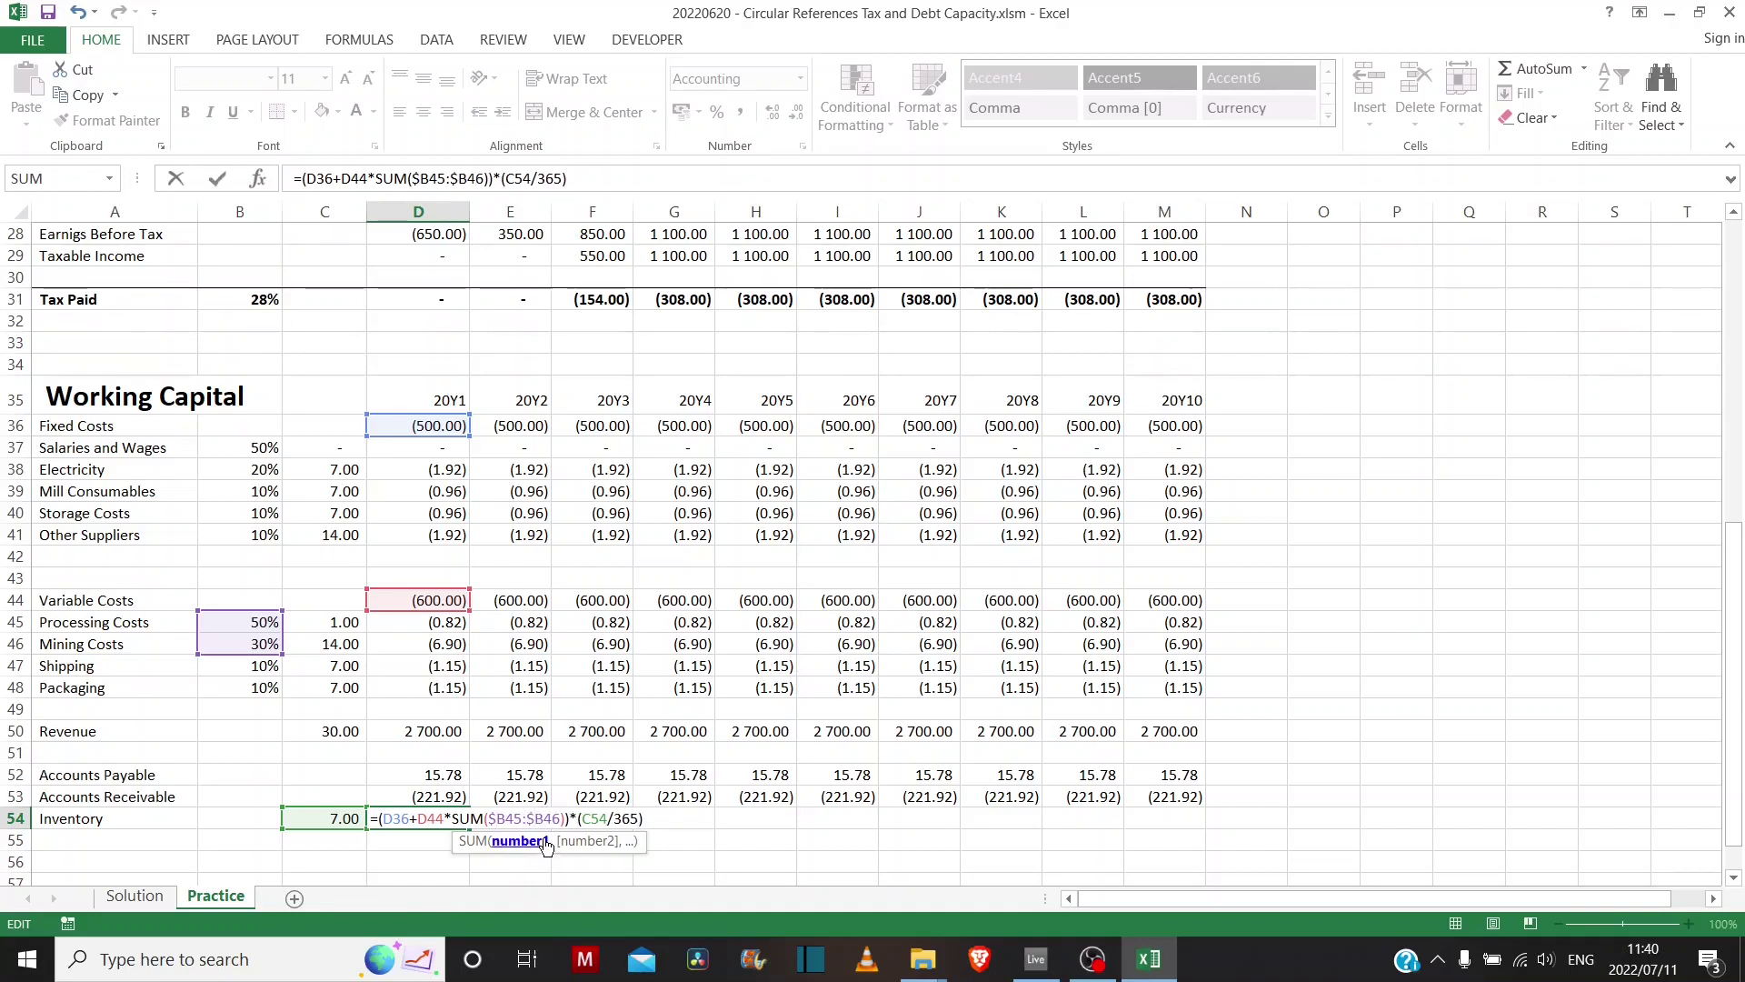
left_click(580, 819)
type("$")
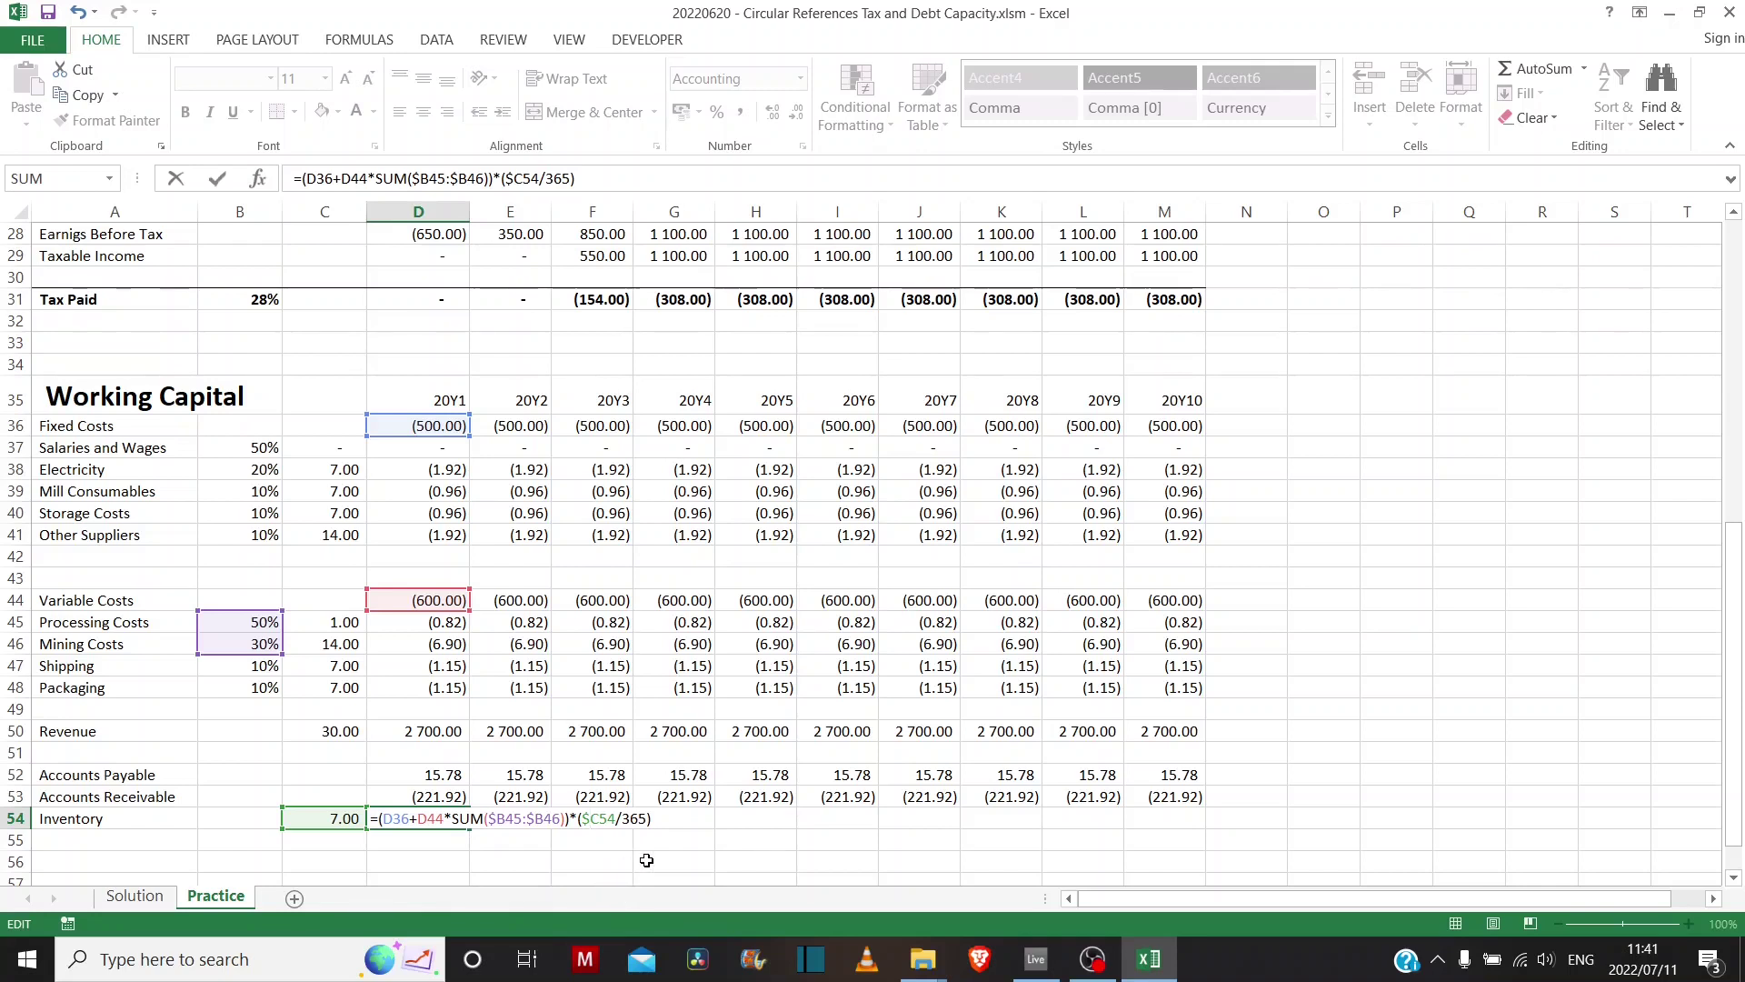
key("Return")
left_click(459, 820)
left_click_drag(469, 829, 1206, 875)
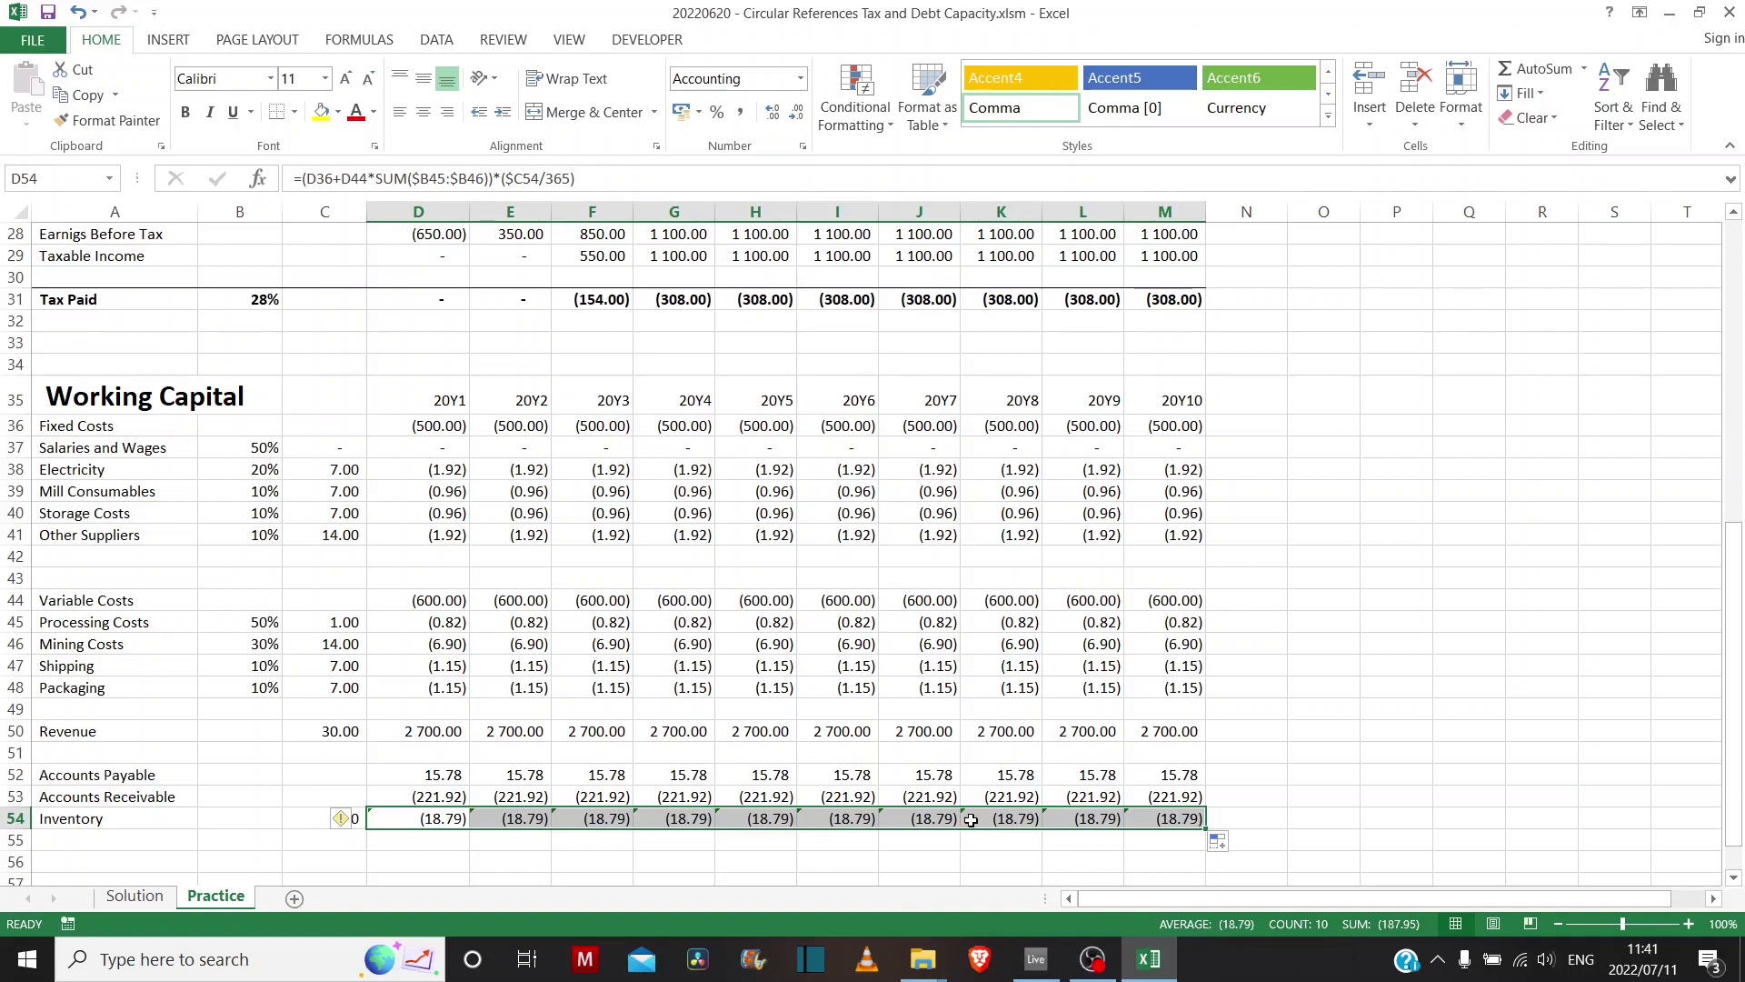
- Label A56 'Working Capital Requirement' and start a formula in its 20Y1 cell D56
left_click(138, 859)
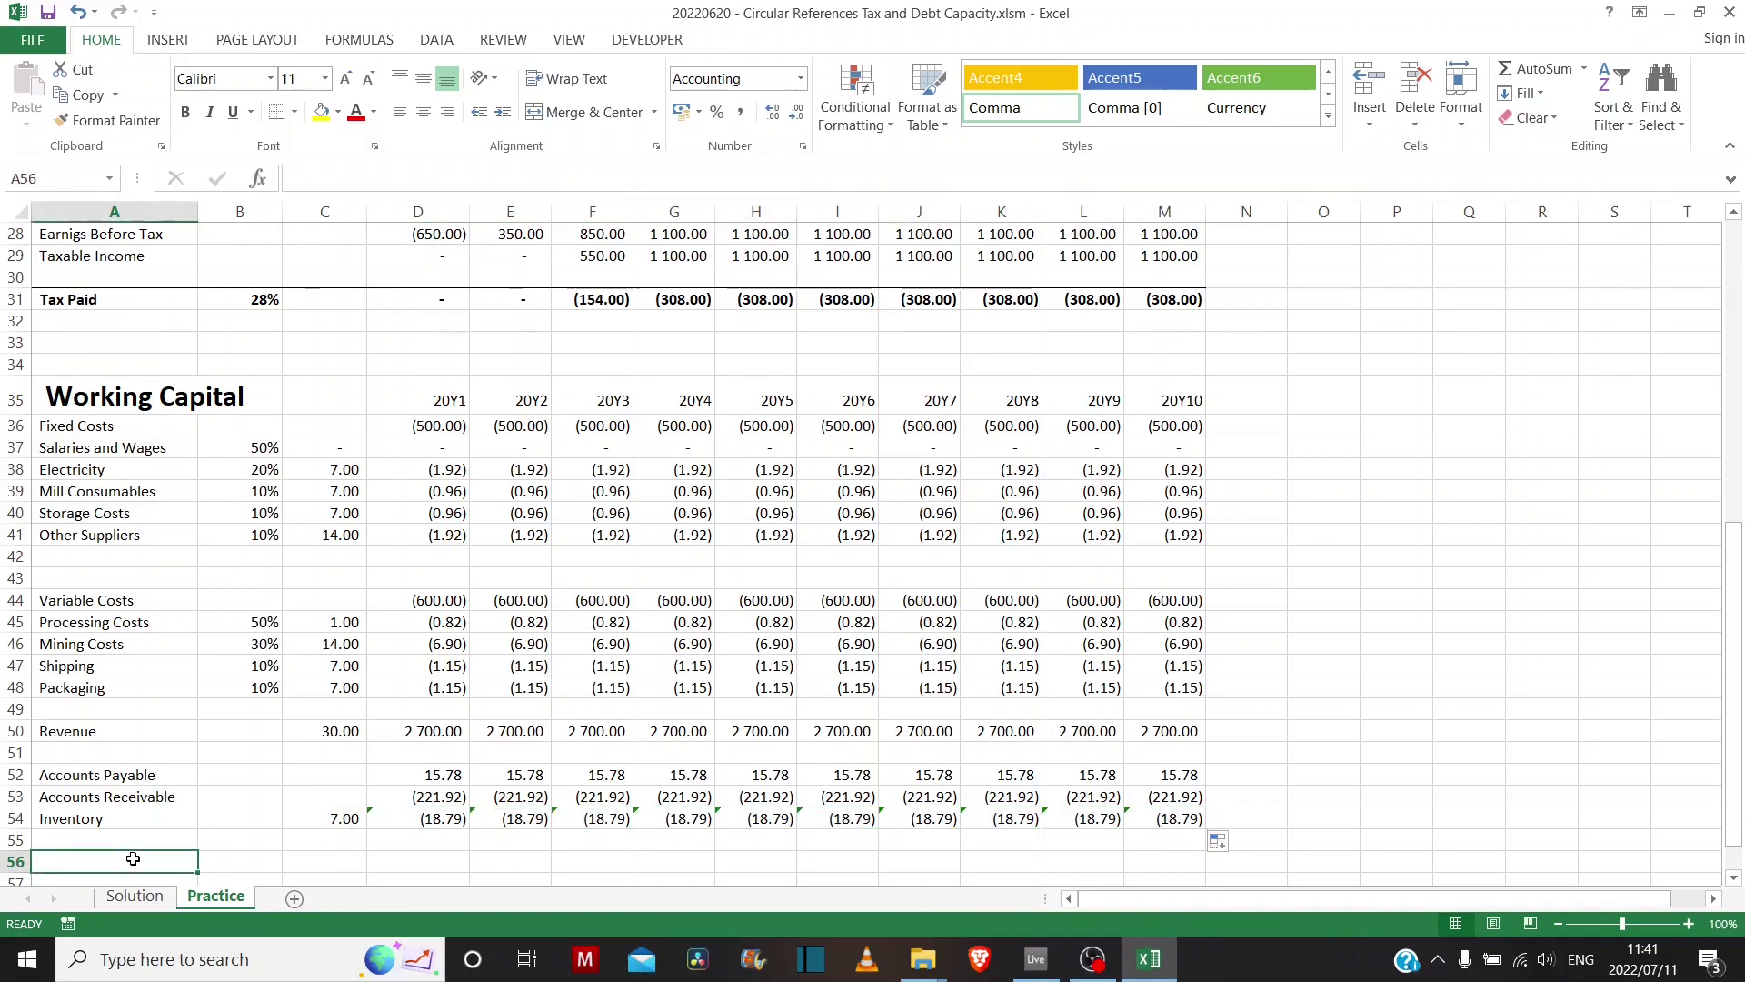
type("Workin")
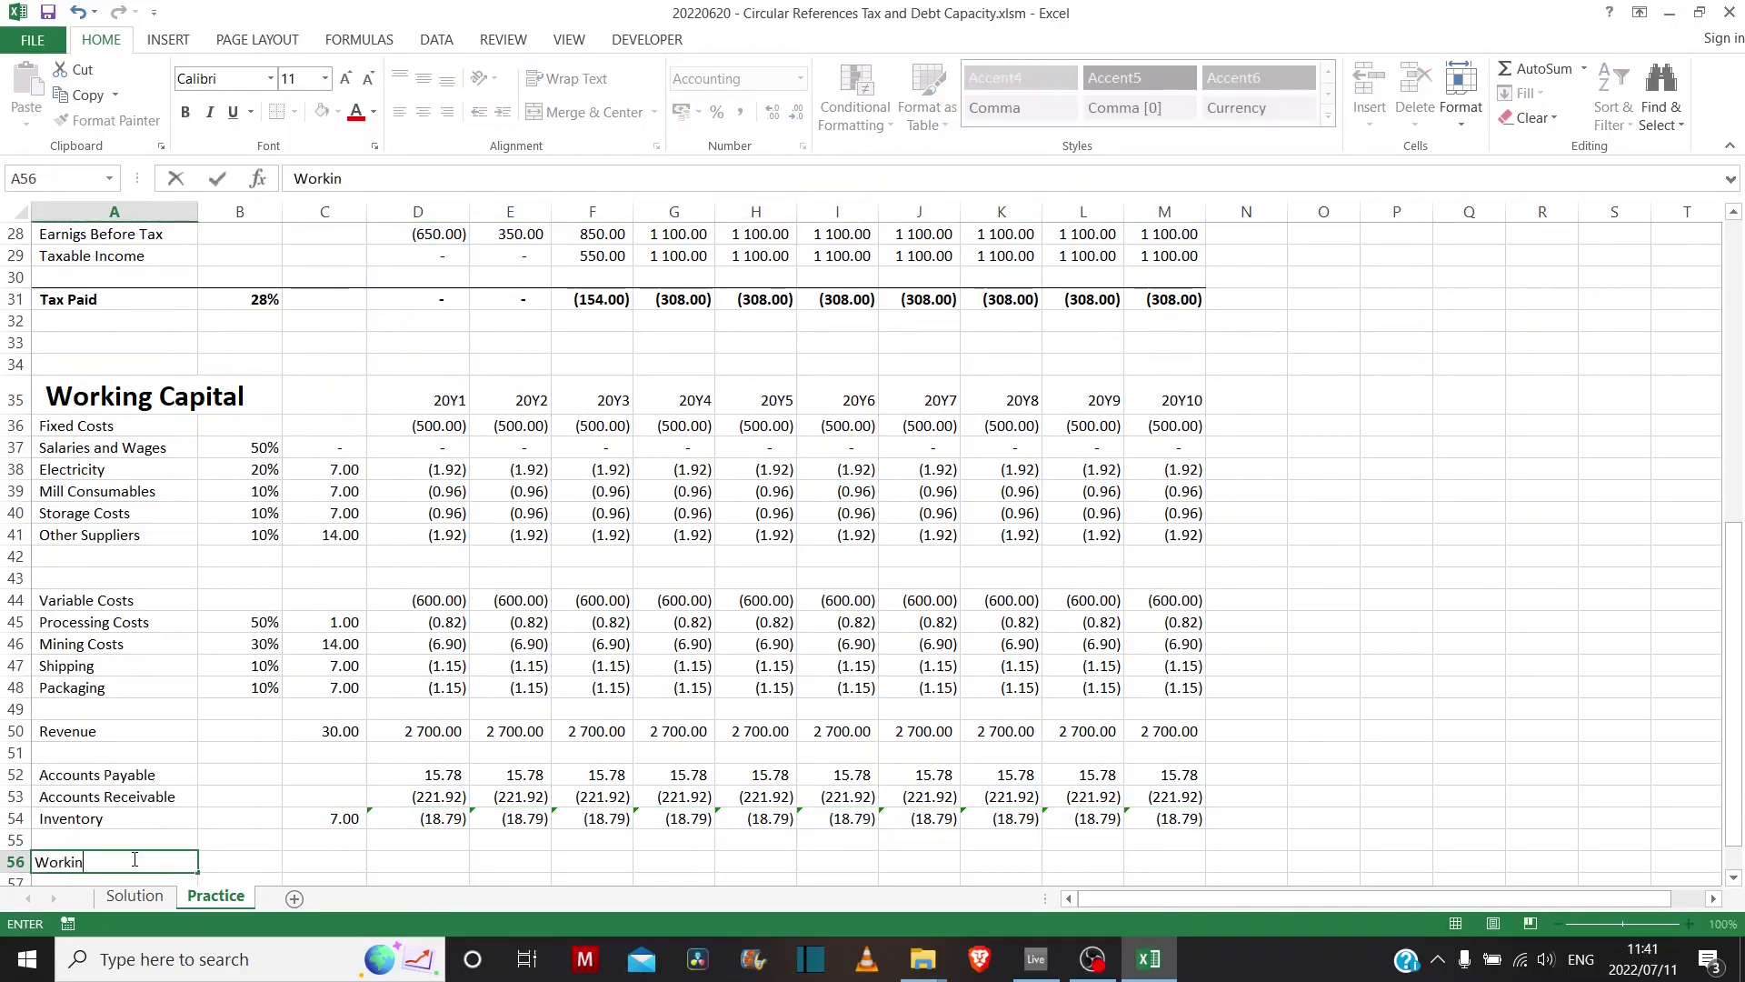
type("g Capital")
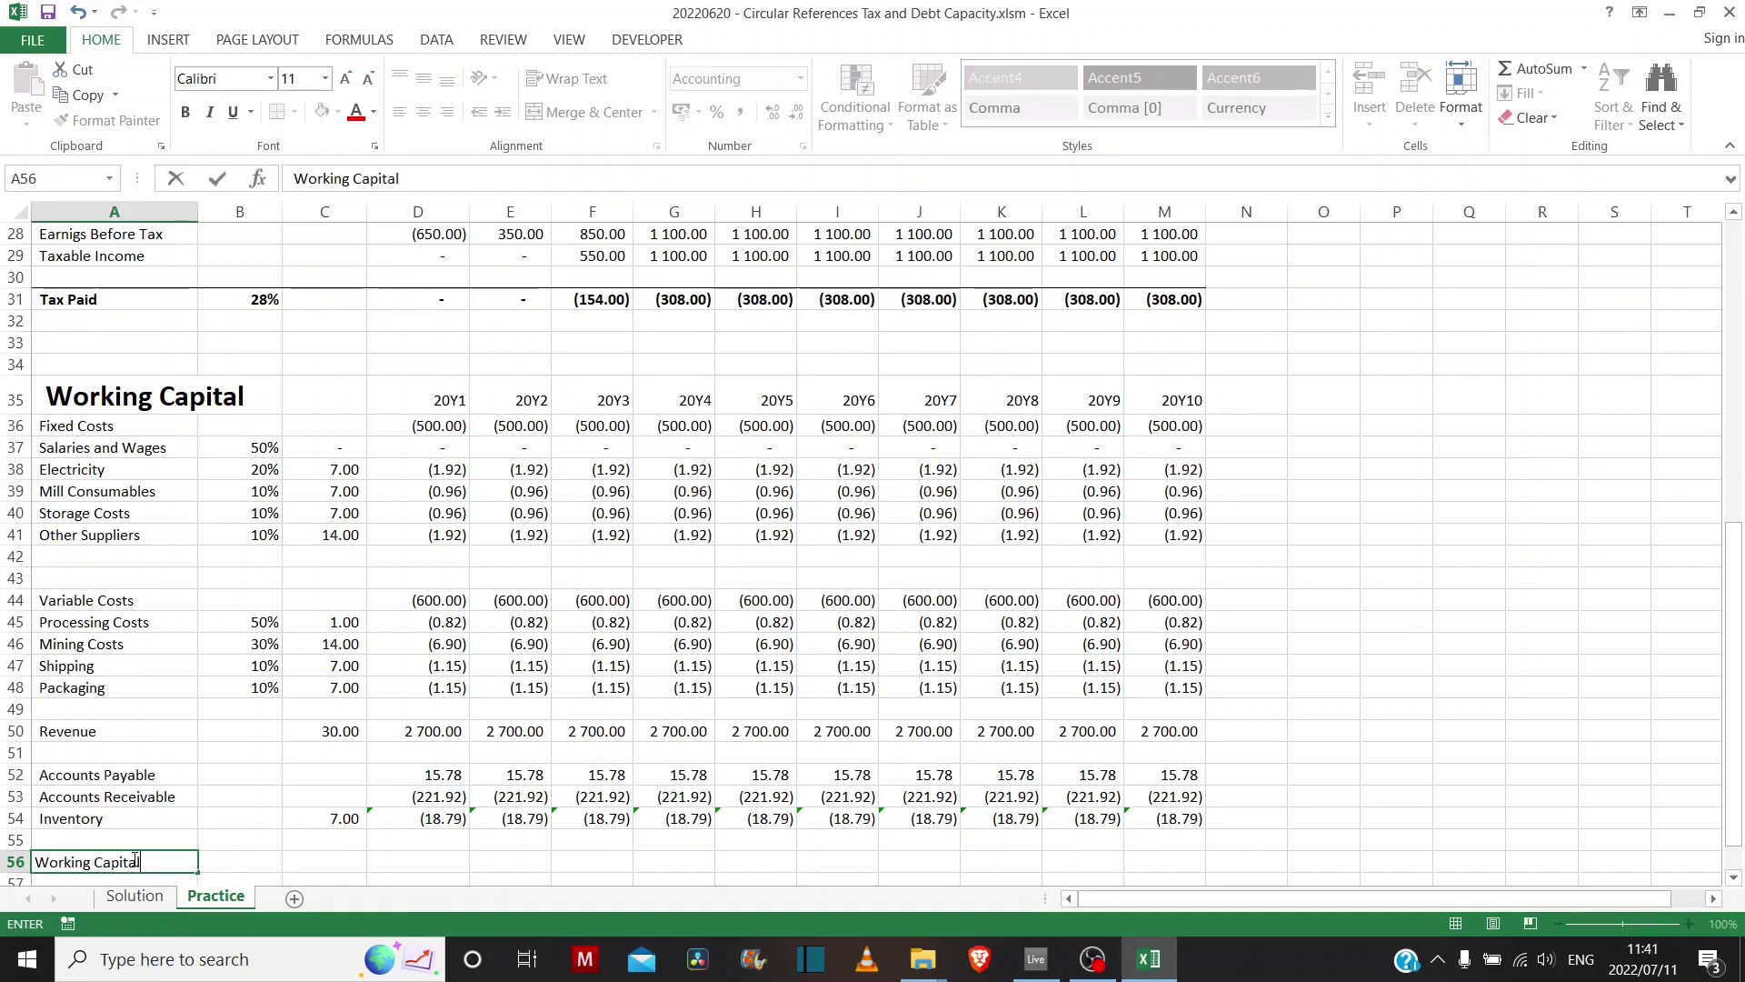
type(" Requirement")
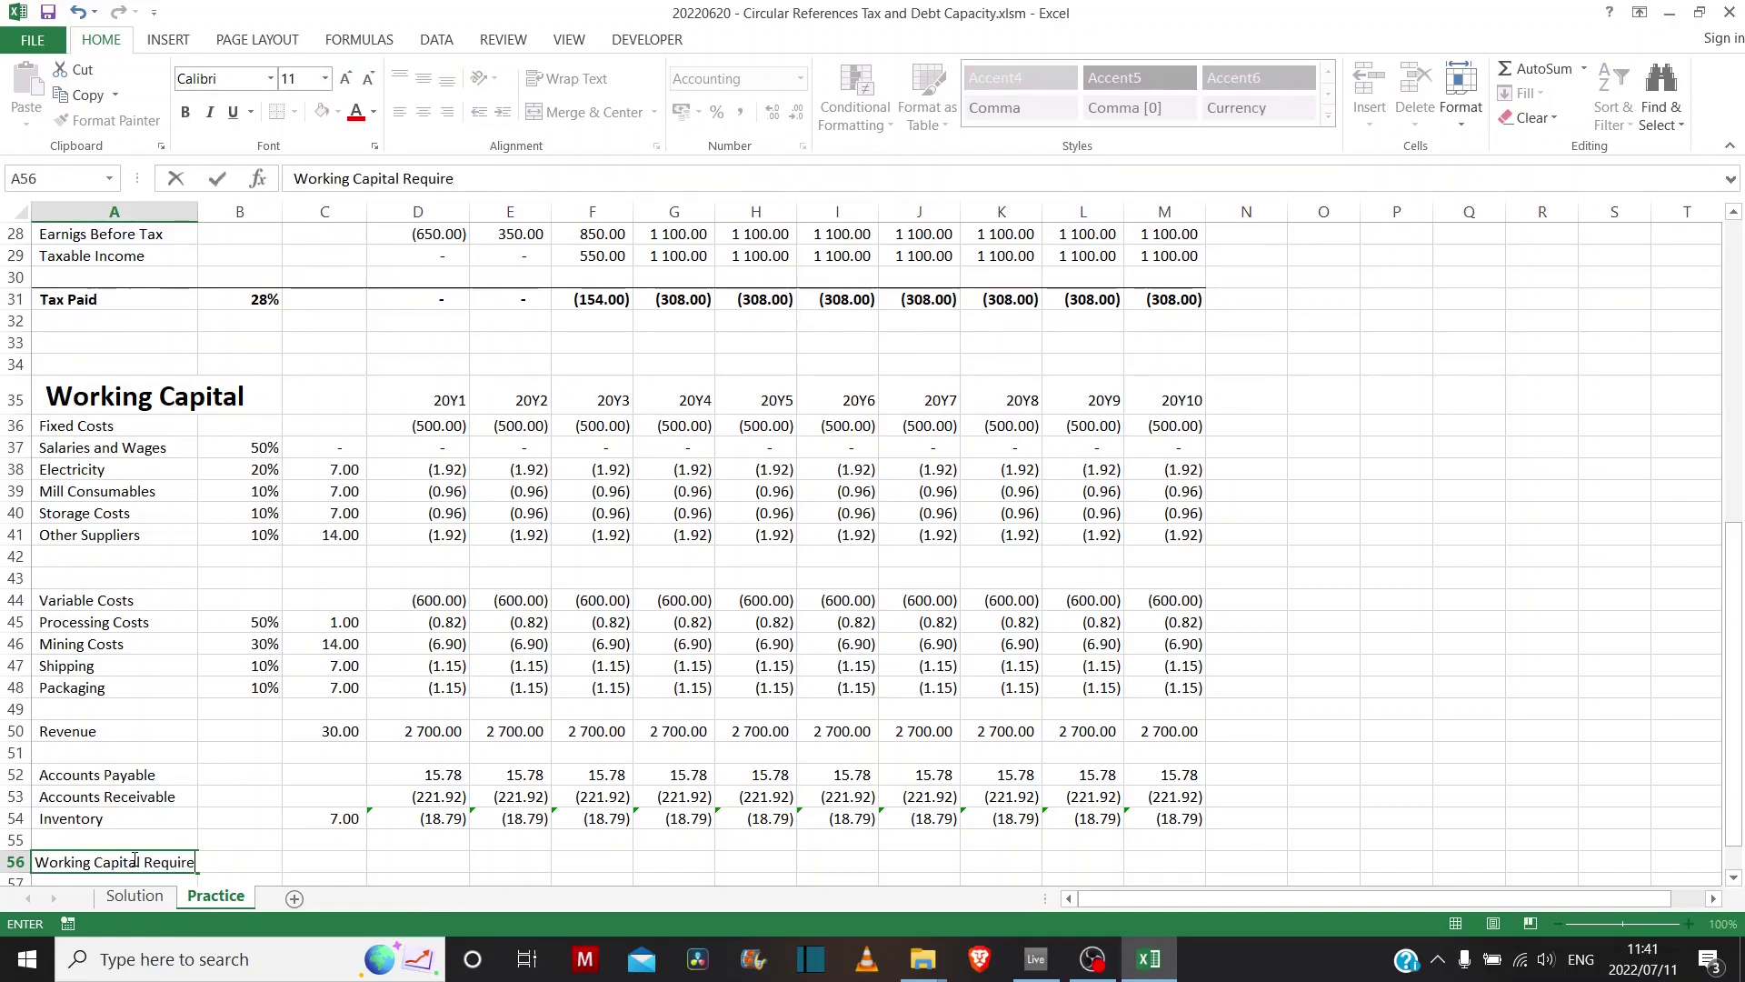
key("Return")
key("Right")
key("Right")
key("Up")
key("Right")
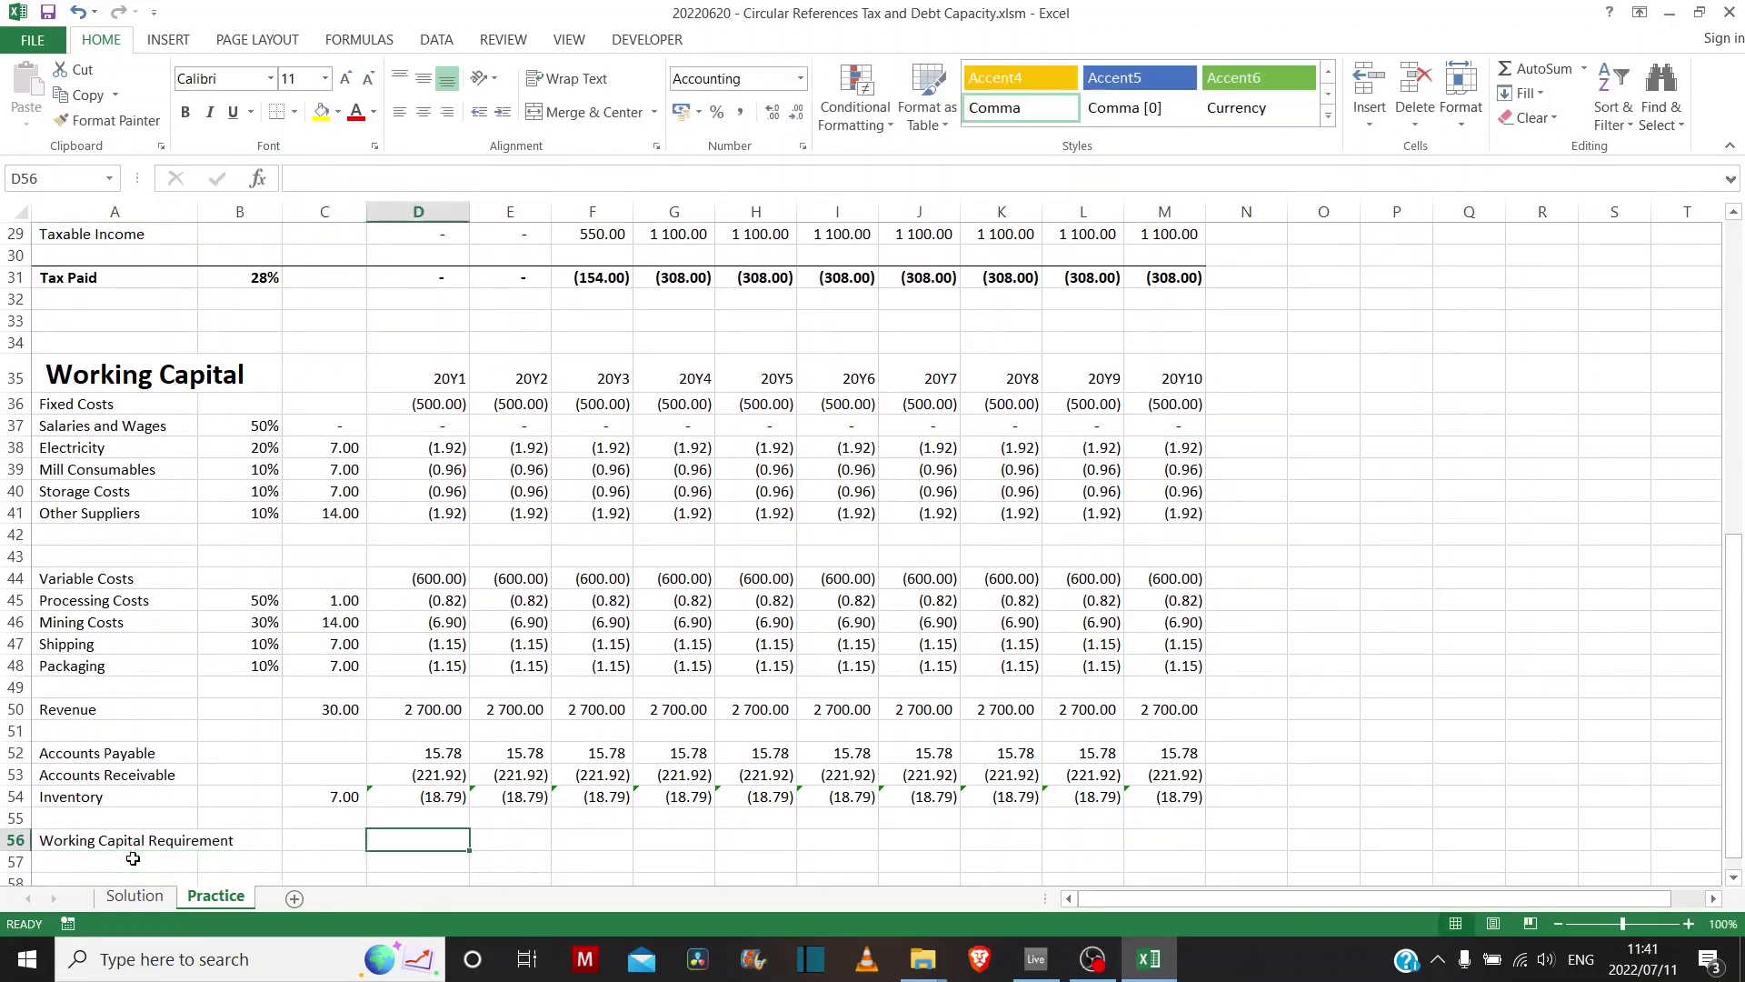
type("=")
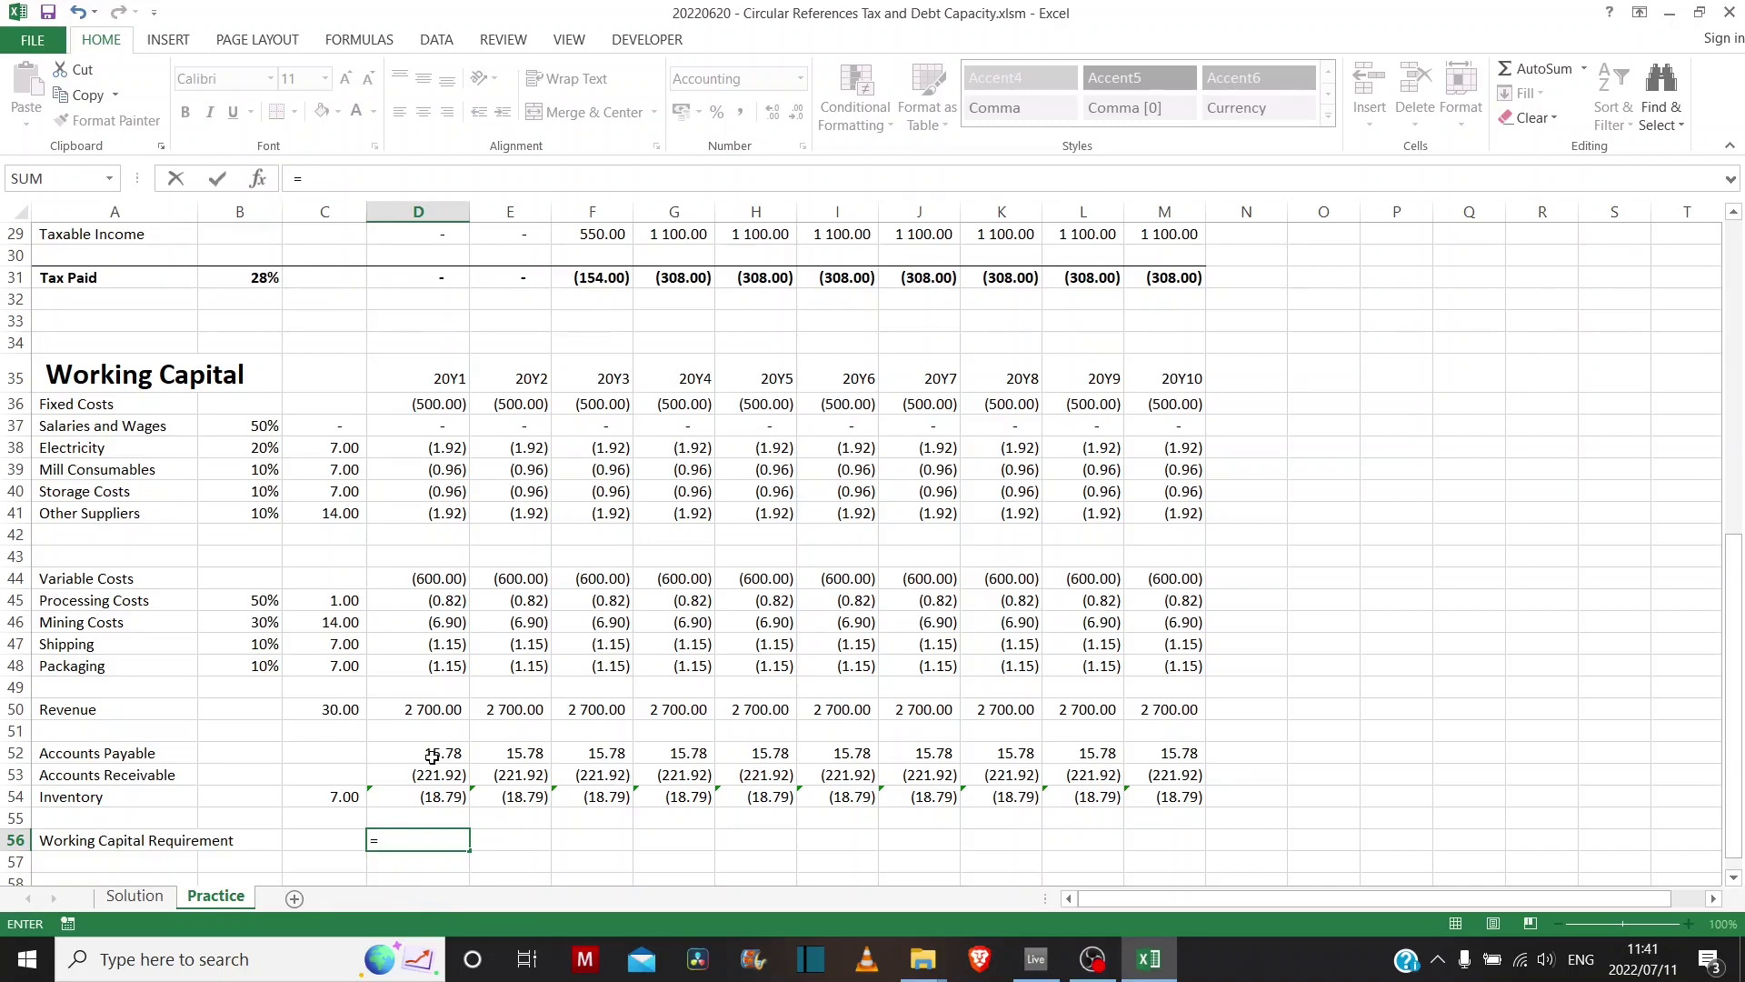
- Enter =SUM(D52:D54) in D56 to total Accounts Payable through Inventory, giving (224.93)
type("sum(")
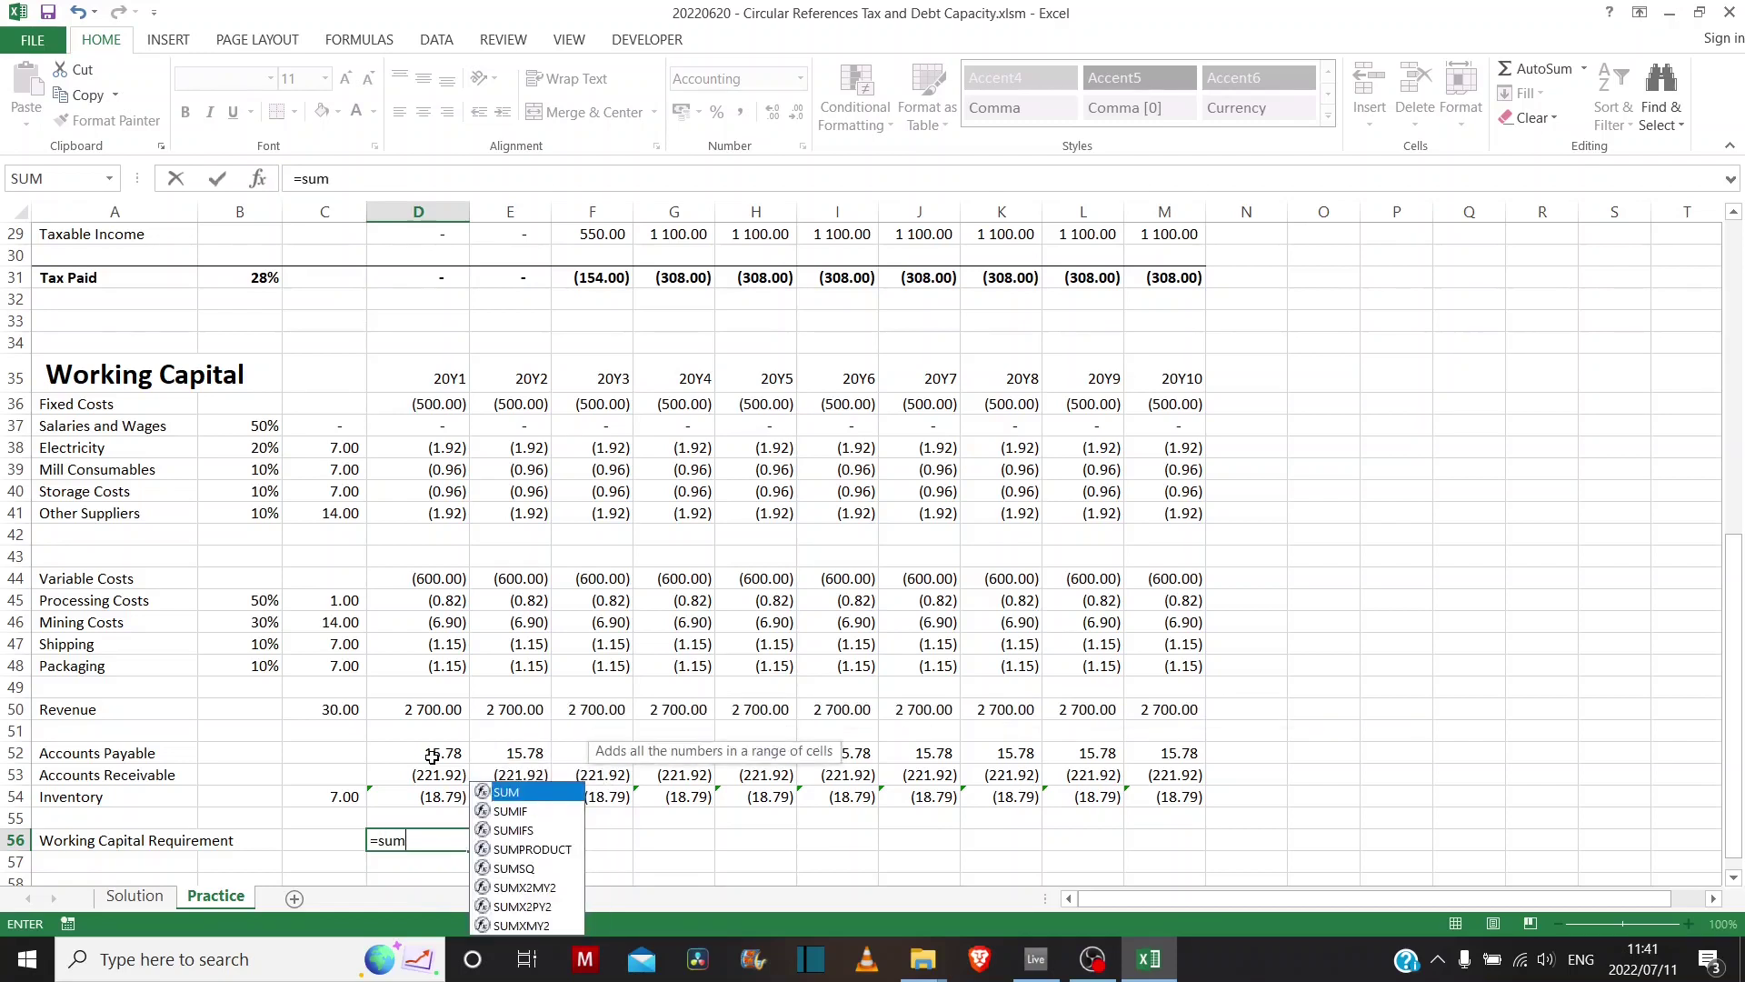
mouse_move(440, 751)
left_mouse_down()
mouse_move(446, 794)
mouse_move(449, 776)
left_mouse_up()
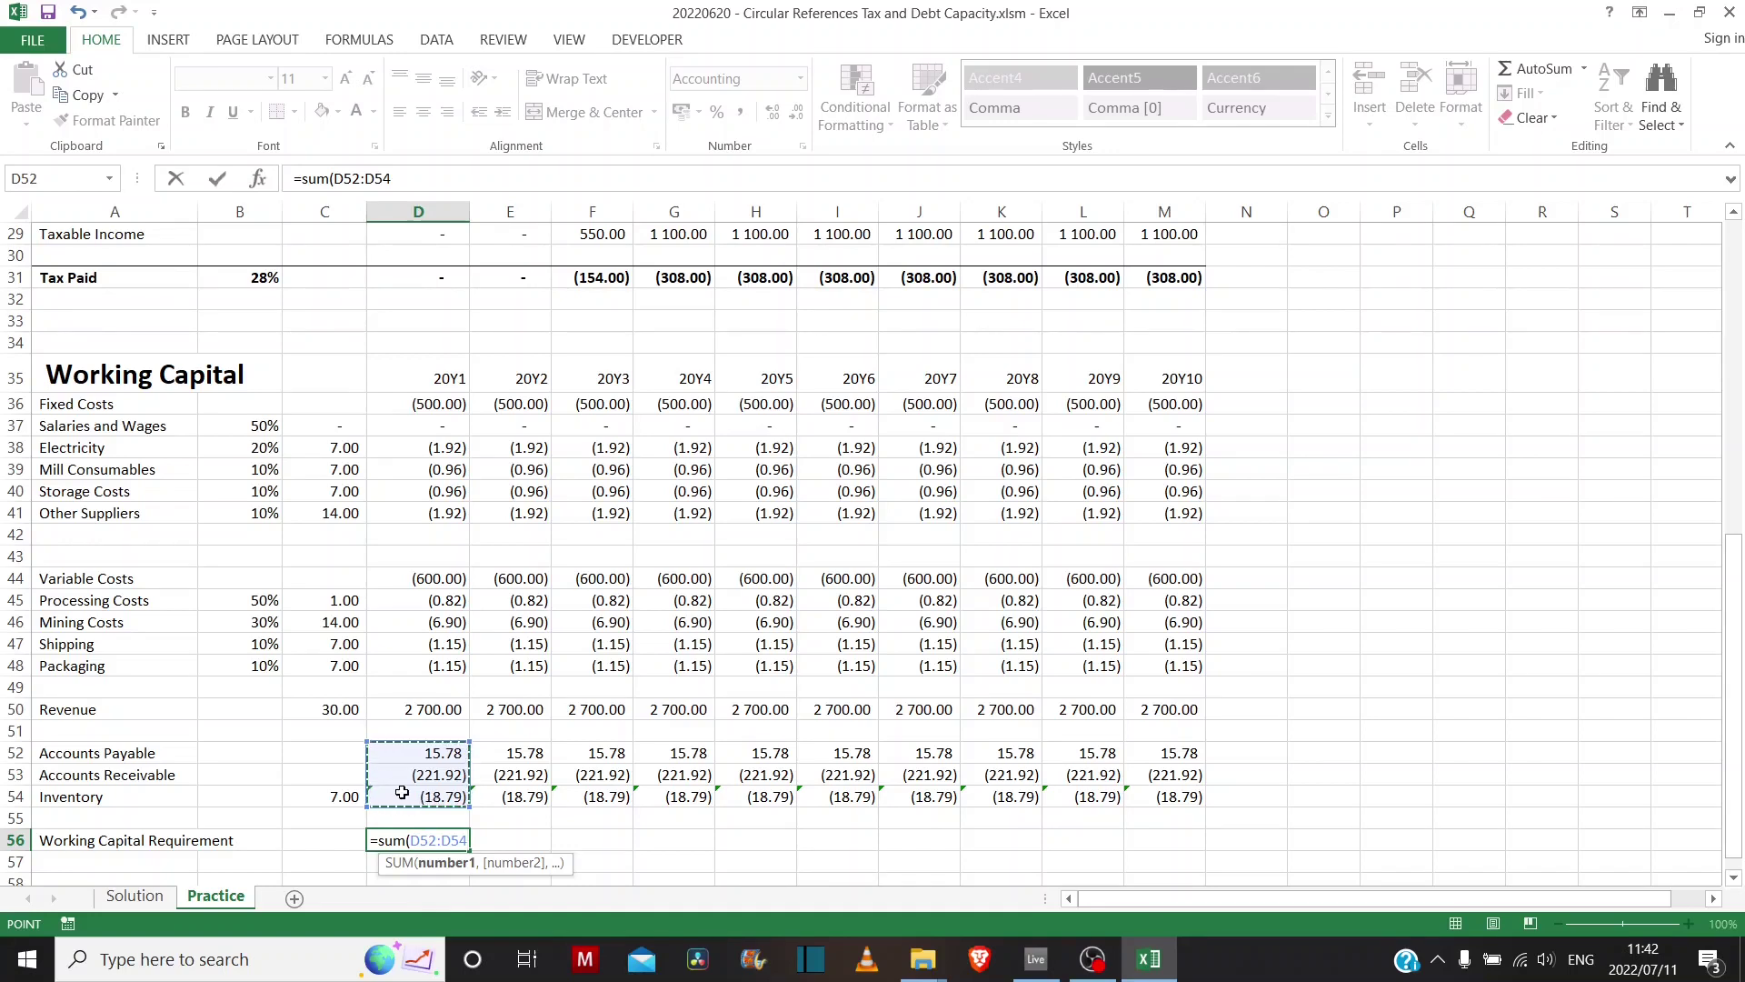
key("Return")
- Review the Accounts Receivable, Inventory and Accounts Payable formulas feeding the 20Y1 total
scroll(457, 828, "down", 1)
left_click(457, 778)
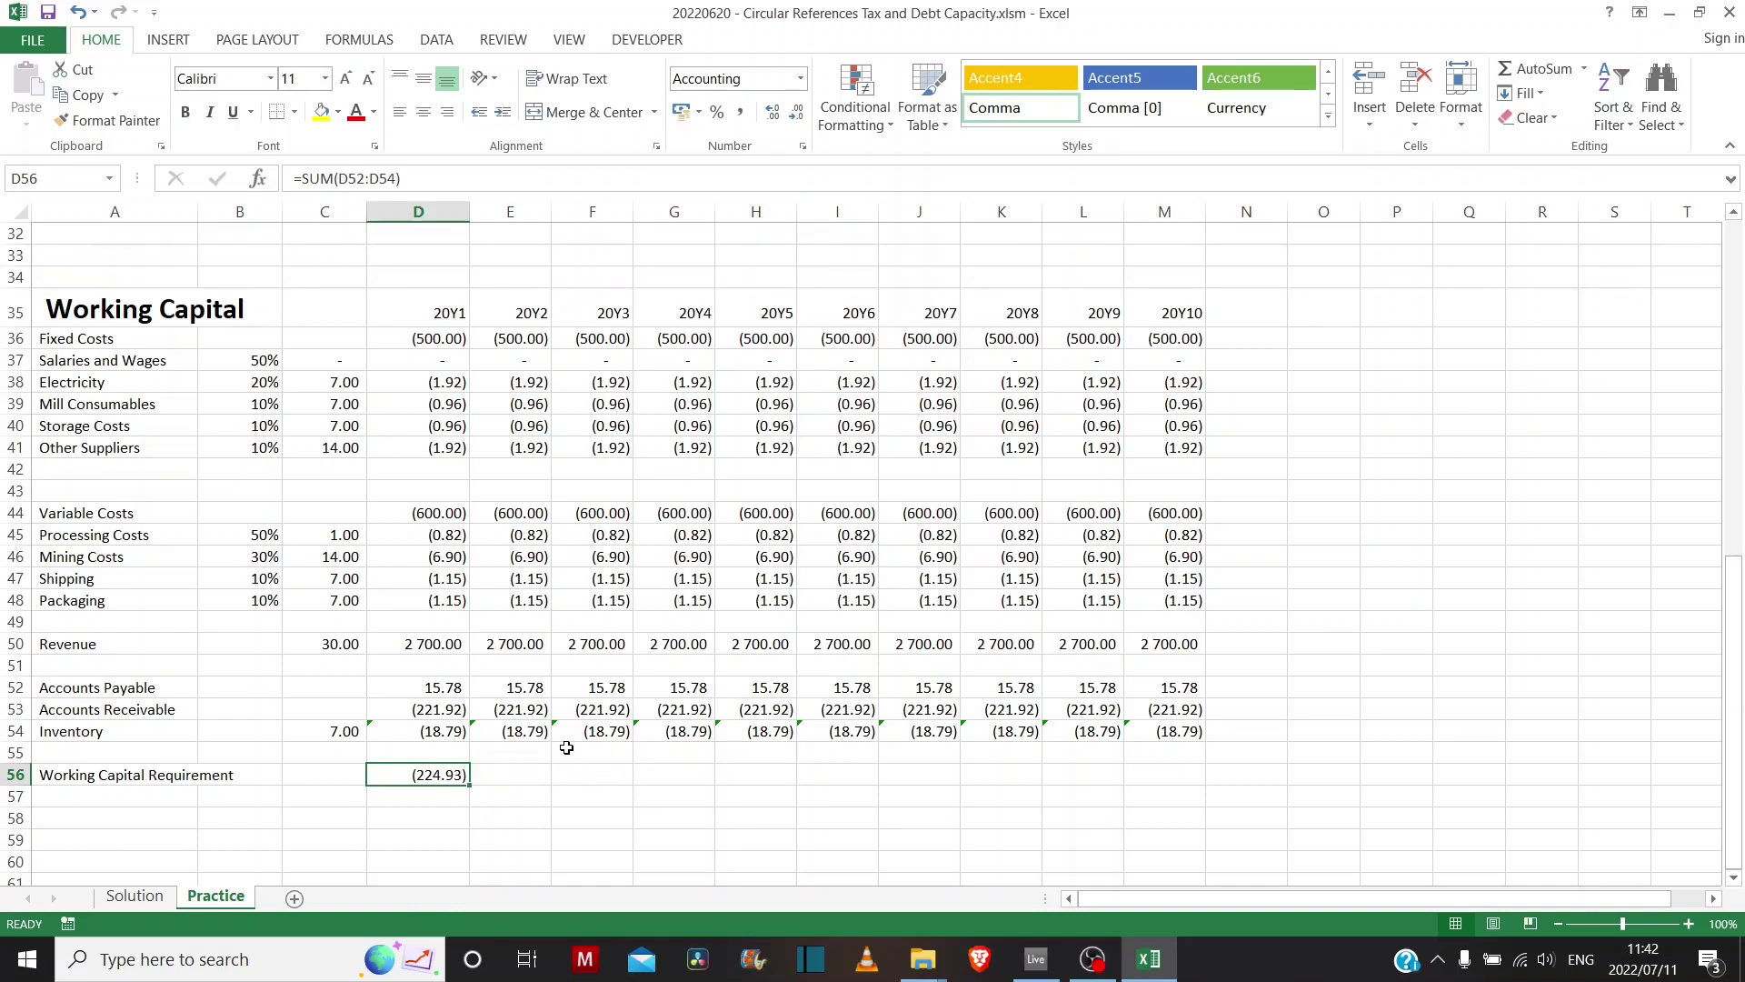
left_click(429, 709)
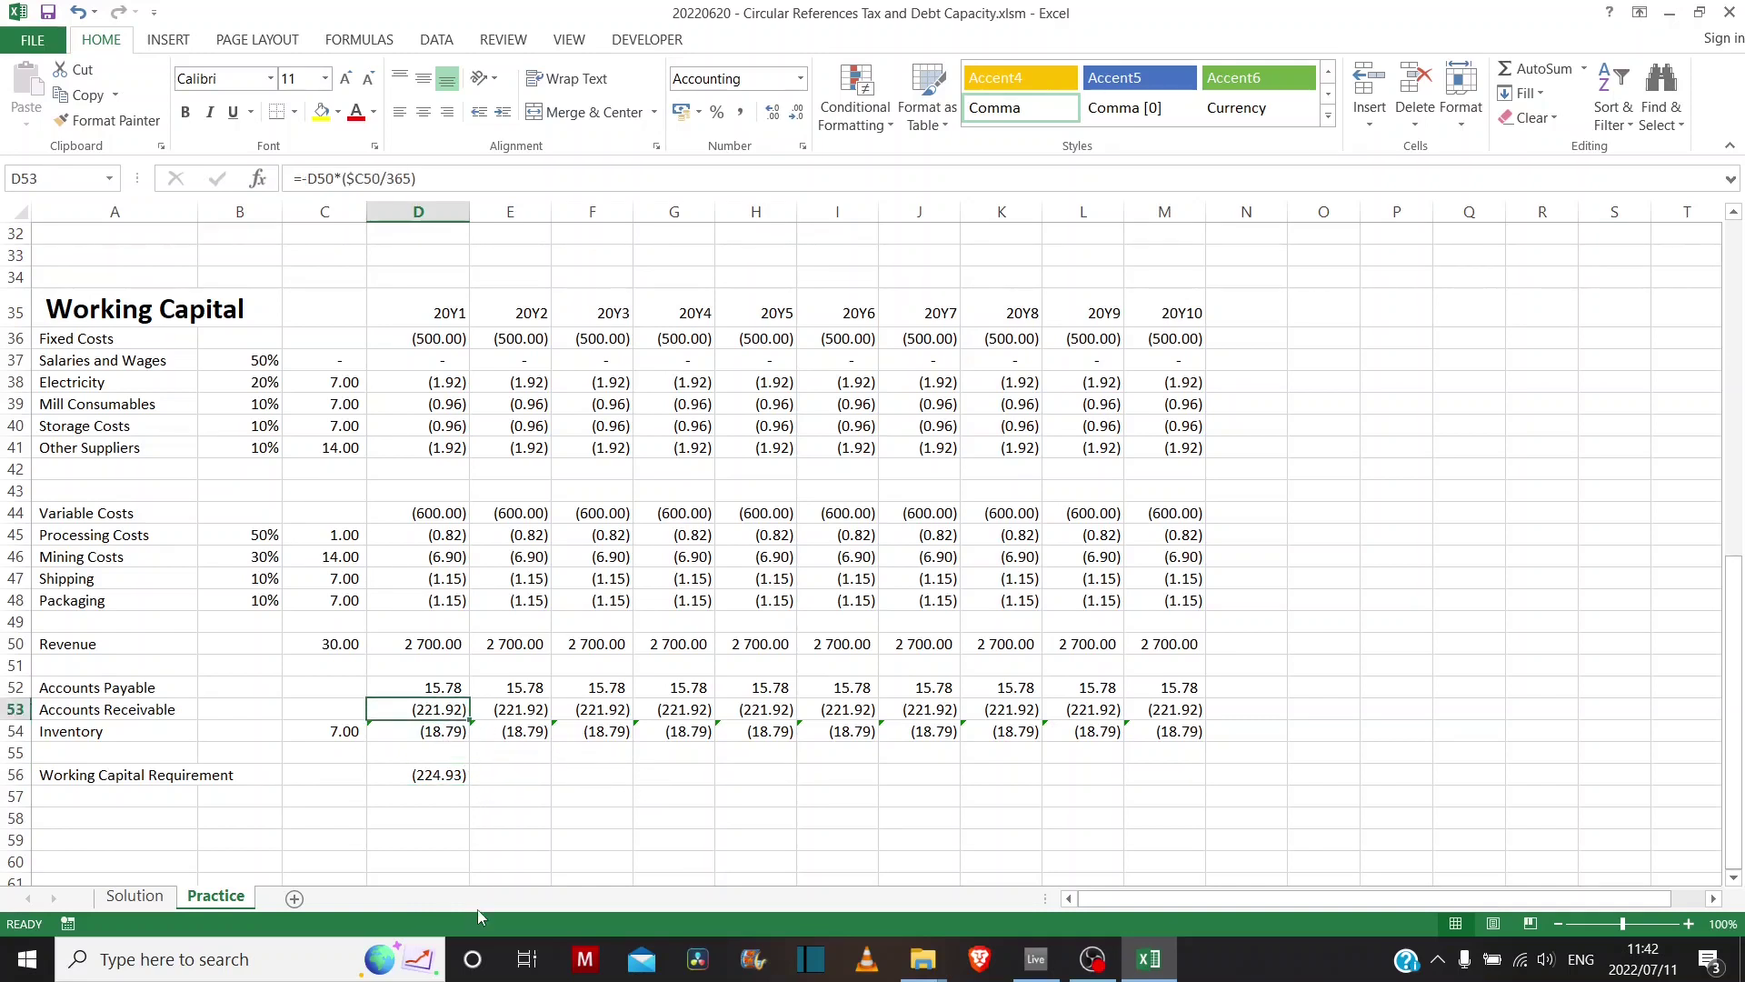
left_click(431, 732)
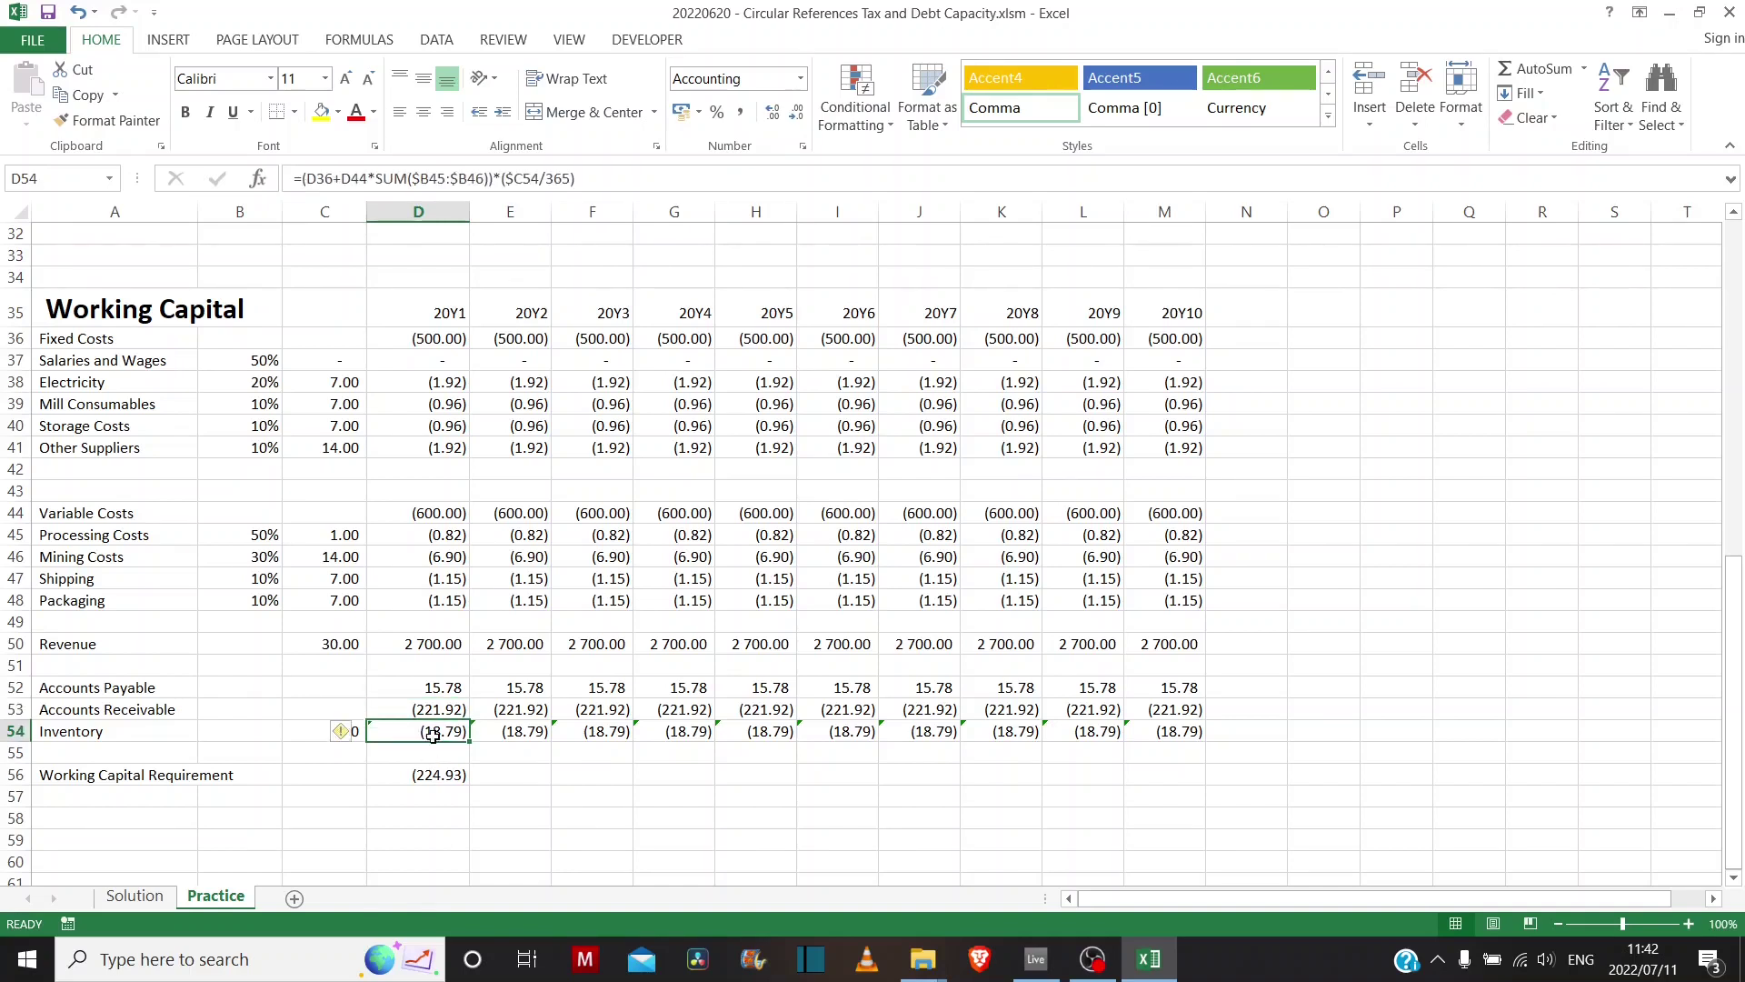
left_click(425, 691)
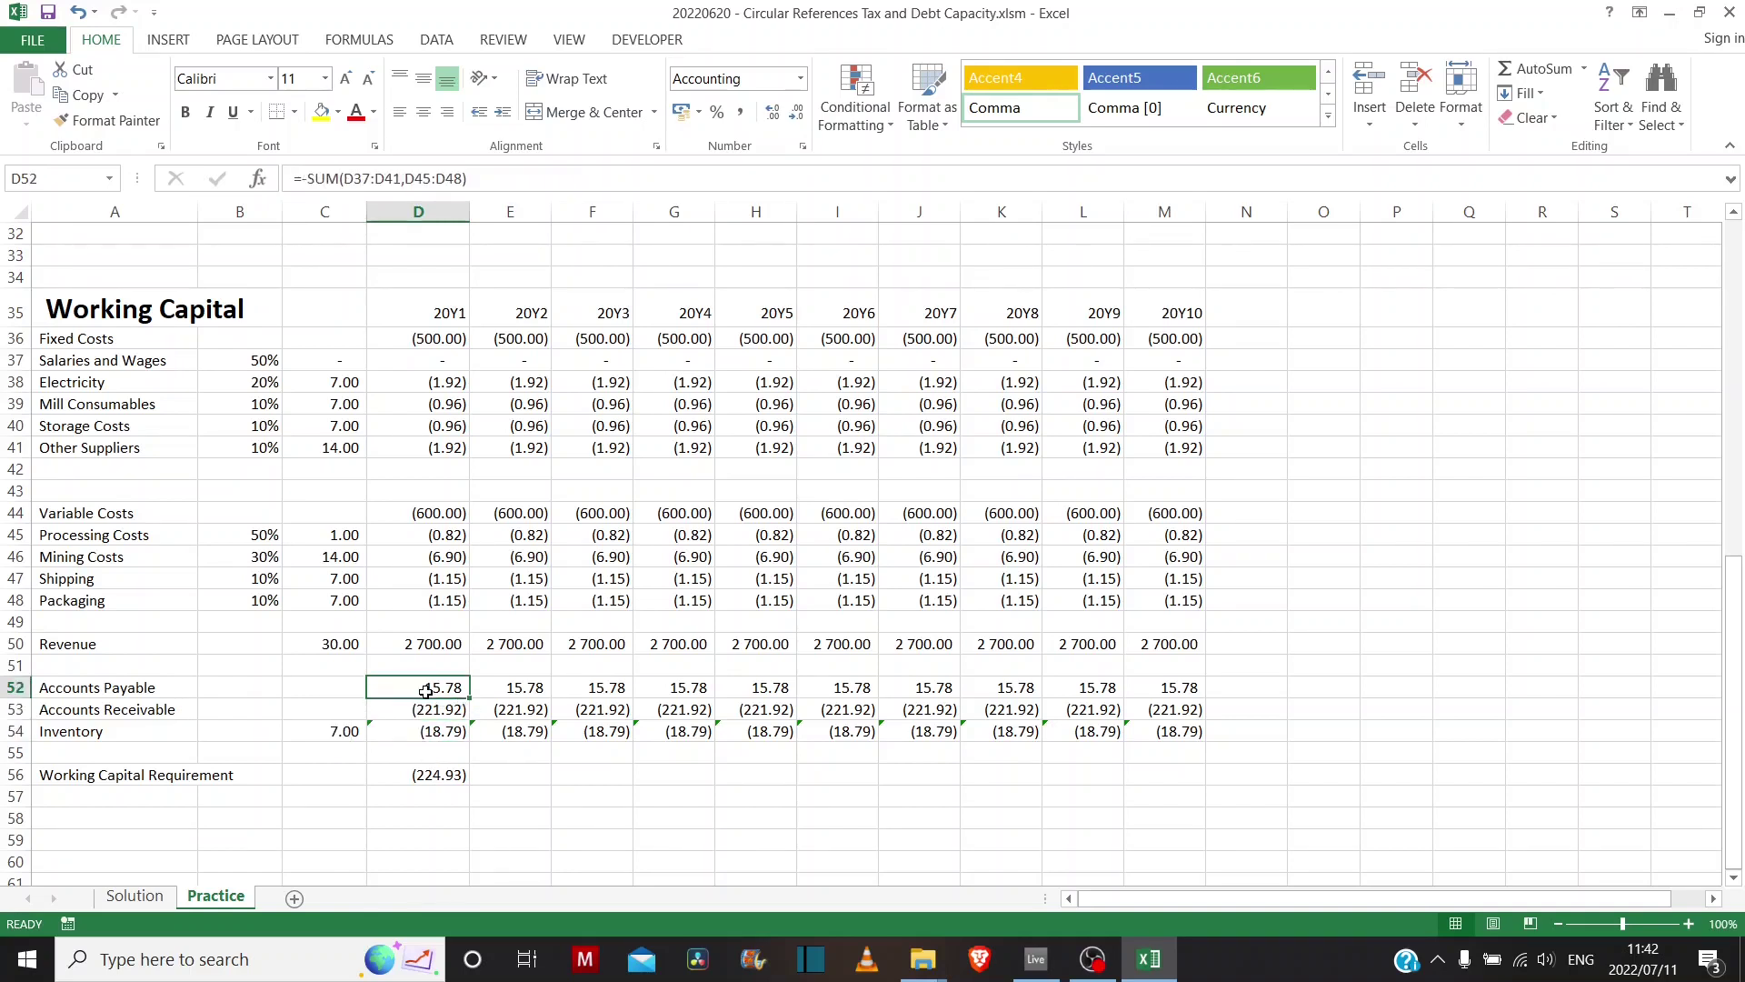
left_click(437, 778)
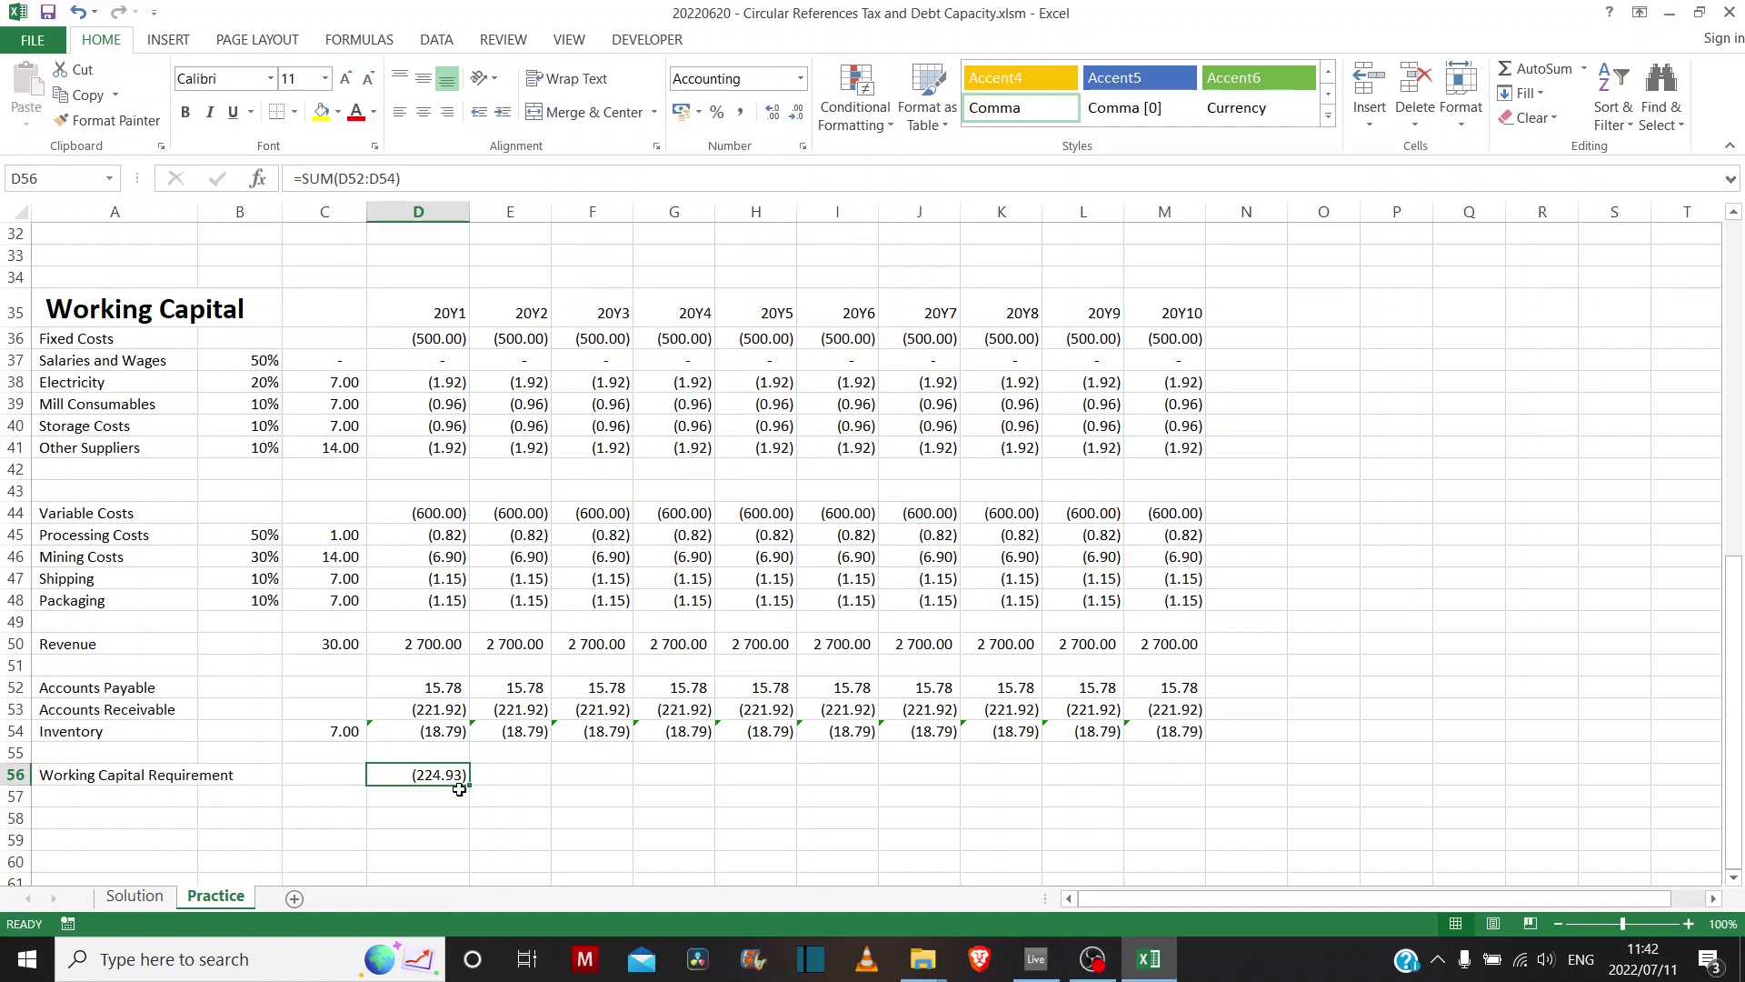
- Fill the D56 requirement total across to M56, showing (224.93) in every year
left_click_drag(471, 789, 1170, 775)
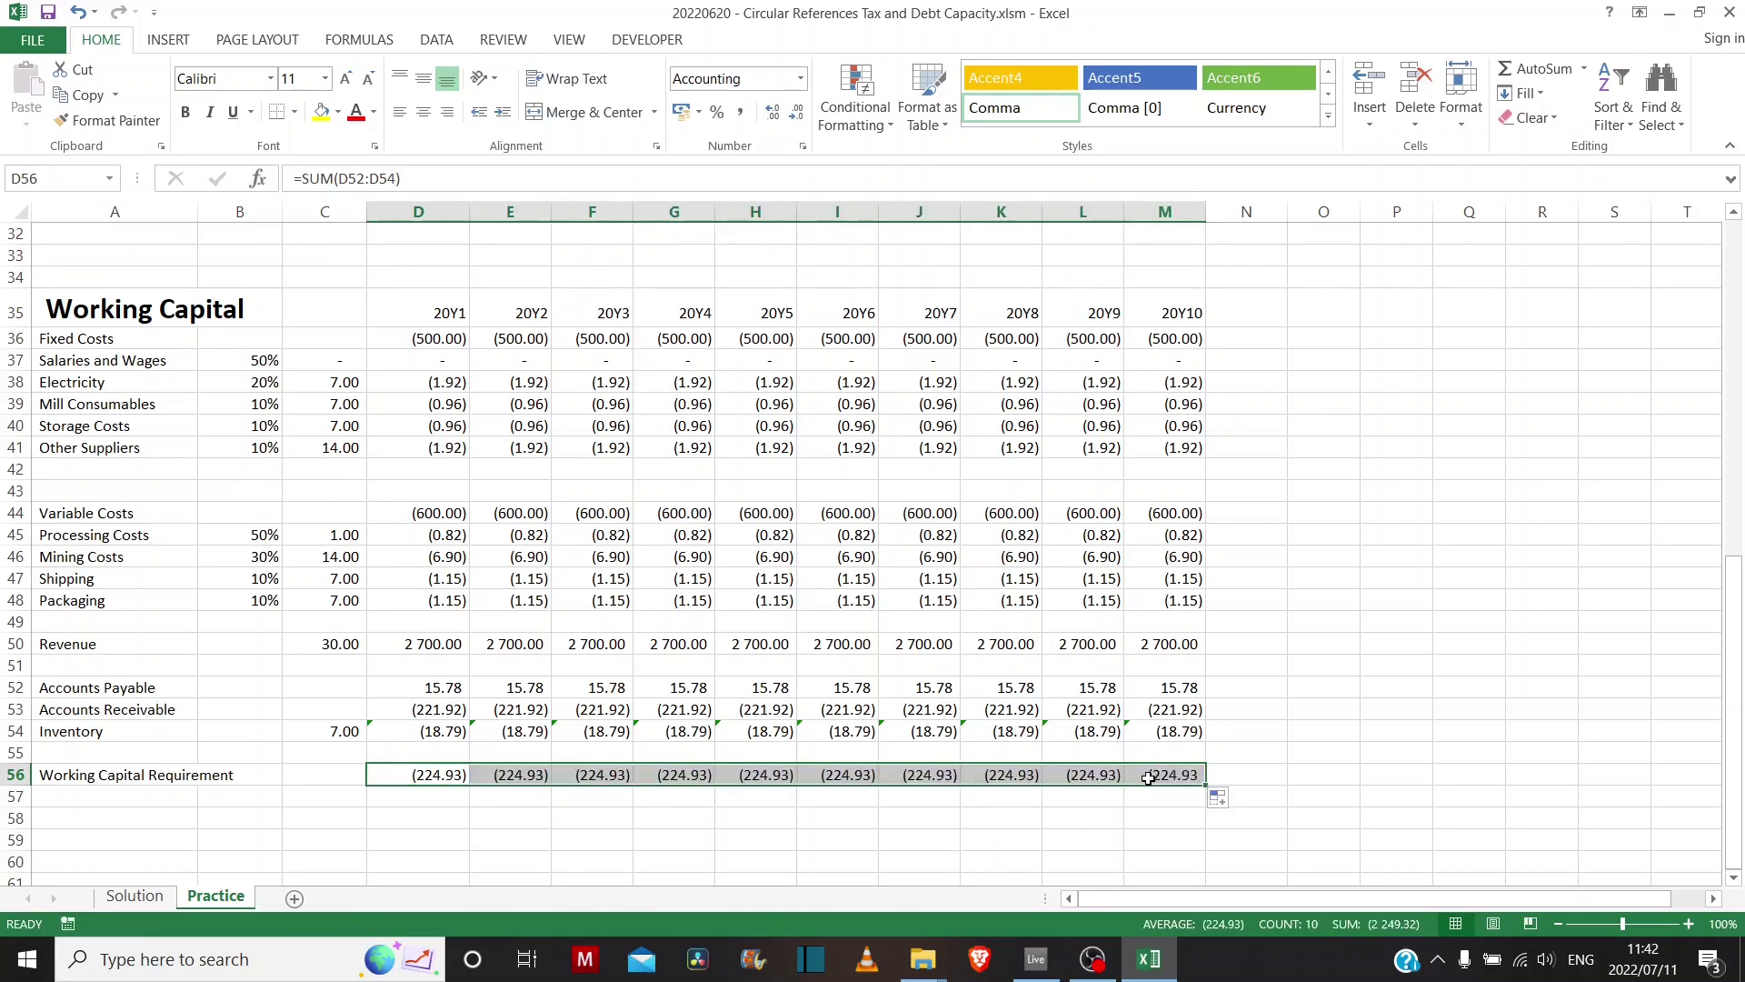
left_click(149, 794)
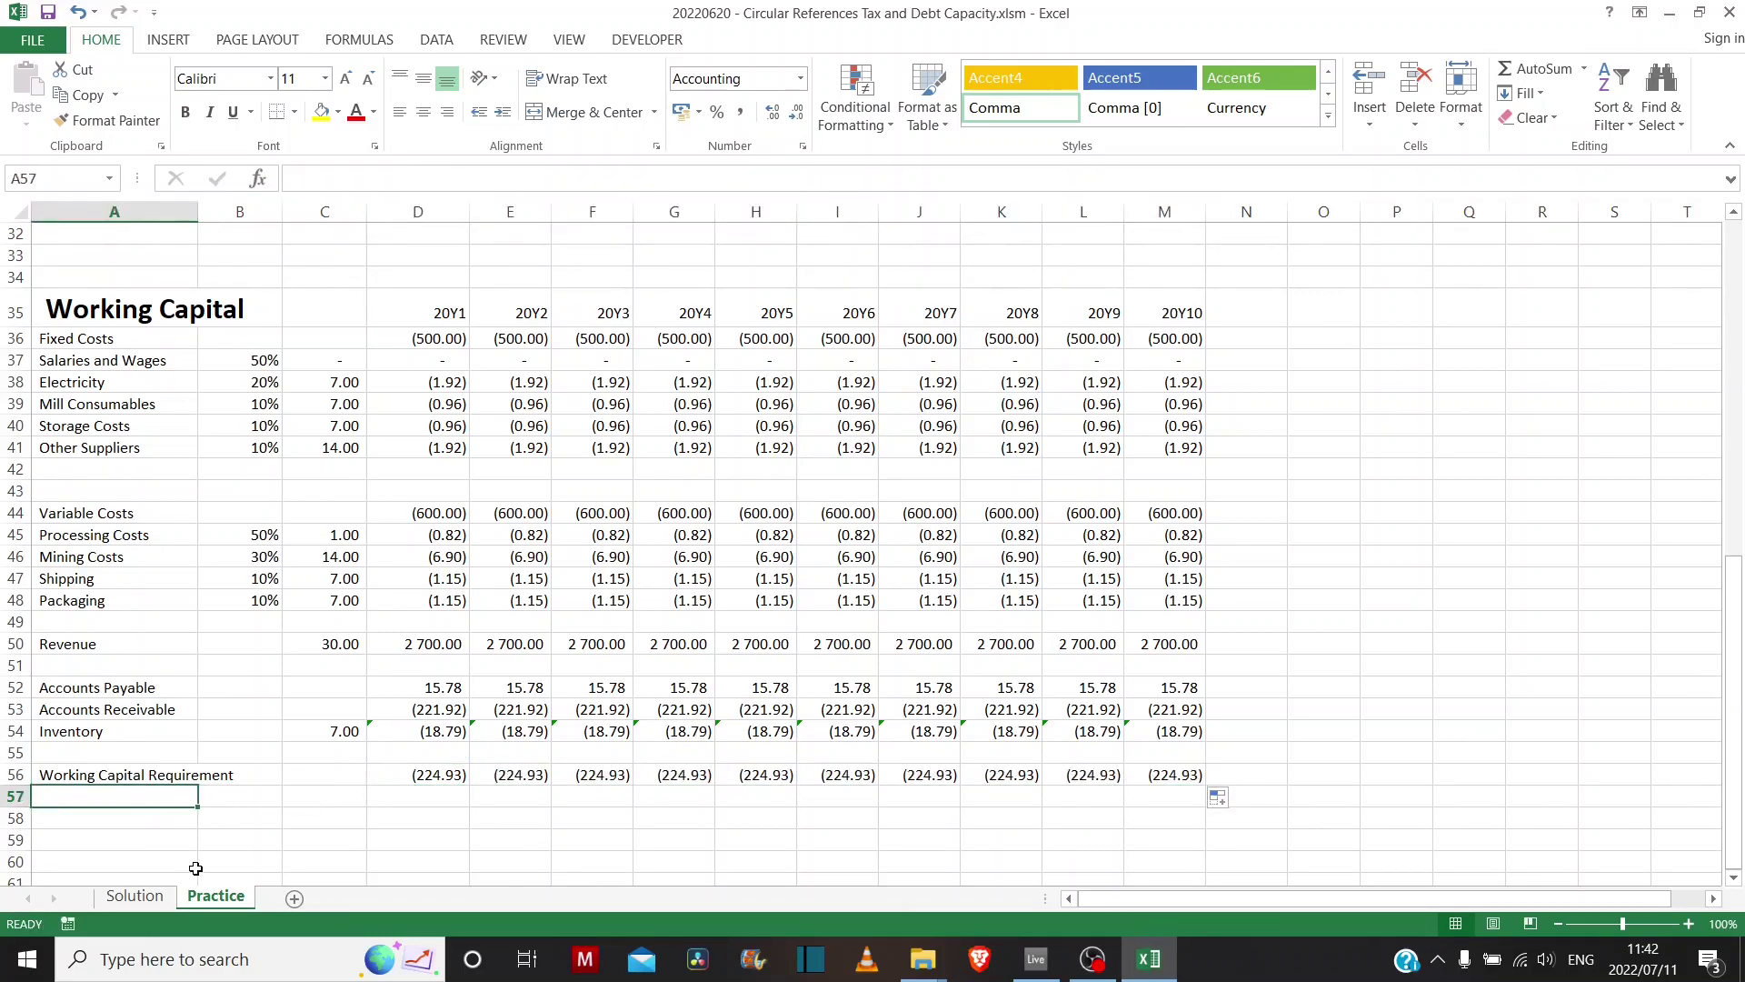
- Label row 57 'Change in working Capital' and enter 0 as the opening requirement in C56
type("Change")
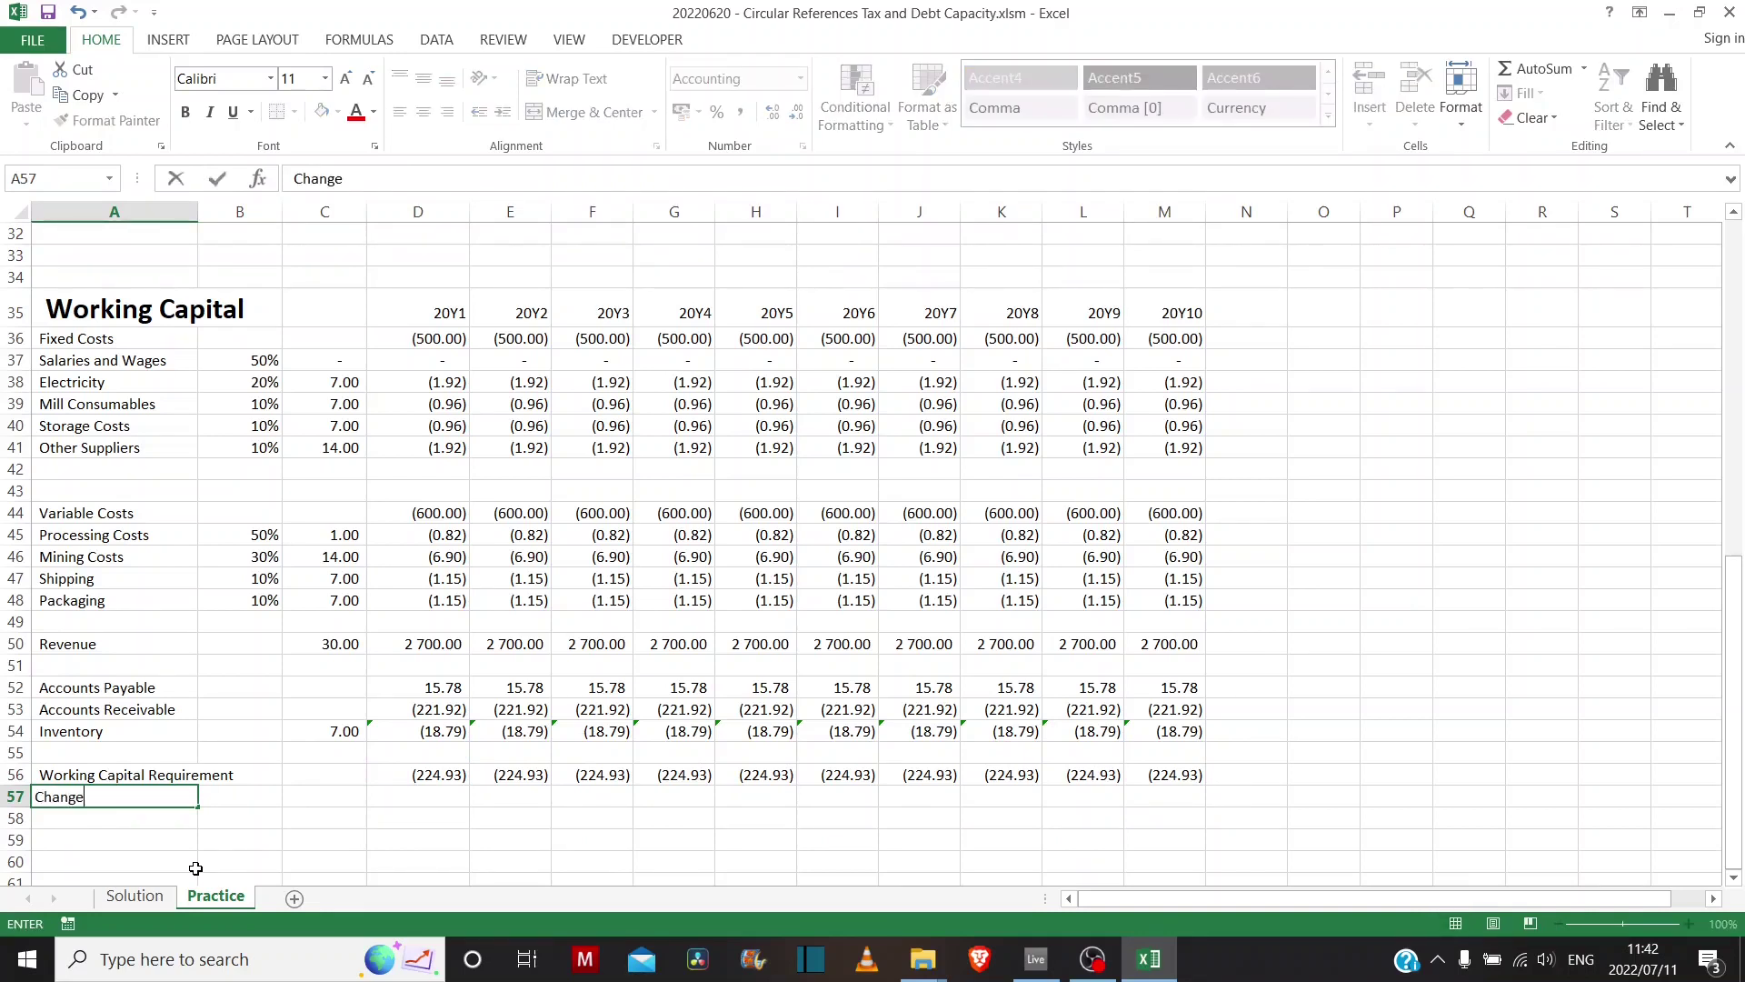
type(" in working Cai")
type("ital")
key("Return")
key("Right")
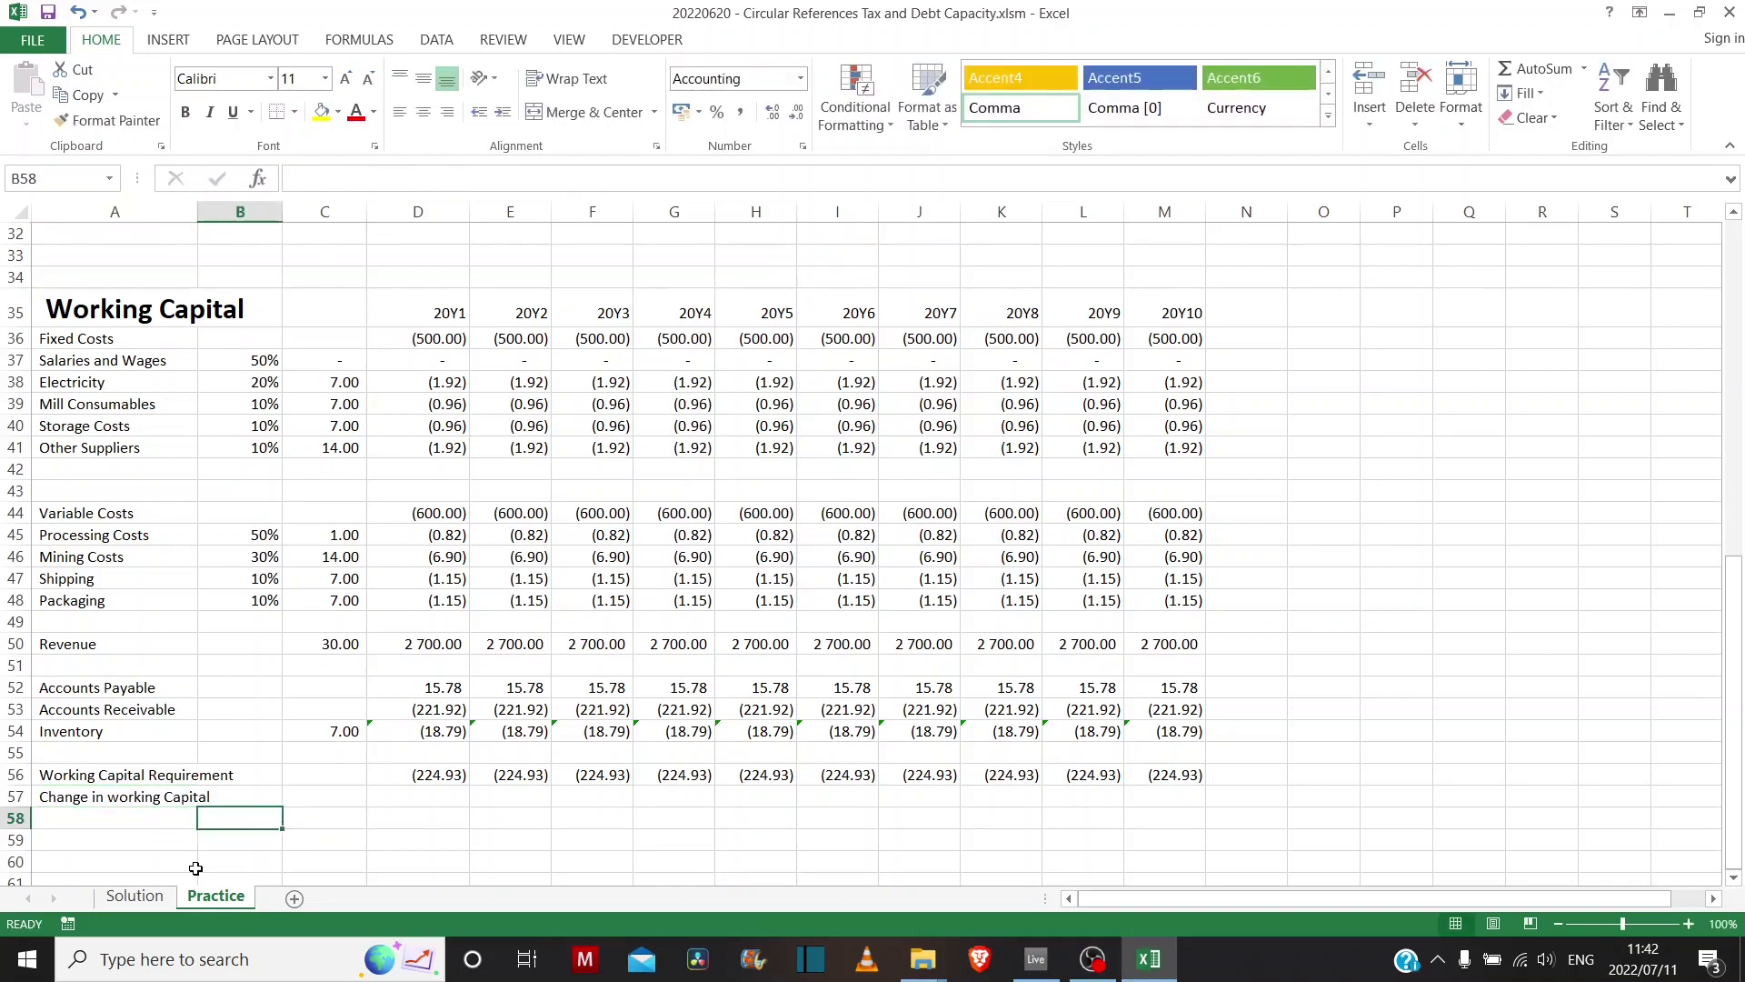
key("Down")
key("Right")
key("Up")
key("Up")
key("Up")
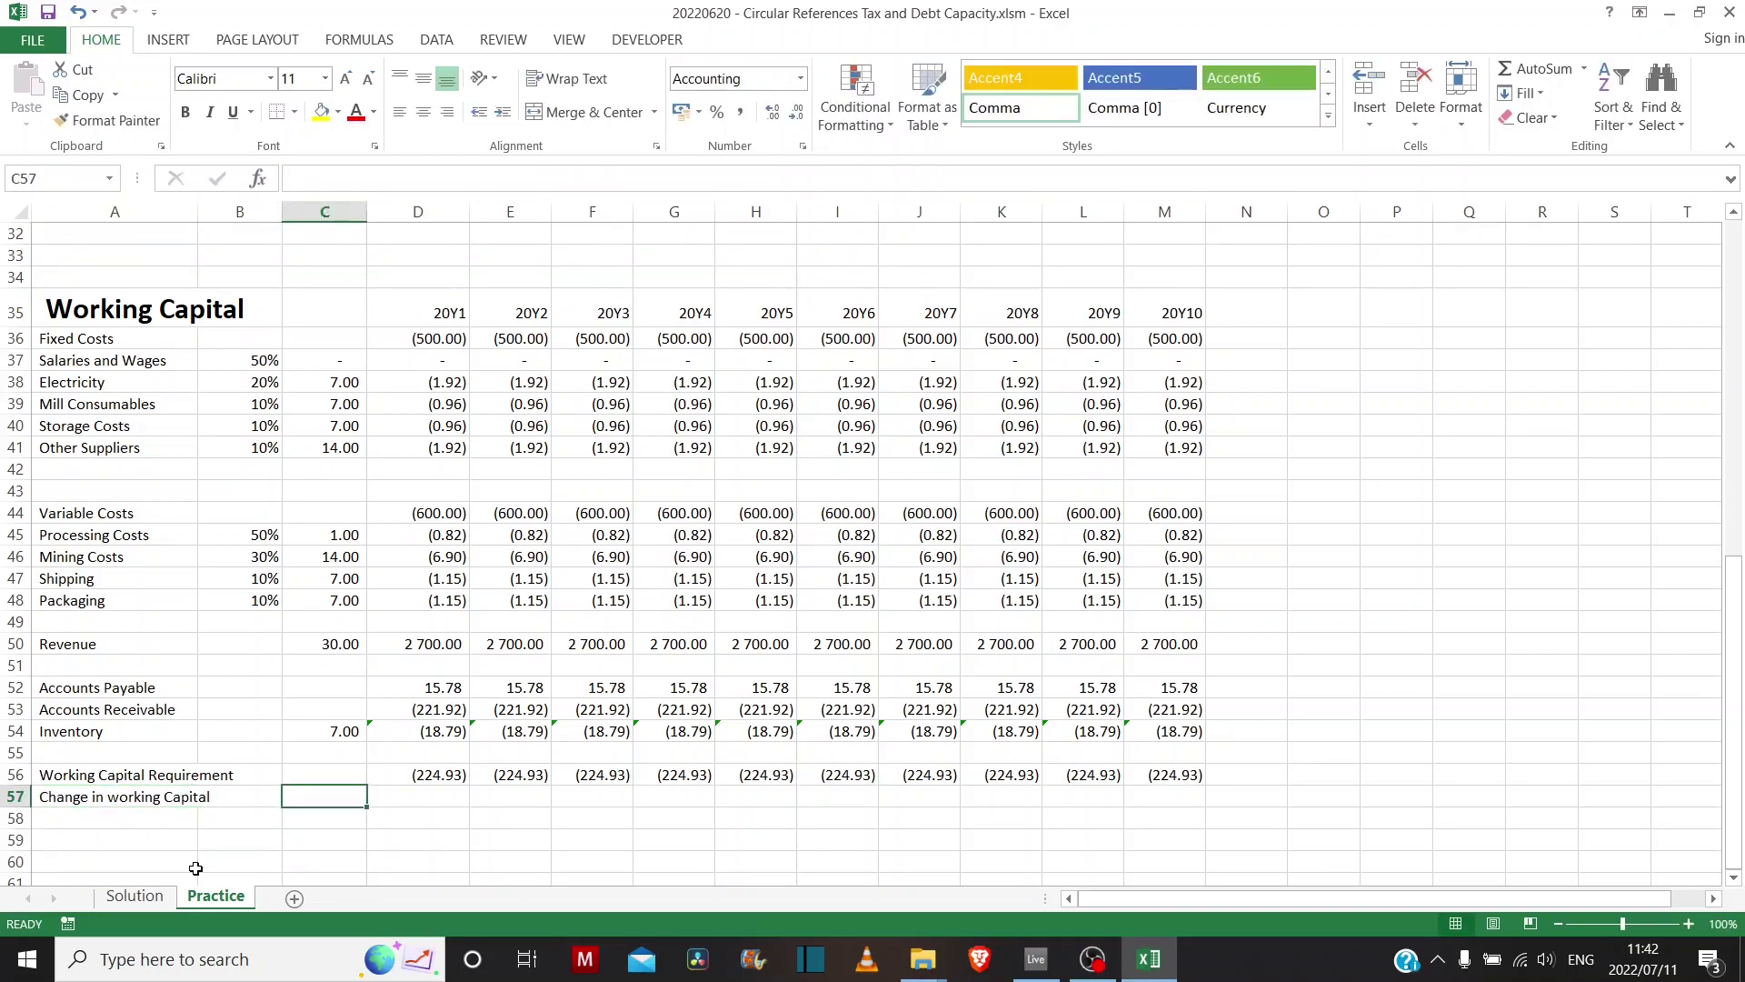
type("0")
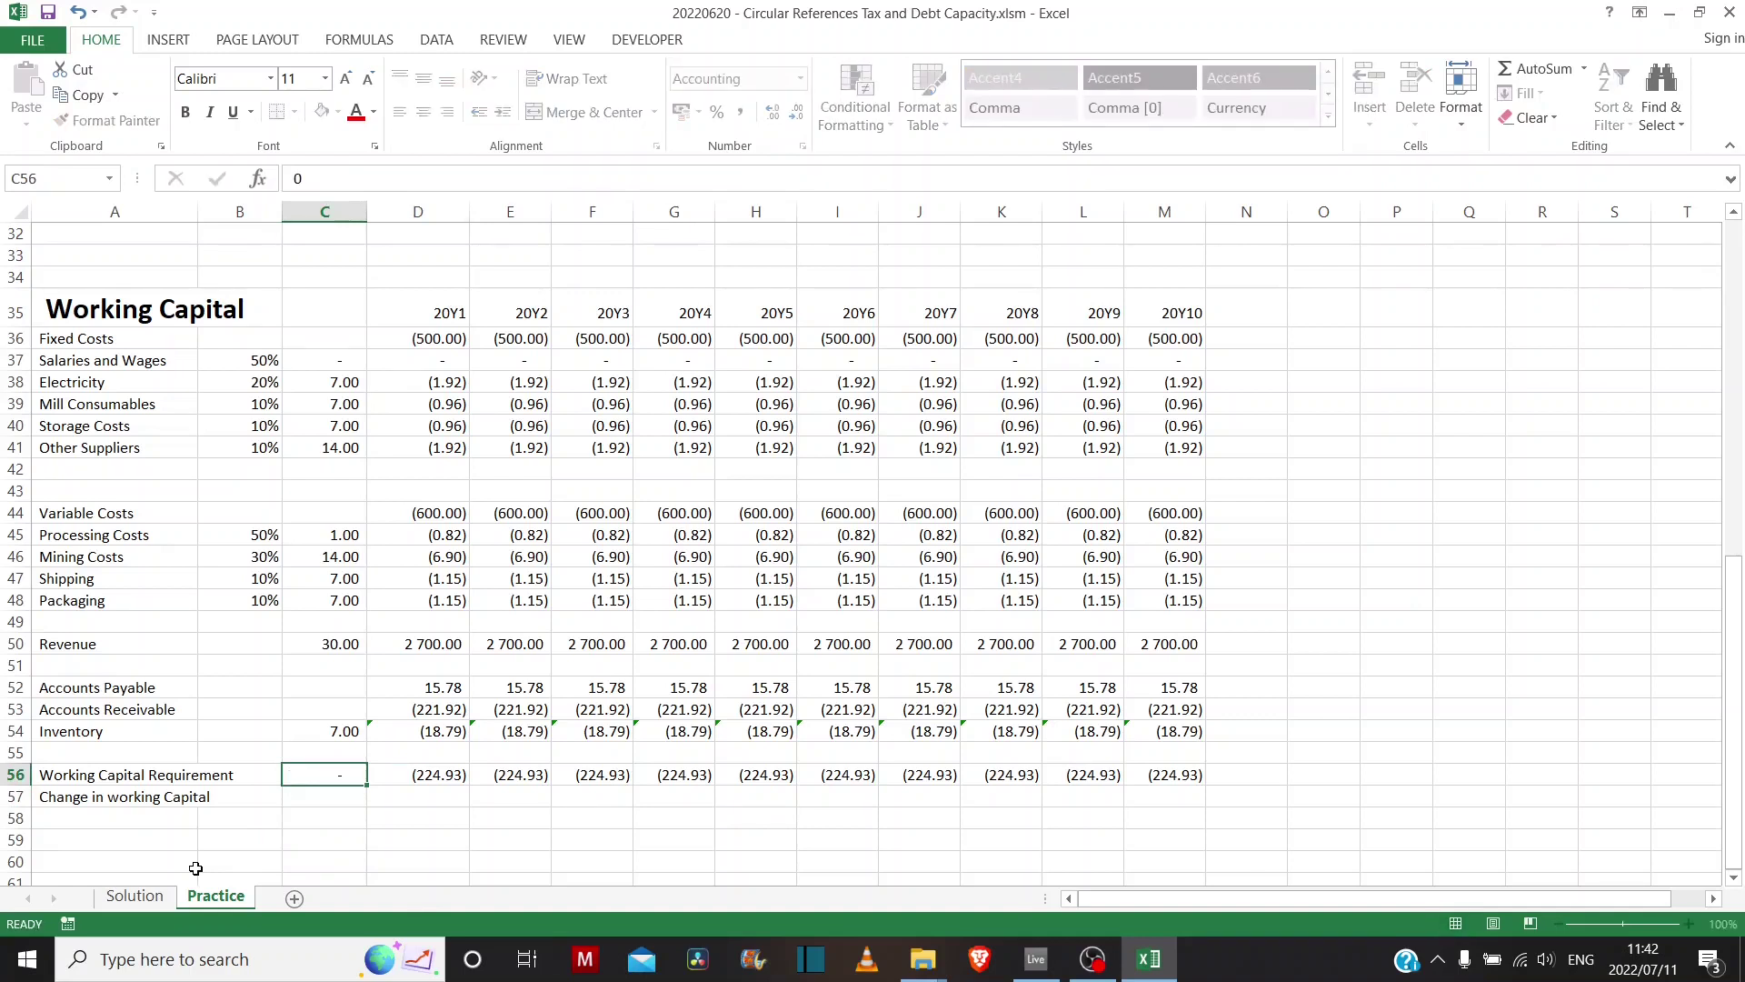
key("Right")
- Enter =D56-C56 in D57 as the 20Y1 change, showing (224.93)
key("Down")
type("=")
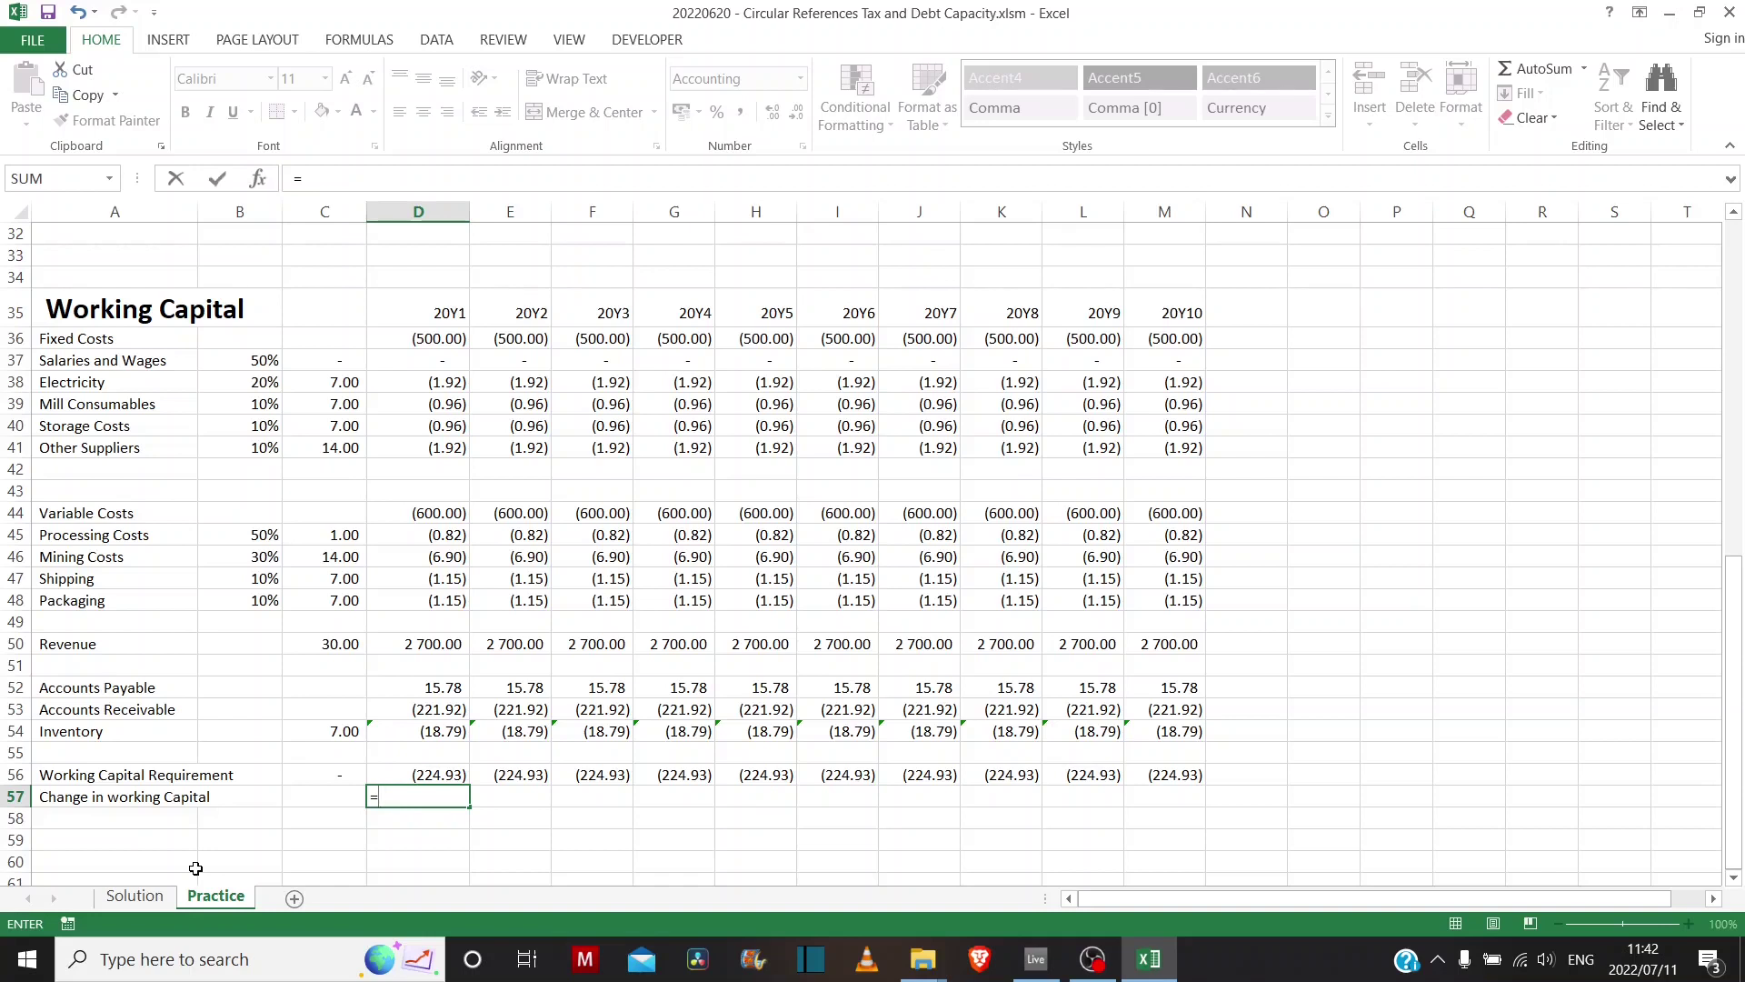
key("Up")
type("=")
key("Up")
key("Left")
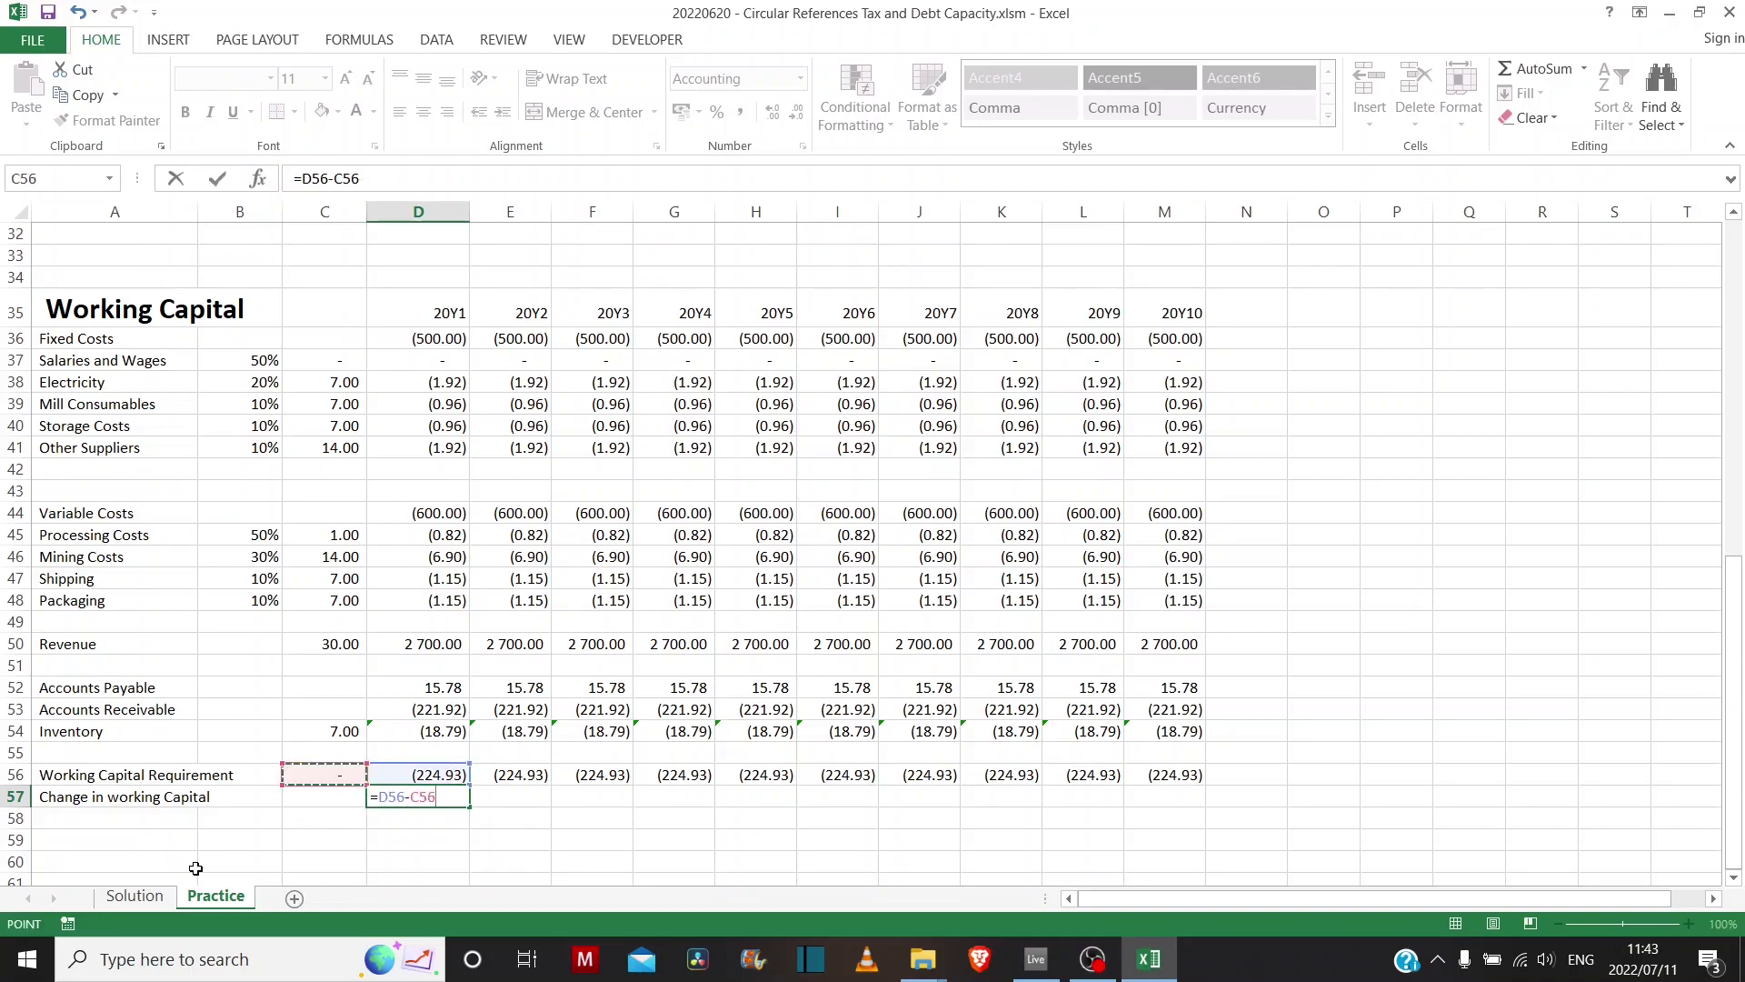
key("Return")
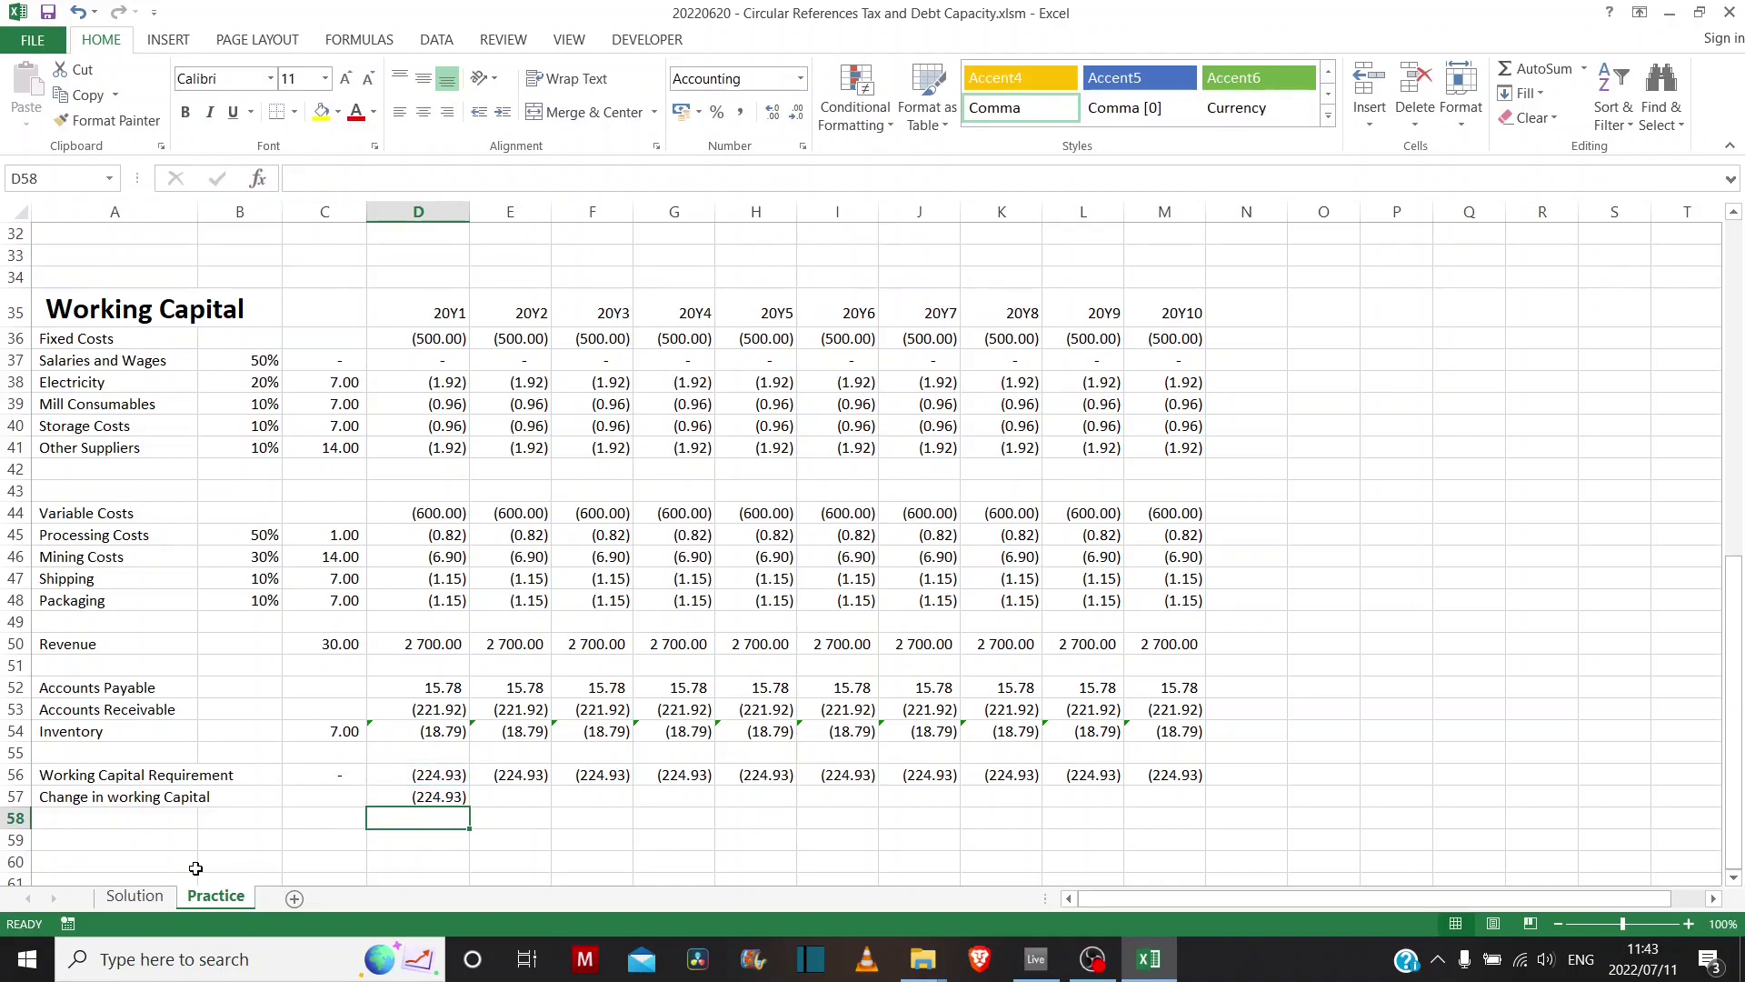
left_click(417, 797)
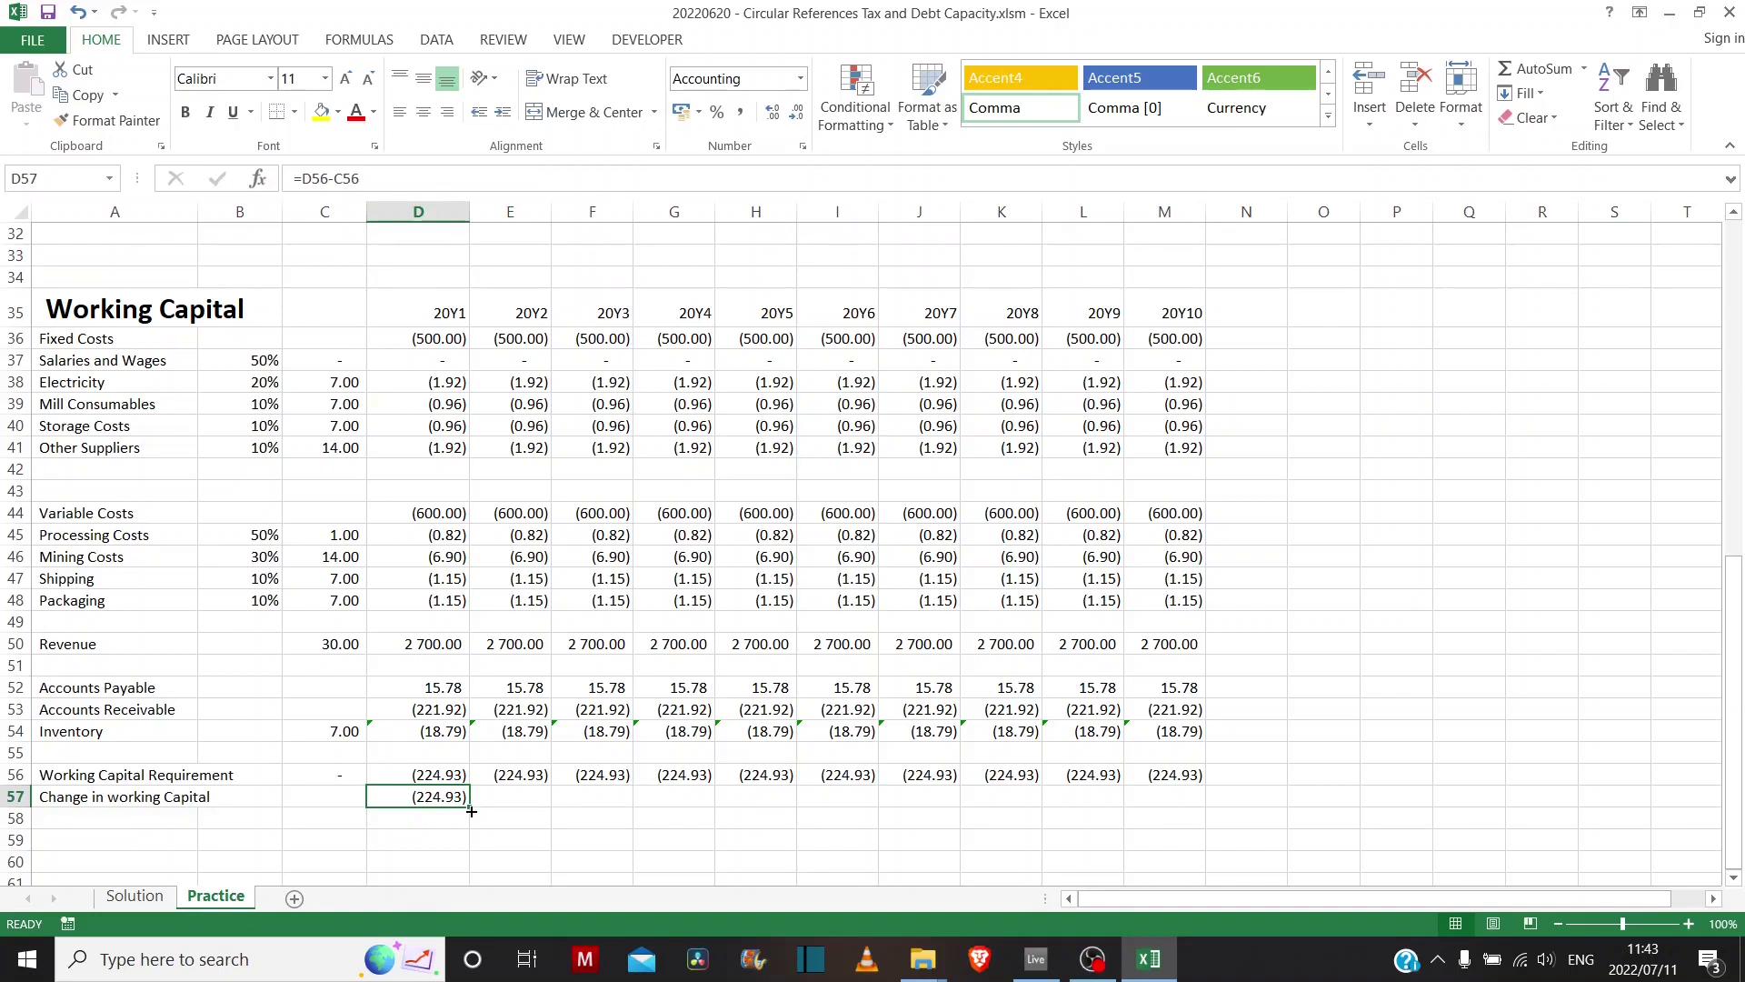
- Copy the D57 change formula into E57 and check the requirement and change formulas
left_click_drag(472, 811, 472, 811)
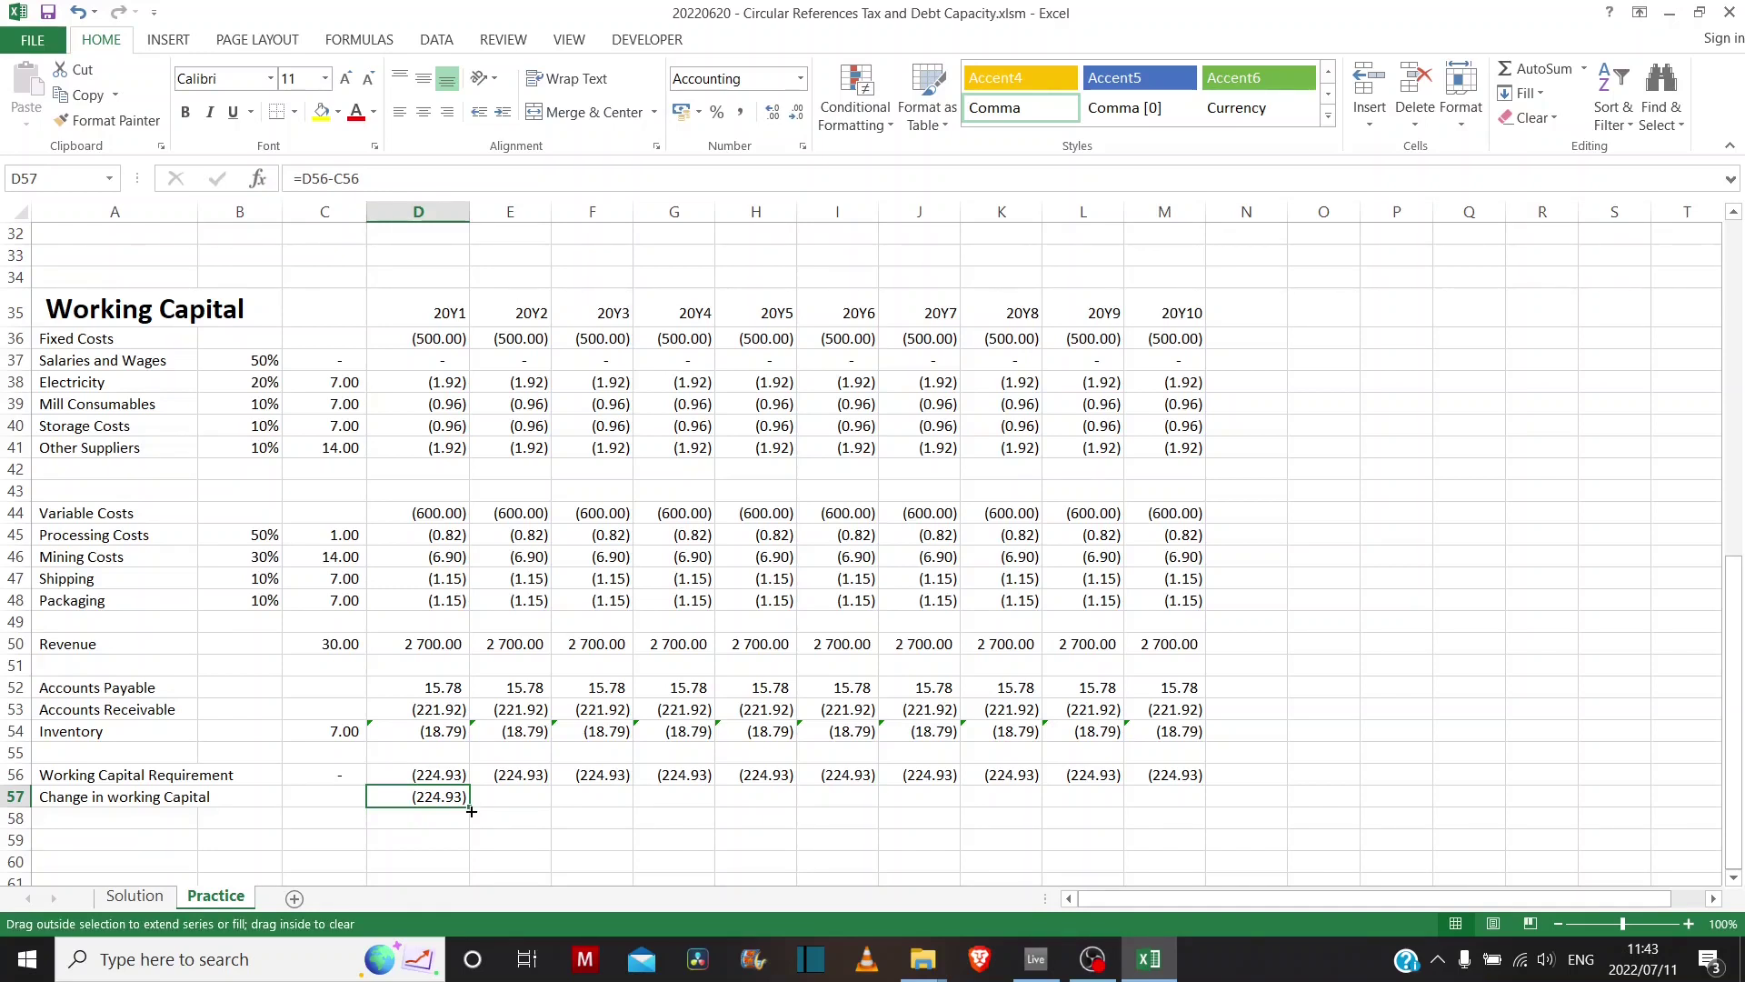
left_click_drag(472, 811, 532, 812)
left_click_drag(415, 776, 505, 775)
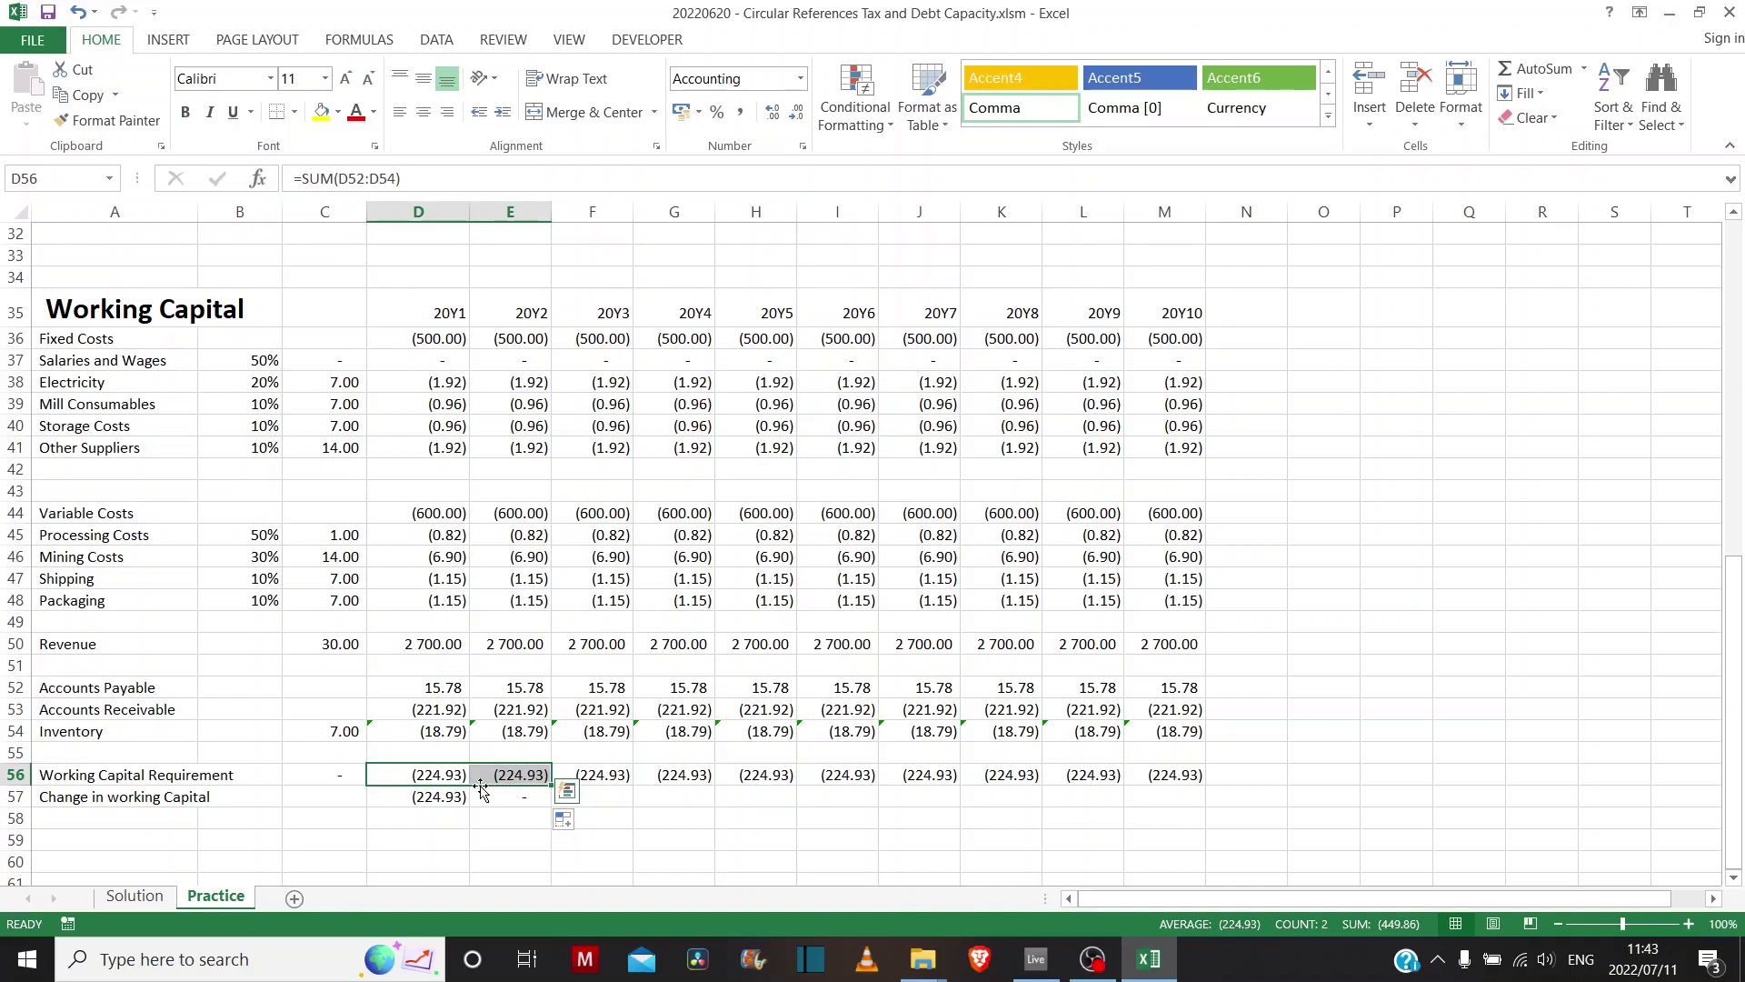
left_click(447, 775)
left_click(493, 774)
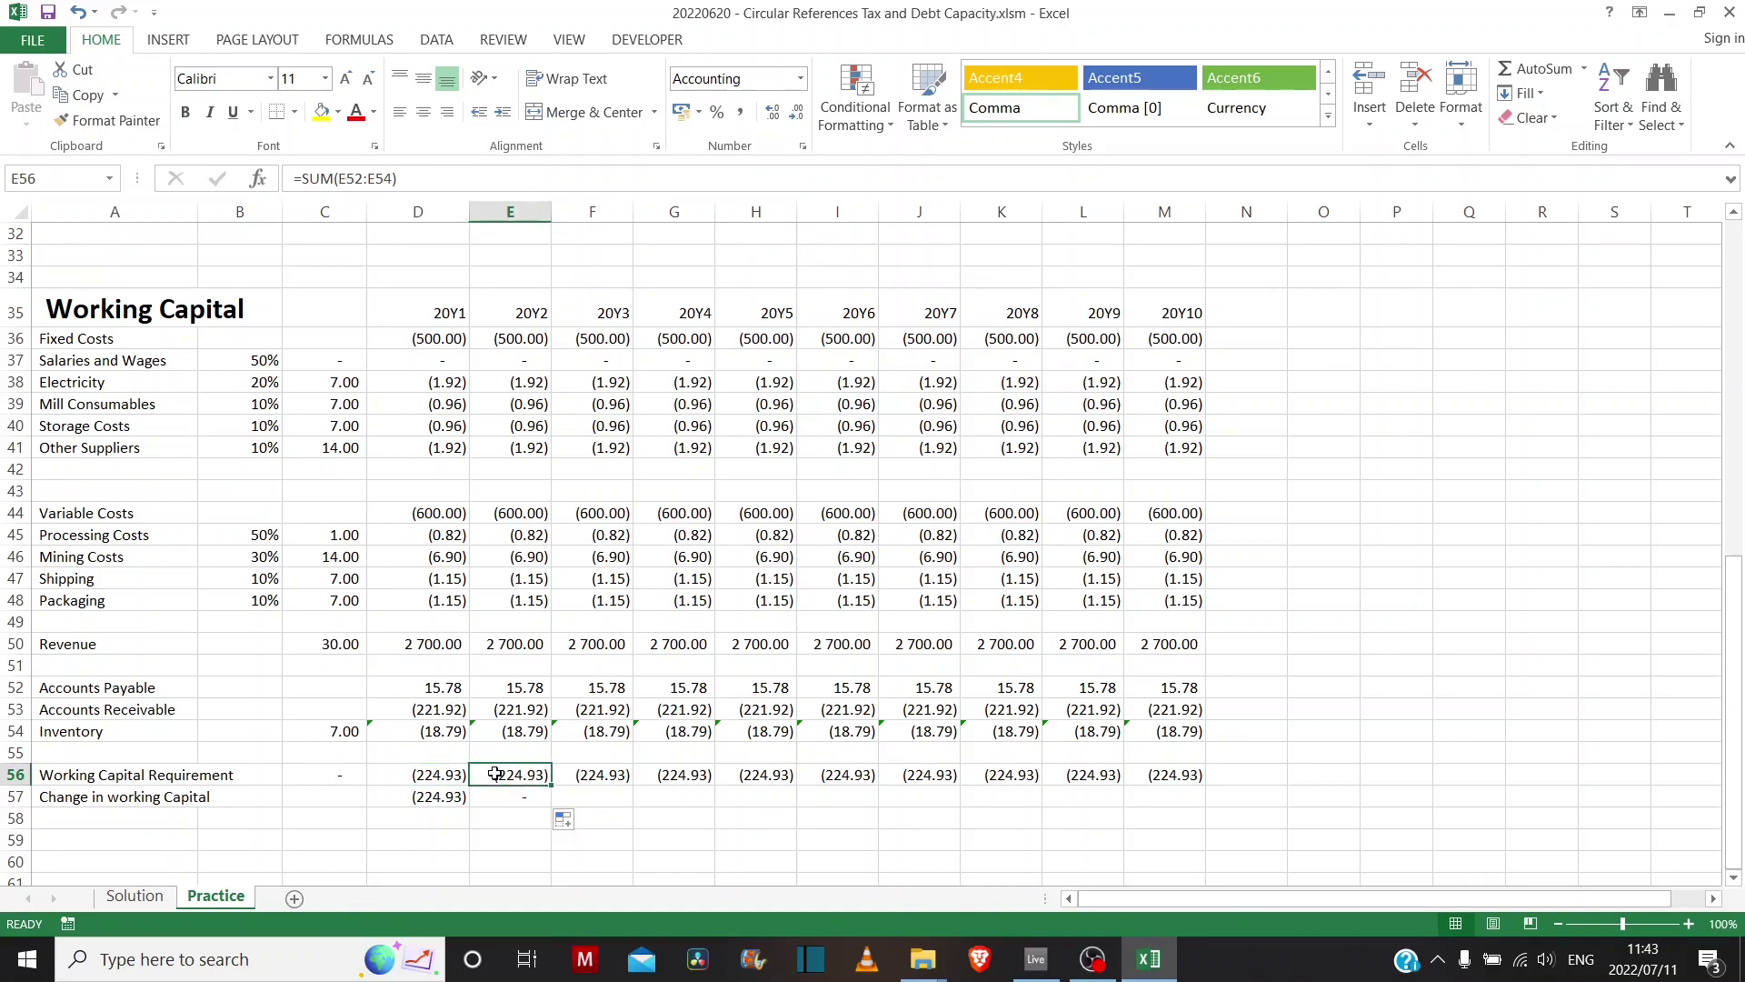
left_click(442, 775)
left_click(444, 800)
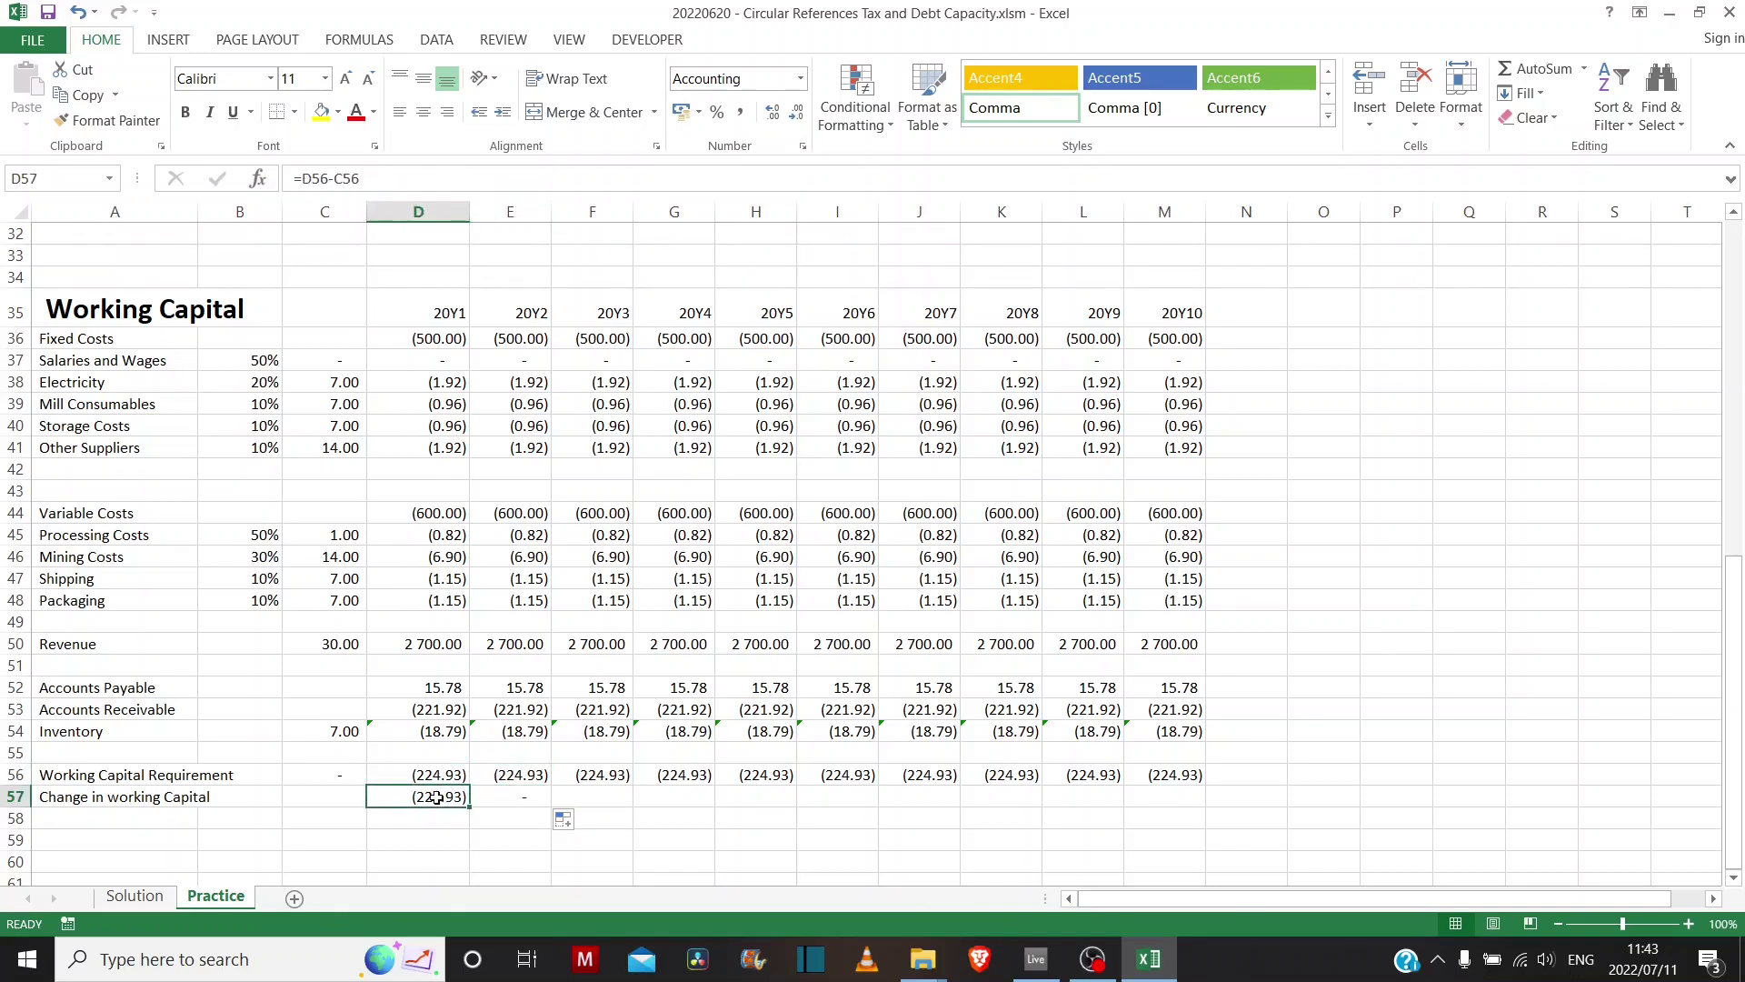
left_click(519, 797)
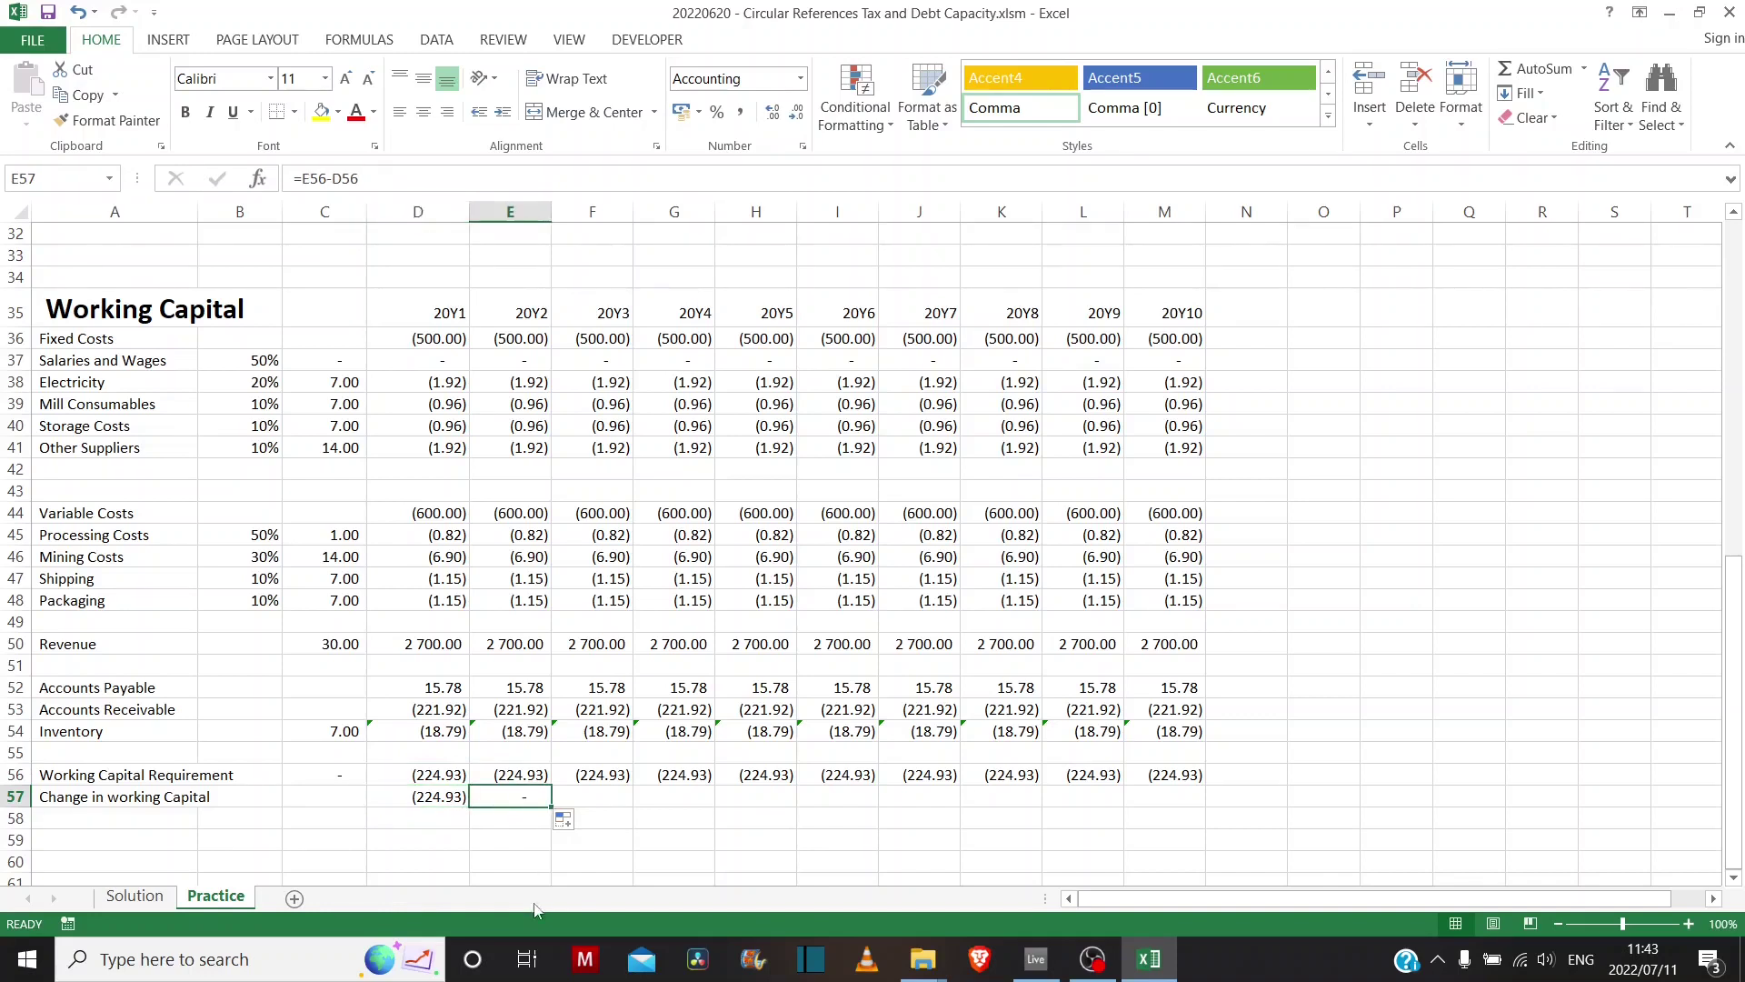
left_click(138, 801)
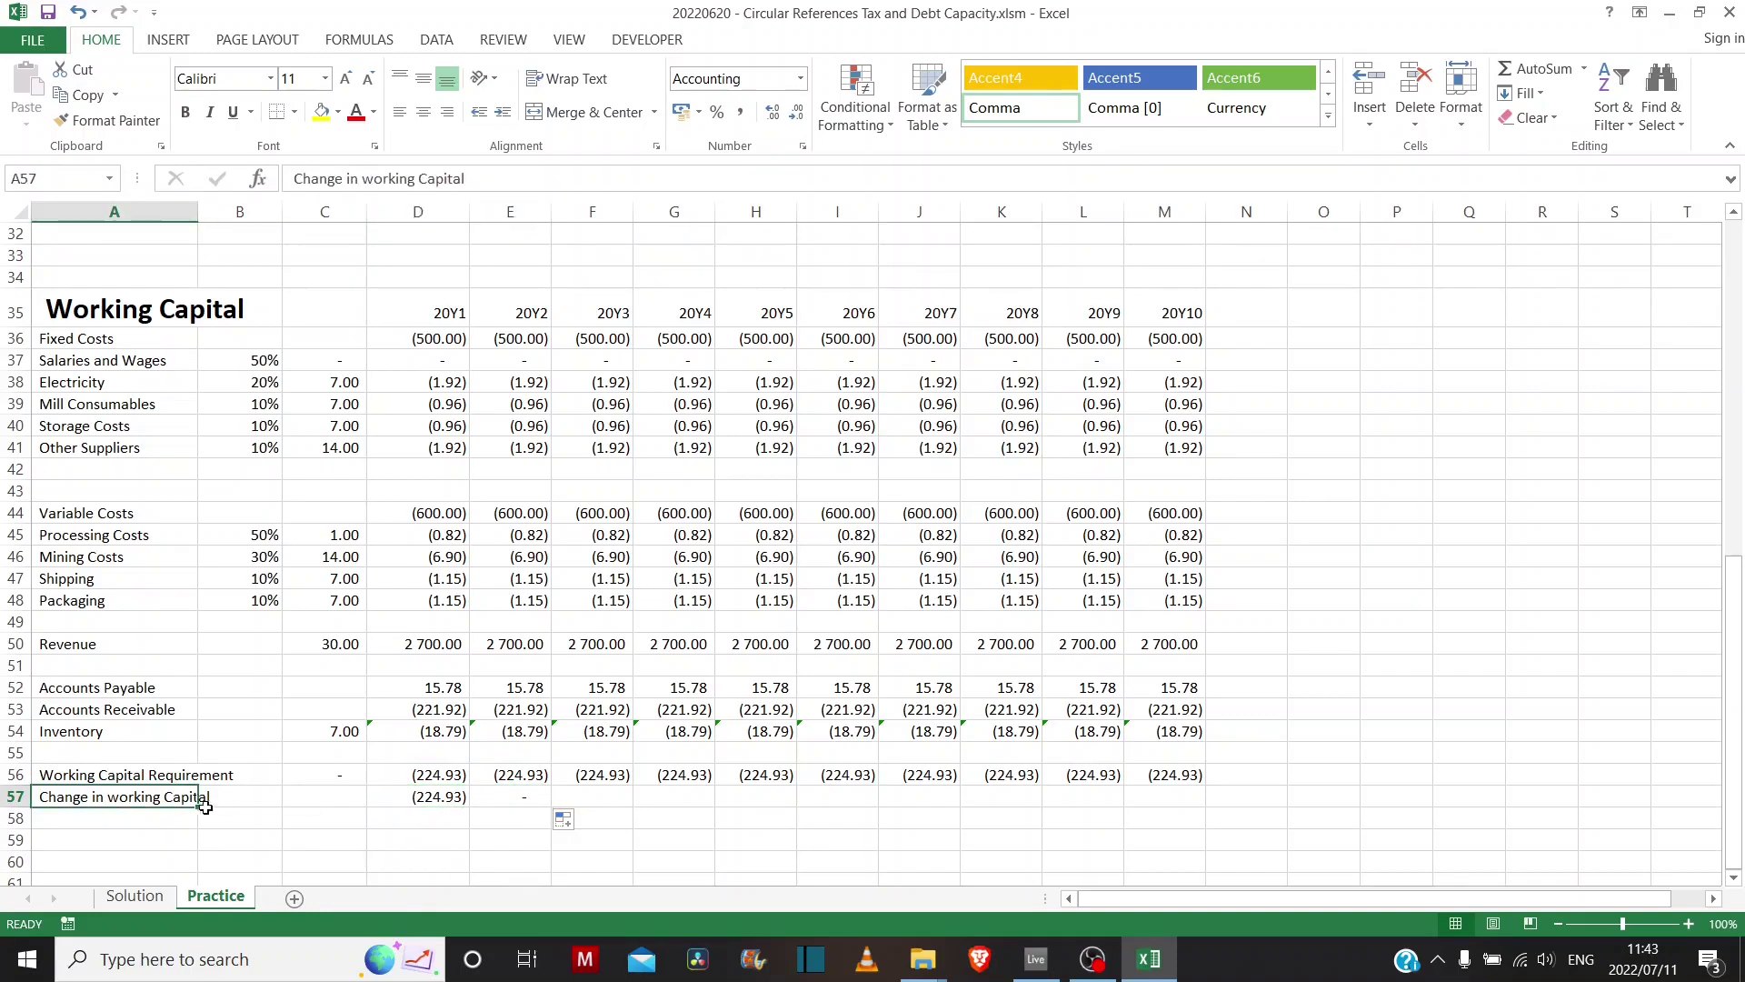
- Fill the 20Y2 change formula through M57, showing dashes from 20Y2 to 20Y10
left_click(487, 796)
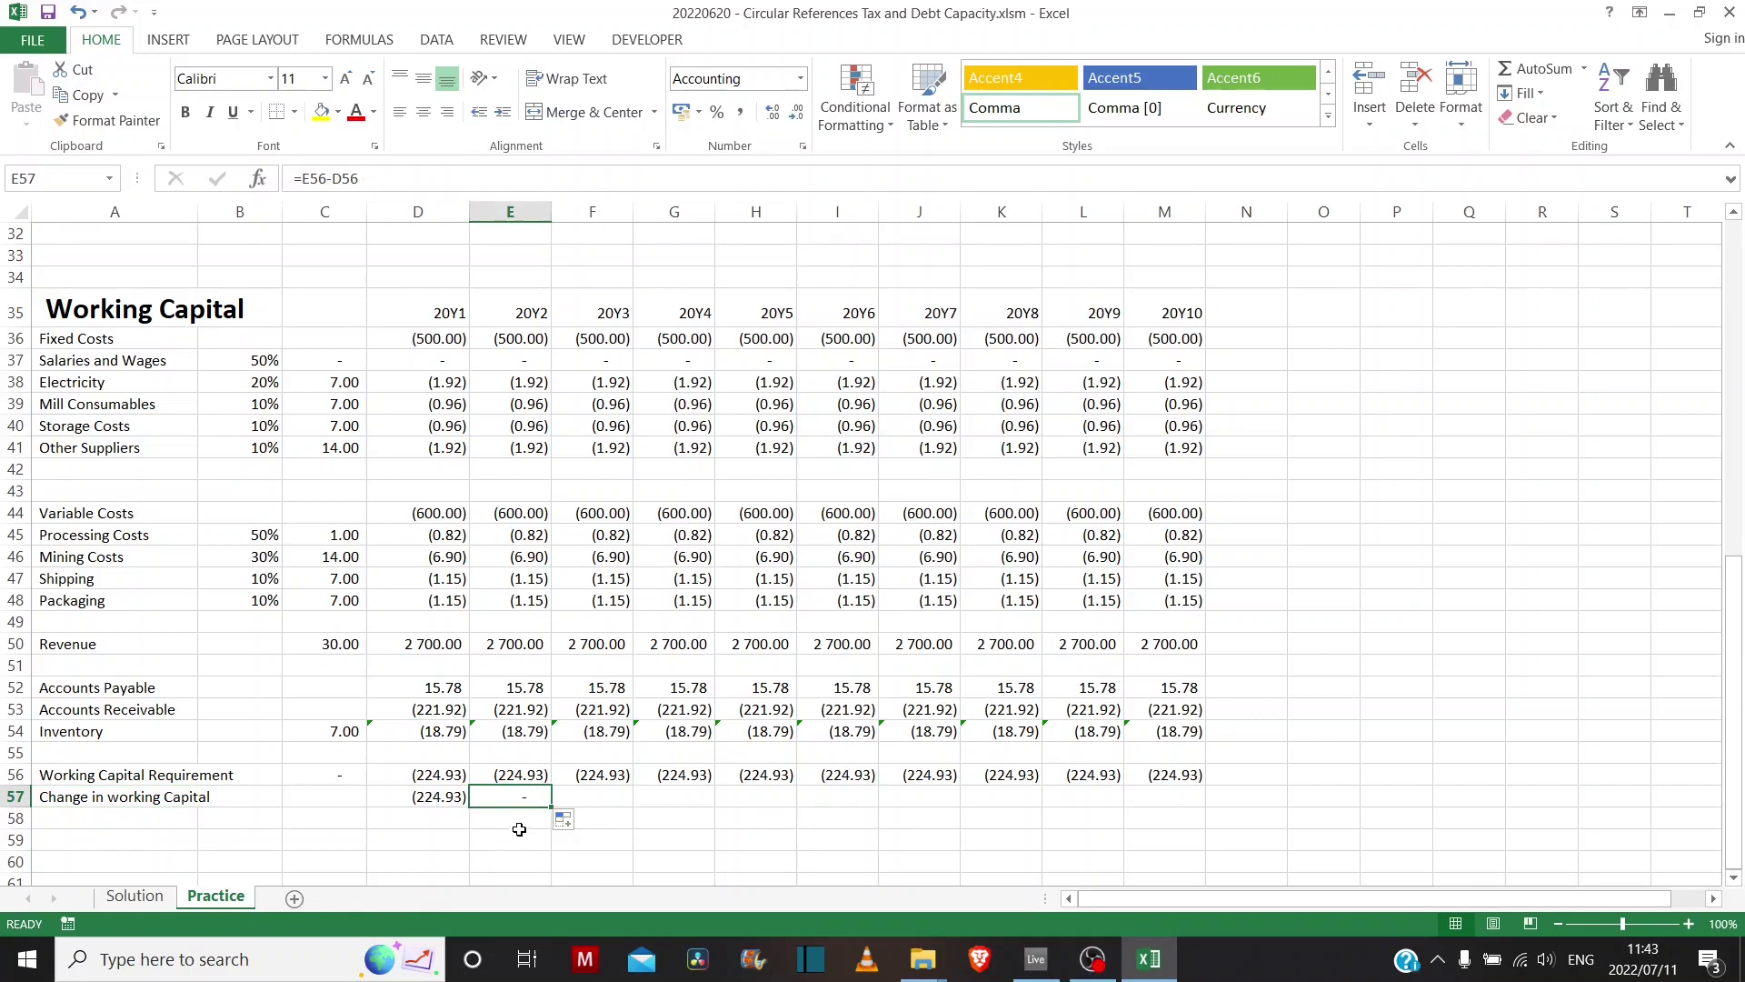
left_click_drag(541, 810, 1187, 806)
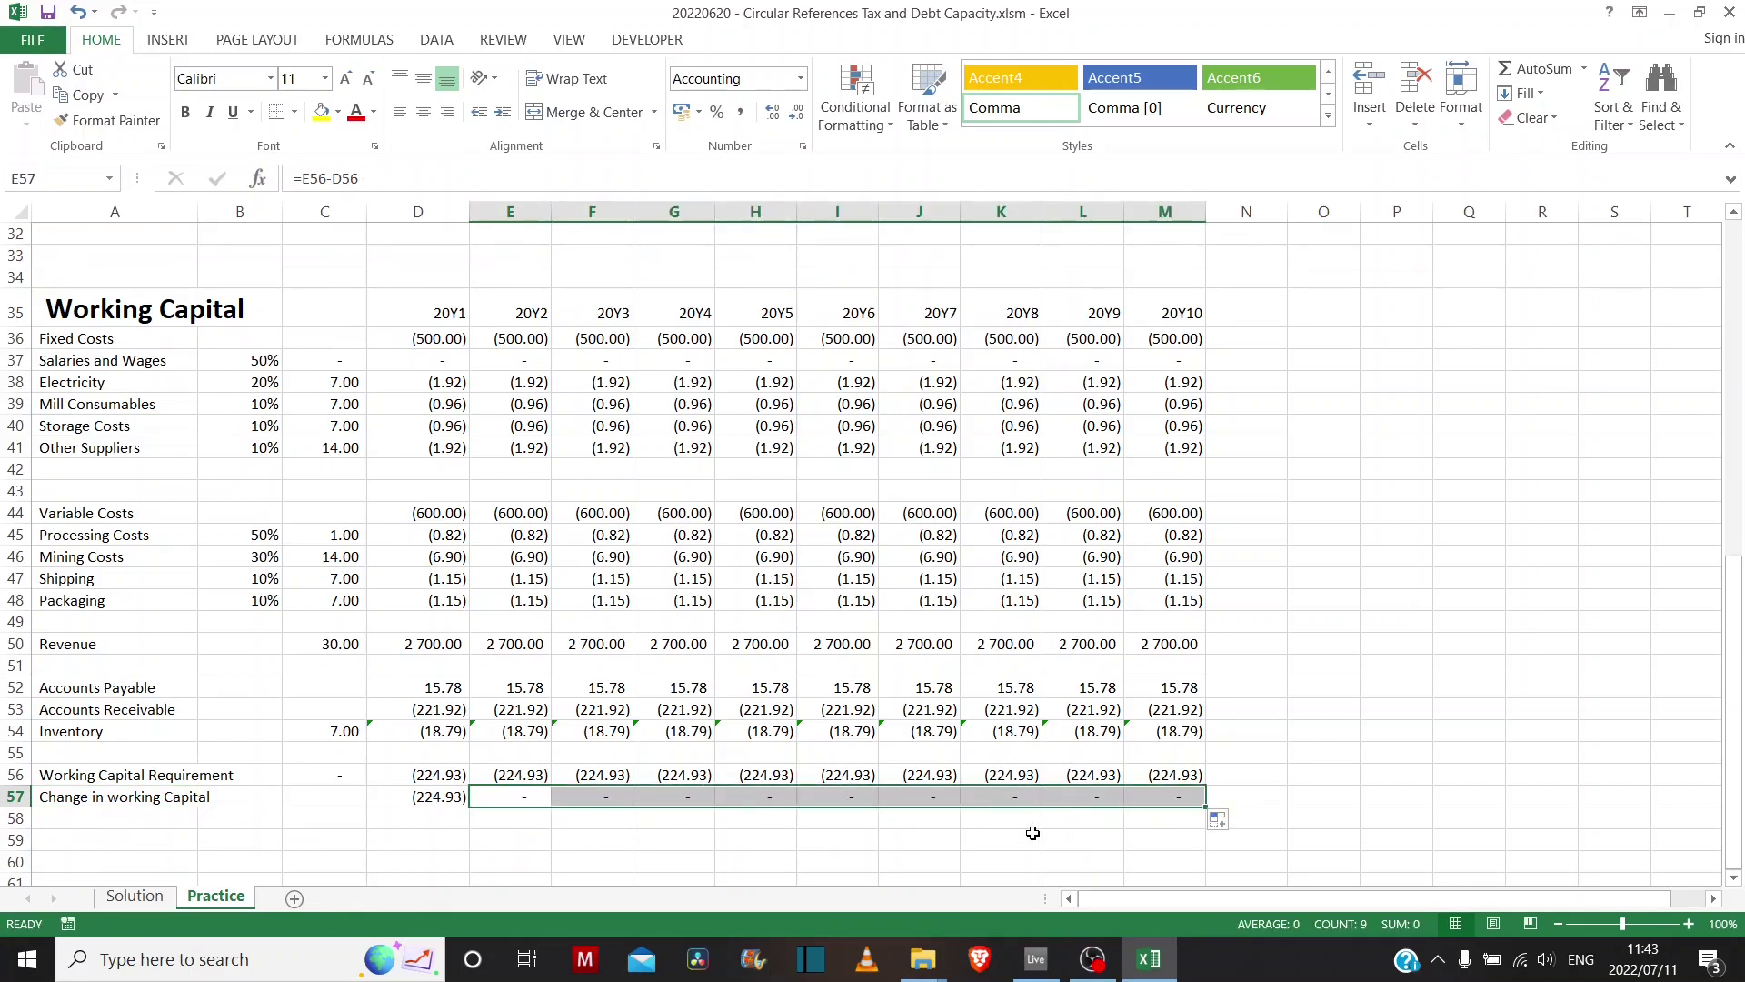
left_click(441, 799)
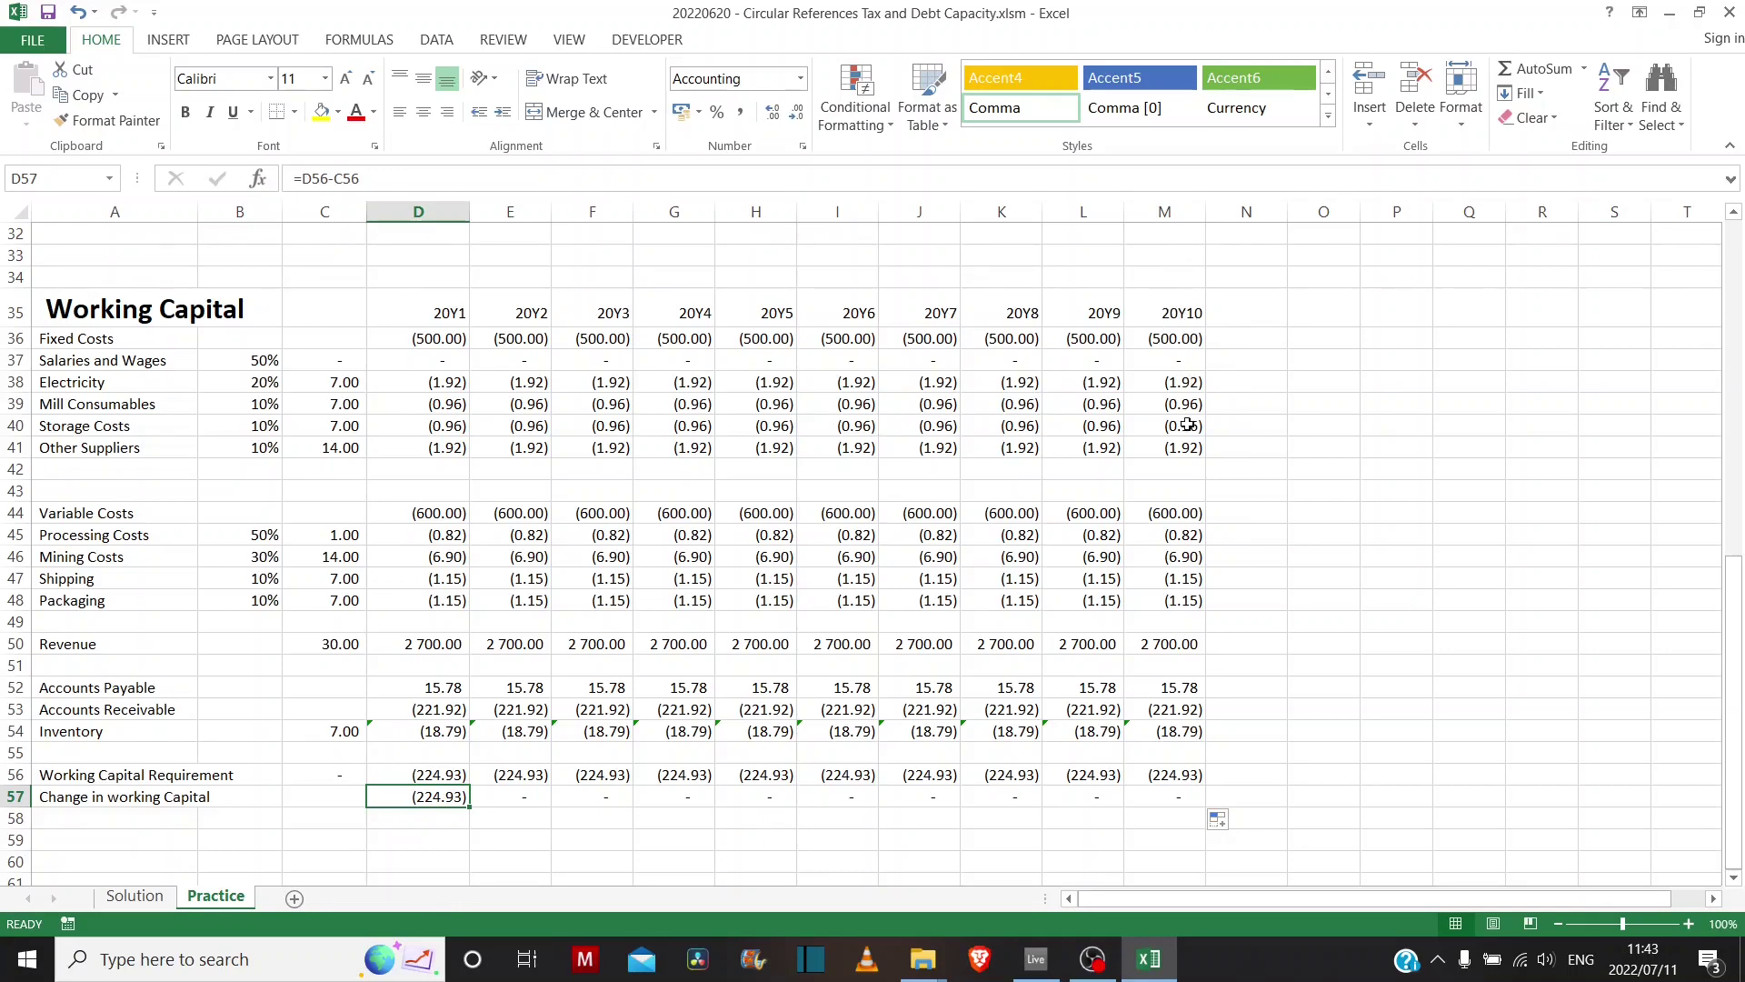
right_click(1180, 782)
left_click(1153, 805)
left_click(1148, 807)
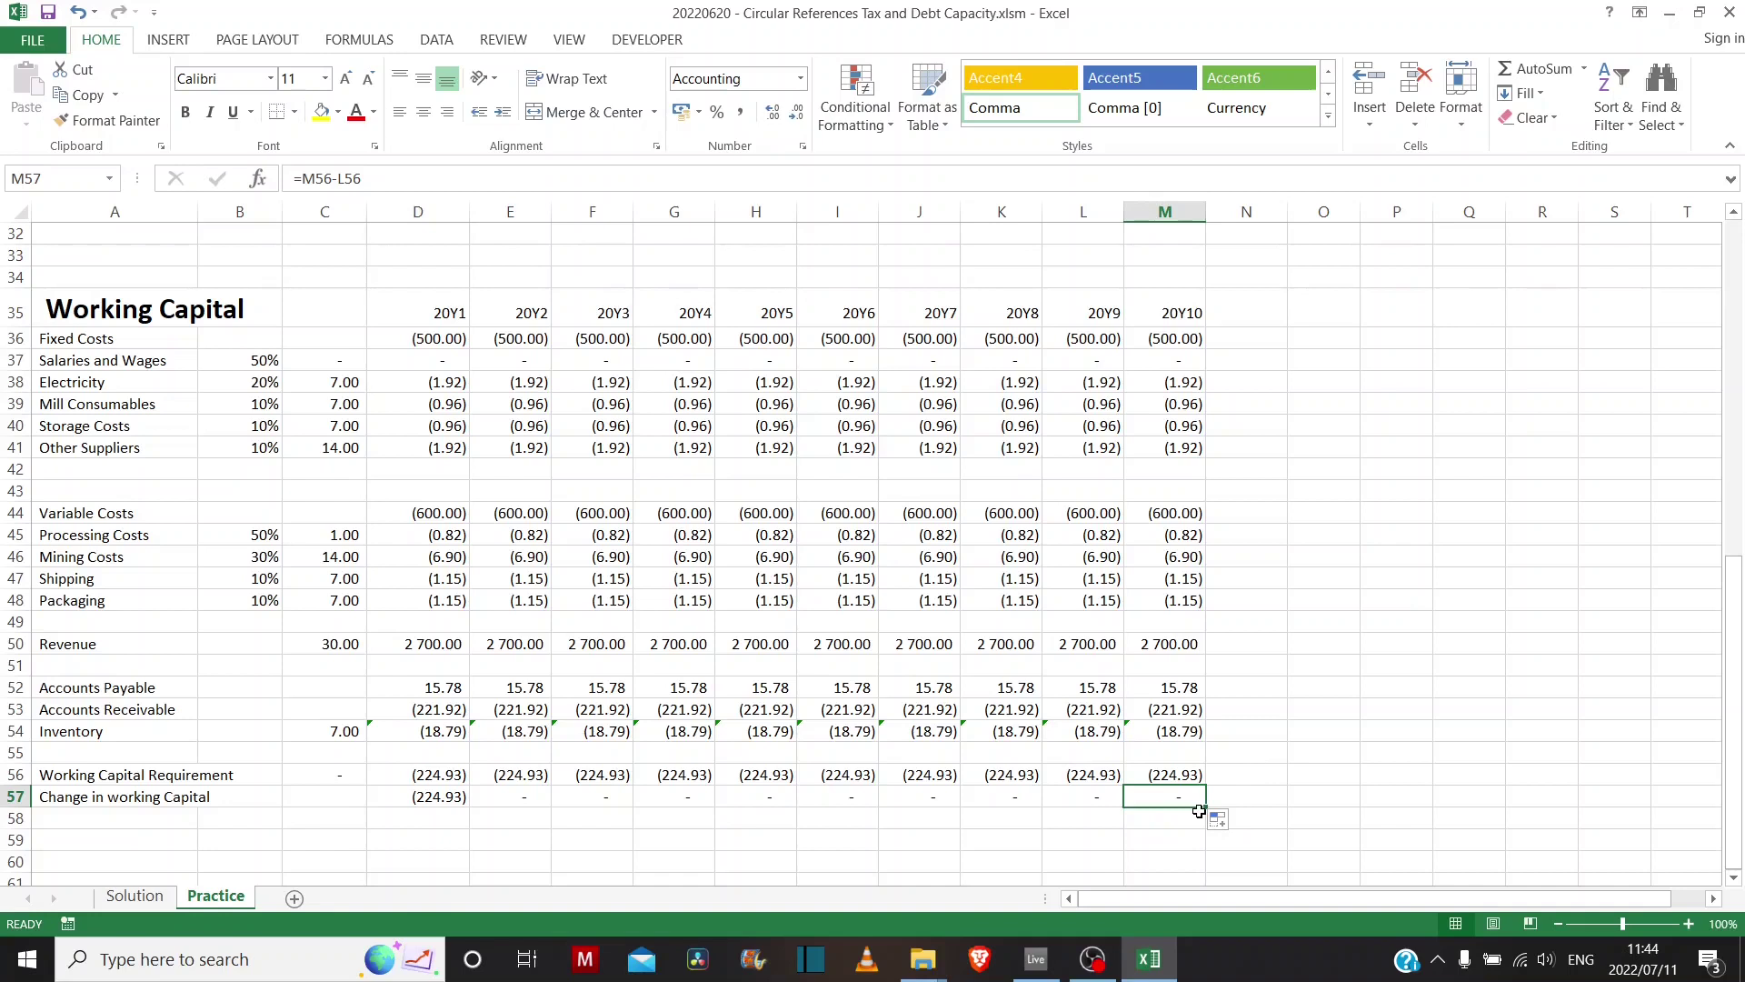
- Extend the change formula into N57 as =N56-M56, showing 224.93
left_click_drag(1206, 807, 1269, 808)
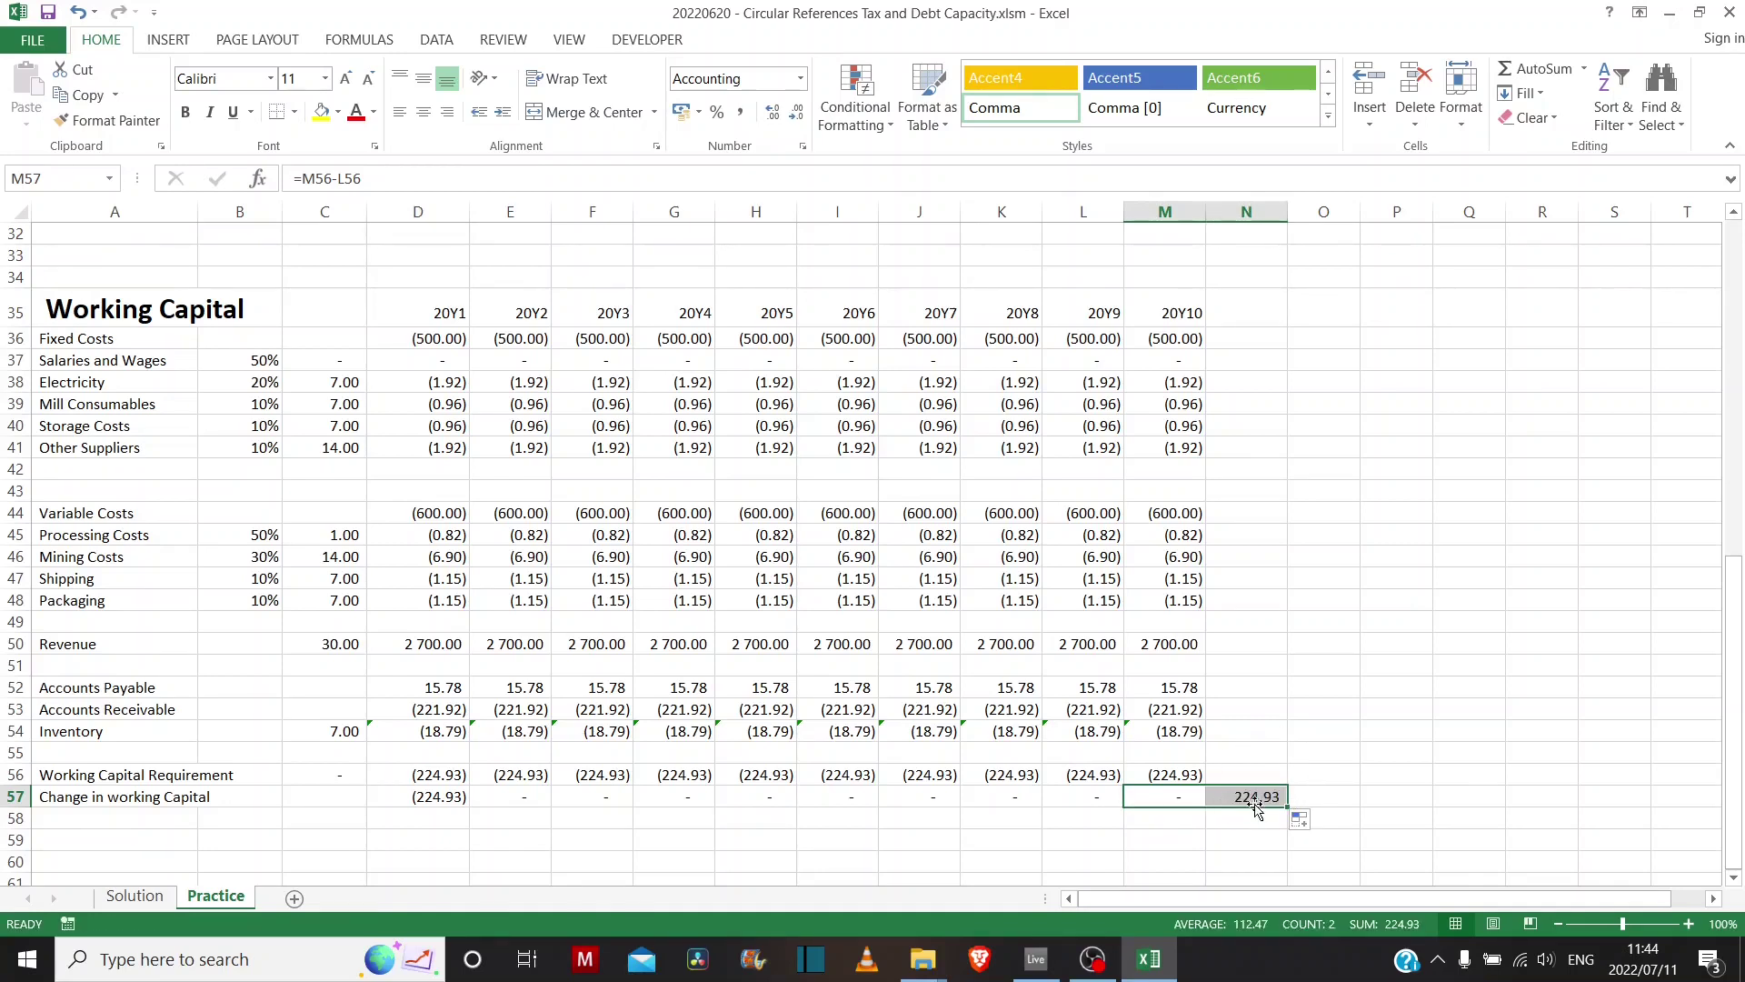
left_click(1176, 710)
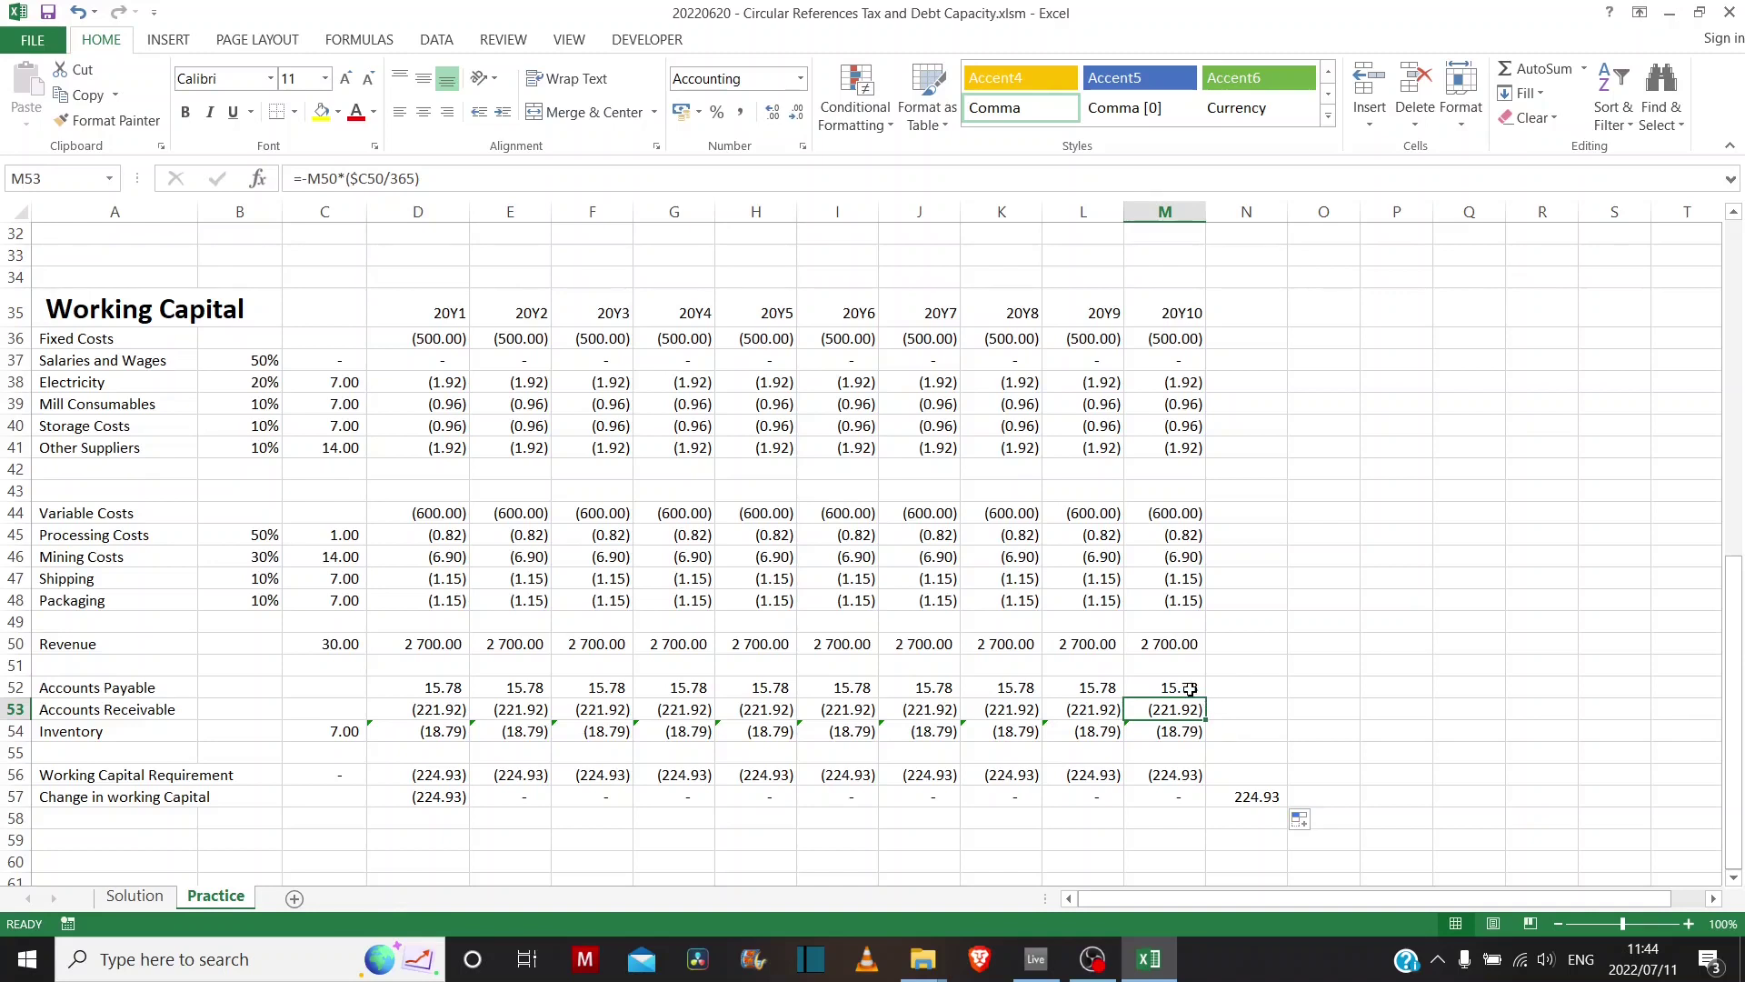
key("Up")
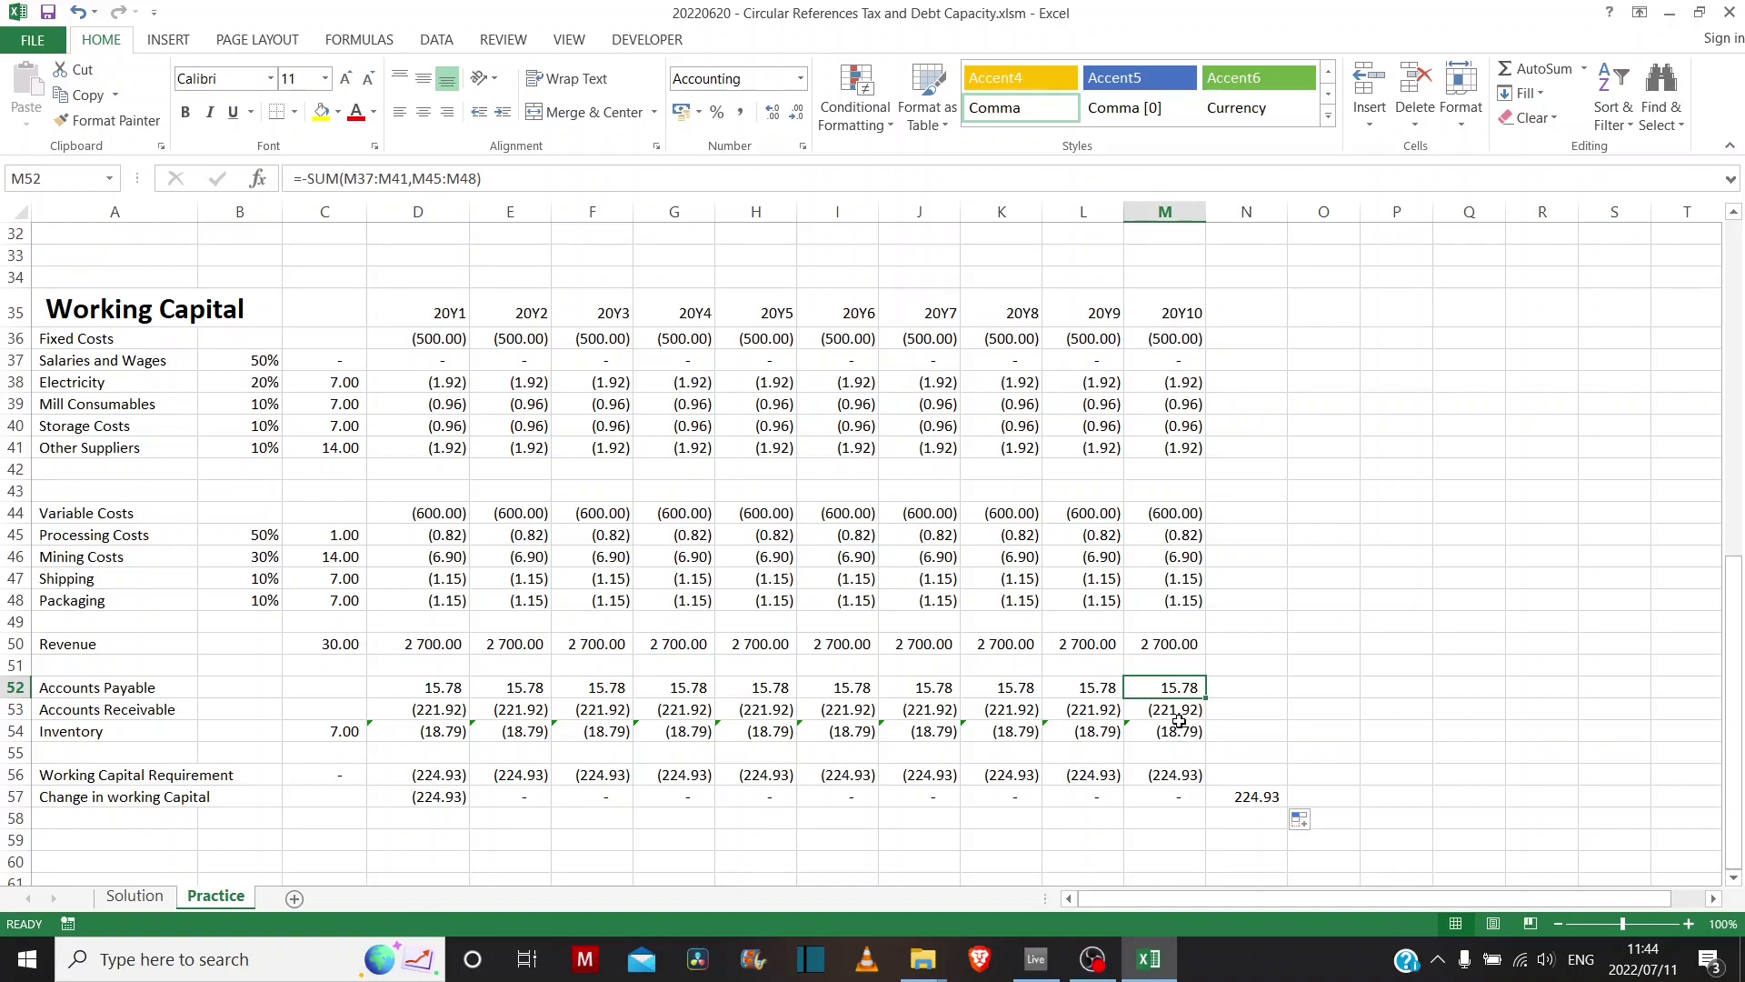
left_click_drag(333, 385, 344, 447)
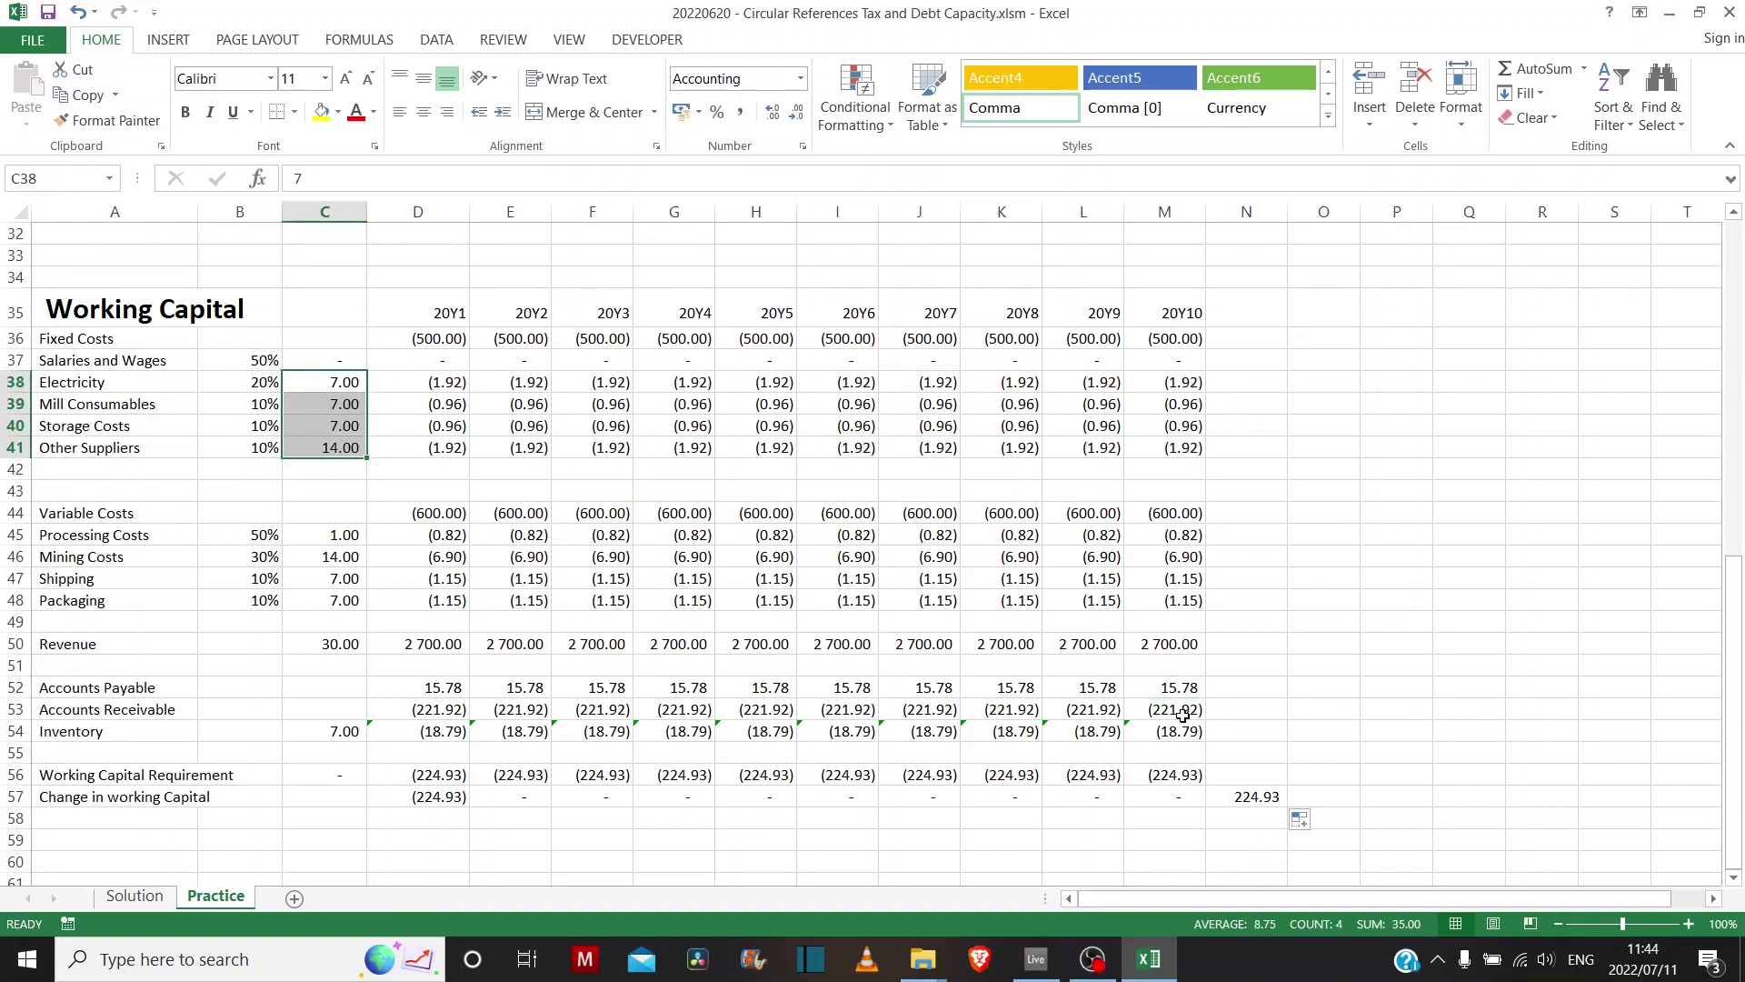
- Review the 20Y10 Receivable, Payable and Inventory formulas and the row 57 change results
left_click(1187, 715)
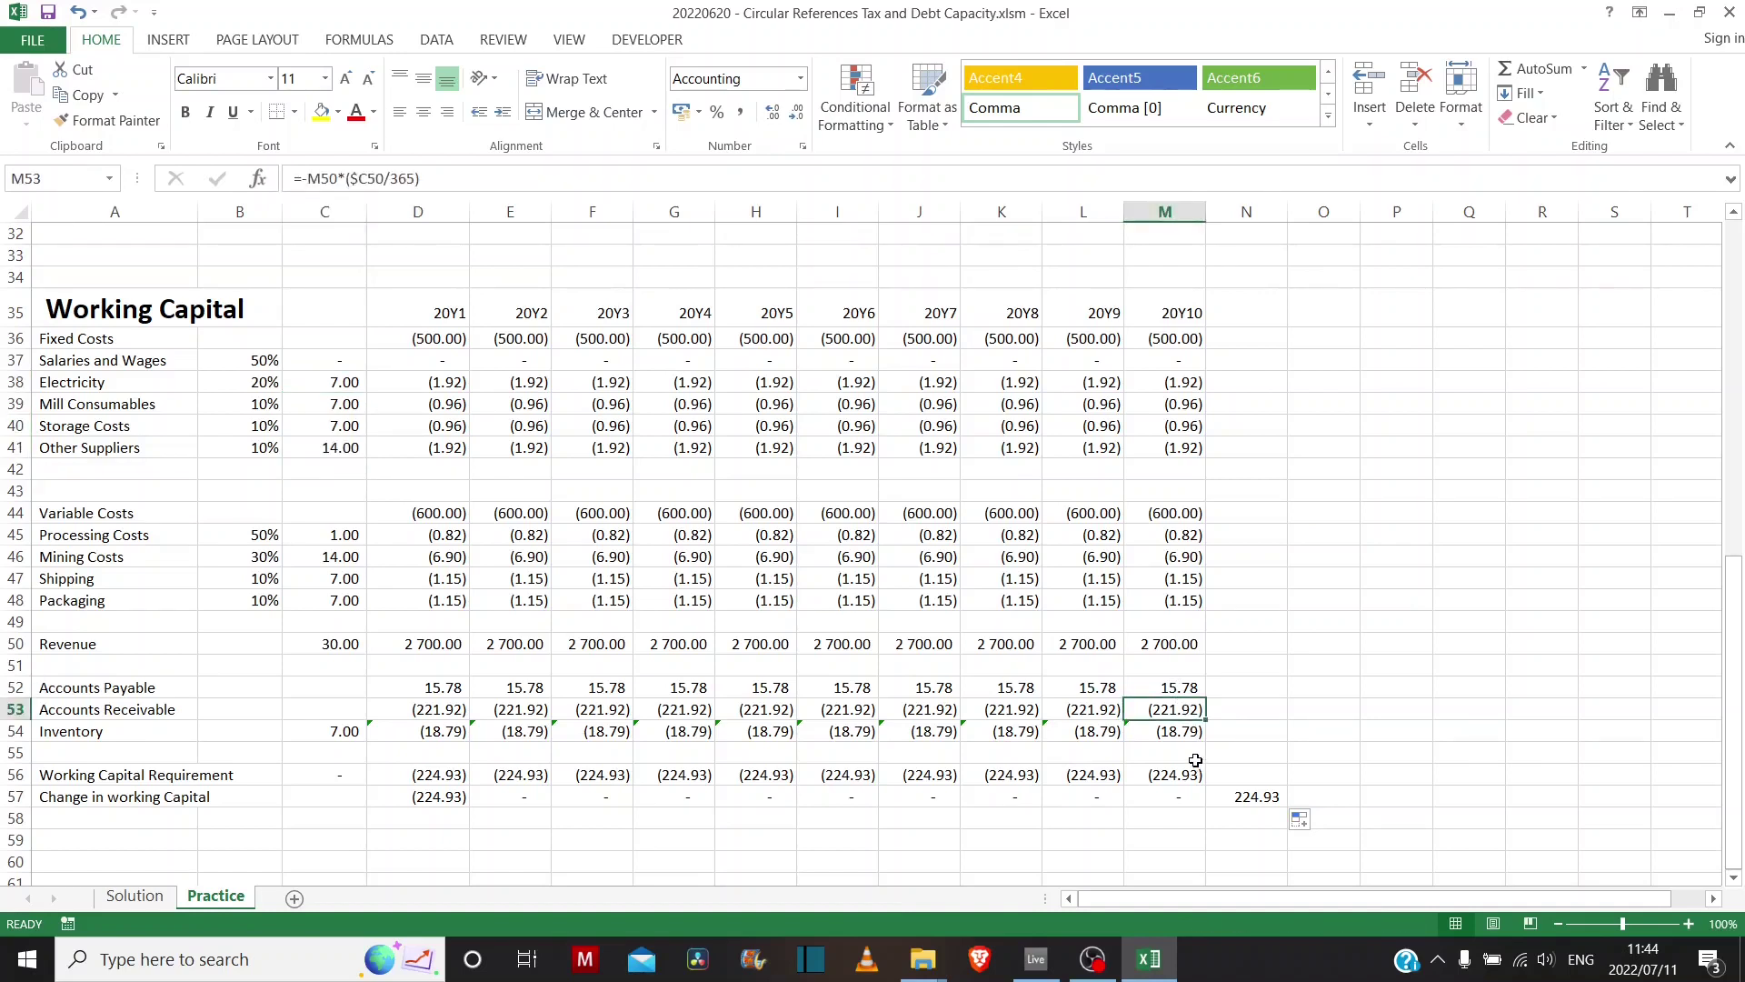
left_click(1191, 690)
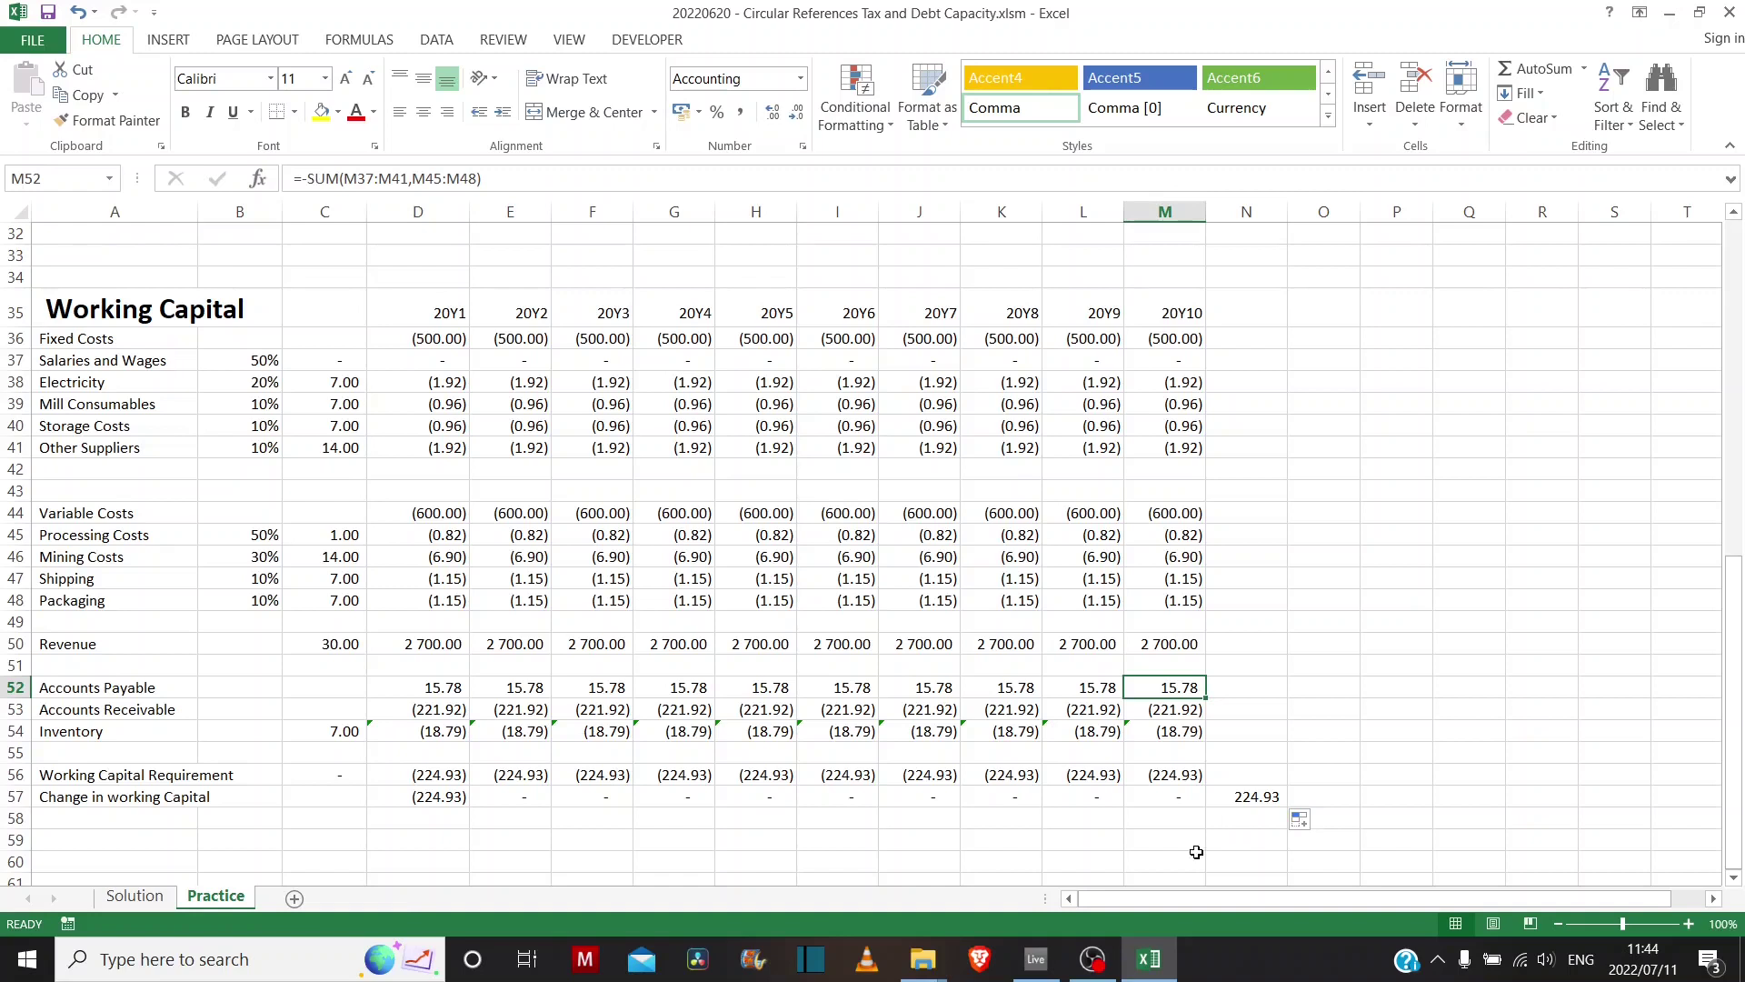
left_click(1169, 732)
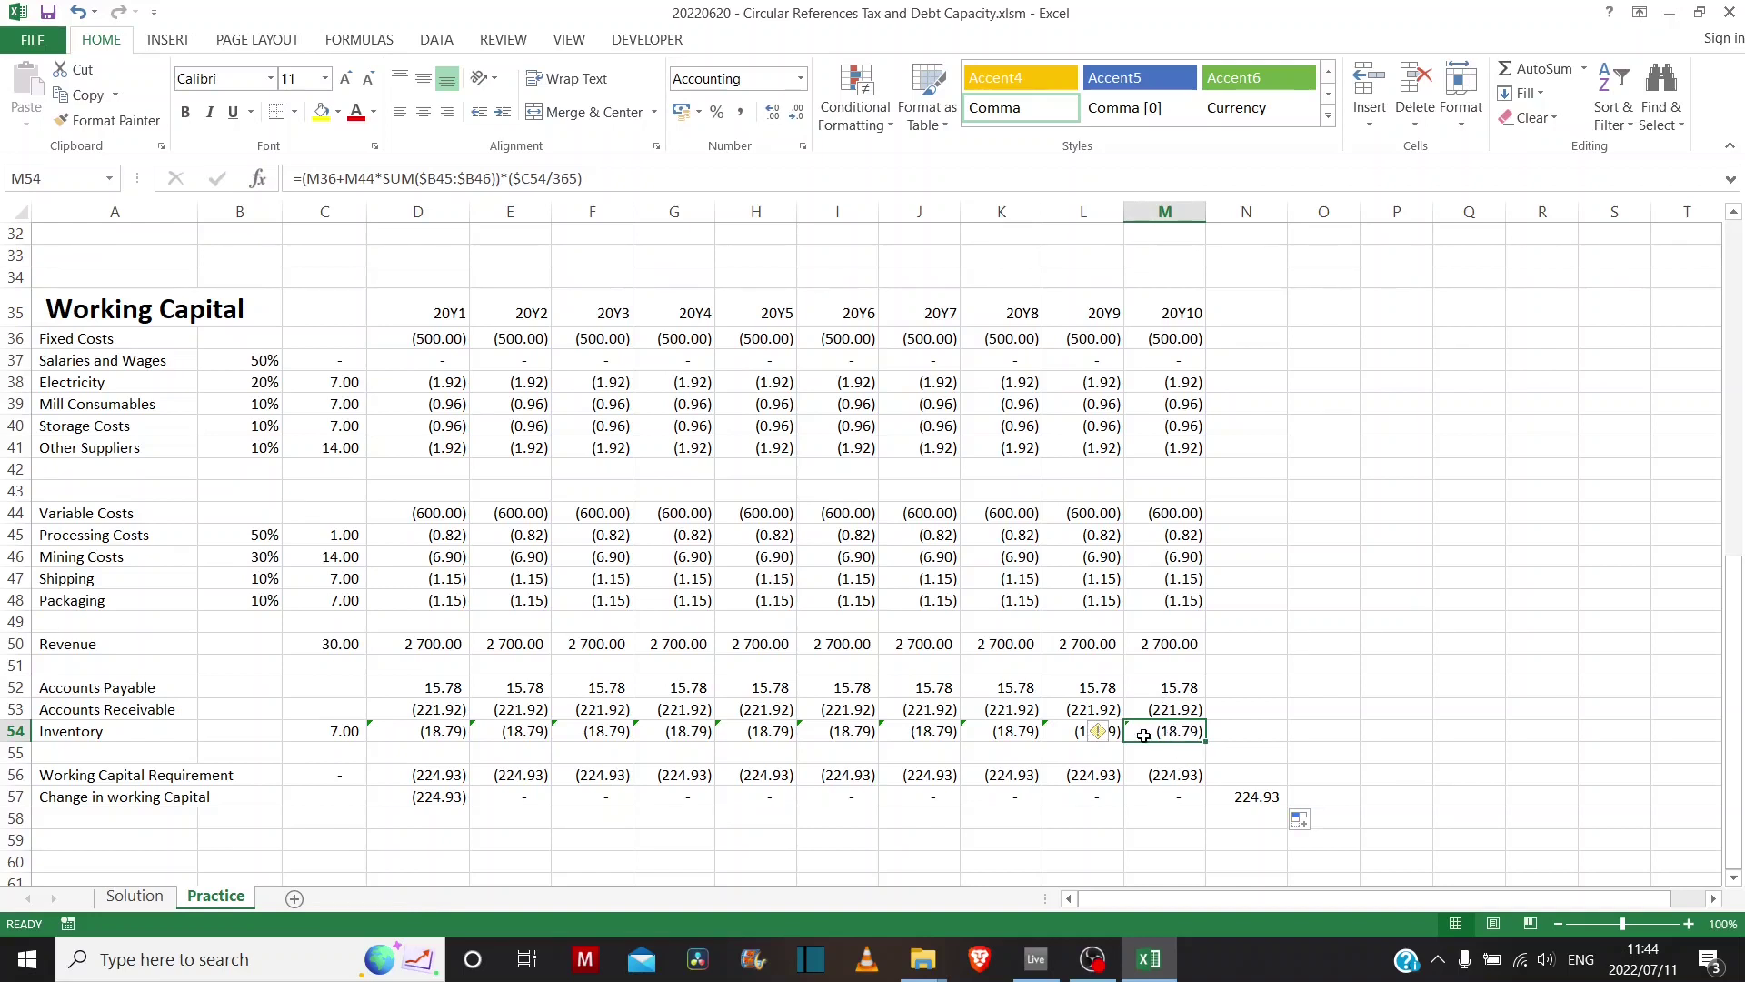
left_click_drag(1169, 685, 1173, 732)
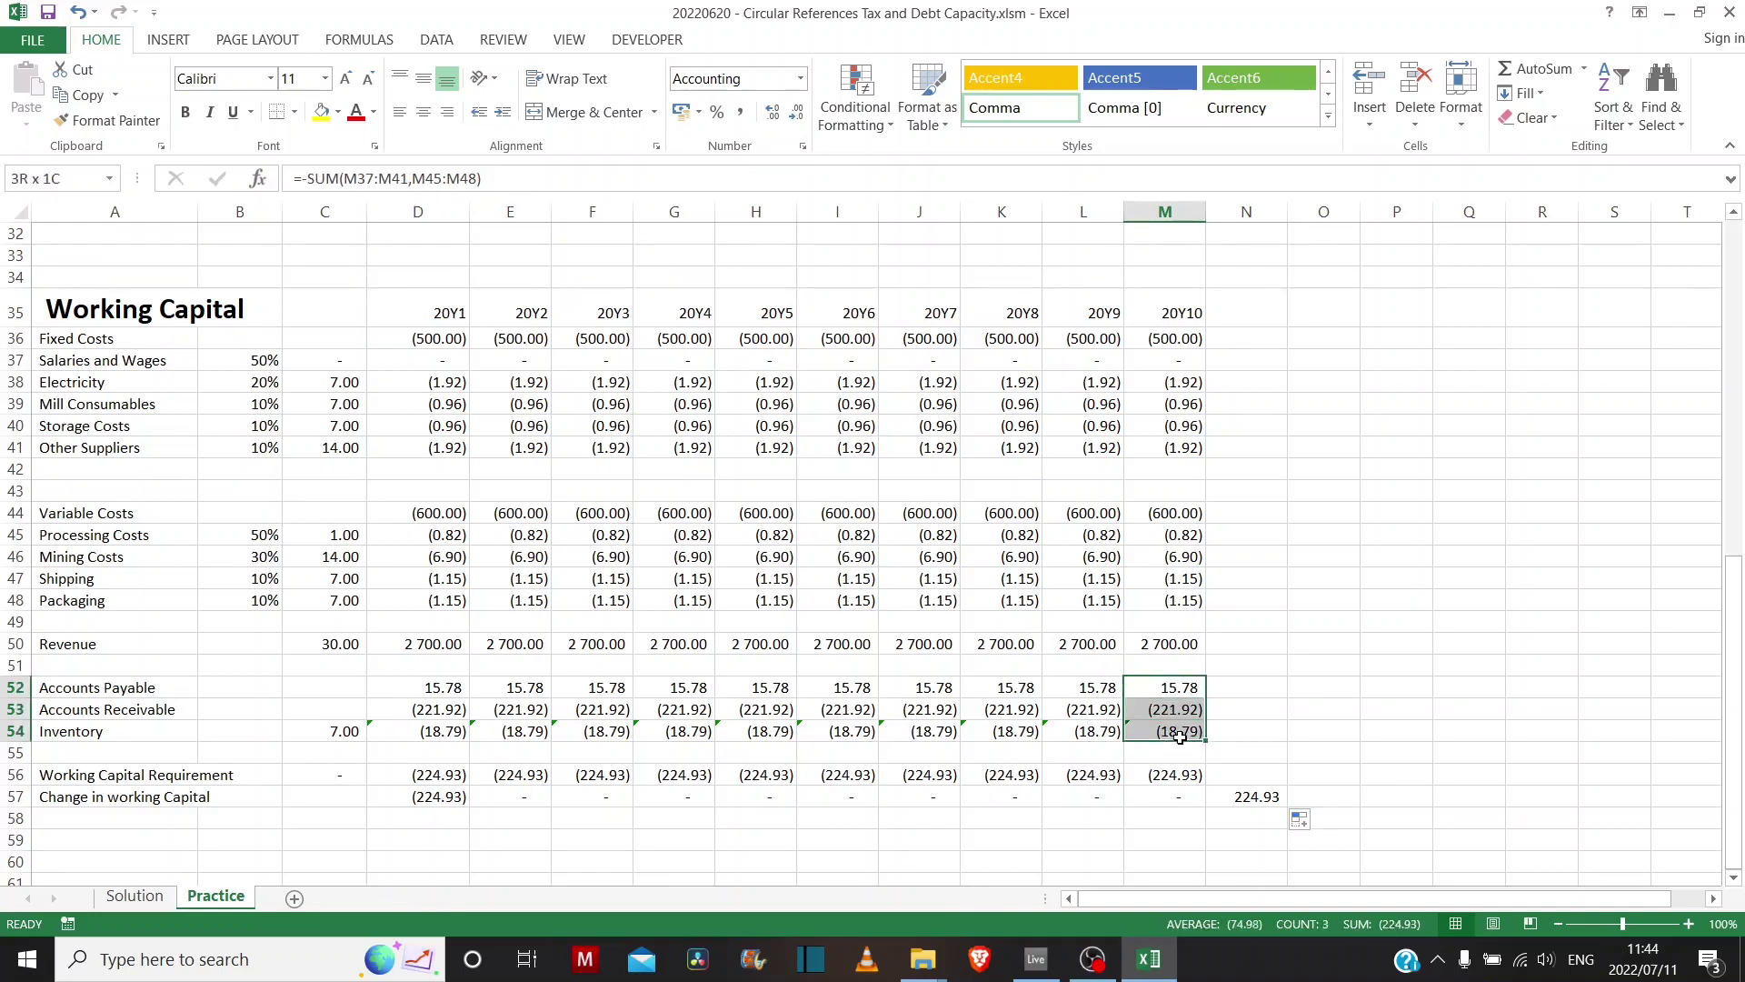
left_click(1246, 797)
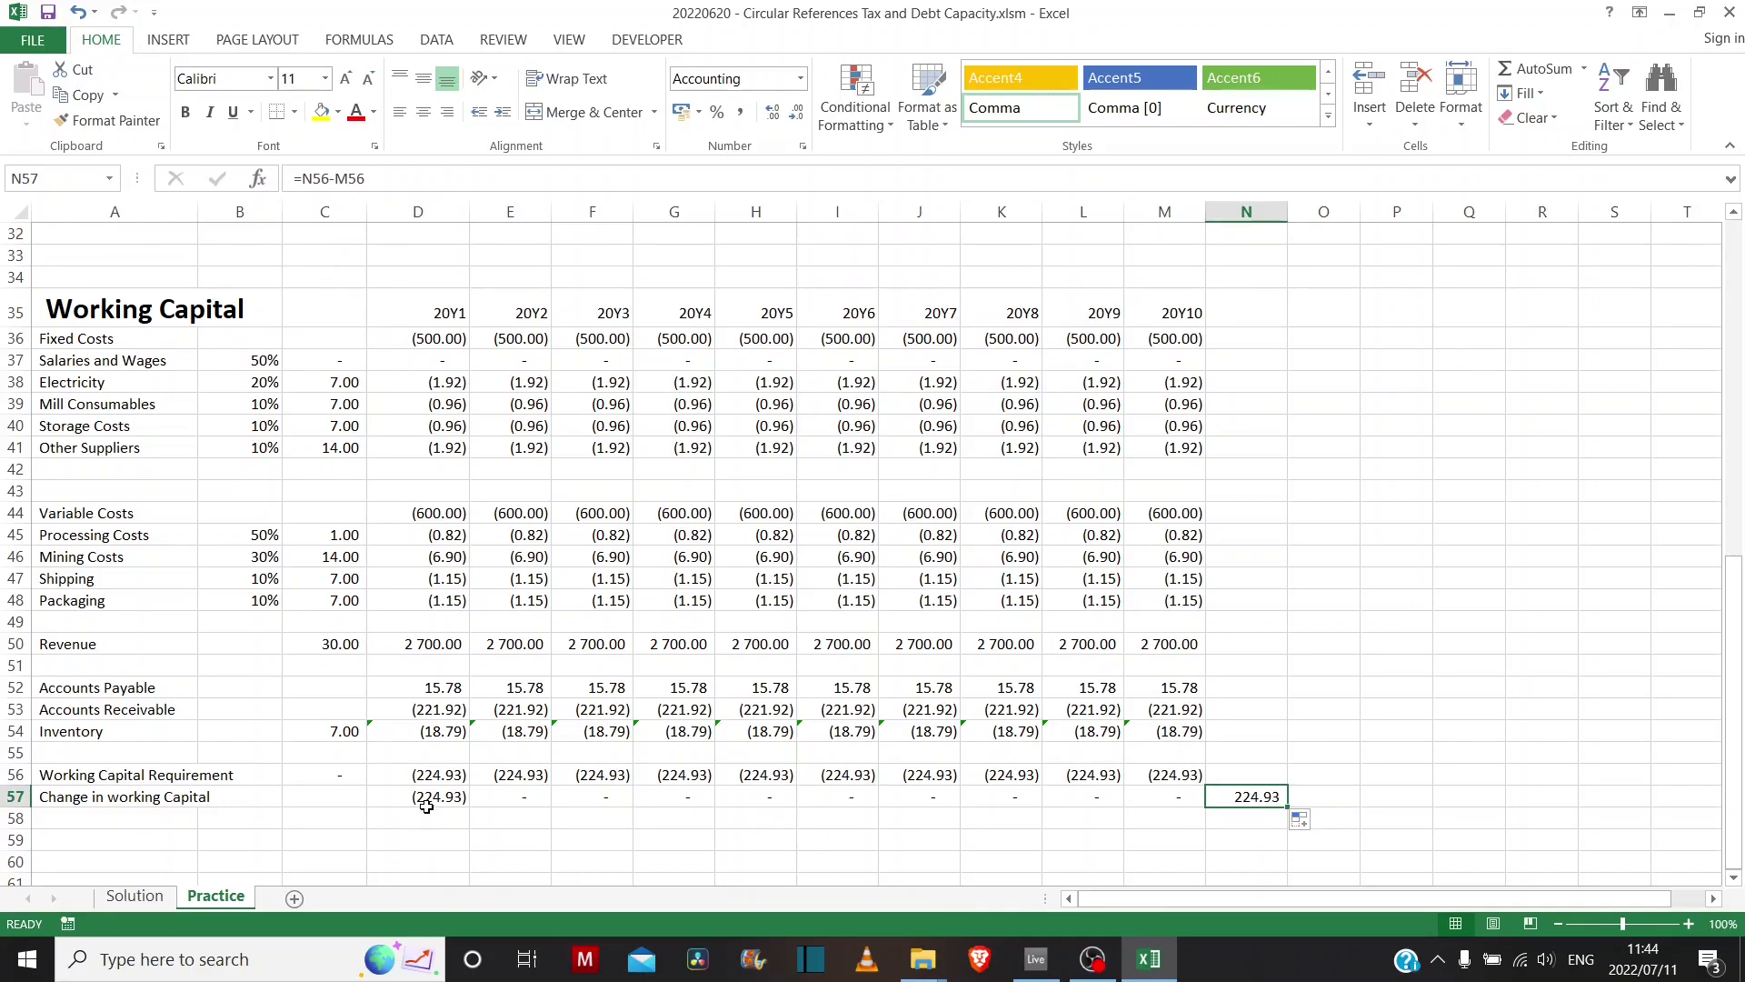
left_click_drag(428, 796, 1238, 795)
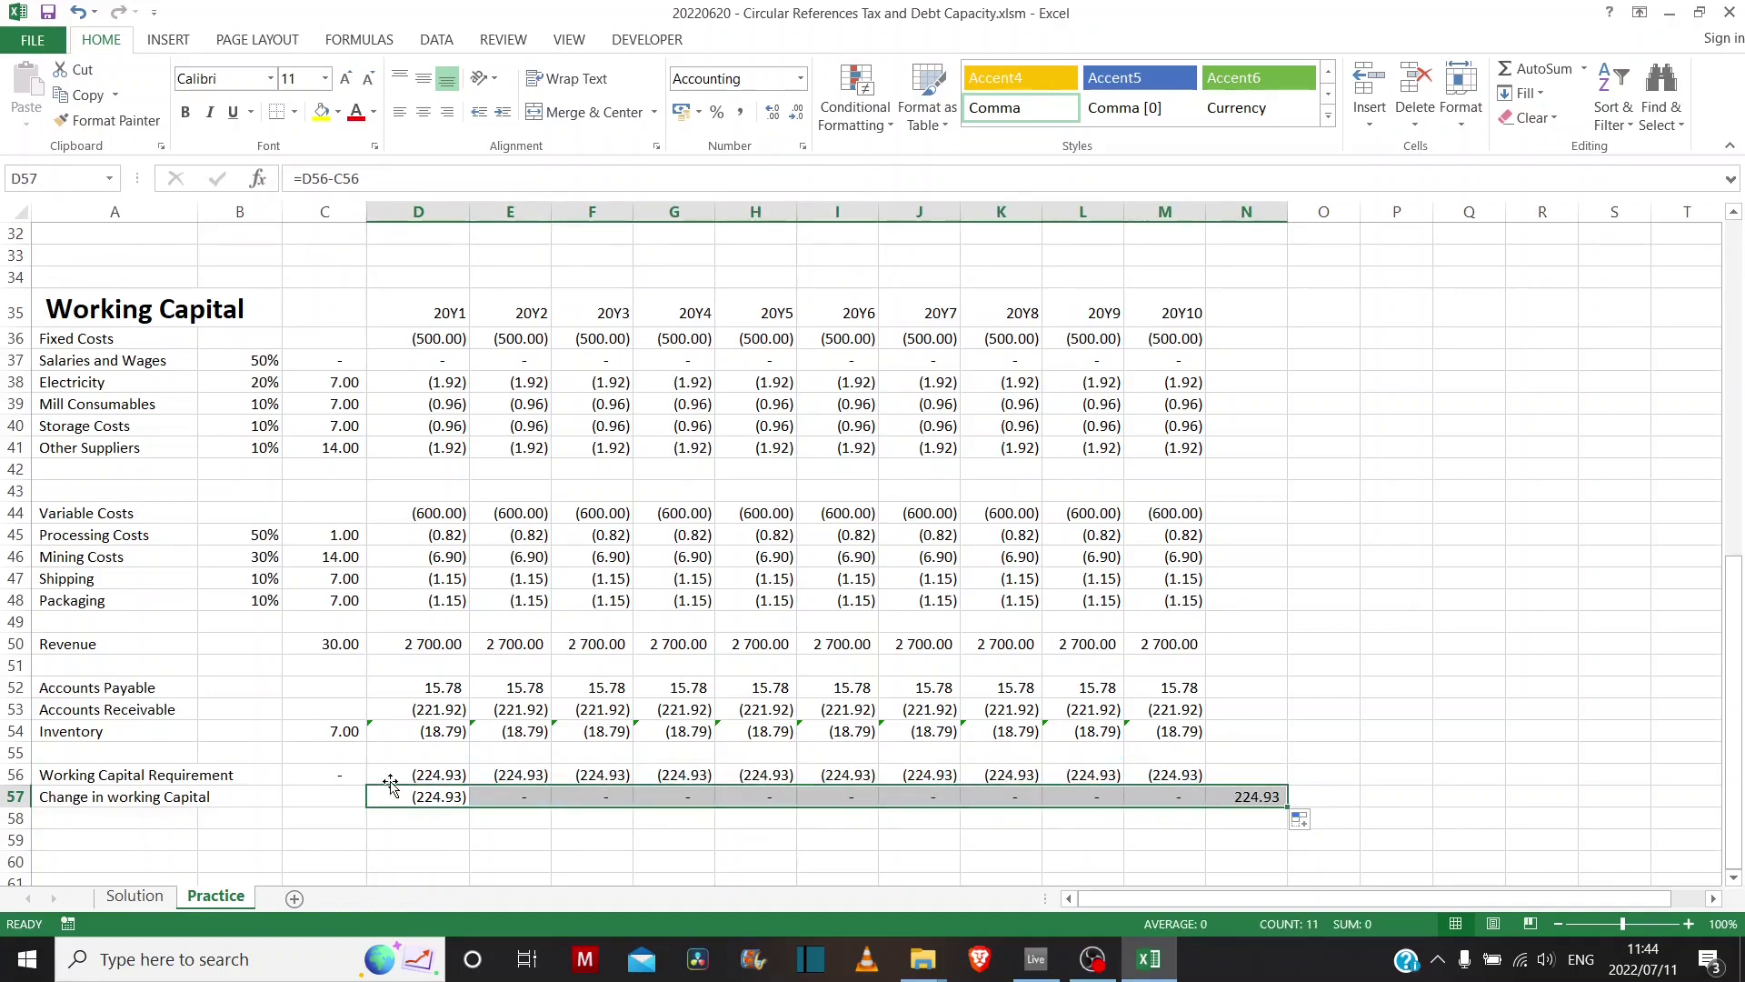